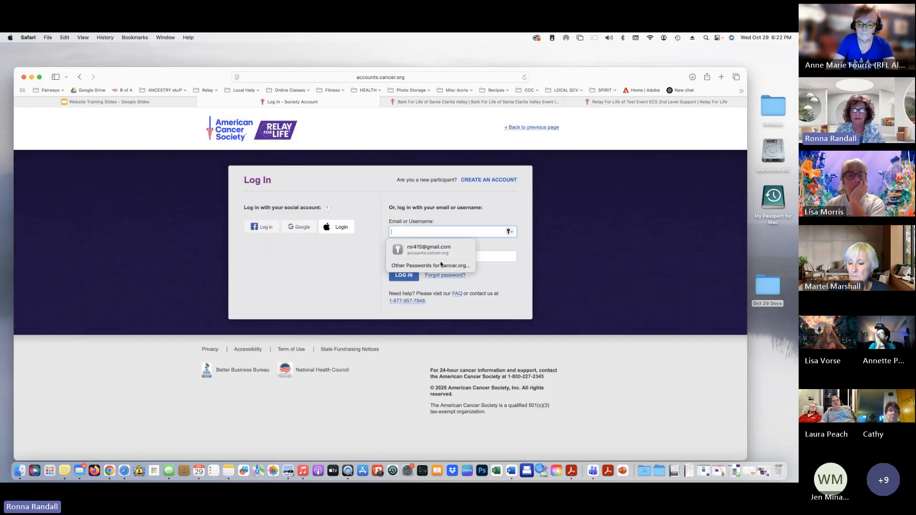
Autofill the saved email and password and log in to the Participant Center
left_click(441, 252)
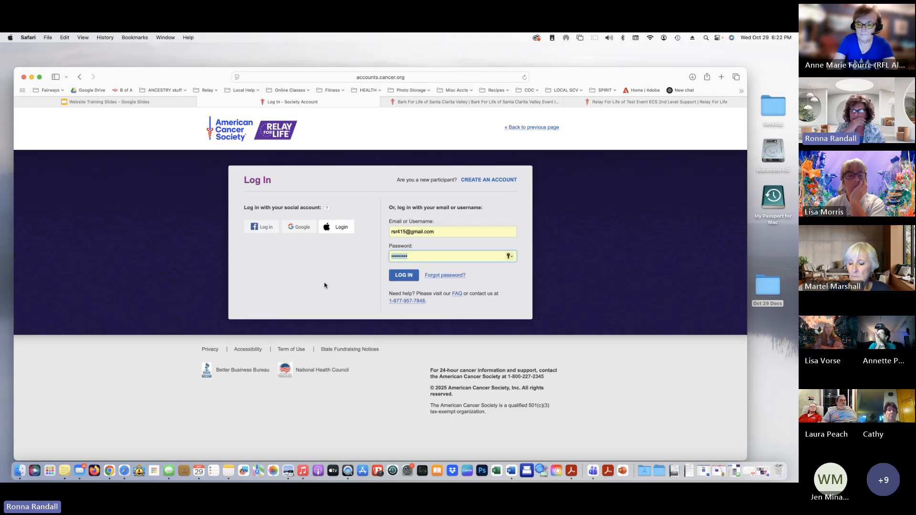
left_click(412, 277)
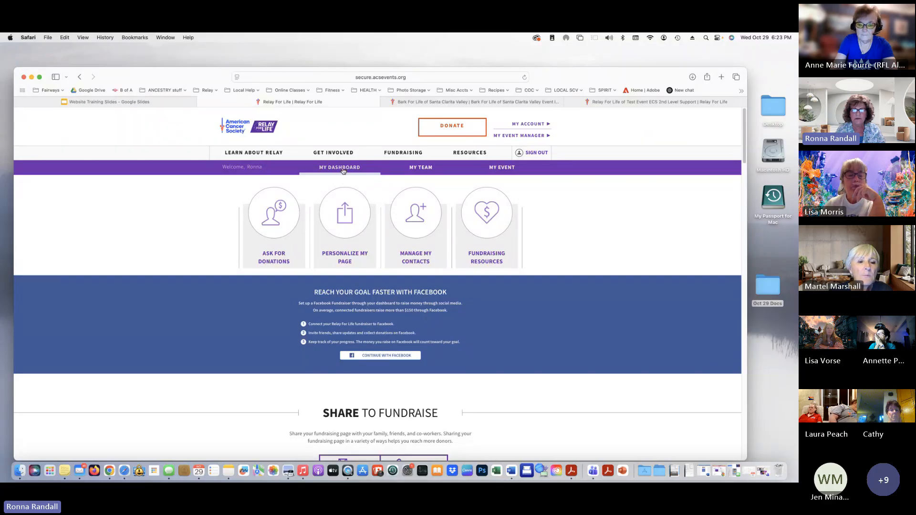
Browse the Bosom Buddies team dashboard, then go to the Santa Clarita Valley event page
left_click(417, 170)
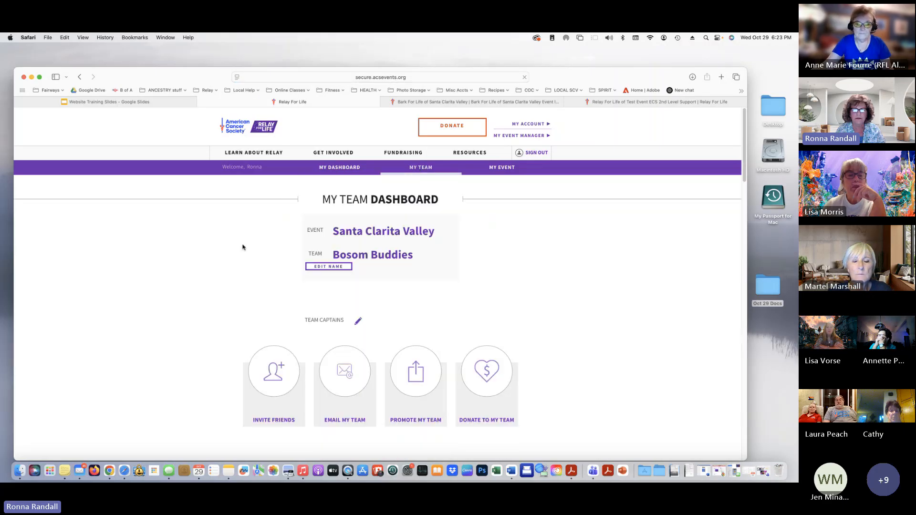
scroll(176, 261, "down", 1)
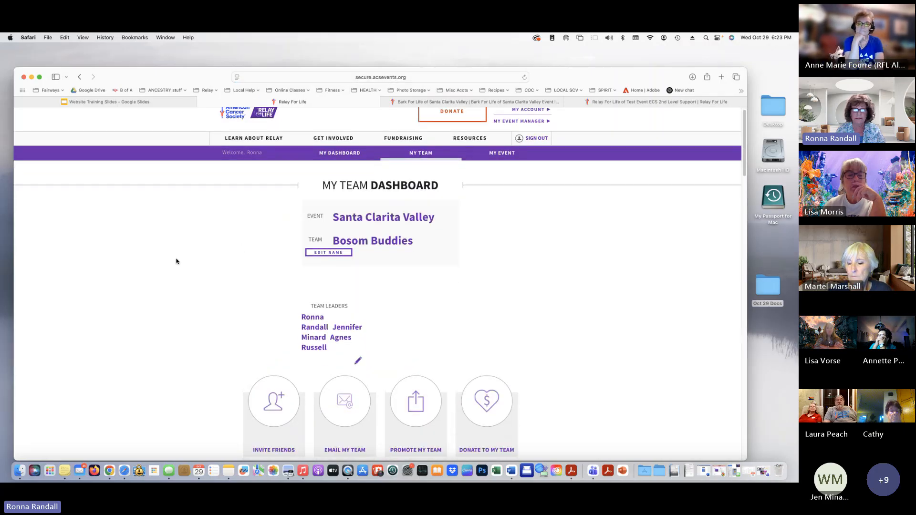
scroll(176, 262, "down", 3)
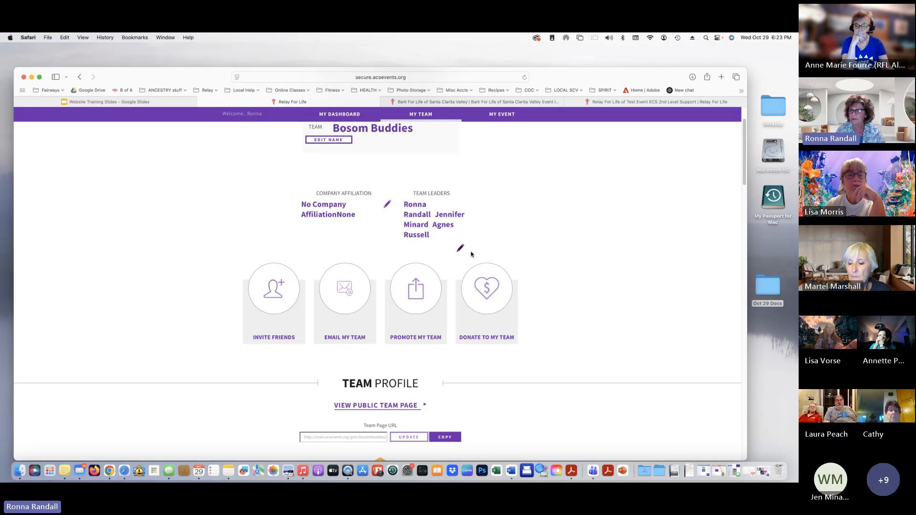
scroll(552, 261, "up", 1)
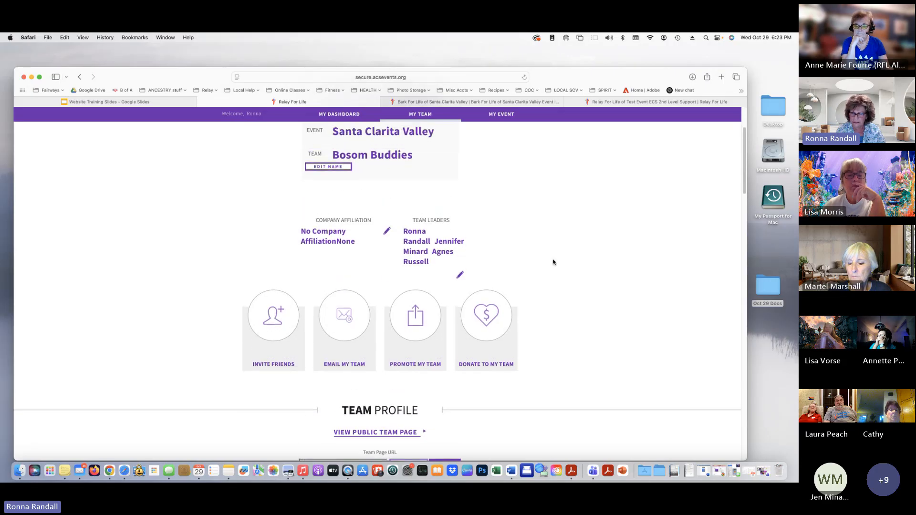
scroll(551, 261, "up", 4)
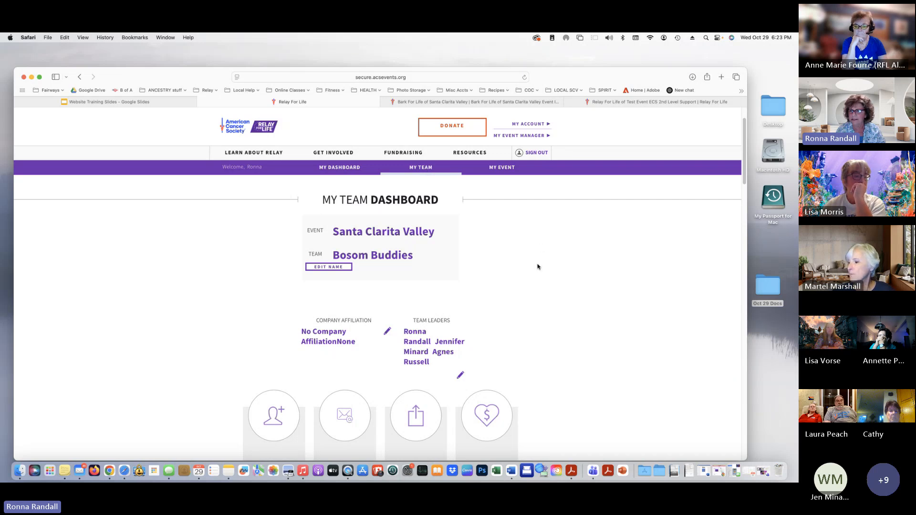
left_click(499, 169)
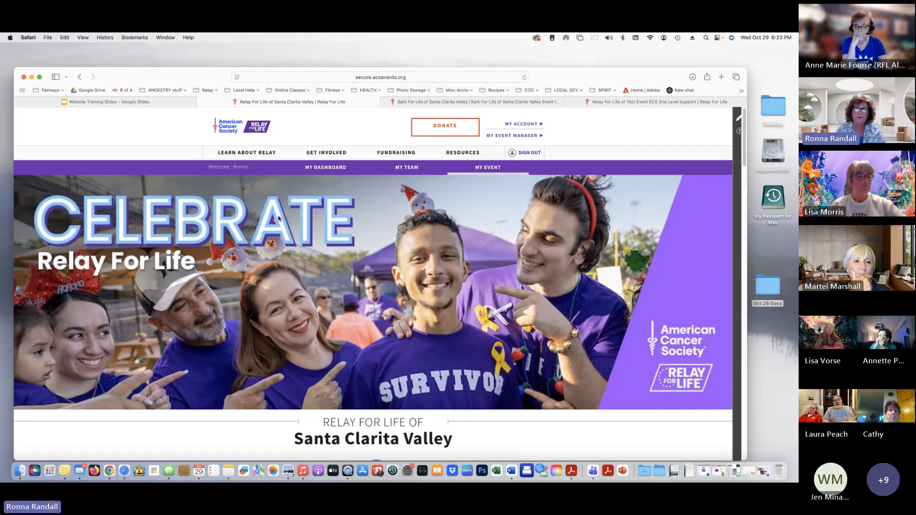
Return to My Dashboard, jump to My Profile via Personalize My Page, and highlight the tip
left_click(321, 169)
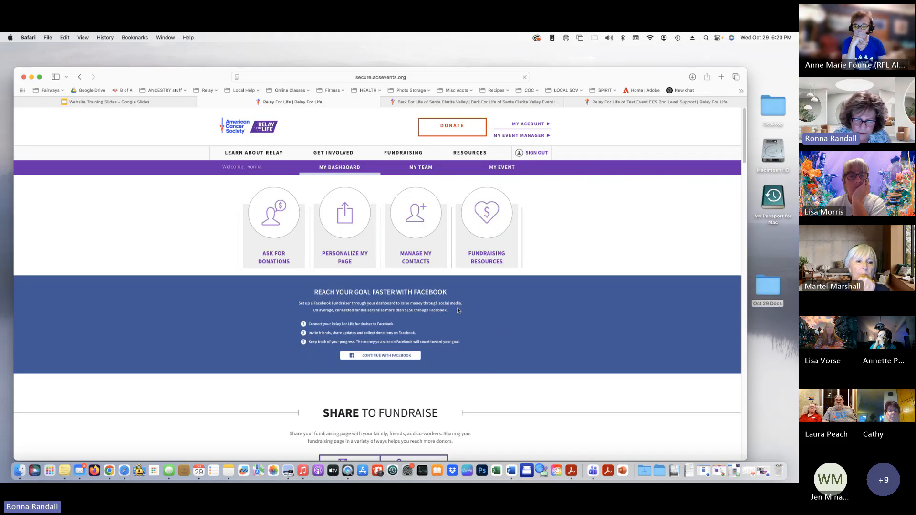
left_click(341, 222)
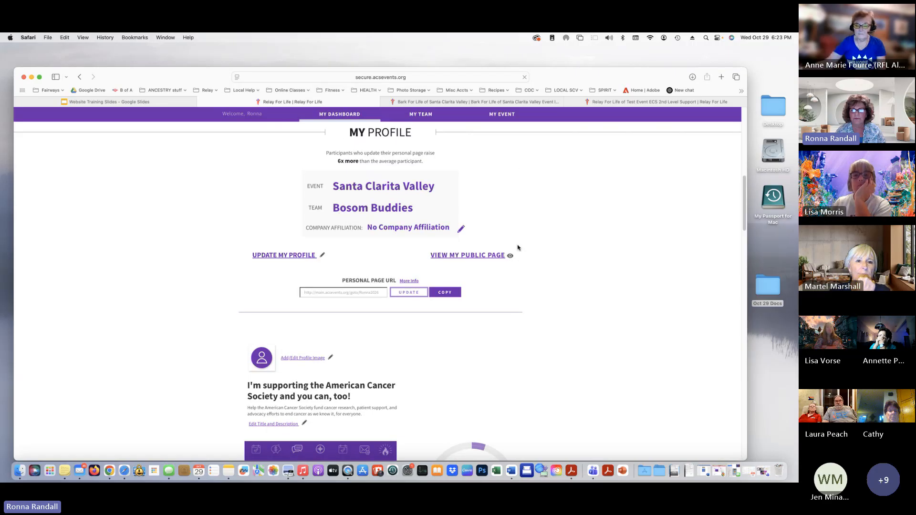
scroll(556, 281, "up", 10)
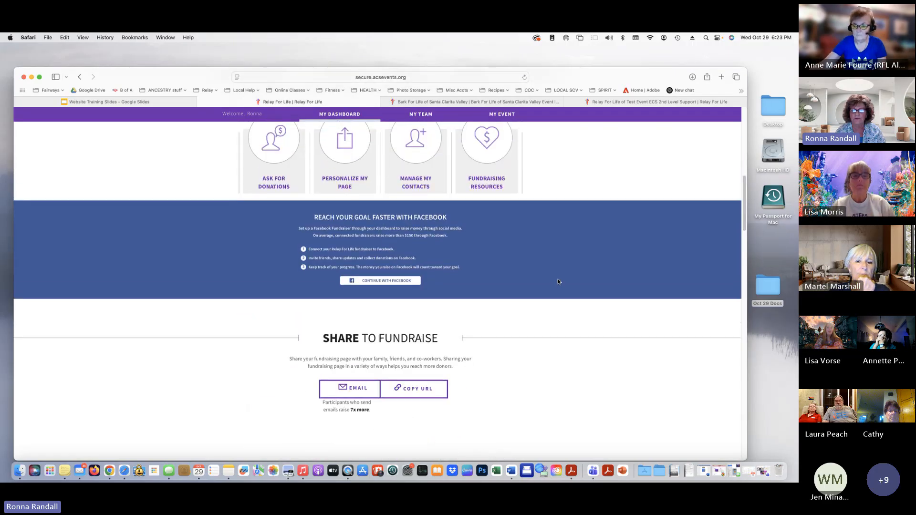
scroll(557, 281, "down", 6)
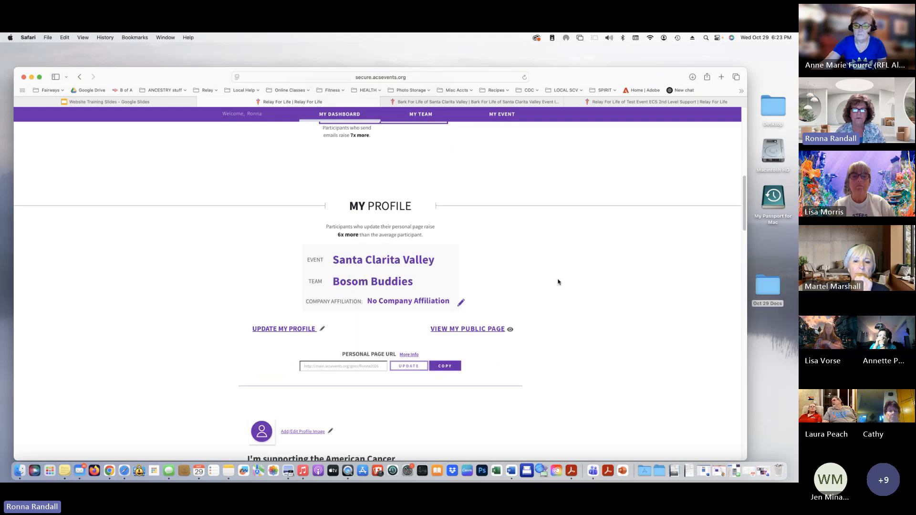
scroll(557, 282, "down", 3)
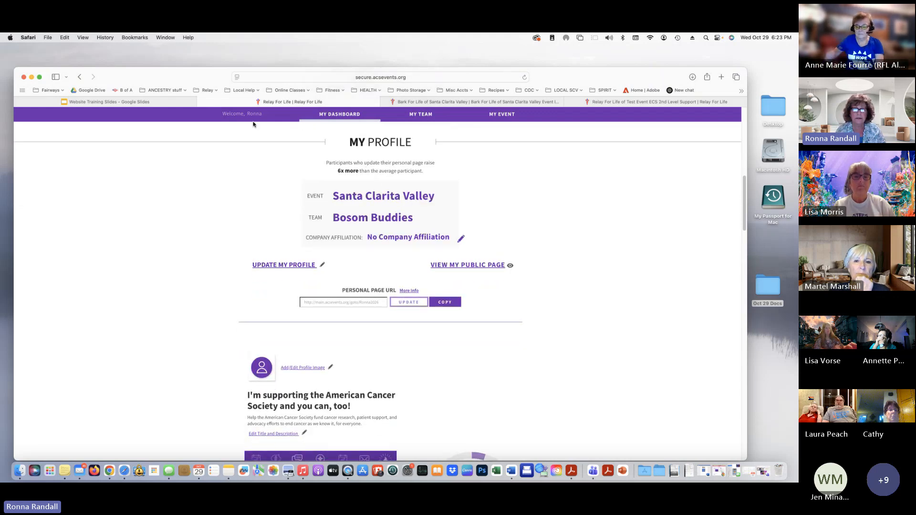
left_click_drag(324, 164, 492, 192)
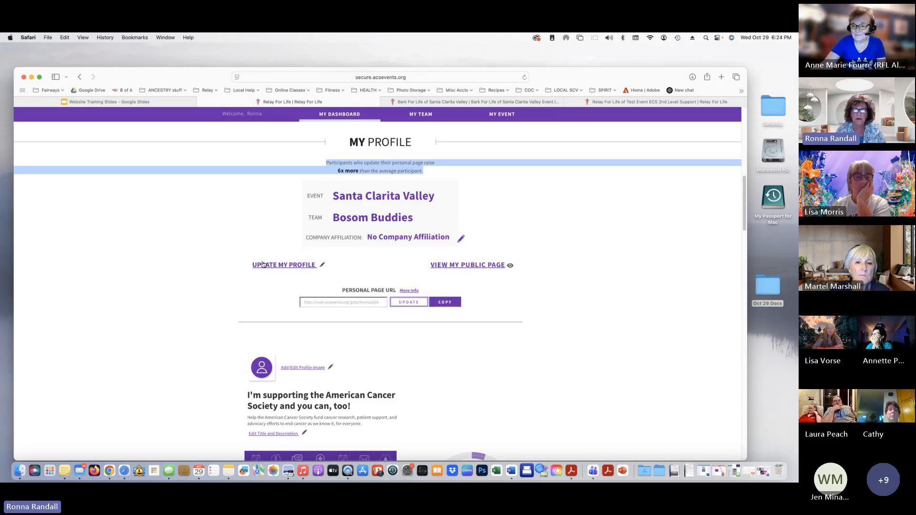
Save the Complete Your Profile answers with T-shirt size M unchanged
left_click(323, 266)
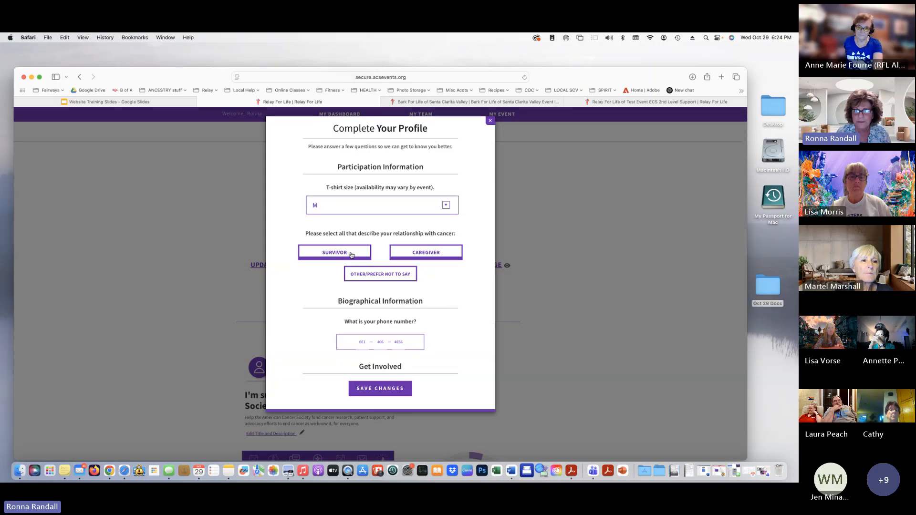
left_click(363, 388)
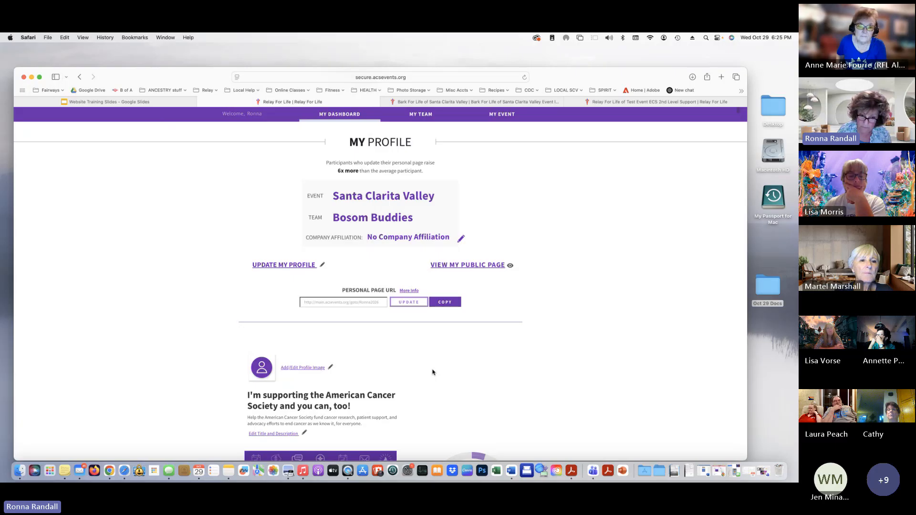
Zoom the page in two steps and copy the Personal Page URL
key("super+equal")
key("super+equal")
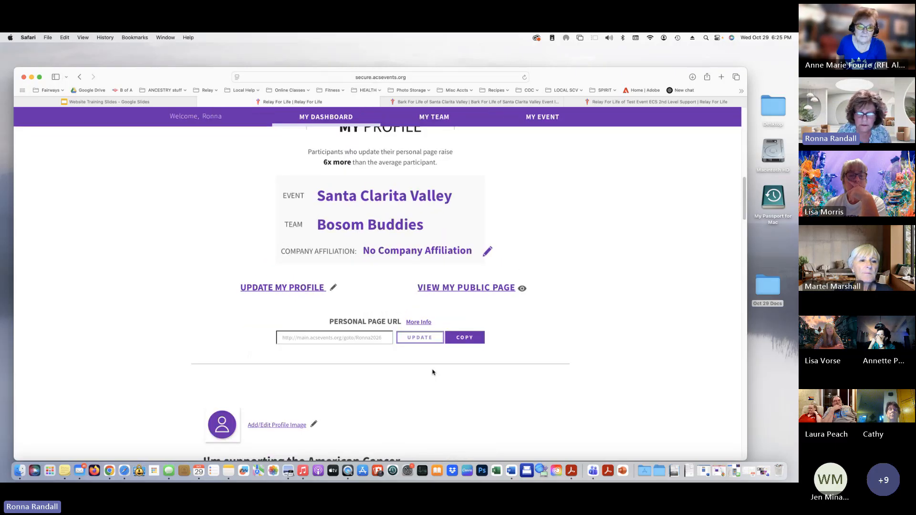
key("super+equal")
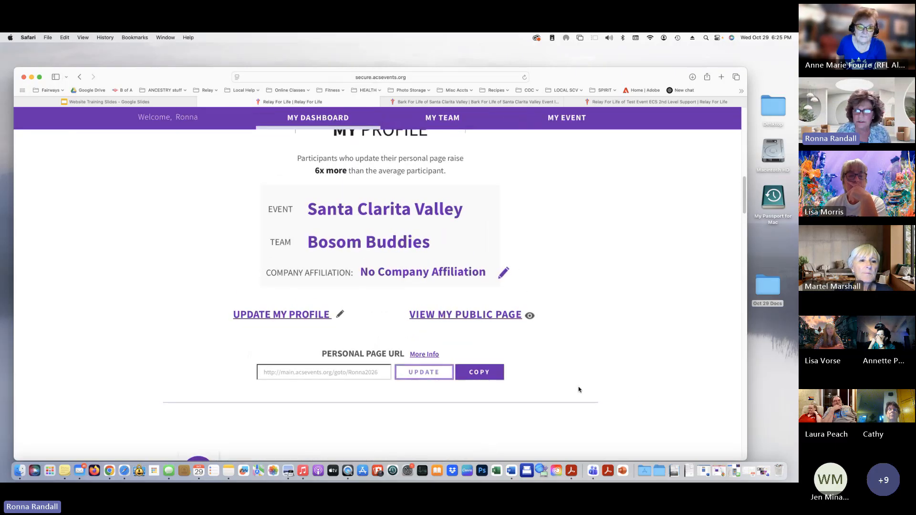
scroll(578, 390, "down", 2)
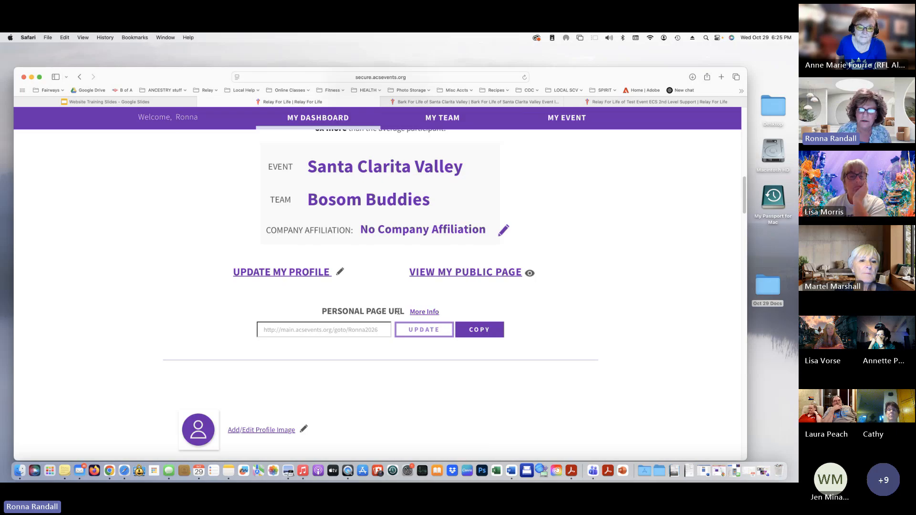
mouse_move(436, 312)
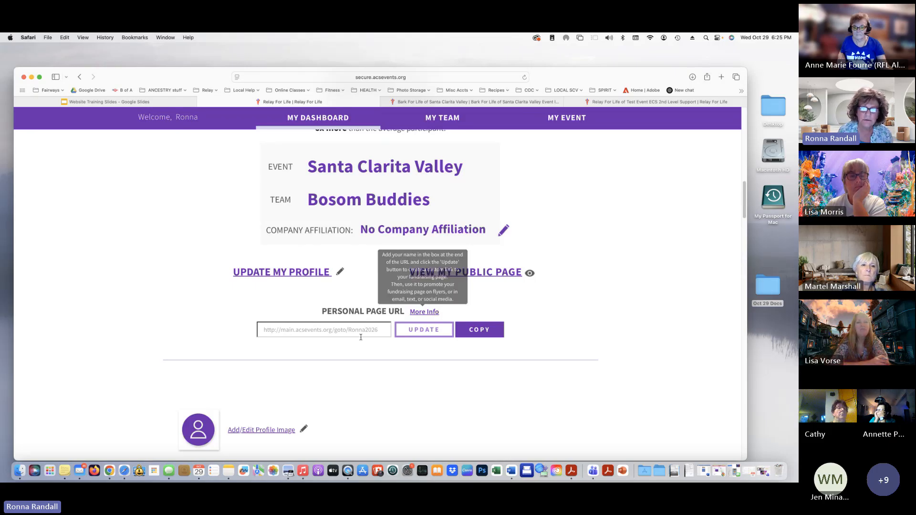
left_click(285, 329)
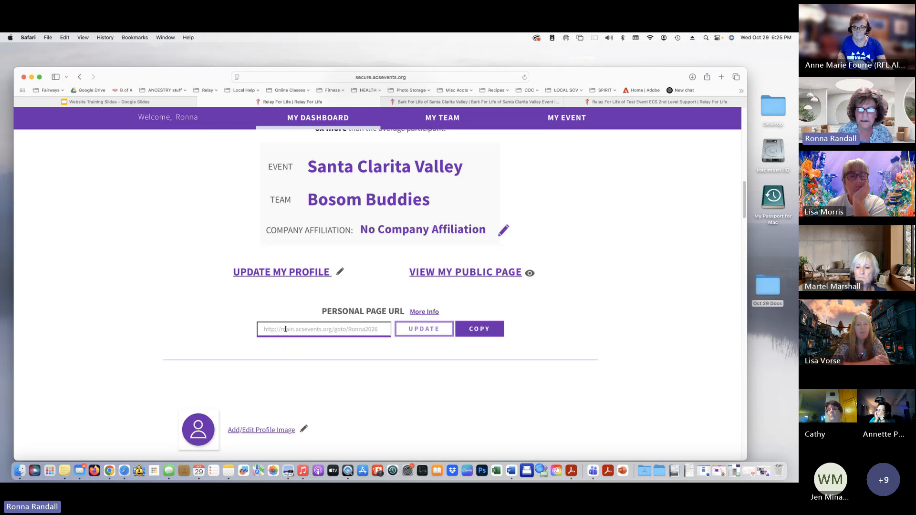
left_click_drag(349, 330, 391, 342)
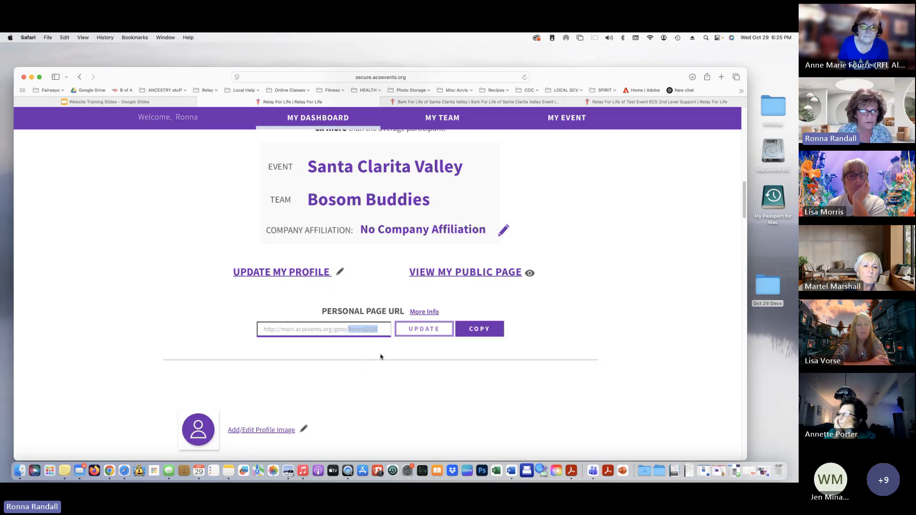
left_click(430, 329)
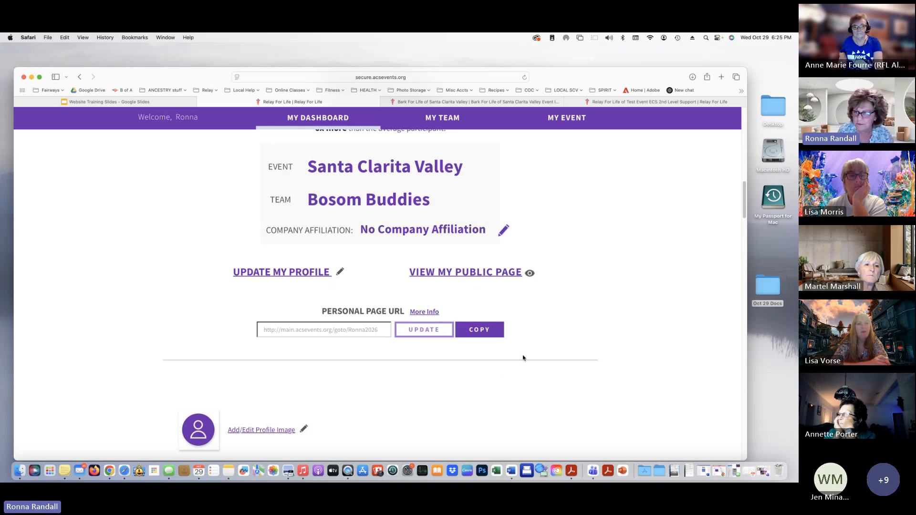
left_click(487, 329)
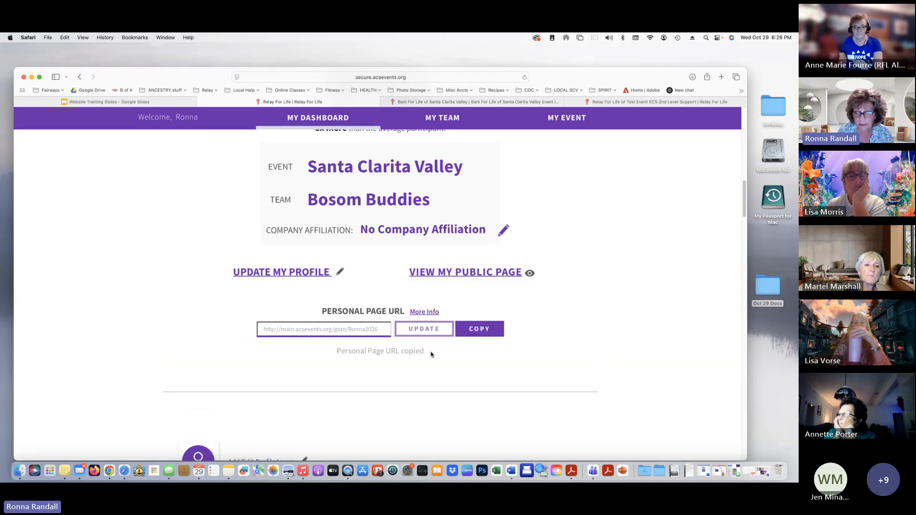
Draft a Mail message to the suggested contact, subject 'donate', with the page link pasted in
left_click(78, 471)
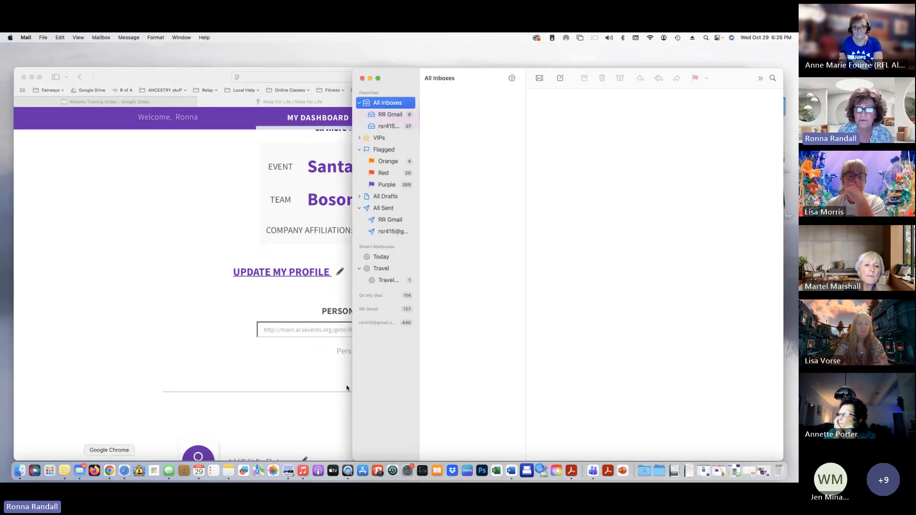
left_click(559, 78)
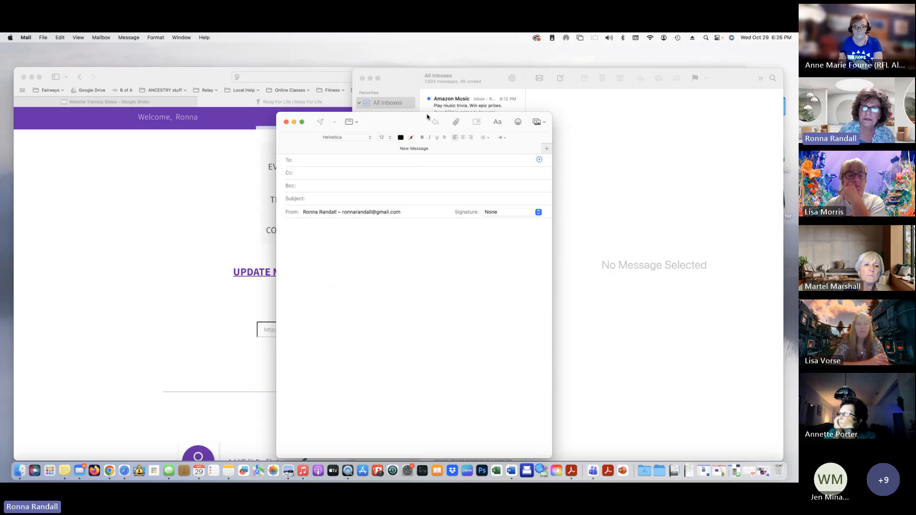
left_click_drag(427, 116, 504, 91)
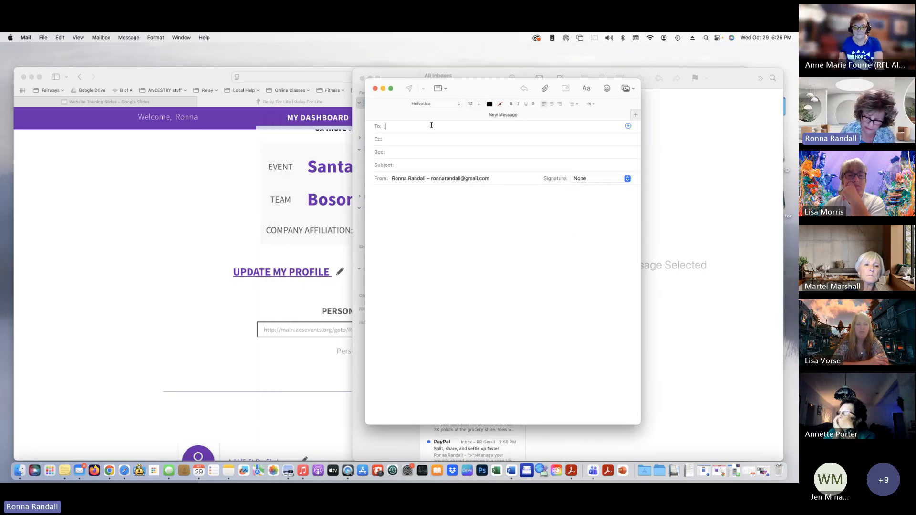
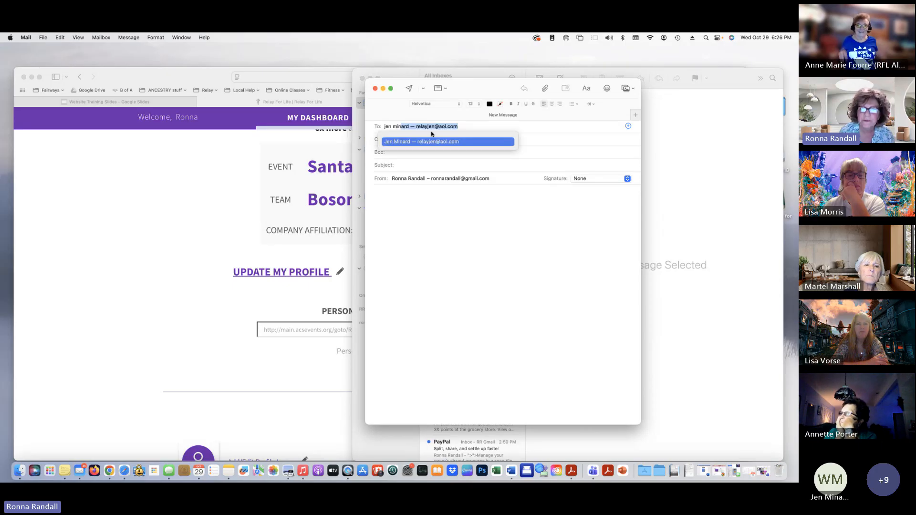
left_click(424, 141)
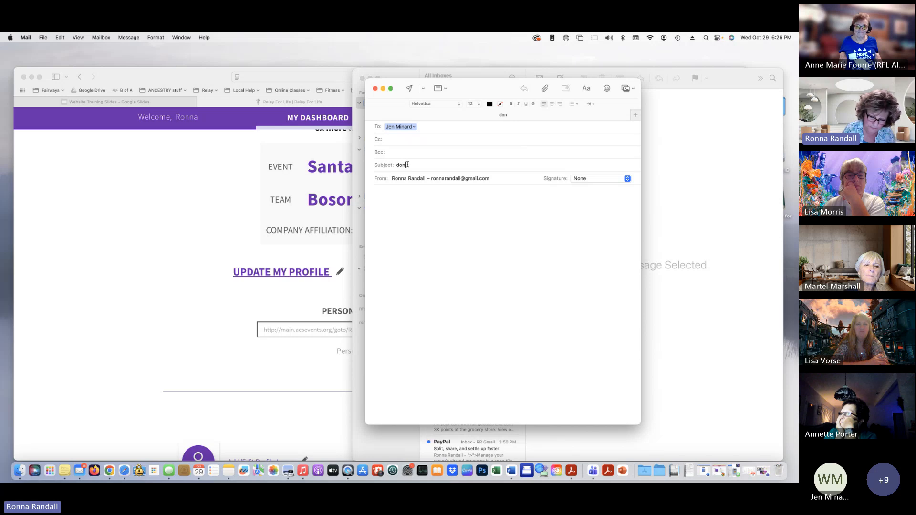
left_click(407, 165)
type("donate")
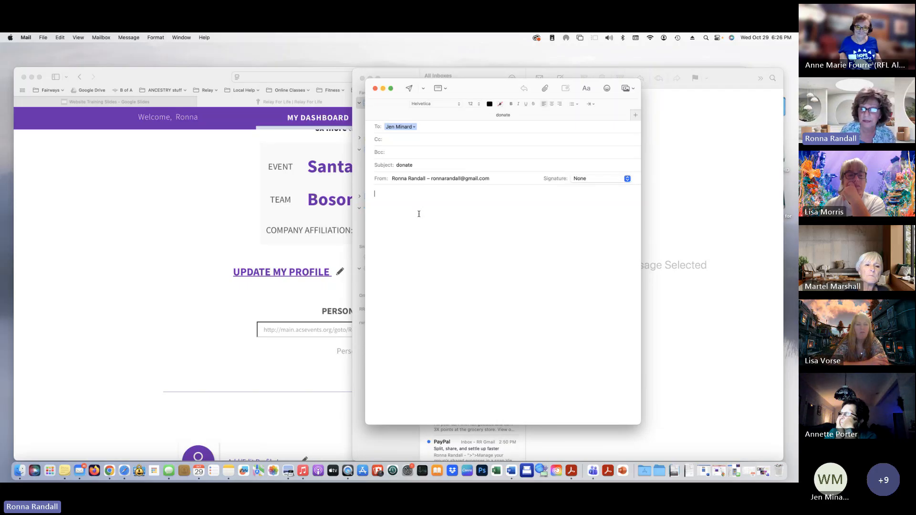
key("super+v")
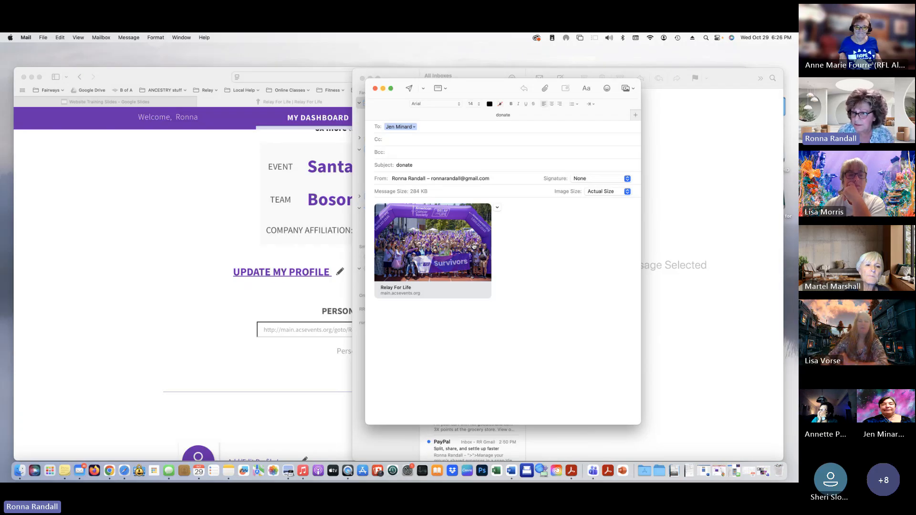
Discard the message without saving and minimize Mail to reveal the dashboard
left_click(376, 88)
left_click(513, 280)
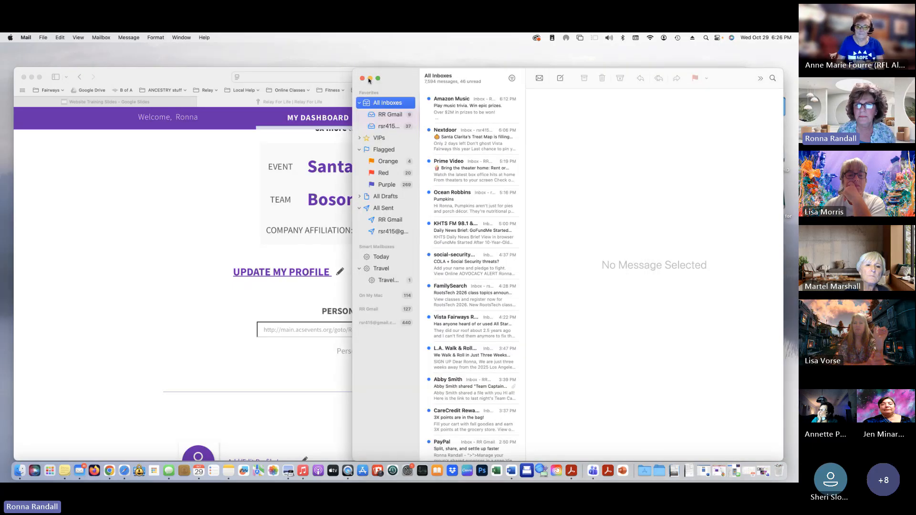
left_click(370, 79)
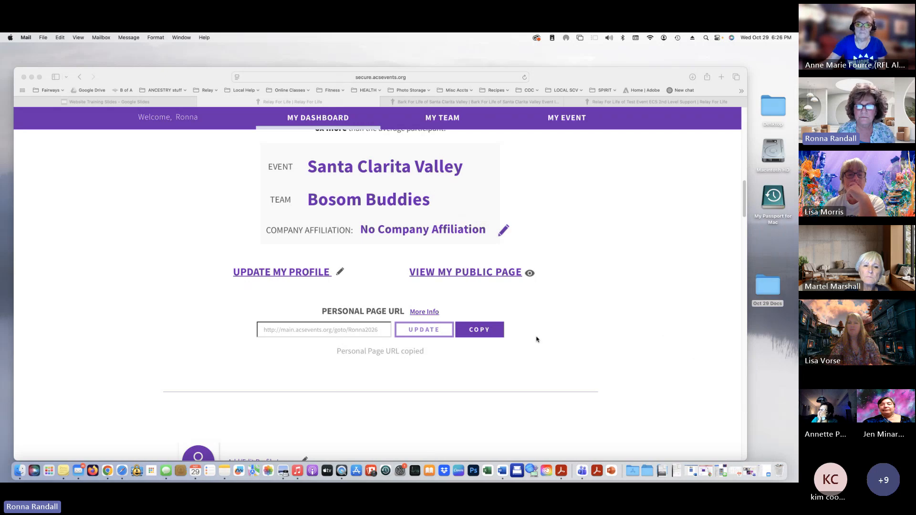
Upload IMG_4531.jpeg as the new profile image
scroll(536, 339, "down", 4)
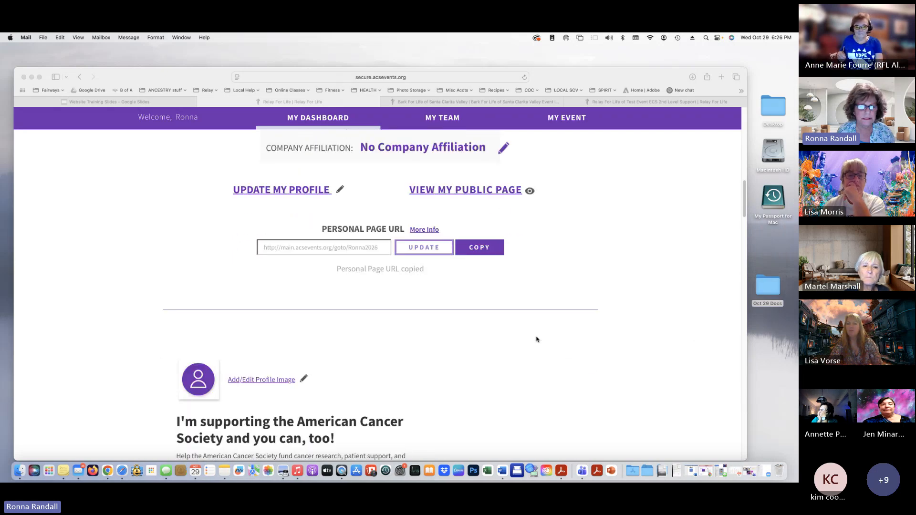
scroll(536, 339, "down", 8)
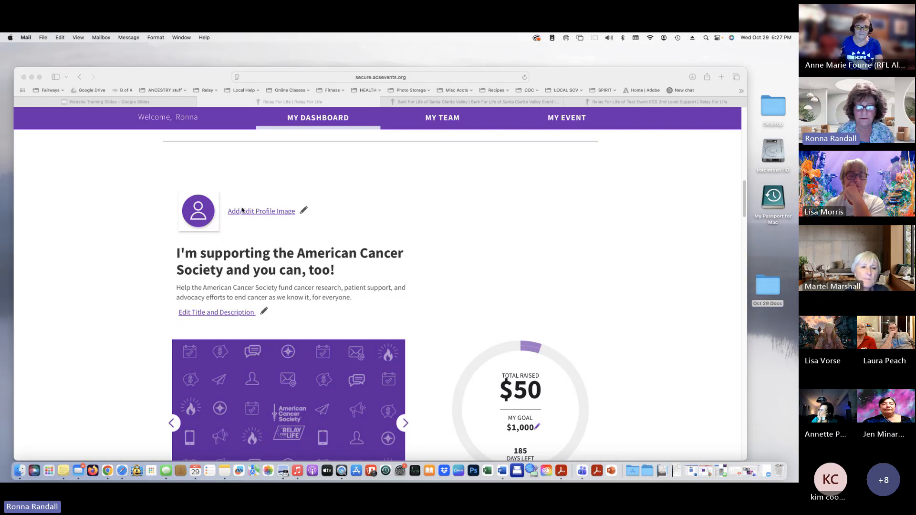
left_click(303, 211)
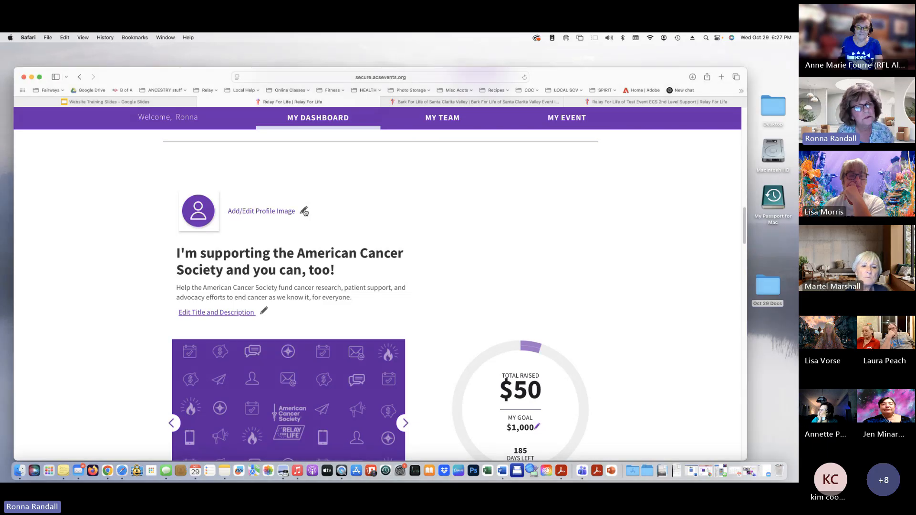
left_click(304, 211)
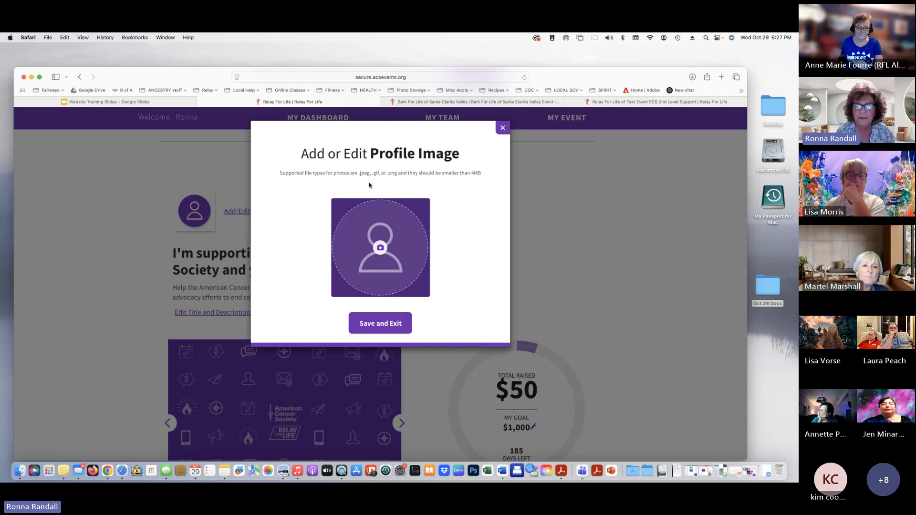
left_click(383, 252)
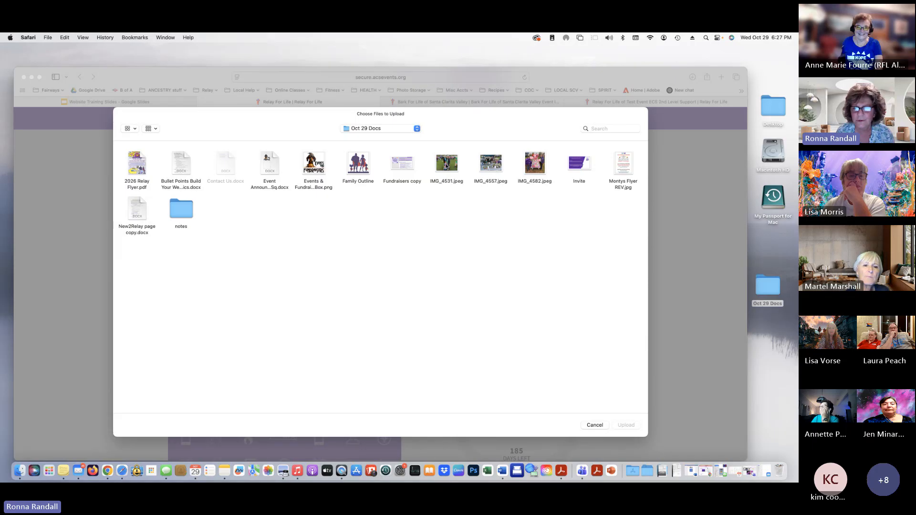
left_click(447, 164)
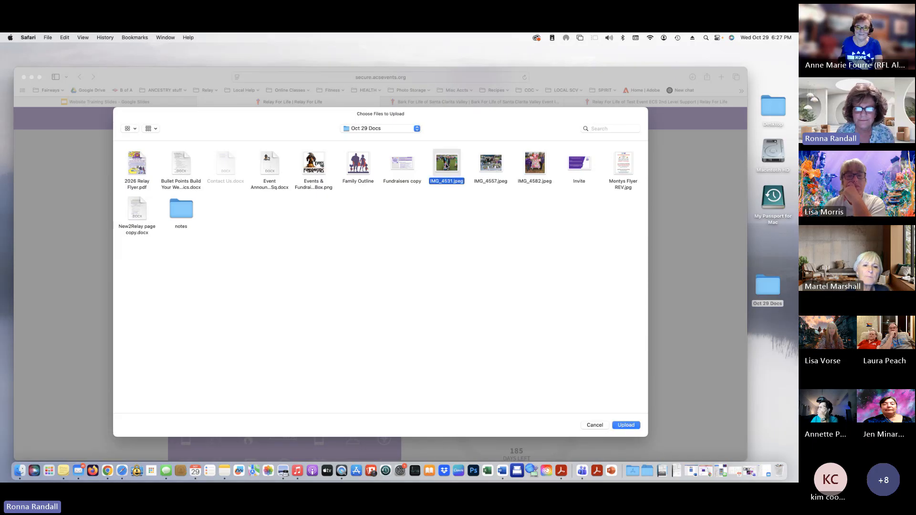
left_click(628, 428)
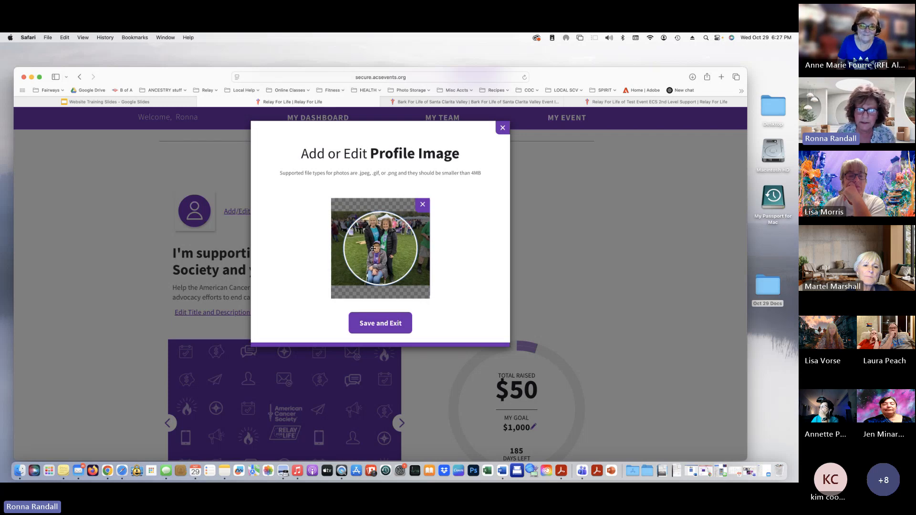
Position the photo inside the circular crop and save it as the profile image
mouse_move(373, 248)
left_mouse_down()
mouse_move(358, 249)
mouse_move(367, 249)
left_mouse_up()
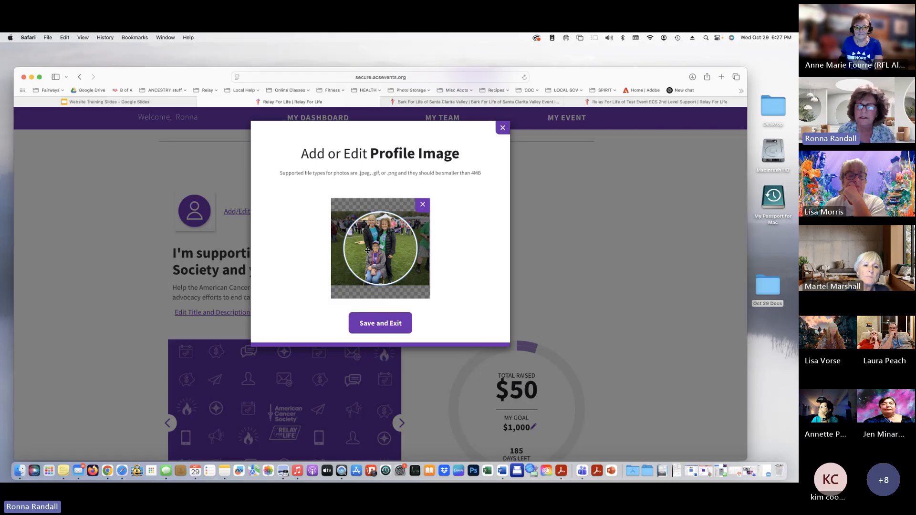
left_click_drag(367, 249, 369, 250)
left_click(376, 333)
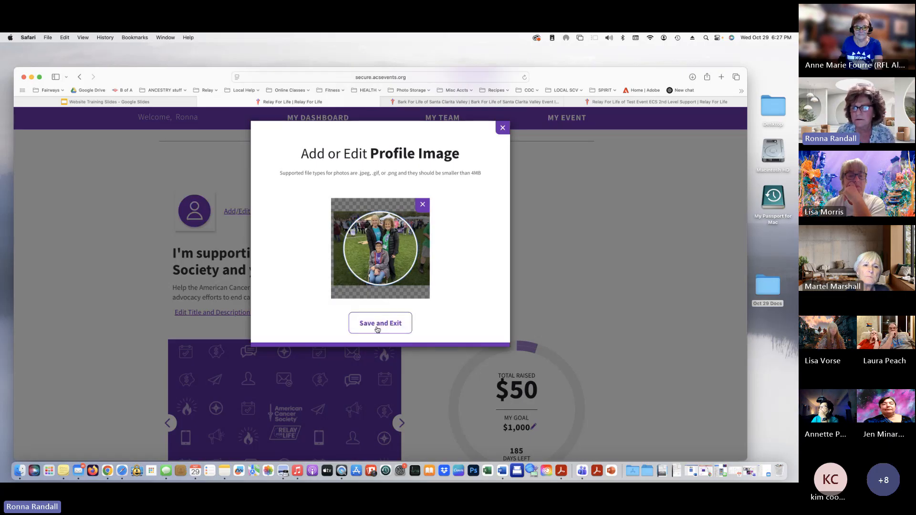
left_click(377, 329)
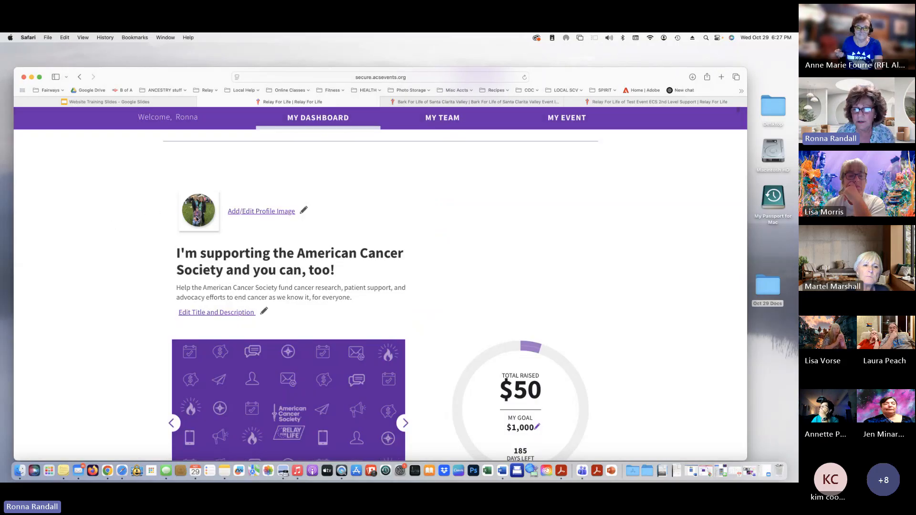
Change the page title to 'Welcome to [participant's first name]'s page!!' and save, leaving the description
scroll(234, 254, "down", 2)
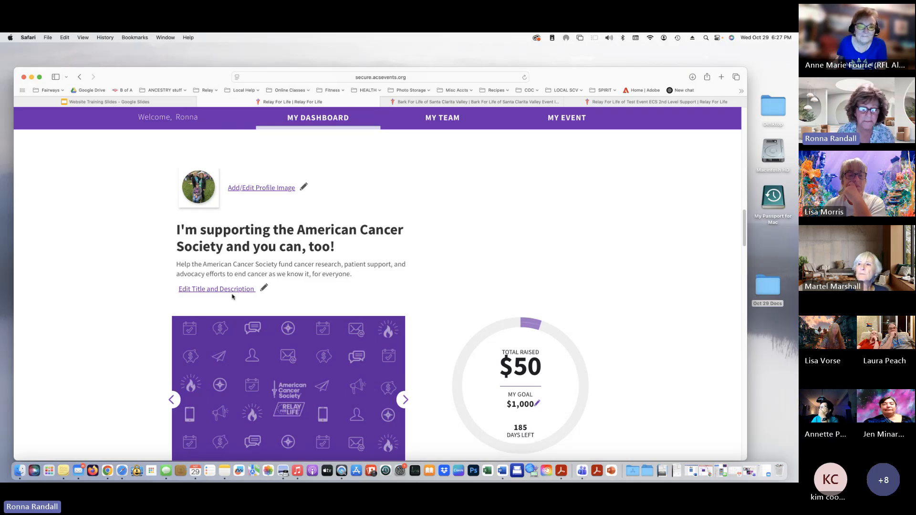
left_click(267, 292)
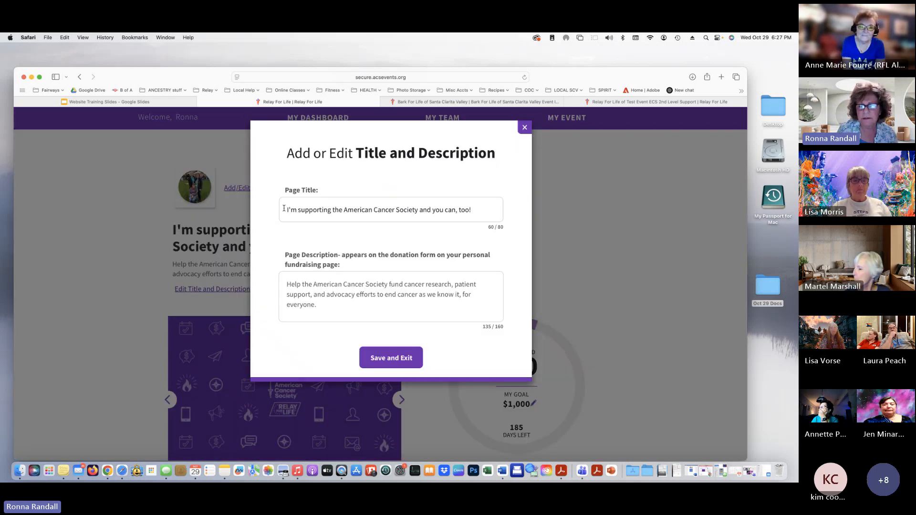
left_click_drag(283, 208, 500, 205)
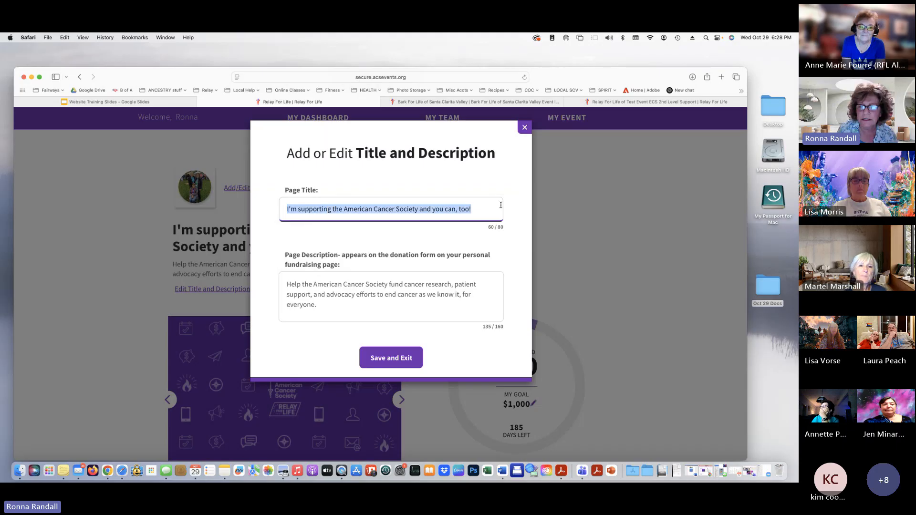
type("Welcome to m")
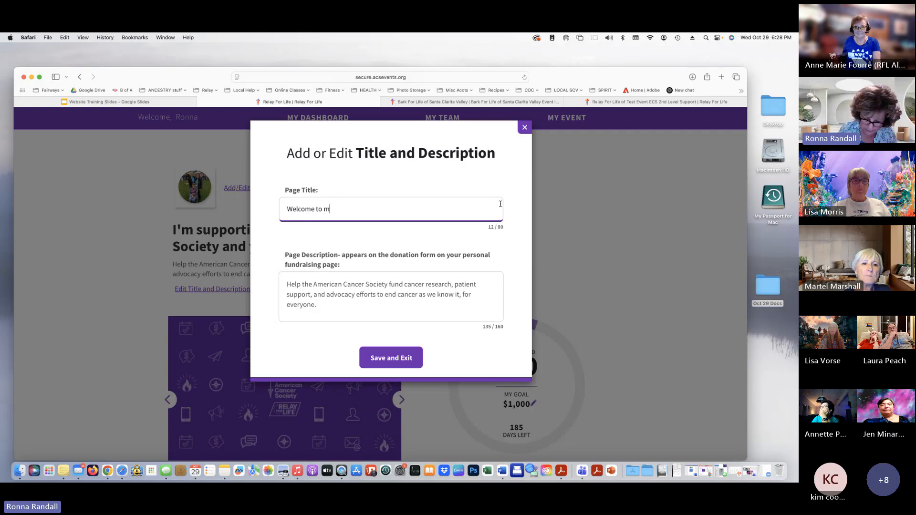
key("BackSpace")
type("R")
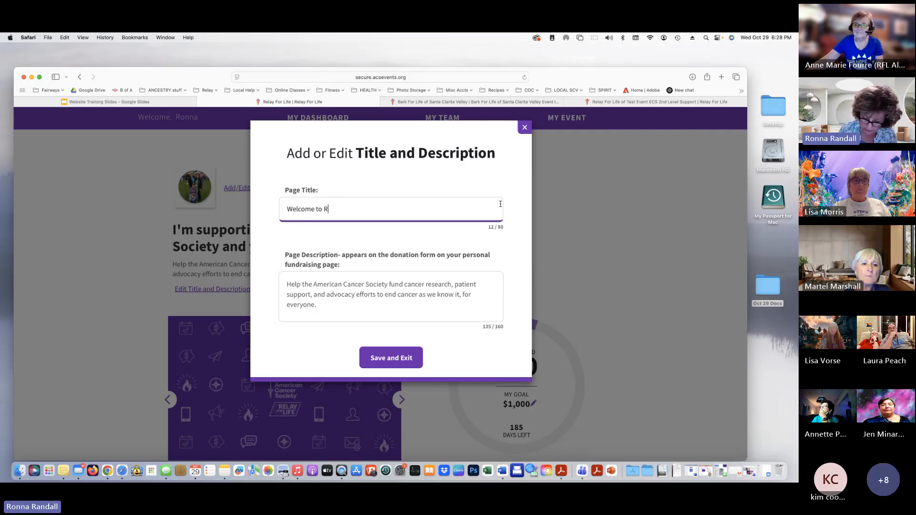
type("onna's ")
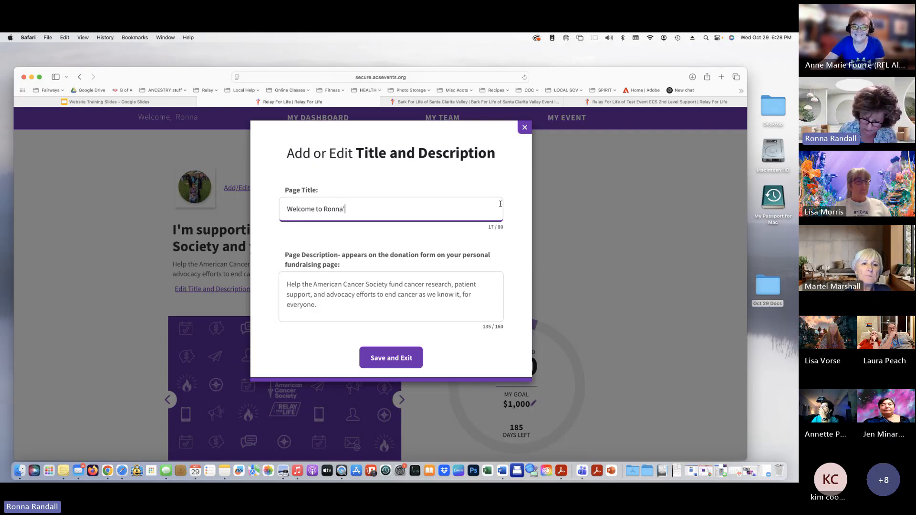
type("p")
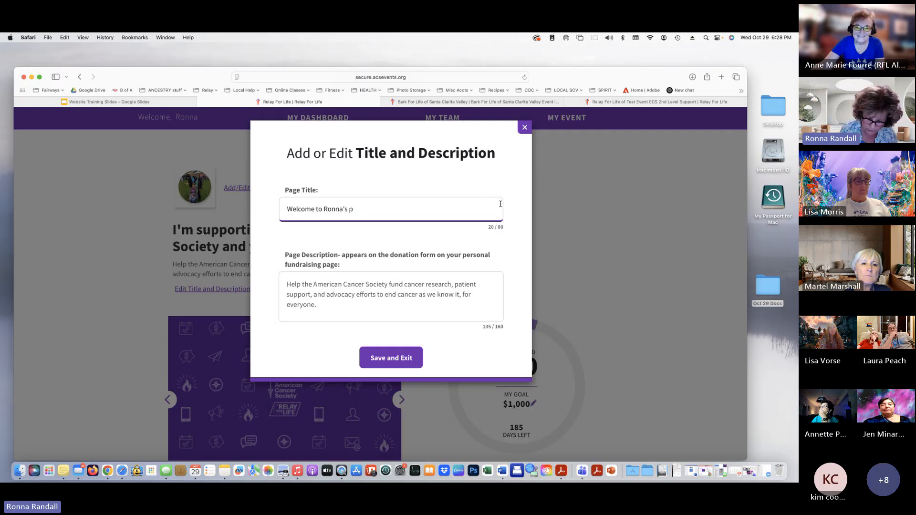
type("age!!")
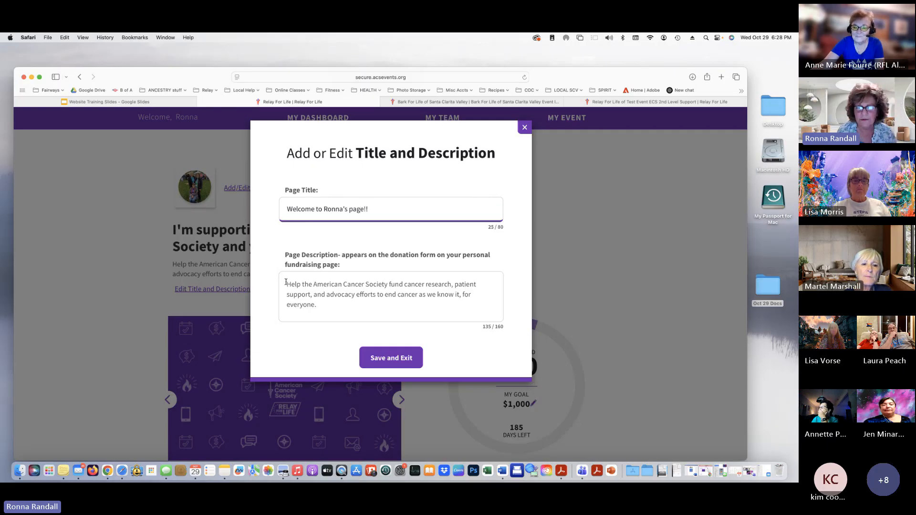
left_click_drag(286, 281, 337, 307)
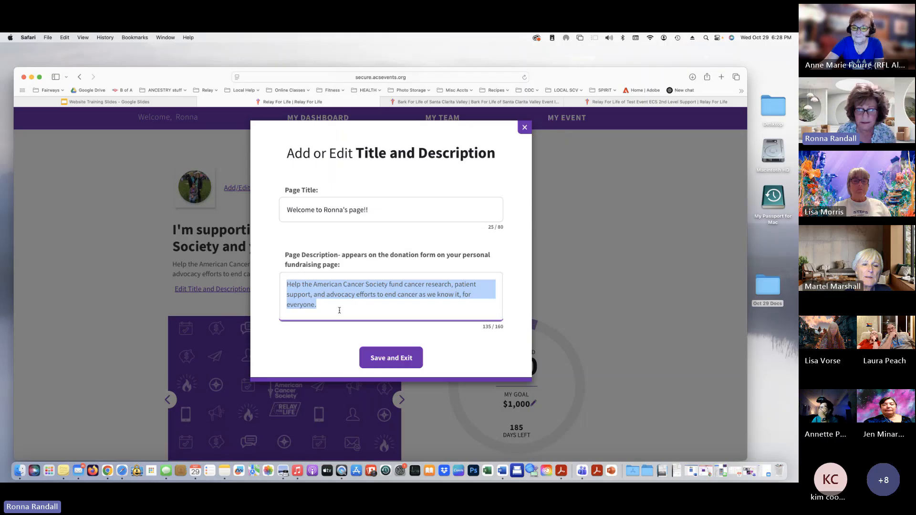
left_click(392, 360)
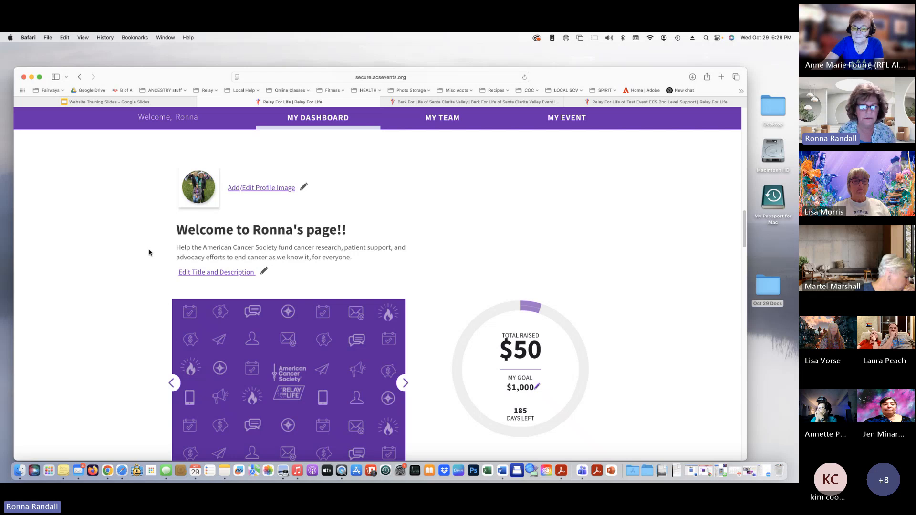
Edit My Goal, changing 1000 to 2000, and save
scroll(136, 250, "down", 1)
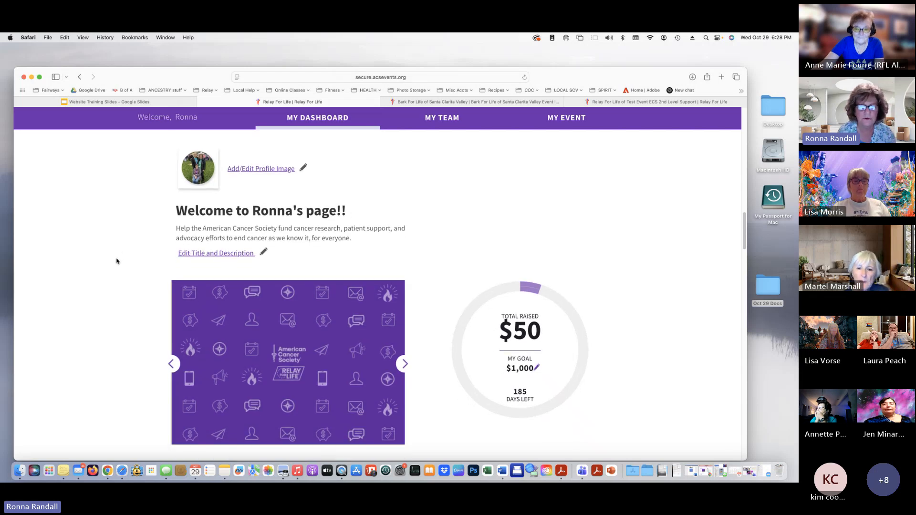
scroll(117, 261, "down", 2)
scroll(289, 309, "down", 2)
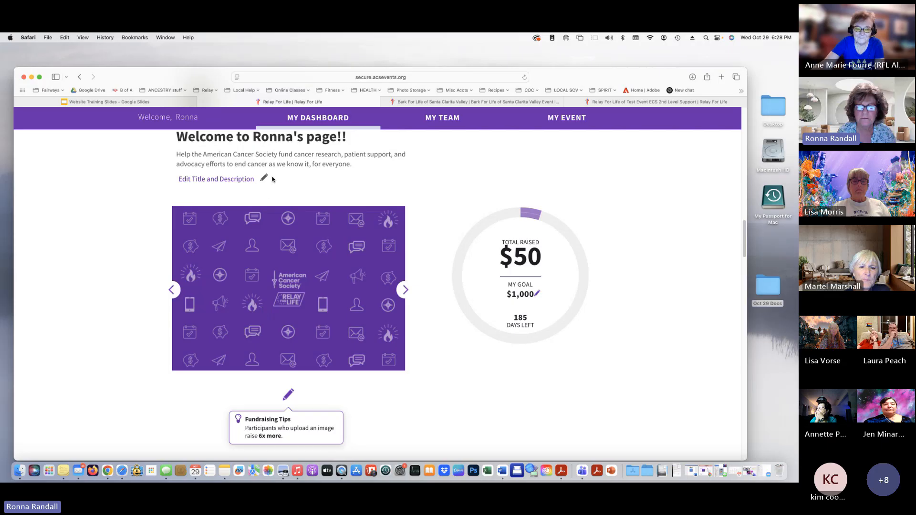
left_click(538, 293)
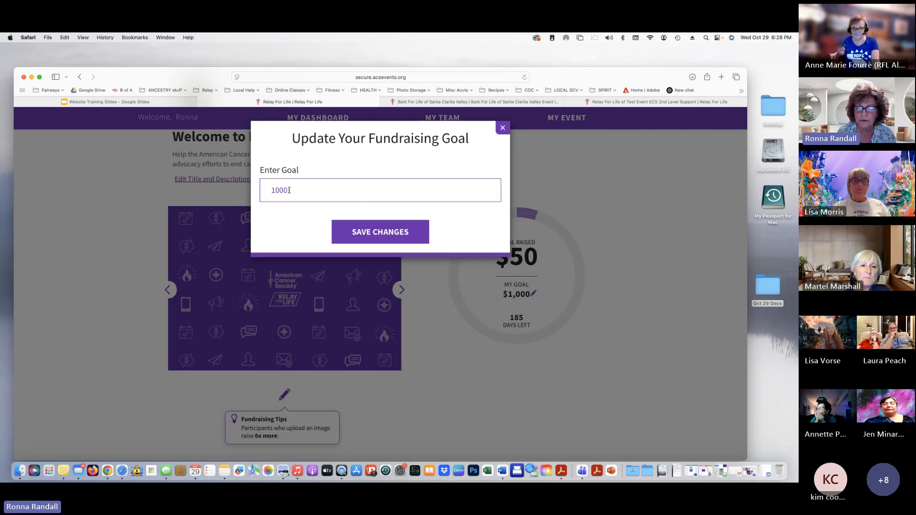
left_click_drag(271, 191, 274, 190)
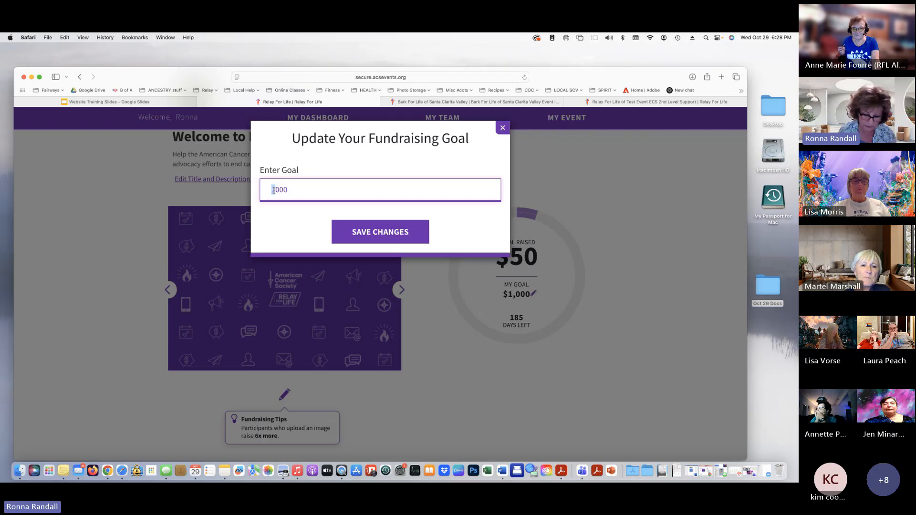
type("2")
left_click(398, 240)
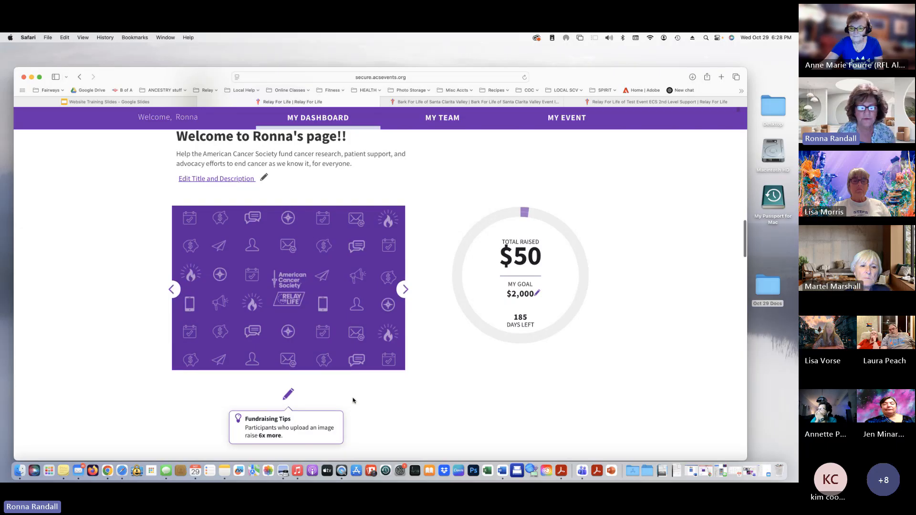
scroll(352, 399, "down", 2)
scroll(458, 385, "down", 2)
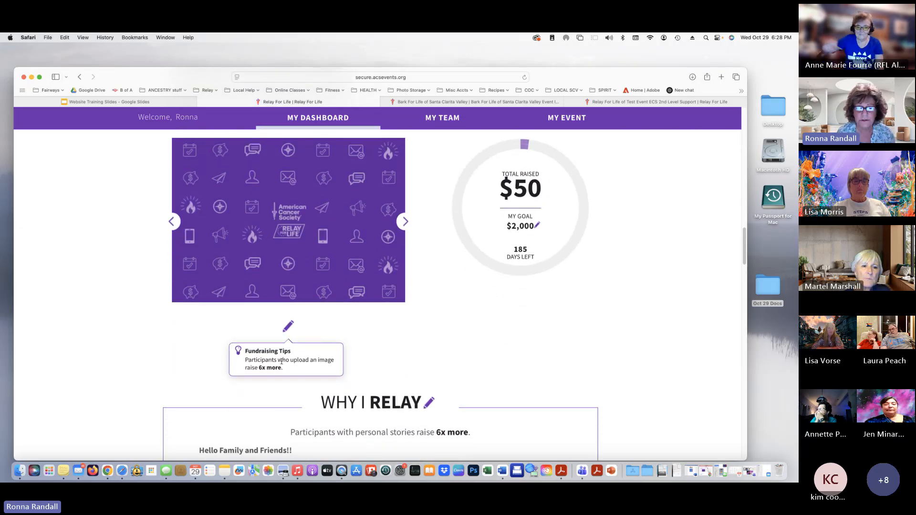
left_click_drag(246, 362, 289, 370)
scroll(460, 359, "down", 1)
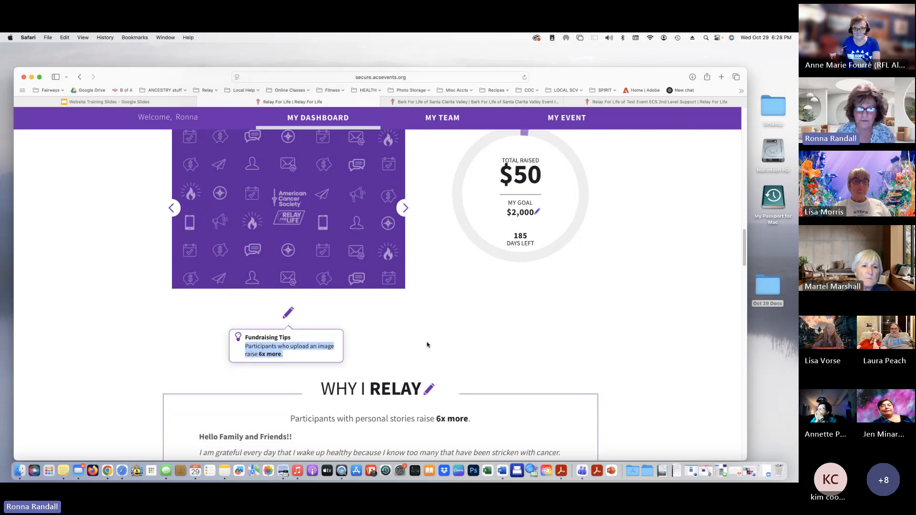
scroll(428, 344, "up", 3)
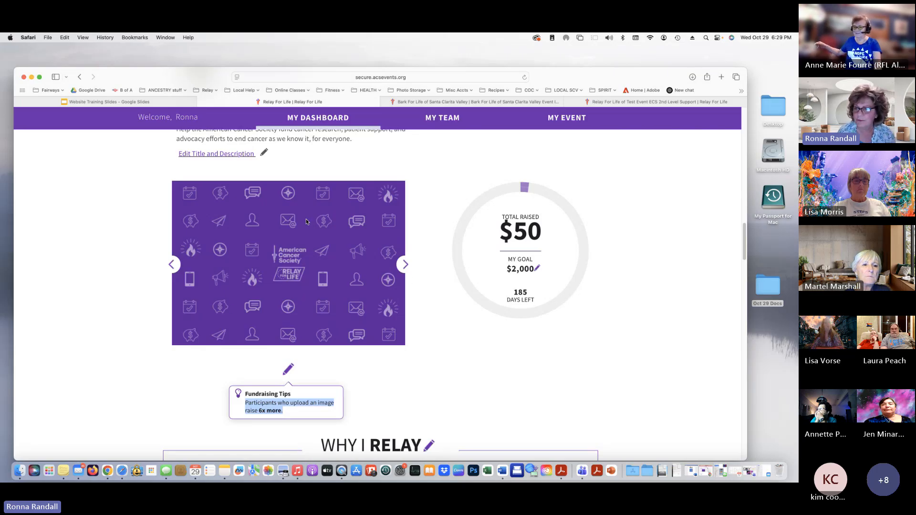
left_click(571, 382)
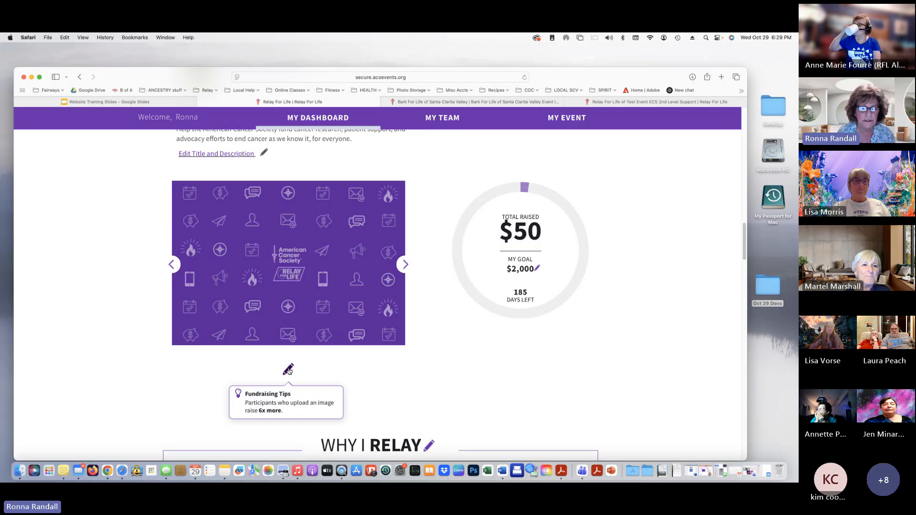
scroll(289, 372, "down", 1)
scroll(289, 372, "up", 1)
scroll(289, 372, "down", 1)
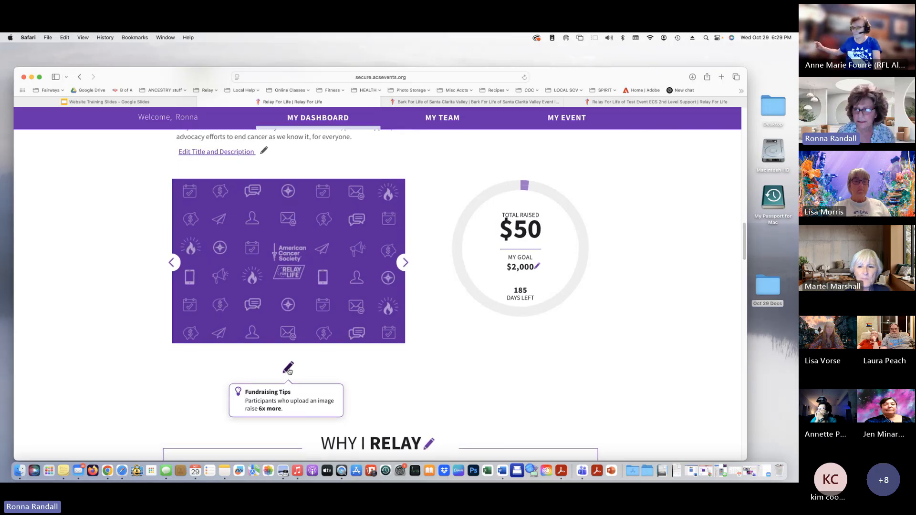
Upload IMG_4582.jpeg into Photo 1 with the caption 'Our relay float'
left_click(288, 368)
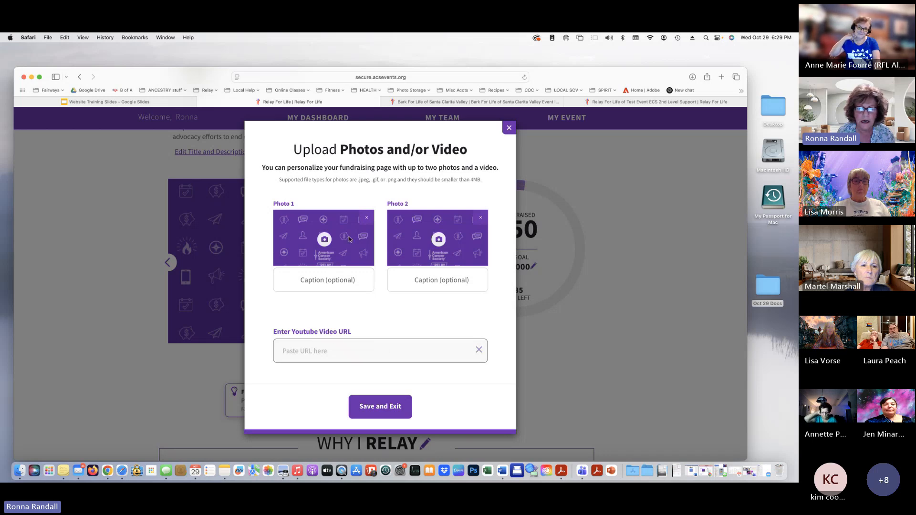
left_click(324, 240)
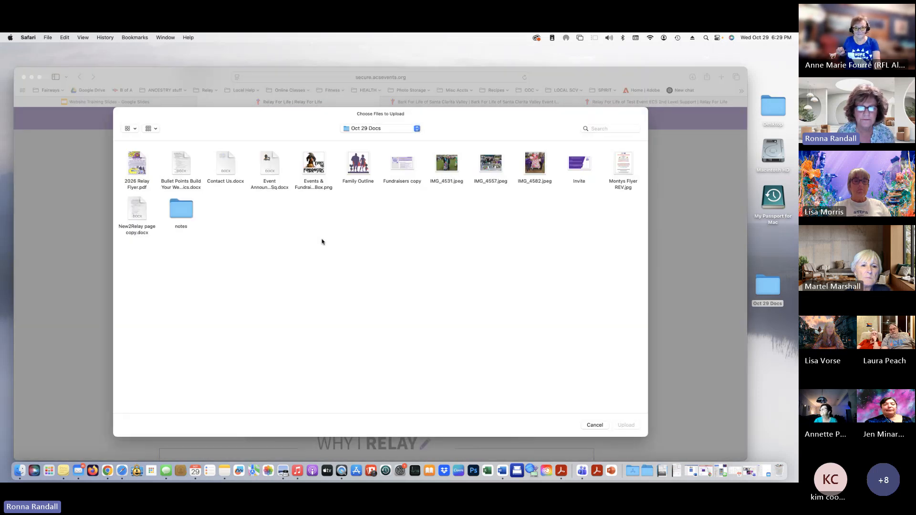
left_click(534, 163)
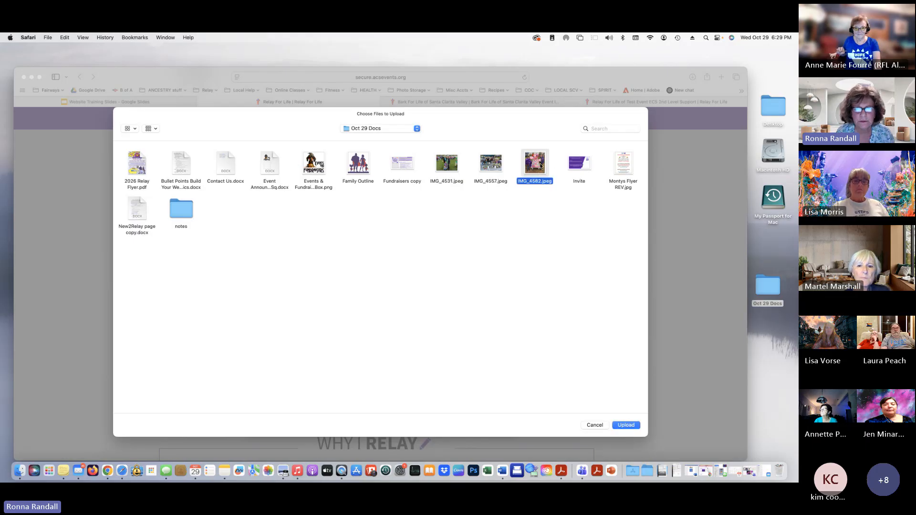
left_click(626, 425)
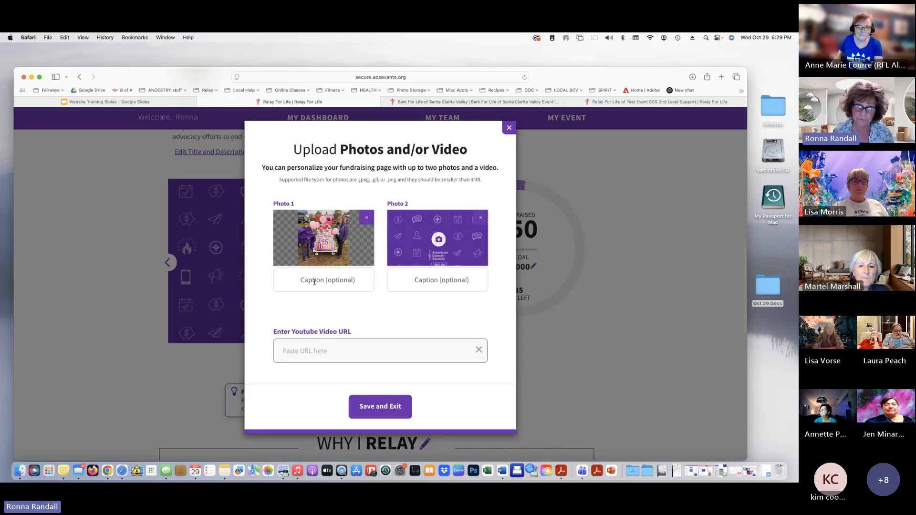
left_click(314, 282)
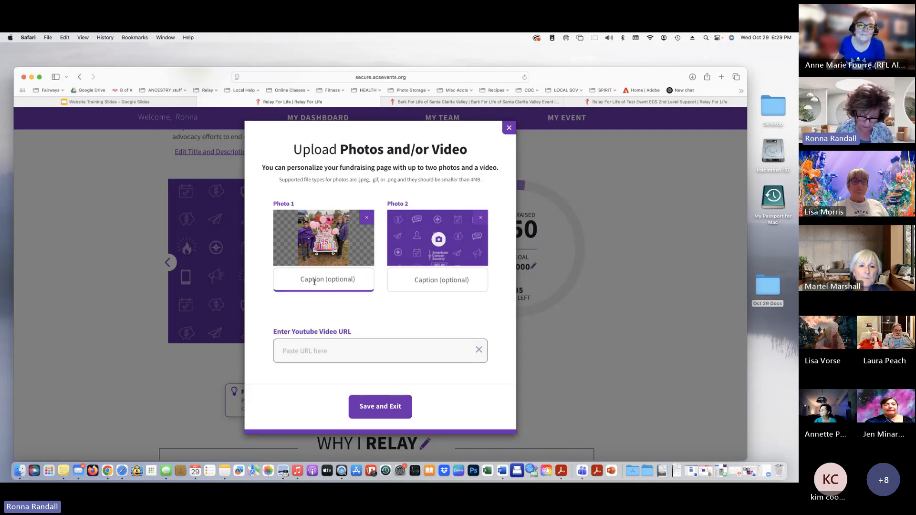
type("Ou")
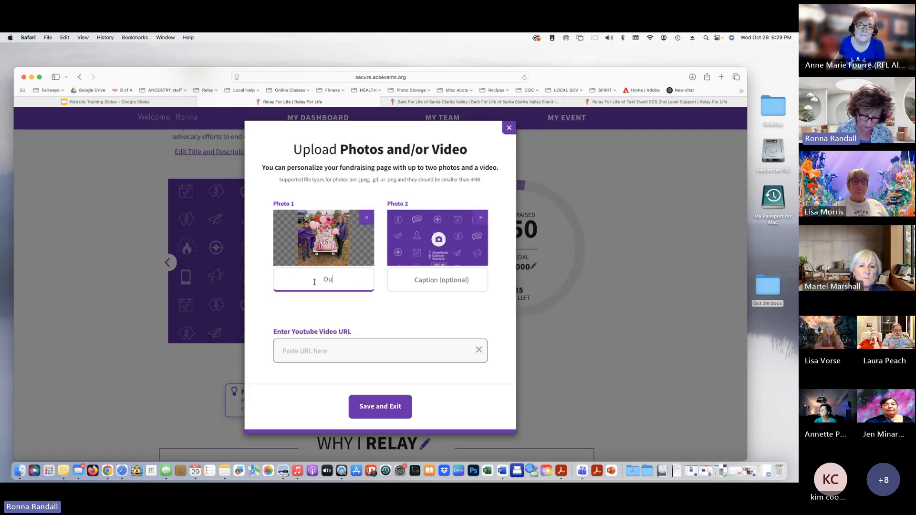
type("r rela")
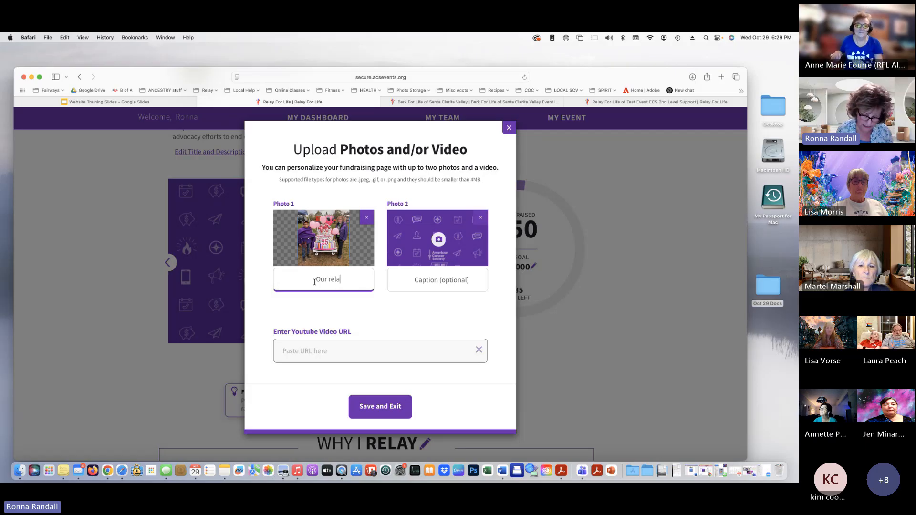
type("y floa")
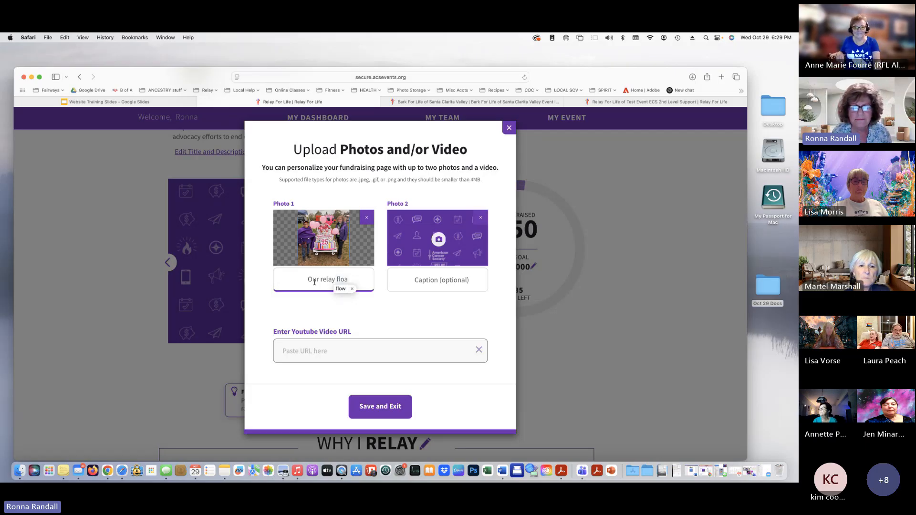
type("t")
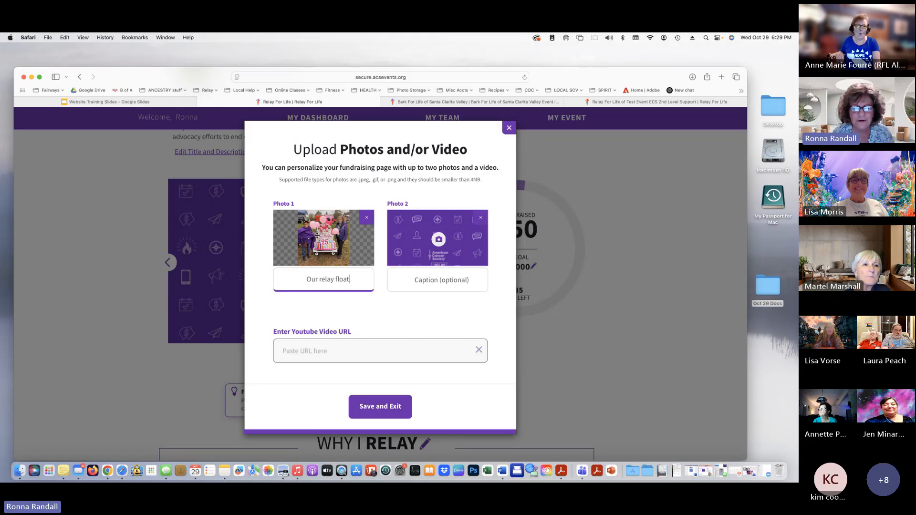
Upload IMG_4557.jpeg into Photo 2 with the caption 'succulents'
left_click(440, 241)
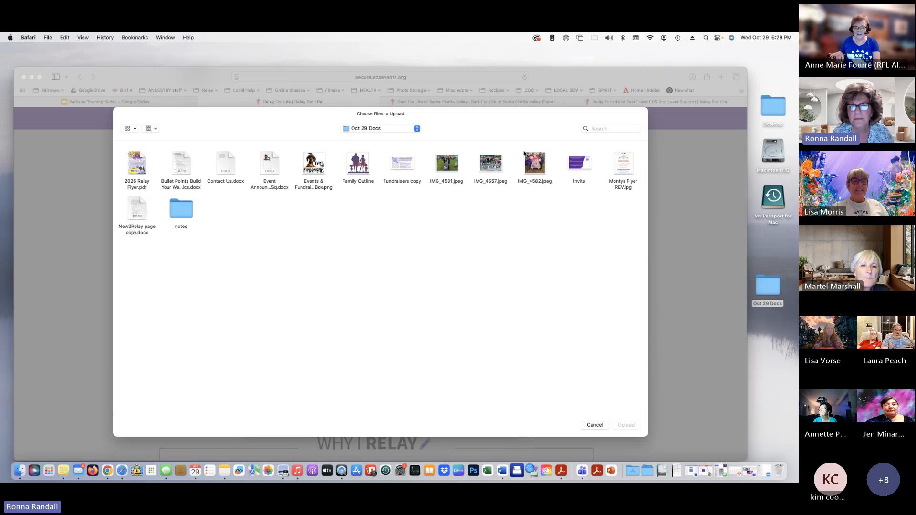
left_click(478, 166)
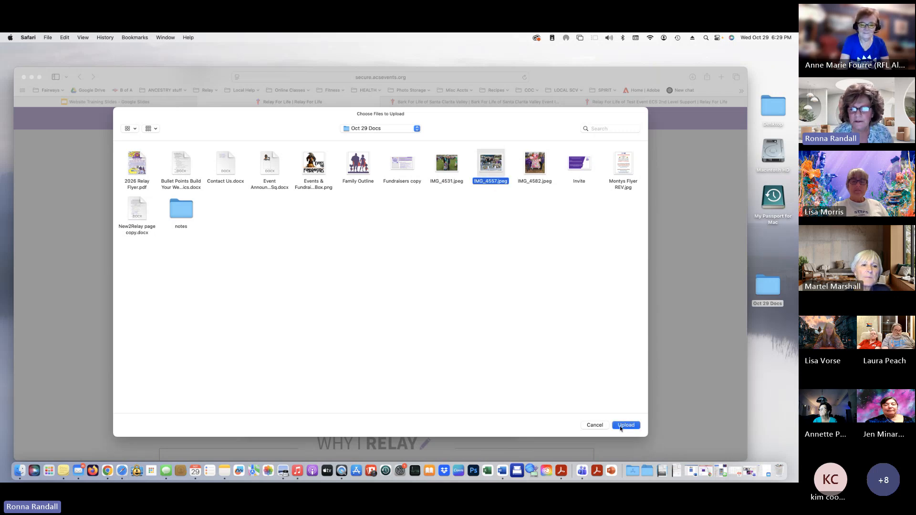
left_click(620, 427)
left_click(432, 279)
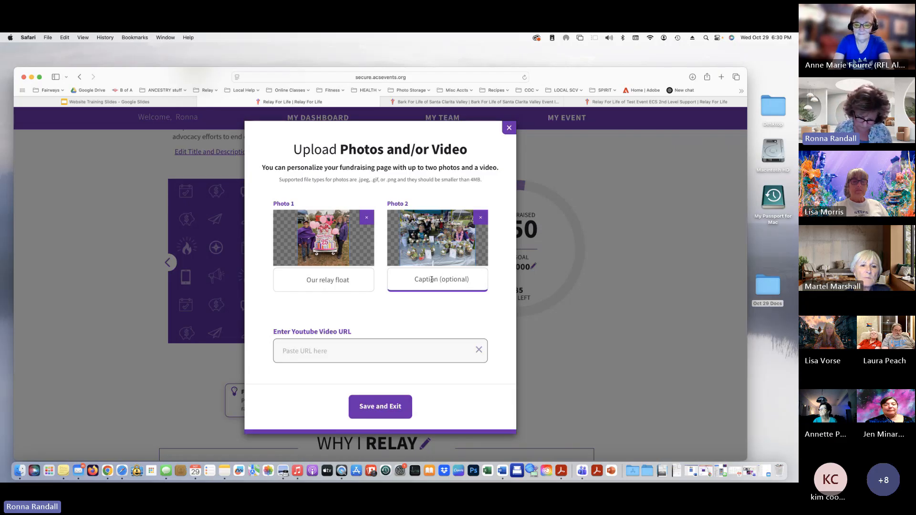
type("succul")
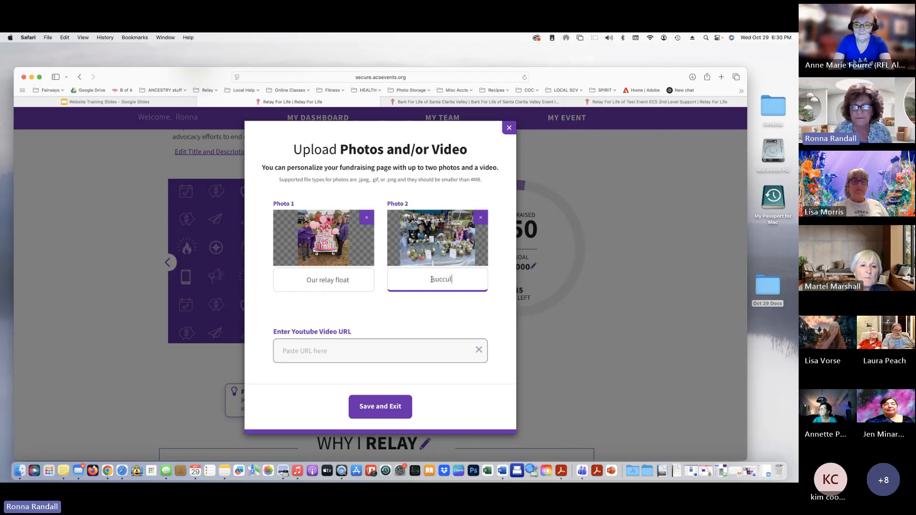
type("ents")
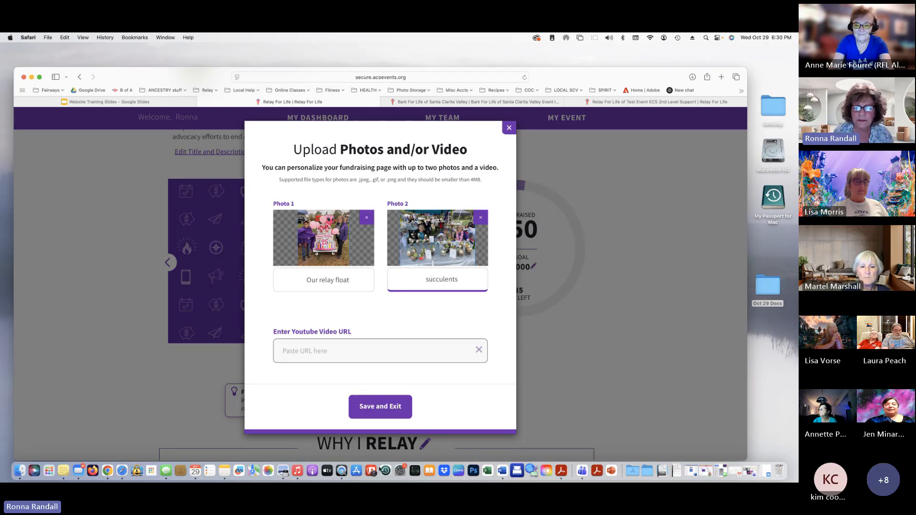
Save the captioned photos, then page the slideshow to the succulents photo and back to Our relay float
left_click(380, 408)
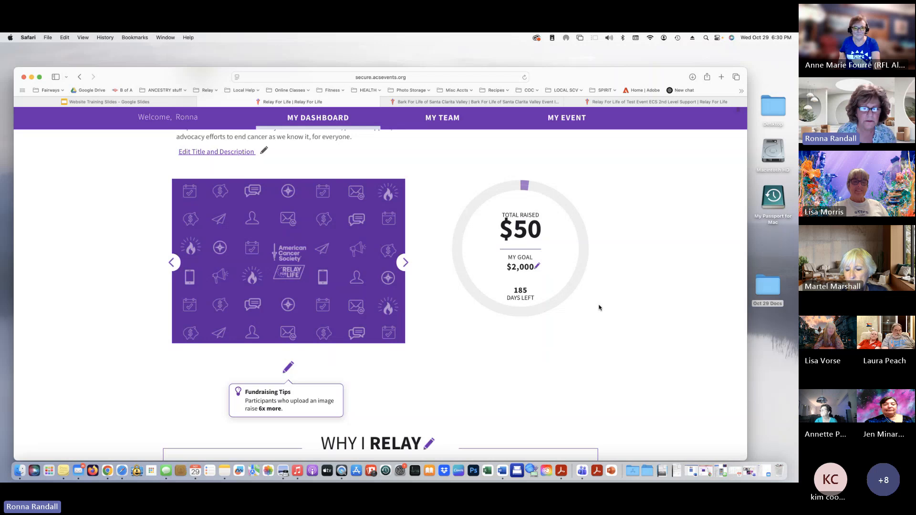
scroll(311, 268, "down", 1)
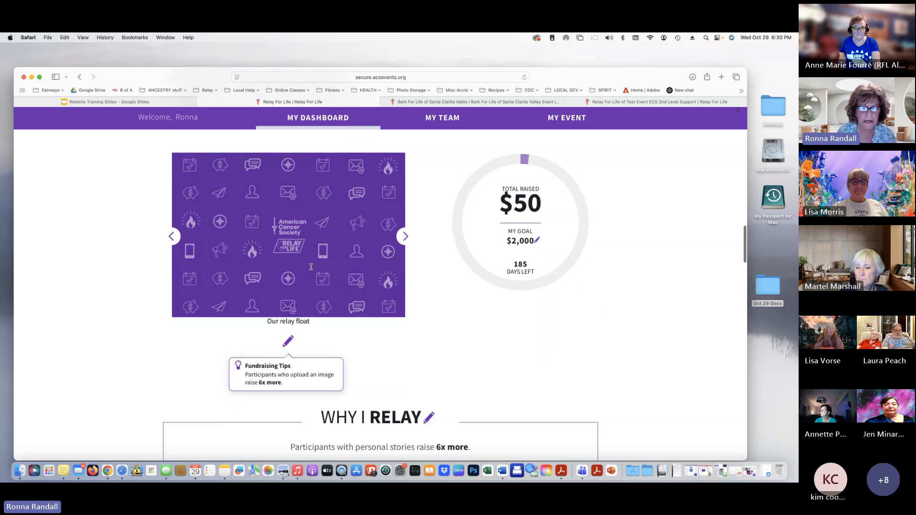
left_click(405, 237)
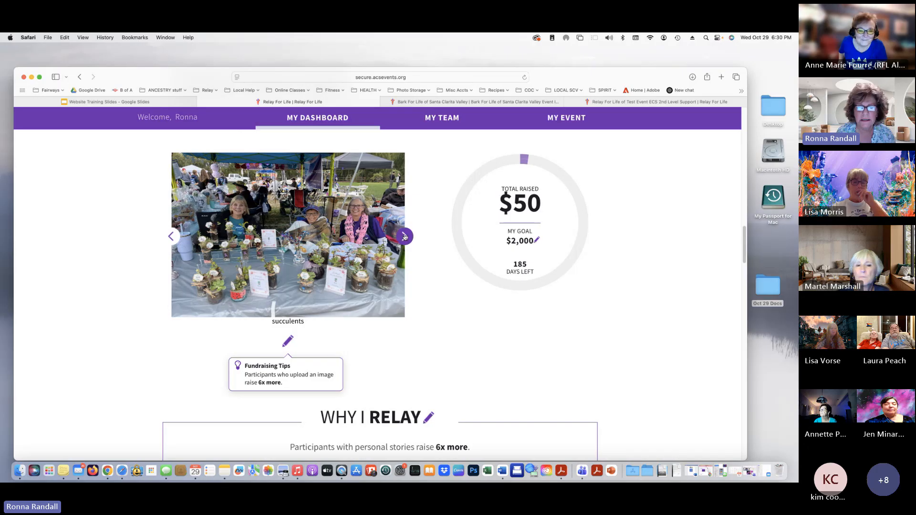
left_click(404, 236)
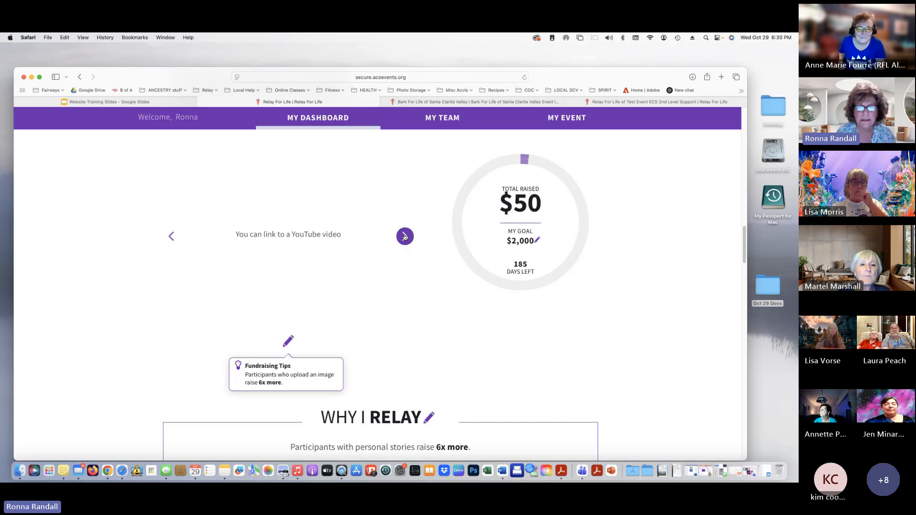
left_click(173, 237)
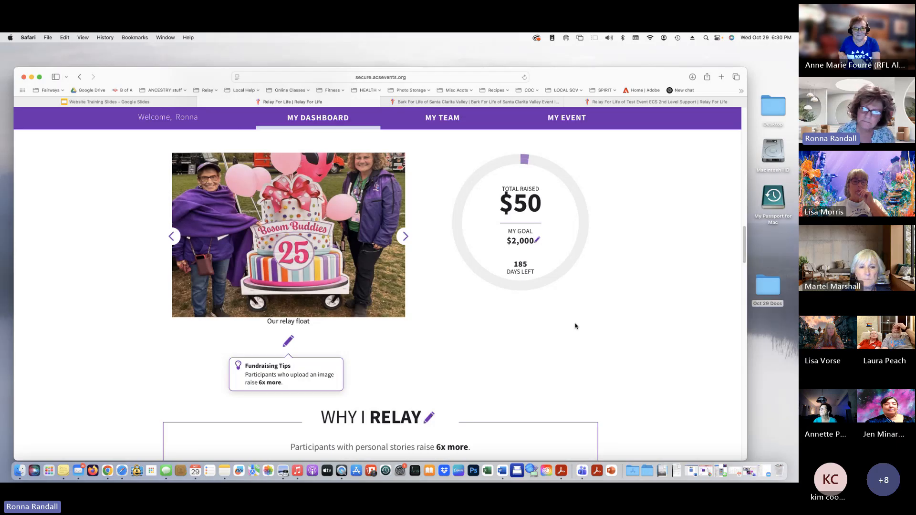
scroll(576, 327, "down", 1)
scroll(575, 326, "up", 3)
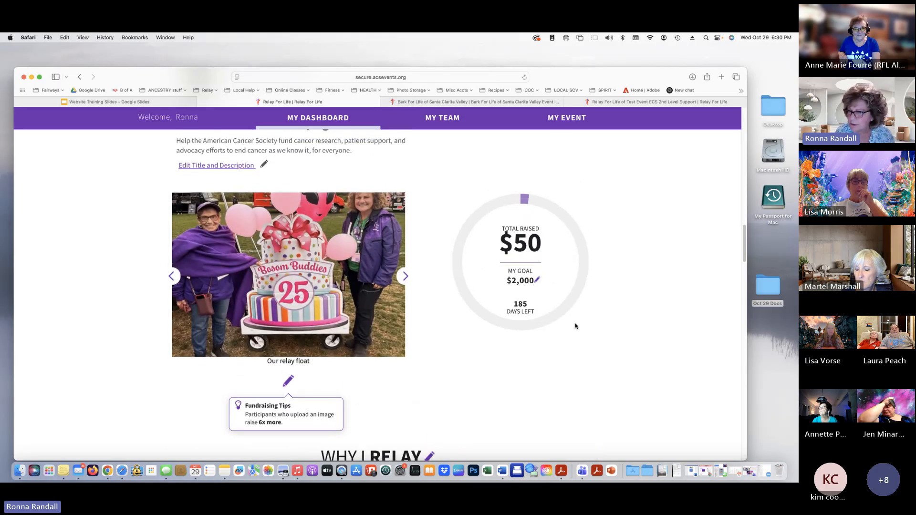
scroll(575, 326, "down", 5)
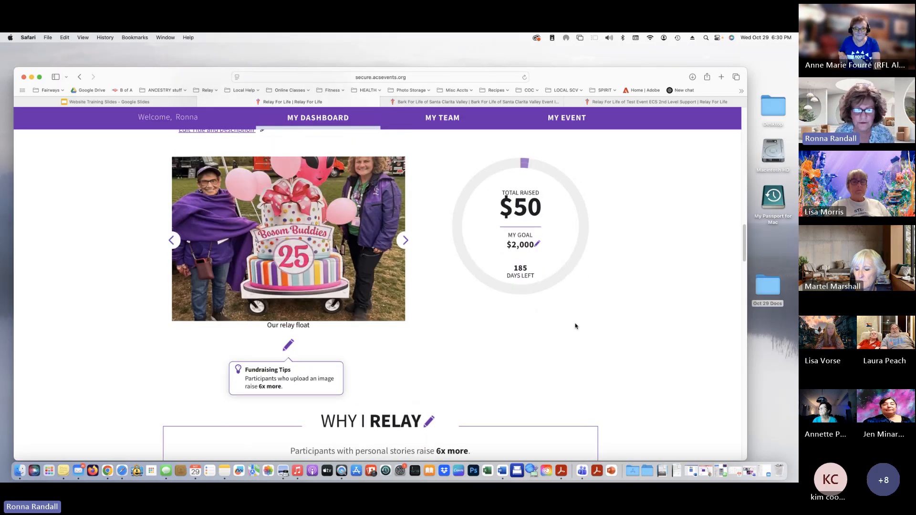
scroll(575, 326, "down", 5)
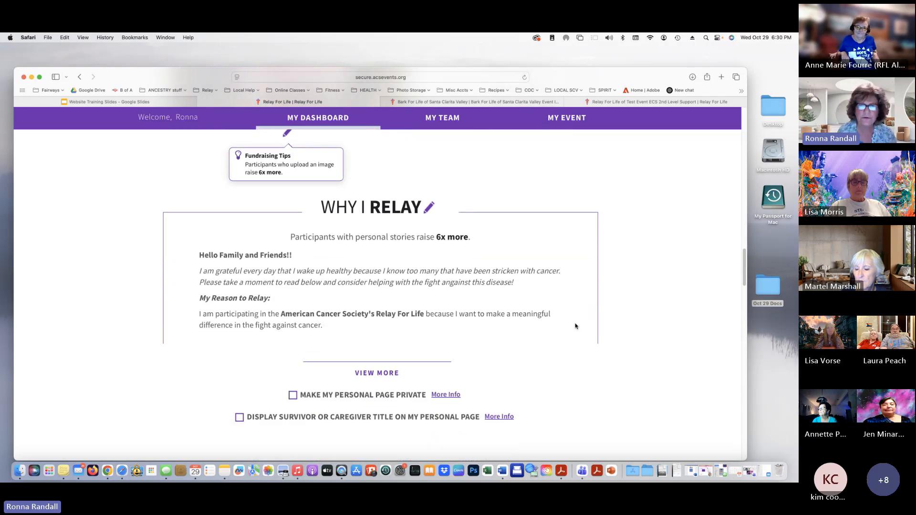
From the Bark For Life event page, open a top Zoomies participant's donation page and expand her story
left_click(450, 100)
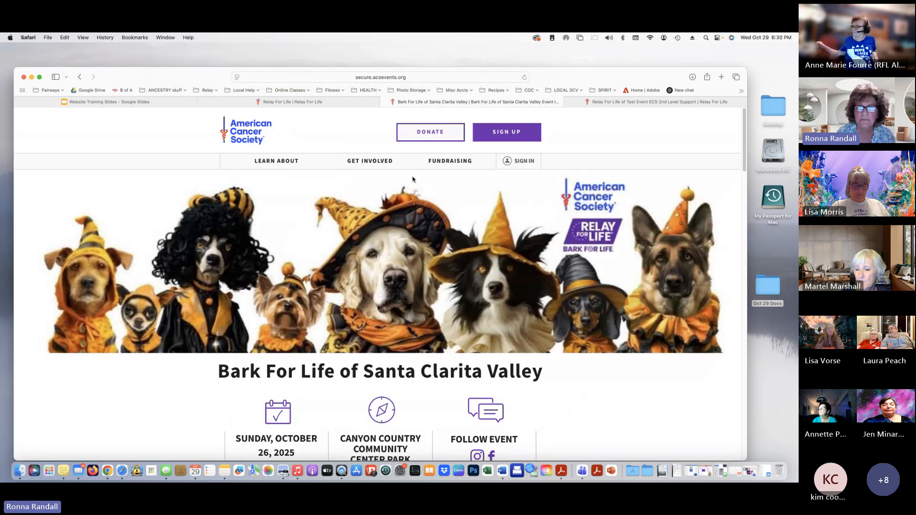
scroll(476, 324, "down", 15)
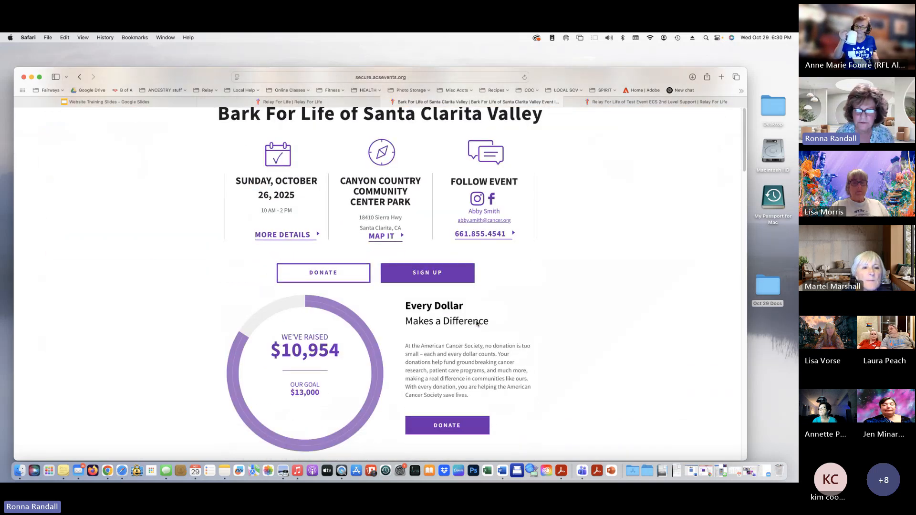
scroll(476, 321, "down", 15)
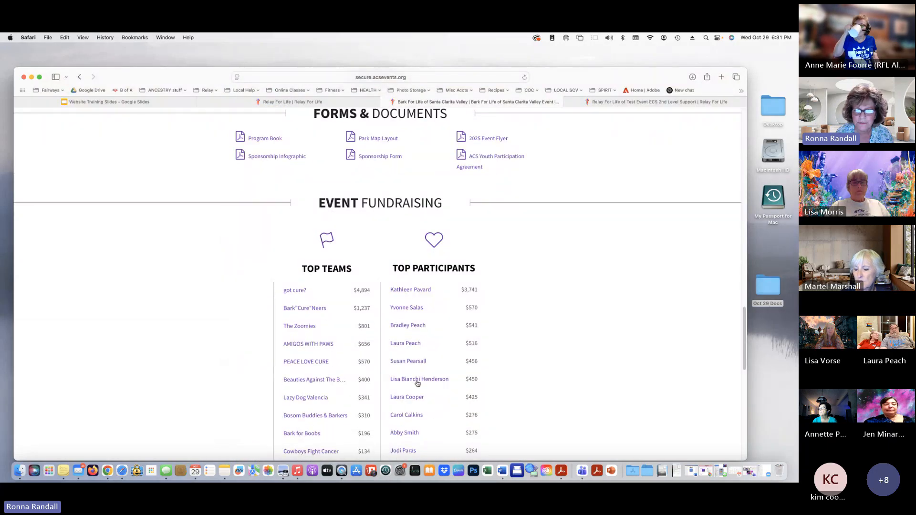
left_click(418, 383)
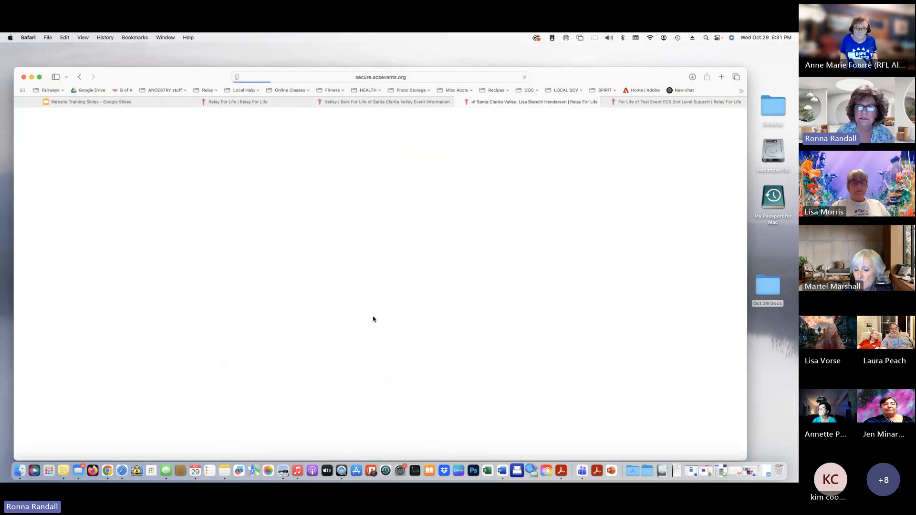
scroll(370, 382, "down", 3)
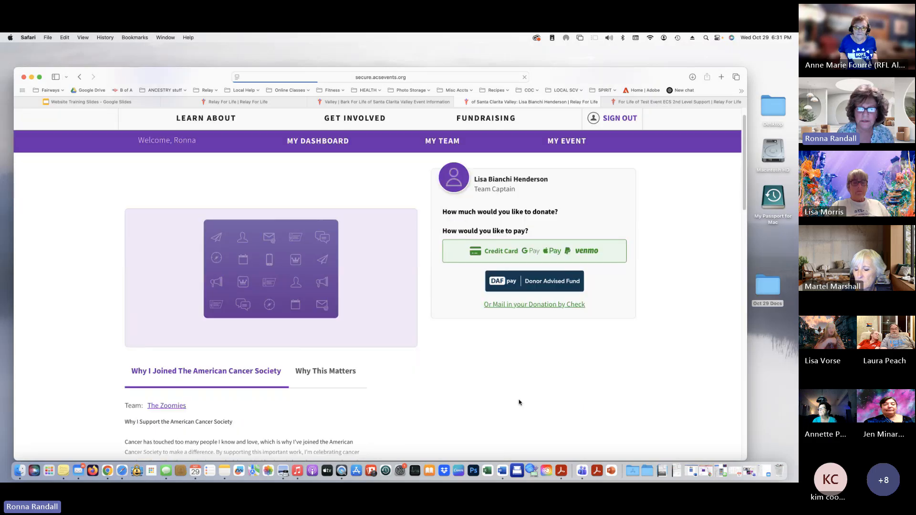
scroll(363, 396, "down", 1)
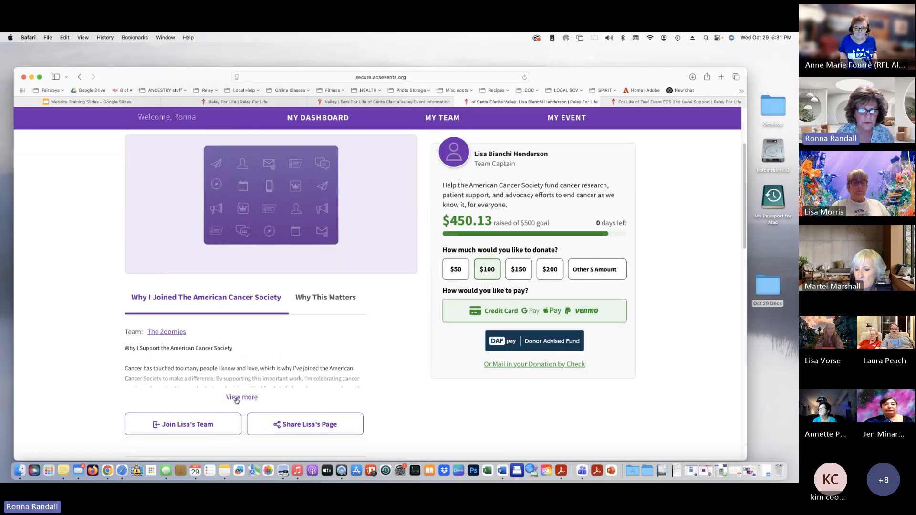
left_click(236, 398)
scroll(236, 399, "down", 3)
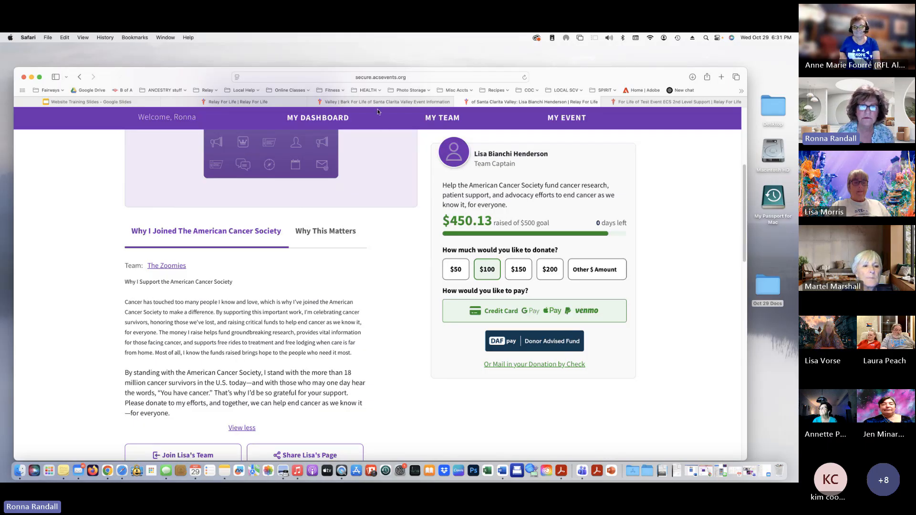
Return to the personal dashboard and expand the full Why I Relay story
left_click(262, 101)
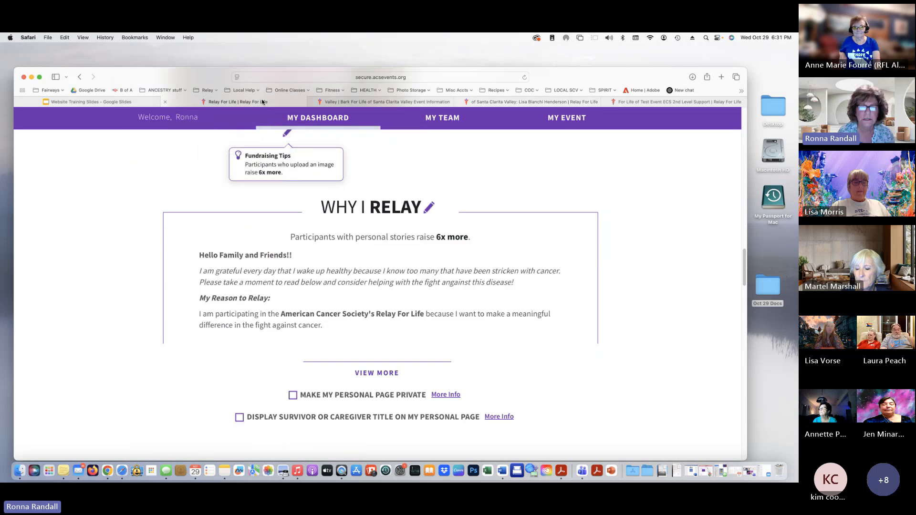
left_click(377, 372)
scroll(429, 377, "down", 2)
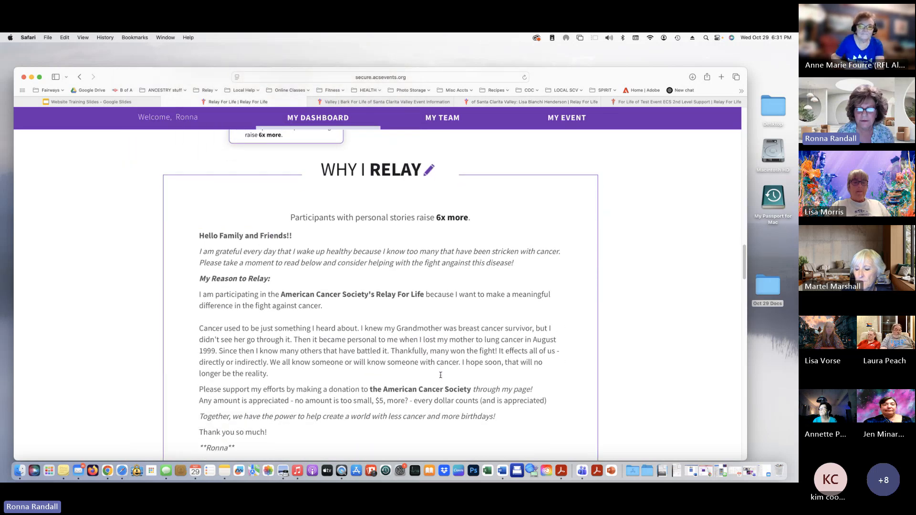
scroll(440, 377, "down", 3)
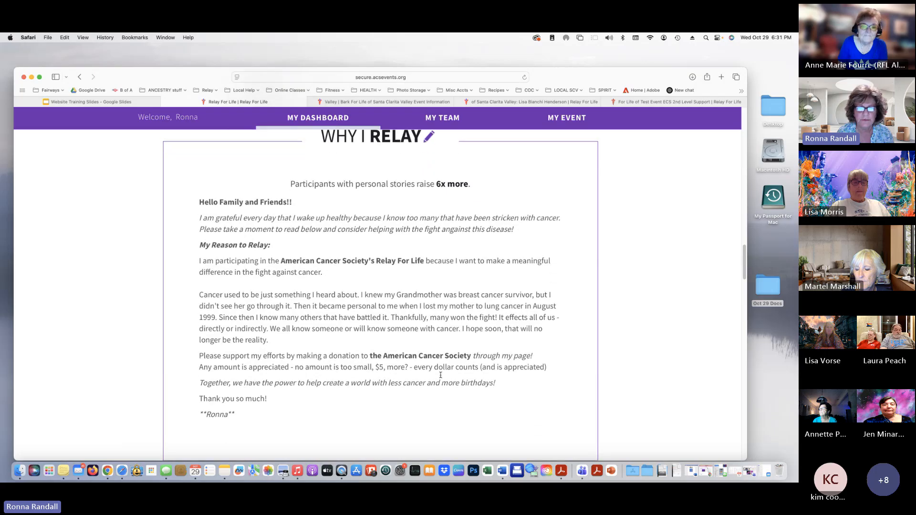
scroll(440, 376, "down", 1)
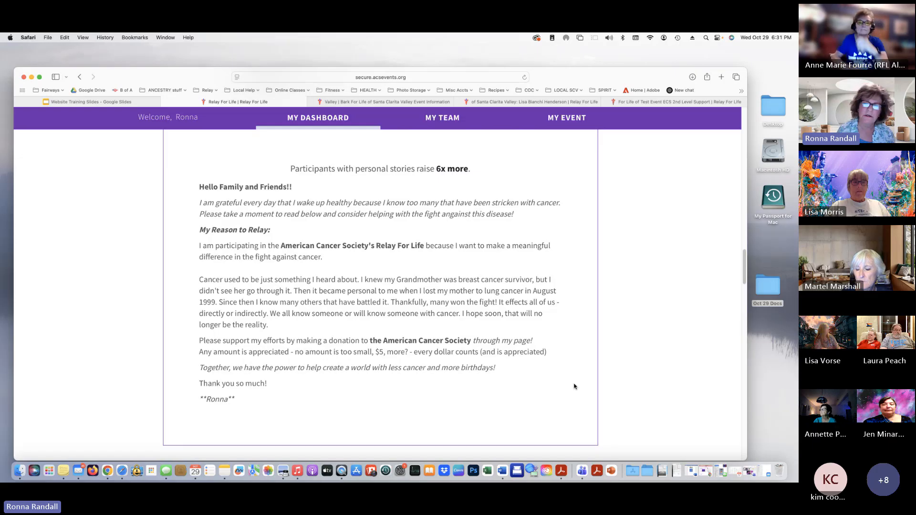
Highlight the story's donation-request and thank-you lines, then scroll to the privacy checkboxes and My Donors
left_click_drag(234, 341, 289, 353)
left_click(284, 400)
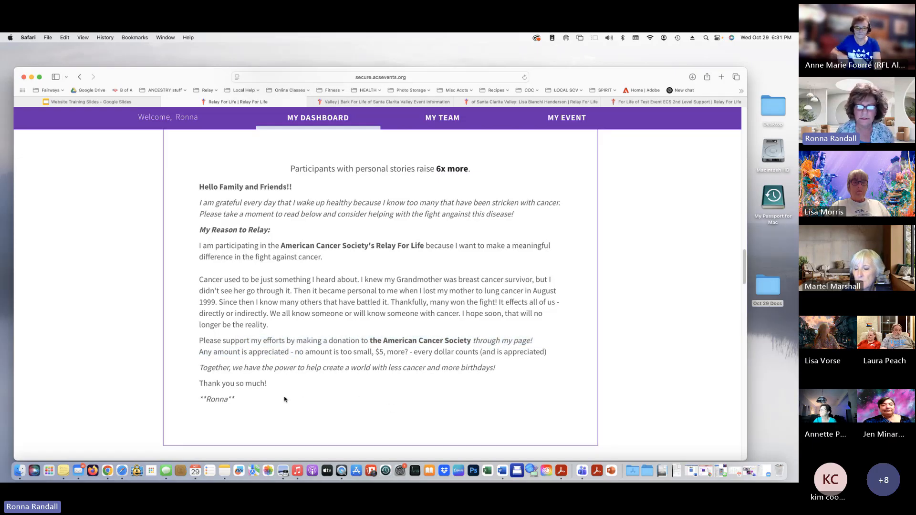
left_click_drag(203, 383, 303, 415)
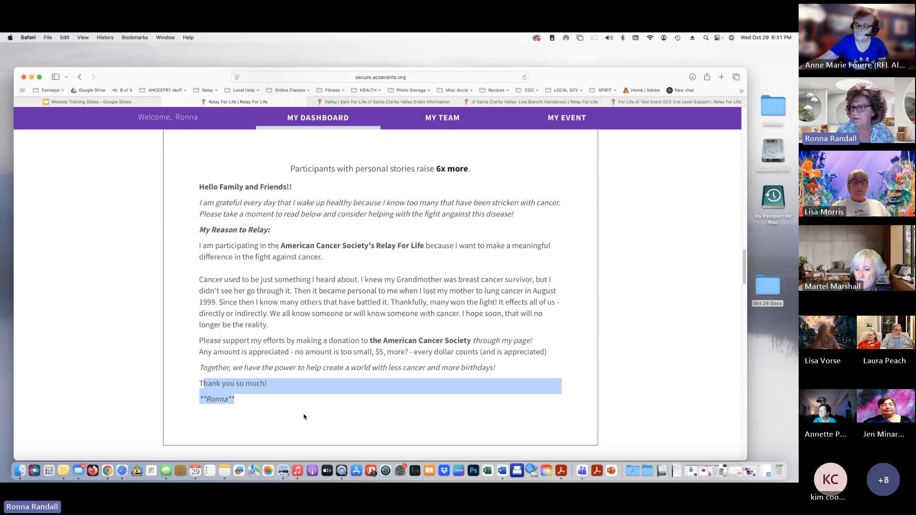
scroll(304, 416, "up", 5)
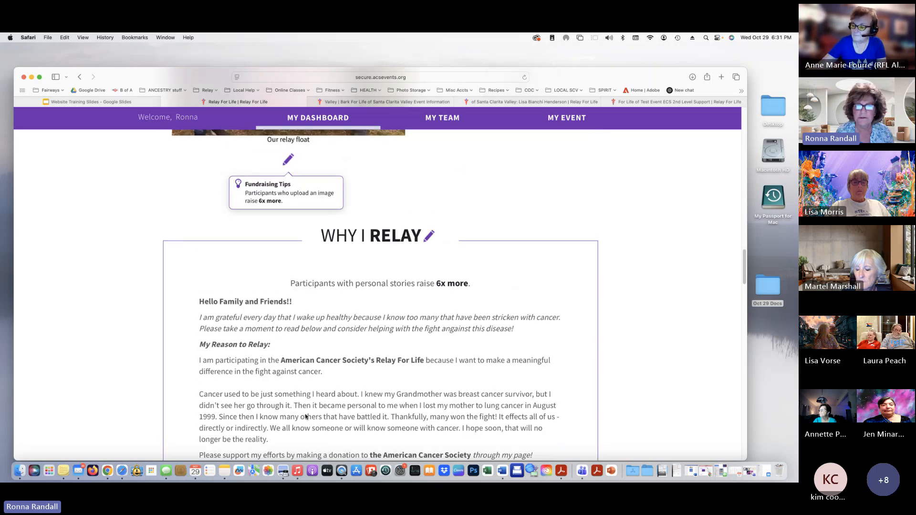
scroll(641, 388, "down", 1)
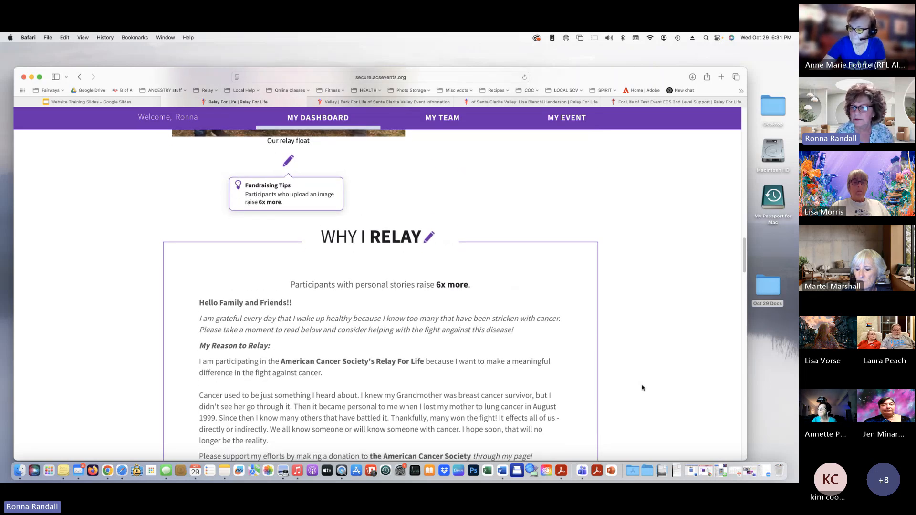
scroll(642, 387, "down", 2)
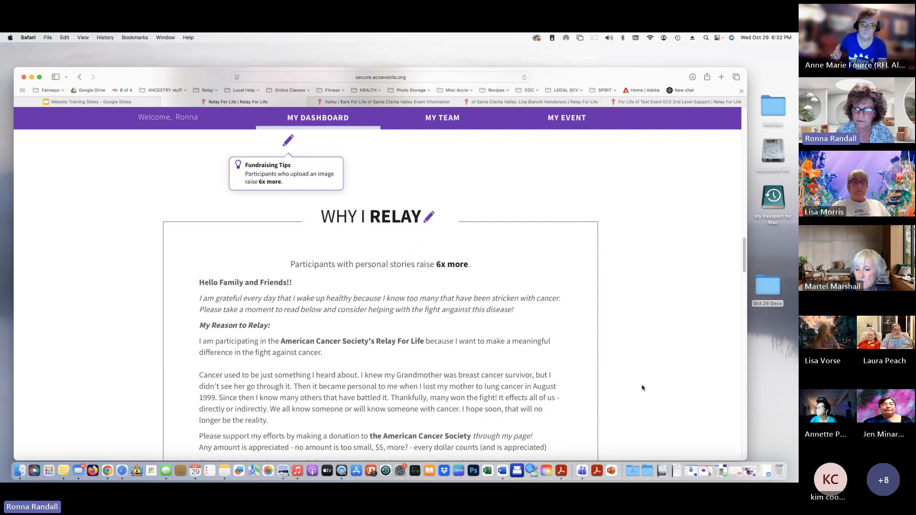
scroll(642, 388, "down", 5)
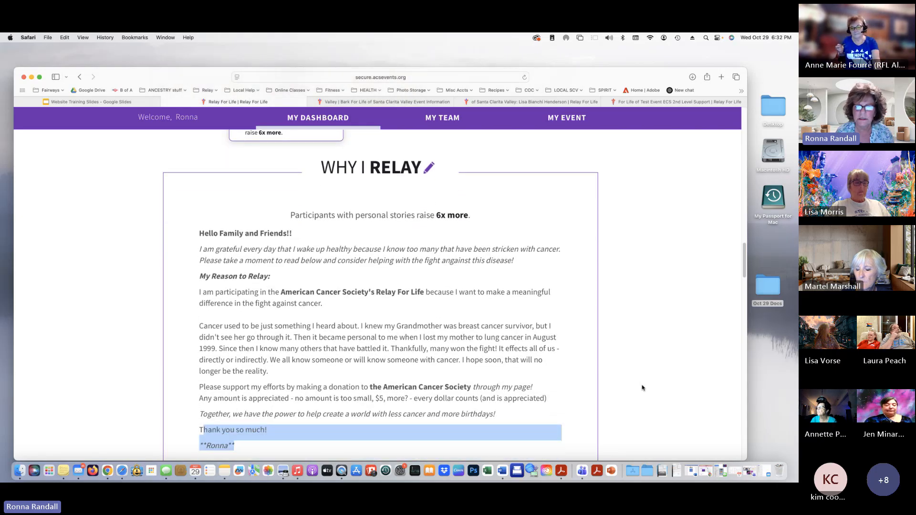
scroll(642, 387, "down", 15)
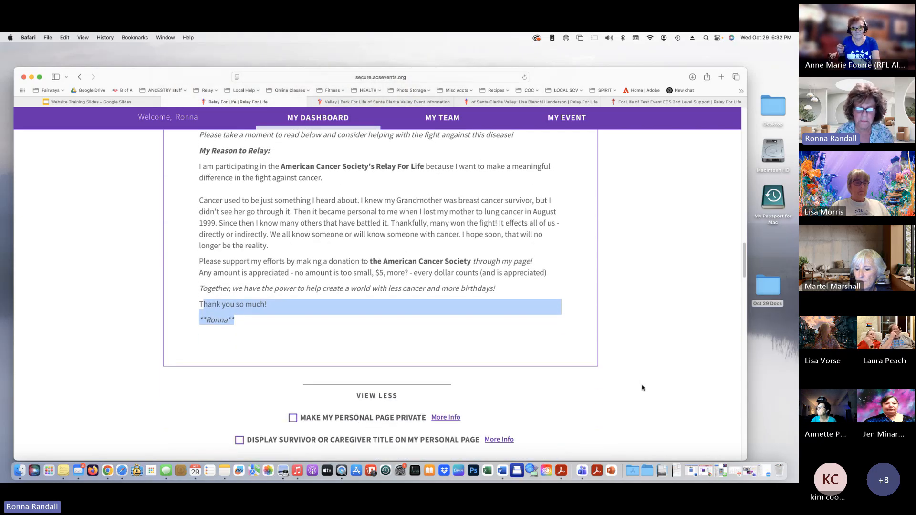
scroll(591, 403, "down", 8)
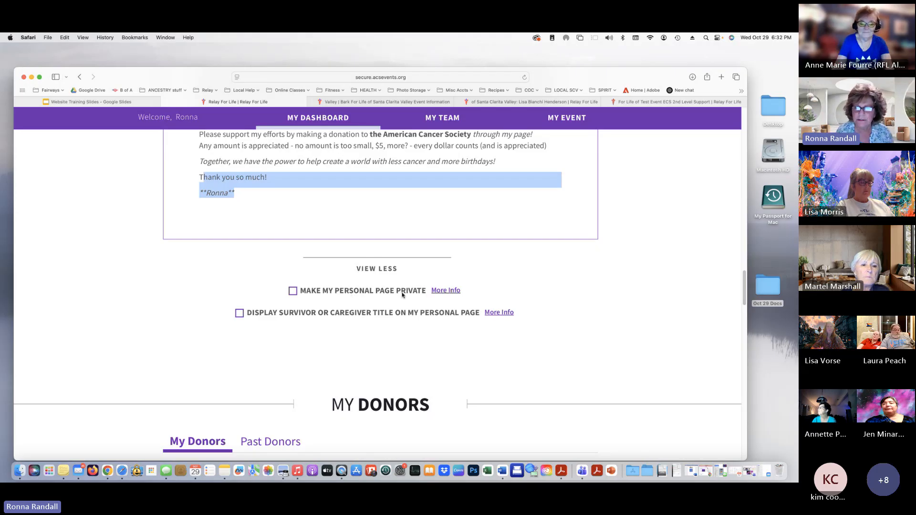
mouse_move(443, 293)
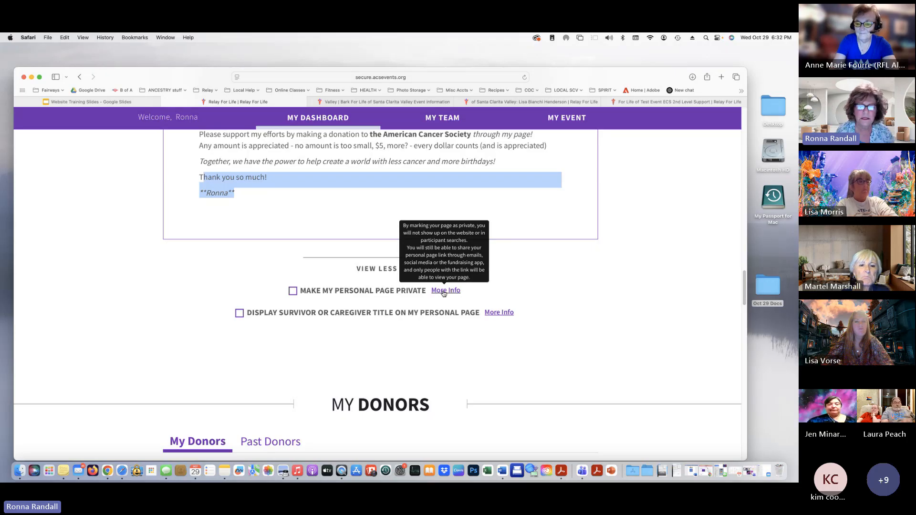
left_click(239, 314)
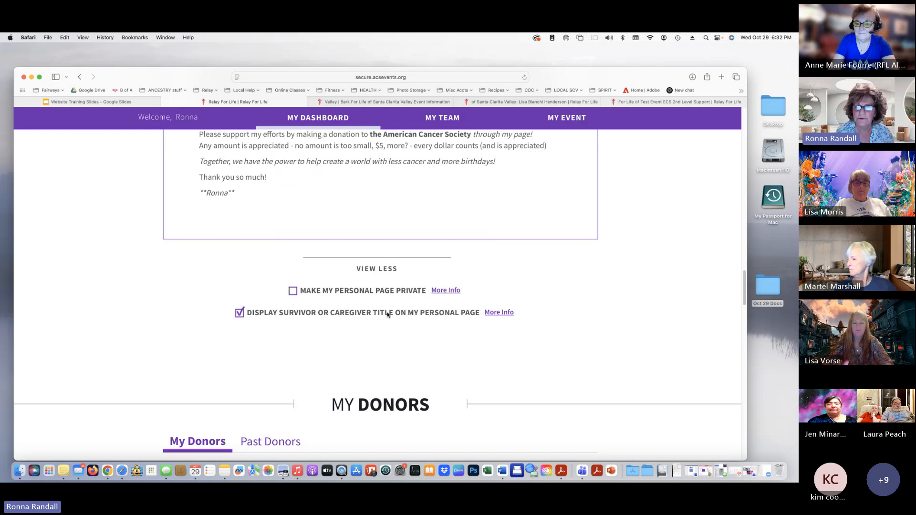
mouse_move(511, 313)
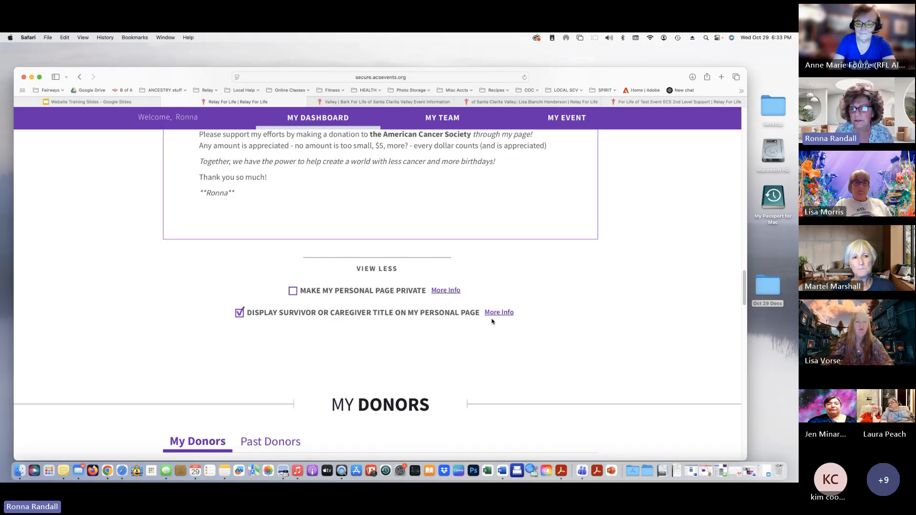
left_click(239, 313)
scroll(284, 357, "down", 2)
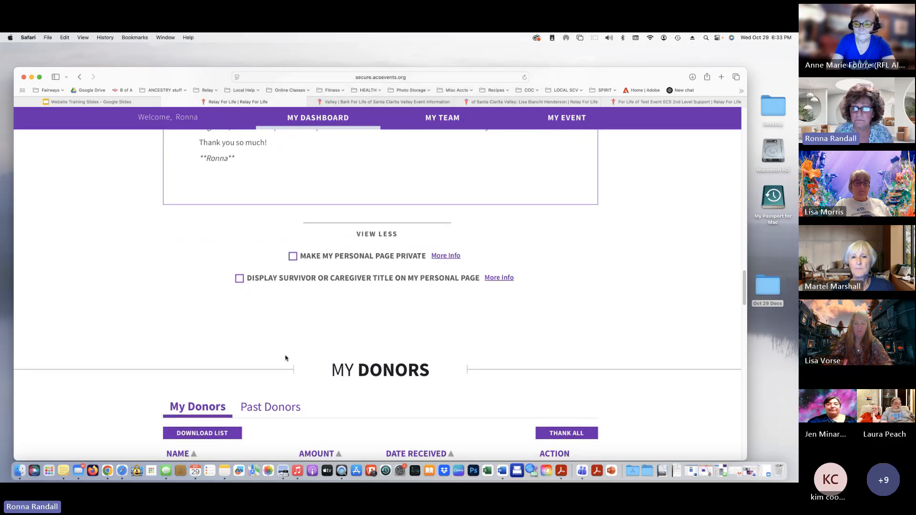
Show 10 donors per page in My Donors, then scroll down to the My Communications contacts
scroll(285, 358, "down", 4)
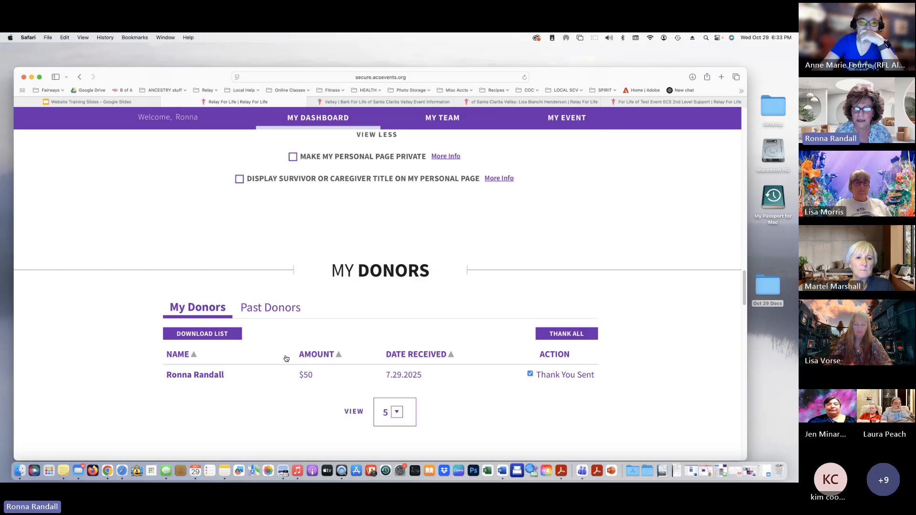
scroll(285, 358, "down", 1)
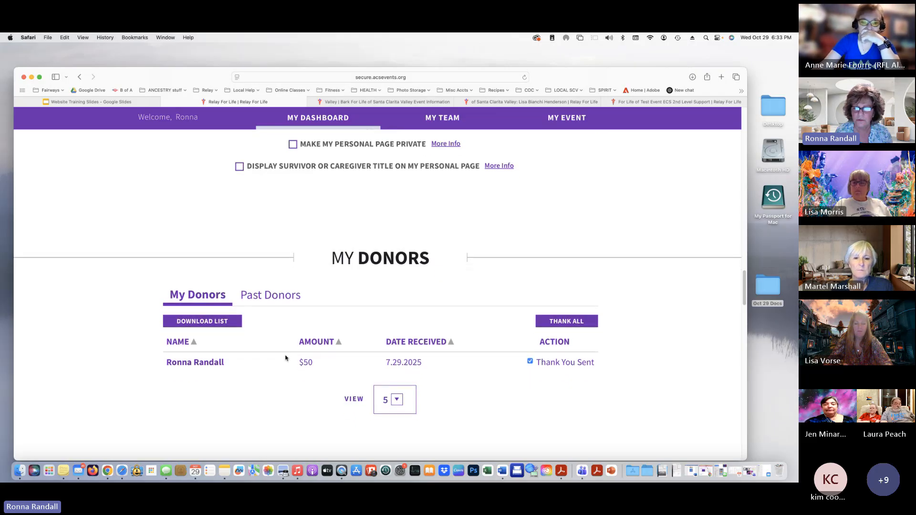
scroll(286, 357, "down", 1)
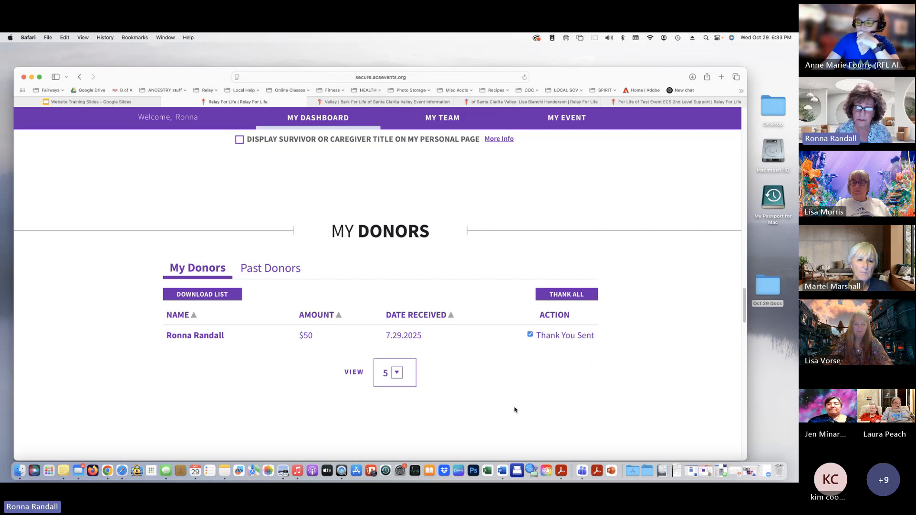
scroll(477, 377, "down", 1)
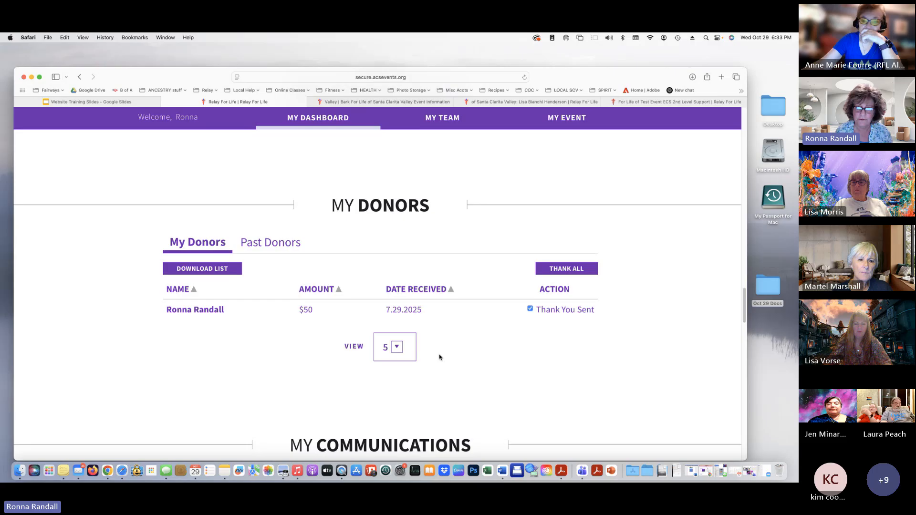
left_click(395, 348)
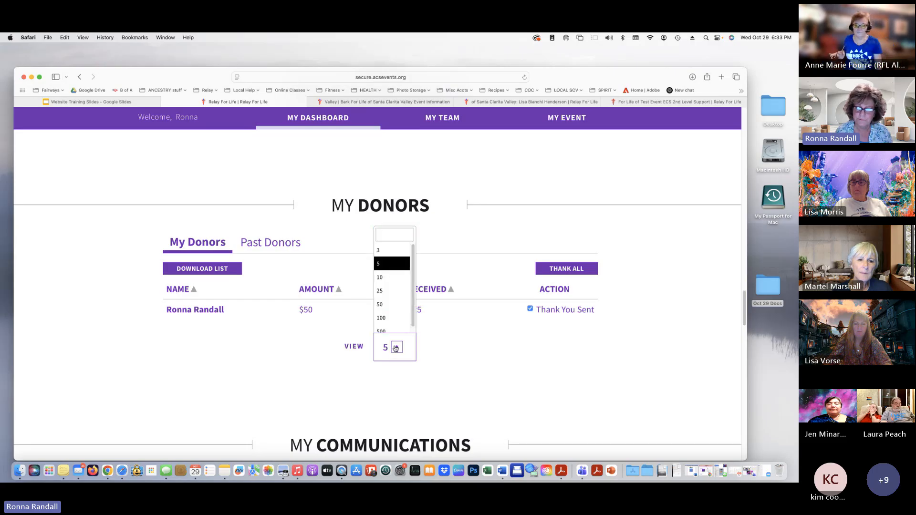
left_click(389, 277)
scroll(467, 287, "up", 3)
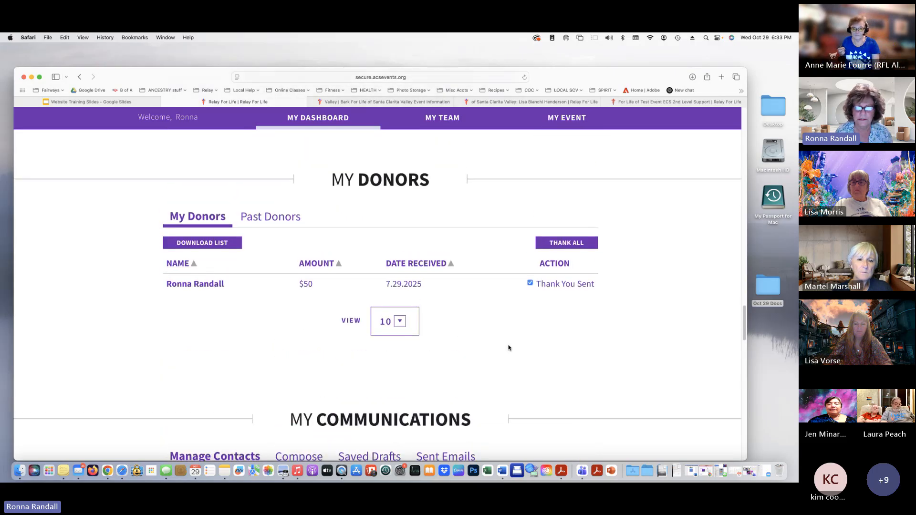
scroll(508, 348, "down", 3)
scroll(508, 348, "down", 6)
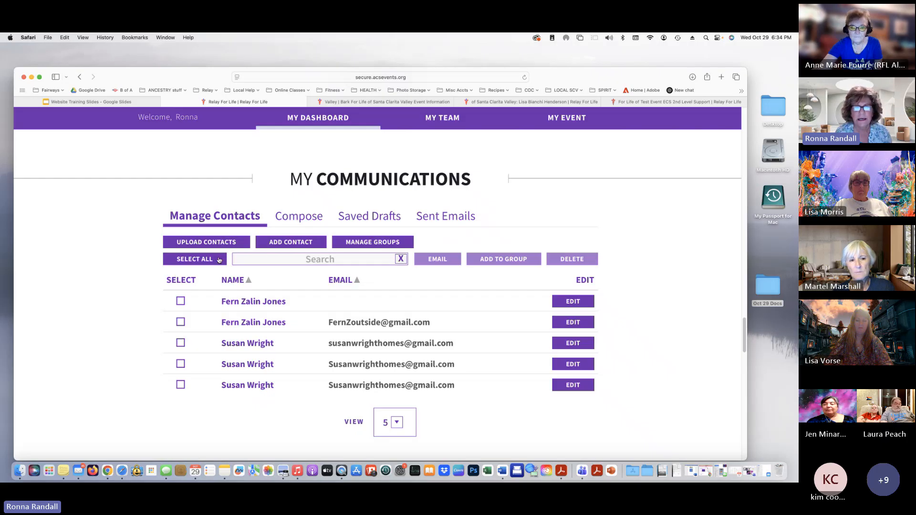
left_click(310, 242)
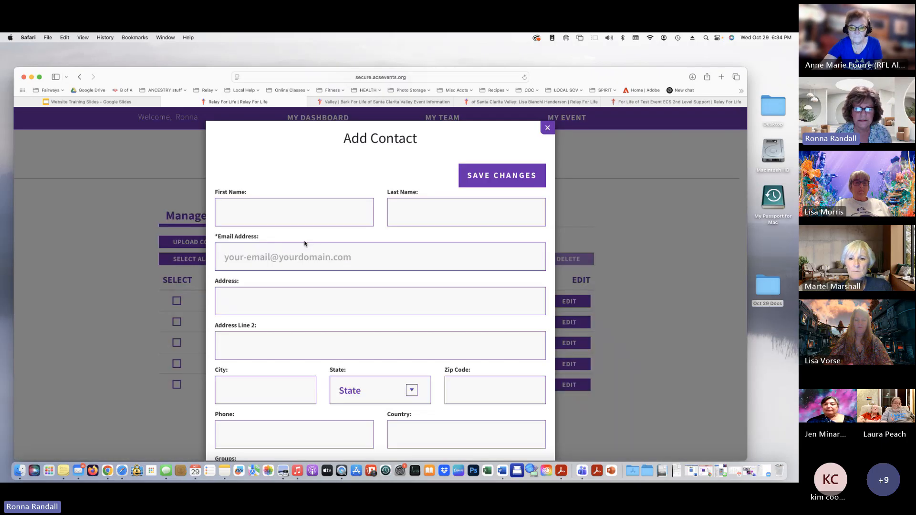
left_click(547, 131)
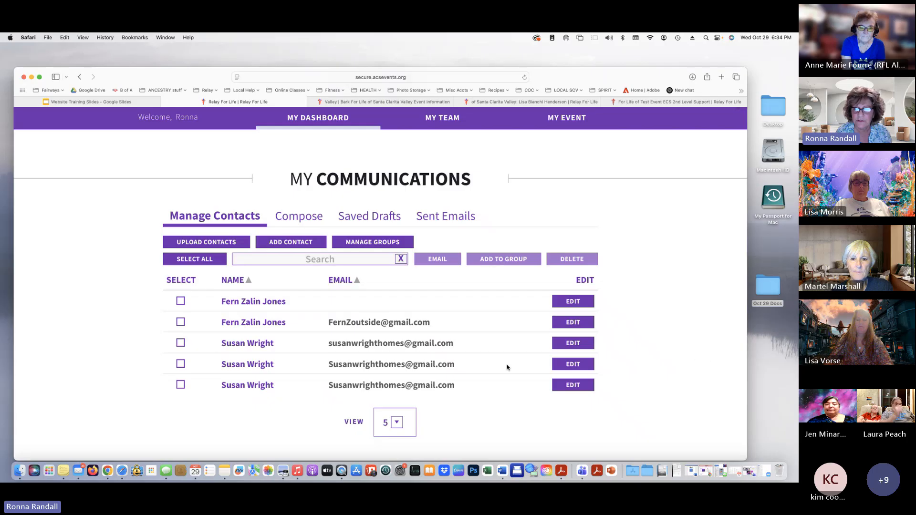
scroll(487, 363, "down", 1)
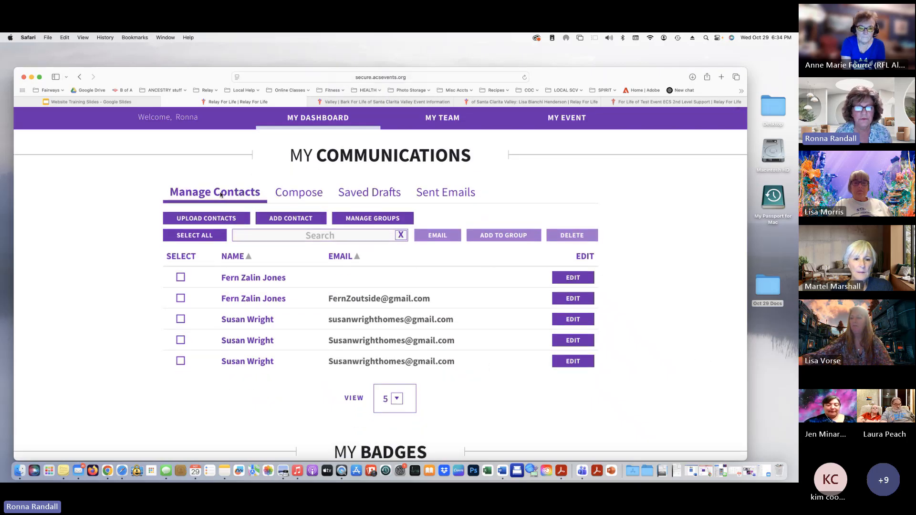
Start a new email and browse the template list without choosing a template
left_click(281, 193)
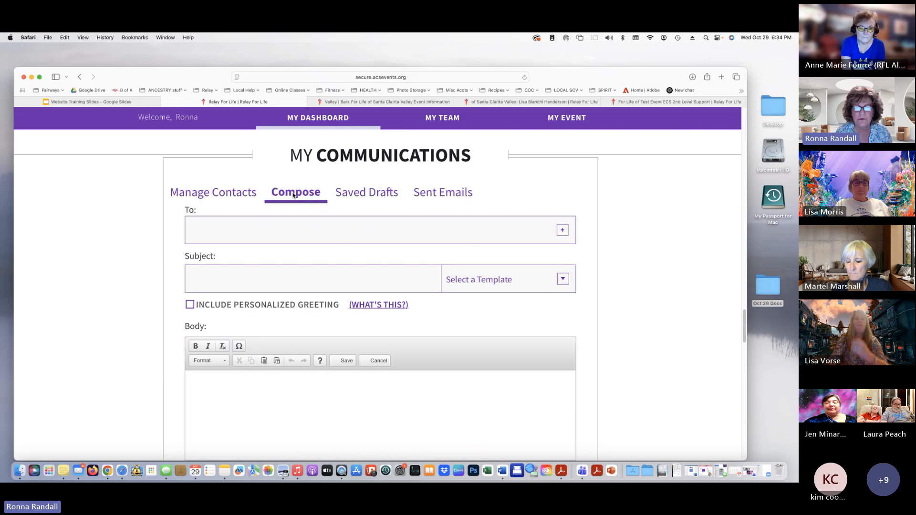
scroll(462, 402, "down", 4)
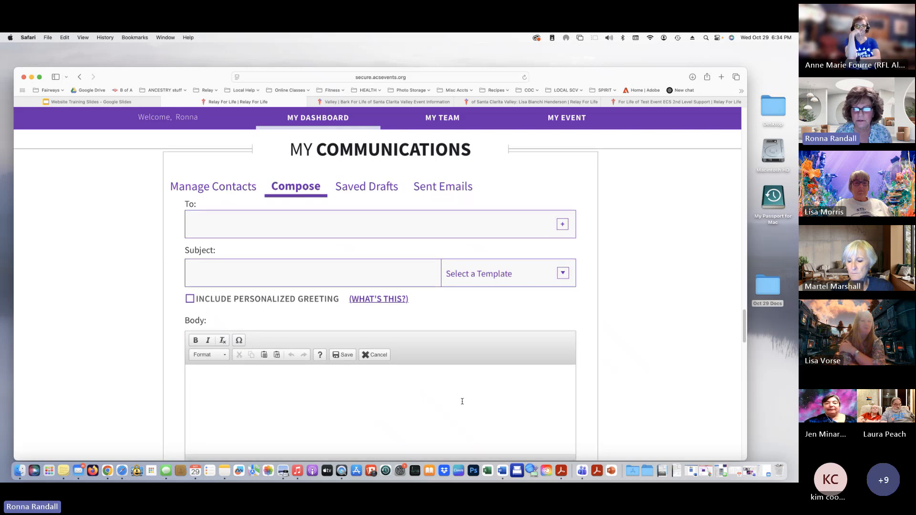
scroll(462, 401, "up", 3)
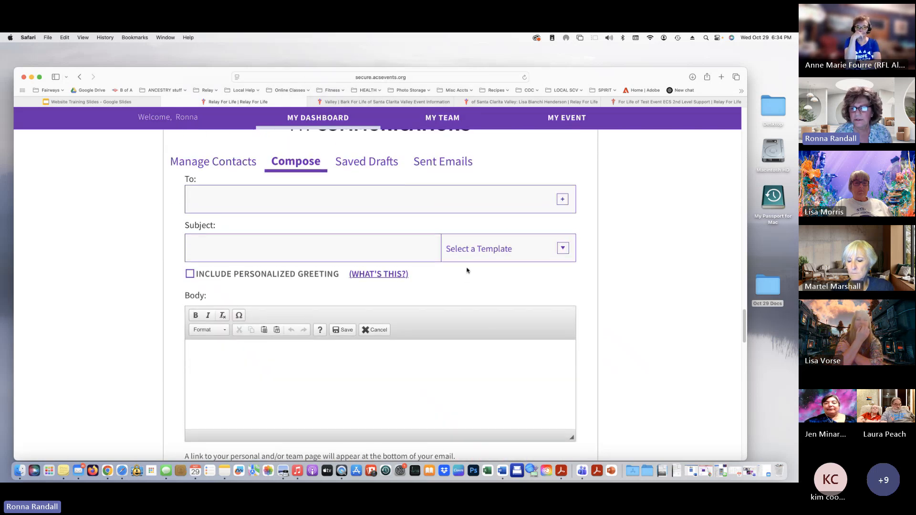
left_click(564, 248)
scroll(518, 323, "down", 1)
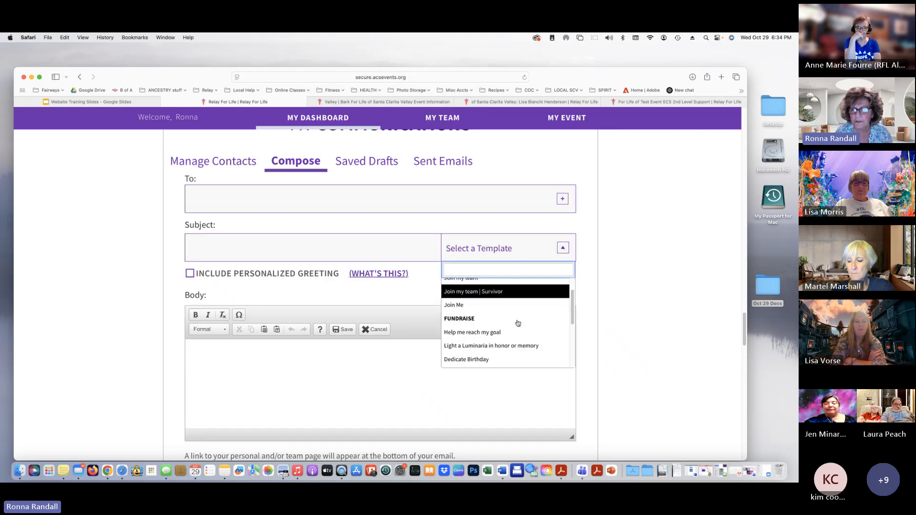
scroll(515, 322, "down", 5)
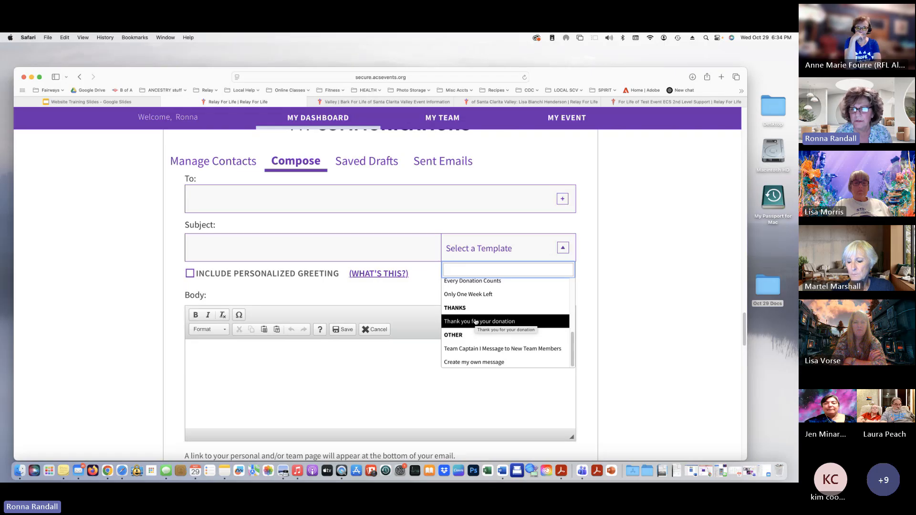
left_click(651, 324)
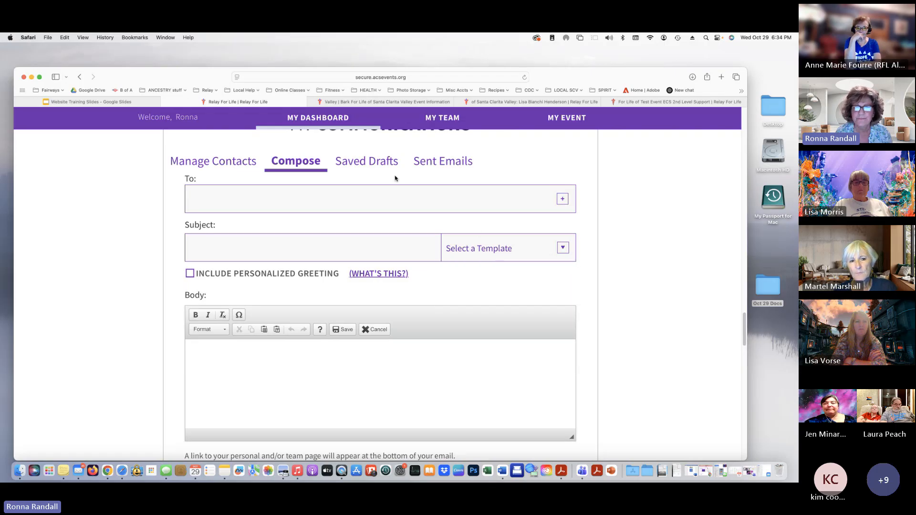
Scroll back to My Donors, showing the $50 donation marked Thank You Sent
scroll(344, 237, "up", 3)
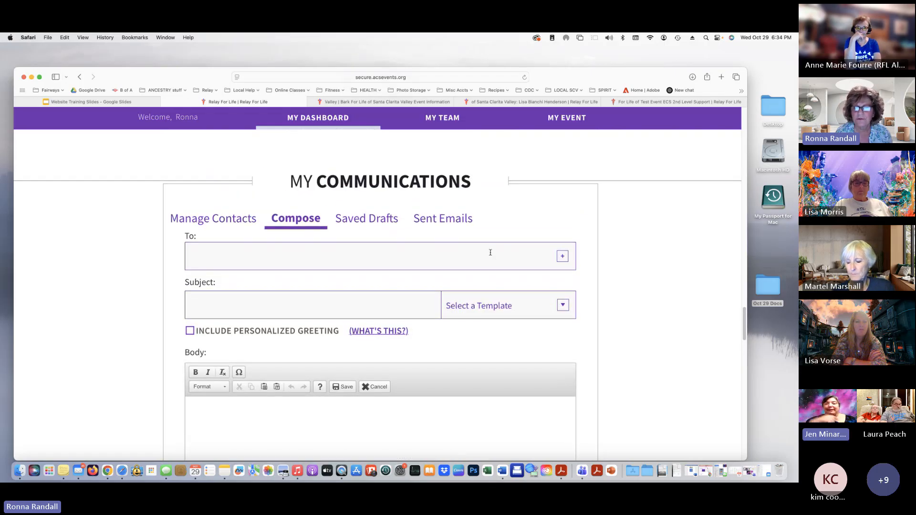
scroll(367, 283, "down", 1)
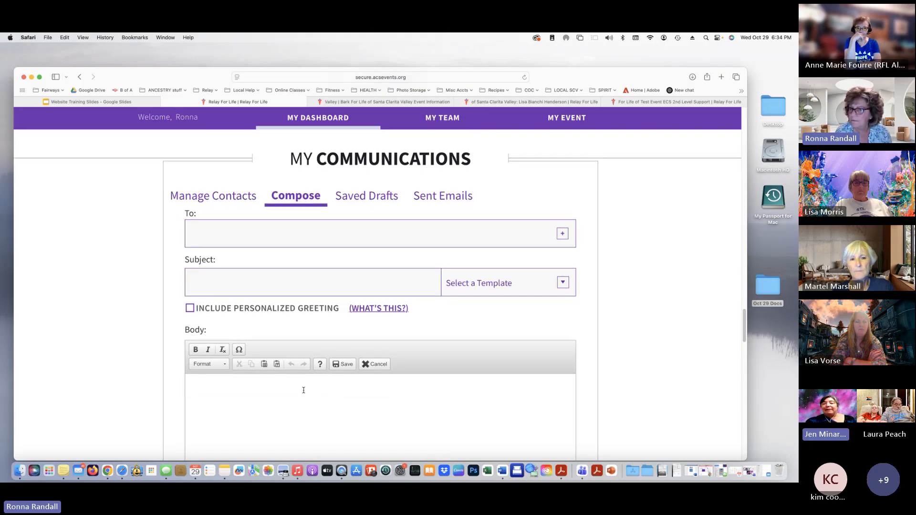
scroll(441, 415, "down", 1)
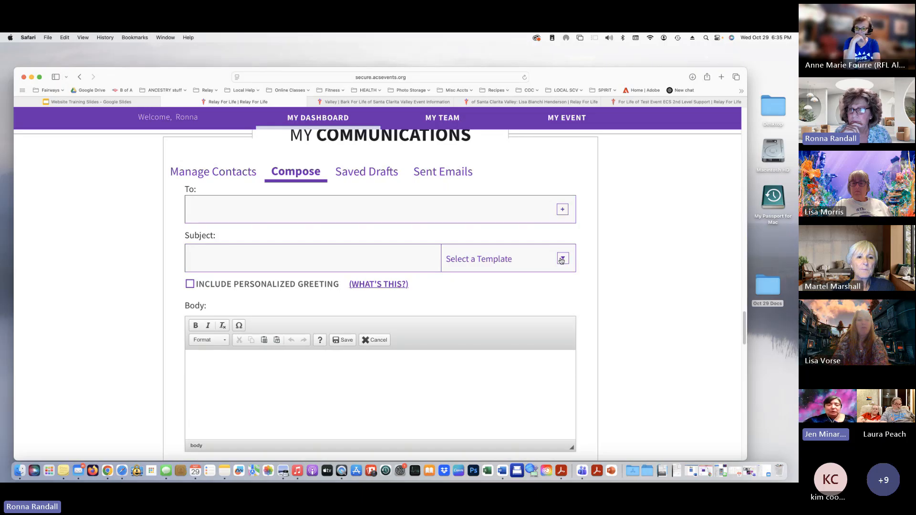
scroll(561, 260, "up", 10)
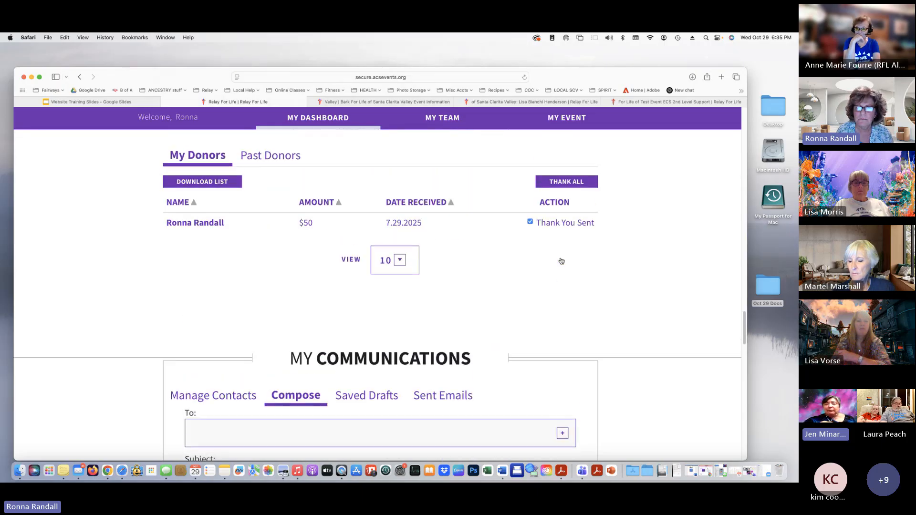
scroll(561, 260, "up", 2)
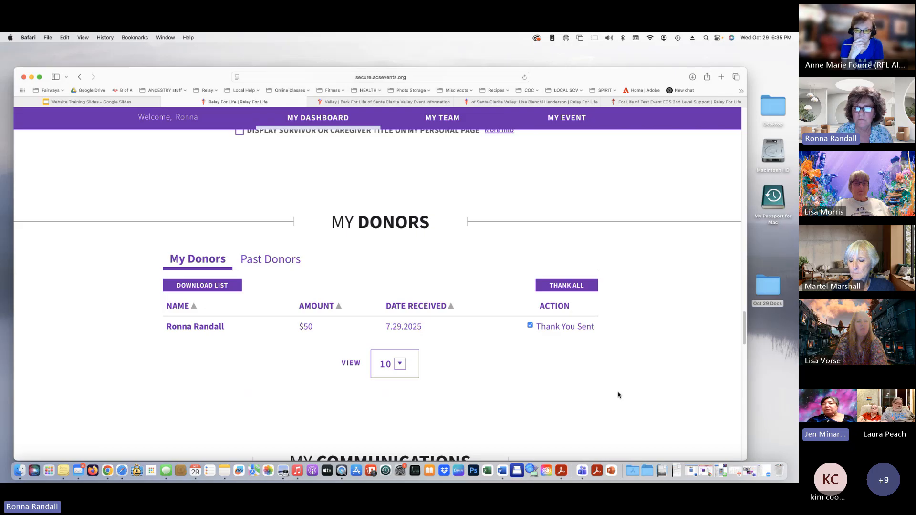
left_click(281, 262)
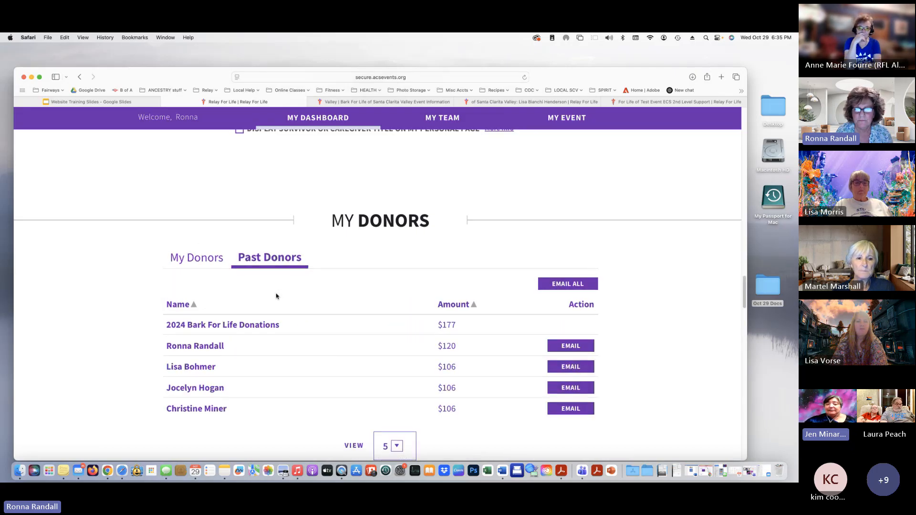
scroll(347, 360, "down", 3)
left_click(398, 367)
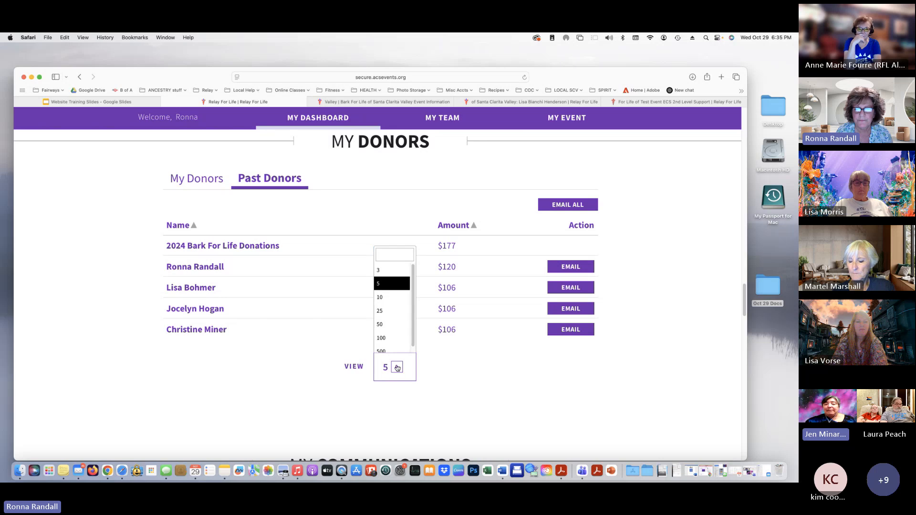
left_click(383, 311)
scroll(399, 365, "up", 4)
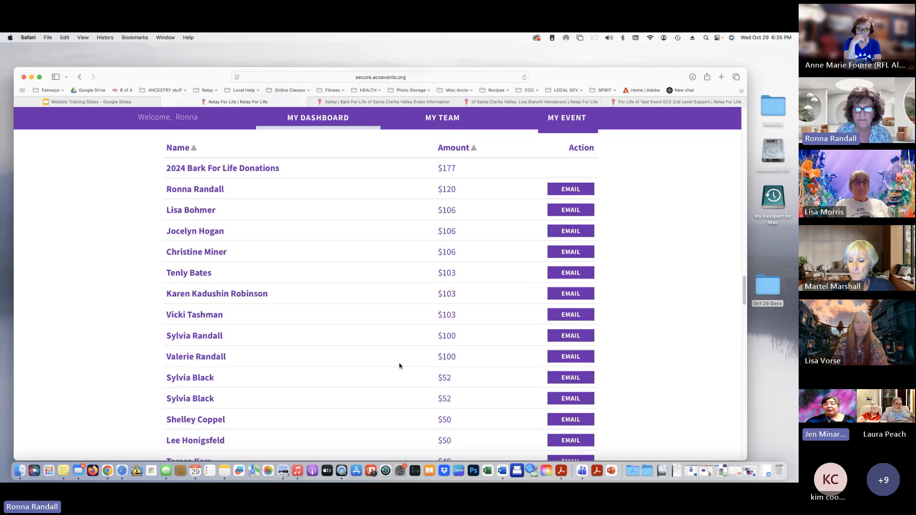
scroll(357, 372, "down", 8)
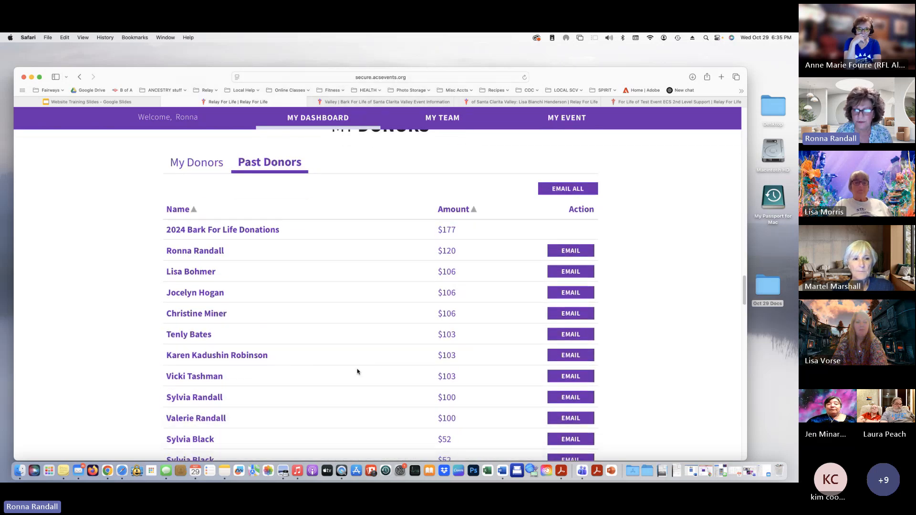
scroll(357, 372, "down", 4)
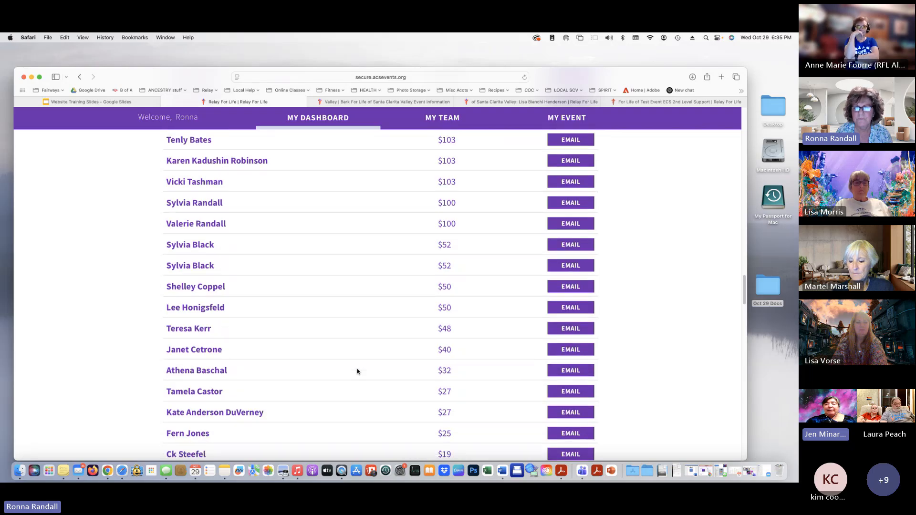
scroll(357, 371, "up", 4)
scroll(357, 371, "up", 6)
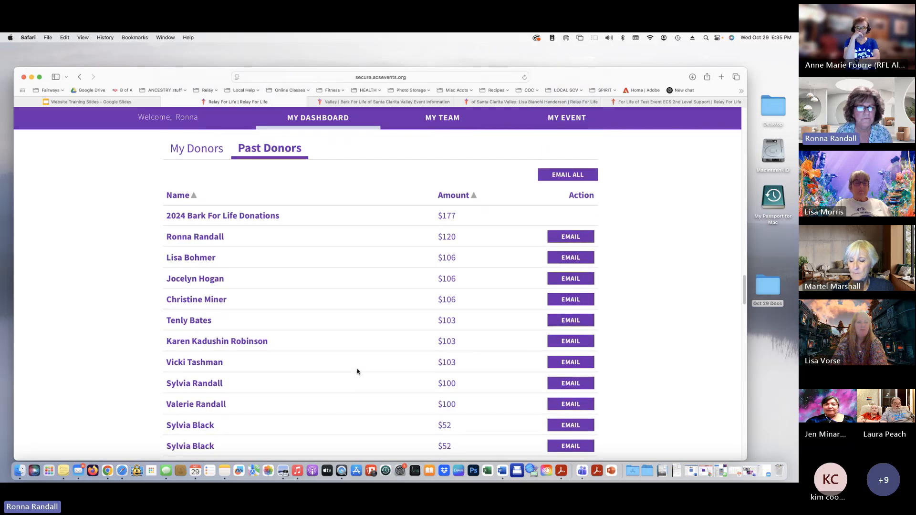
left_click(199, 170)
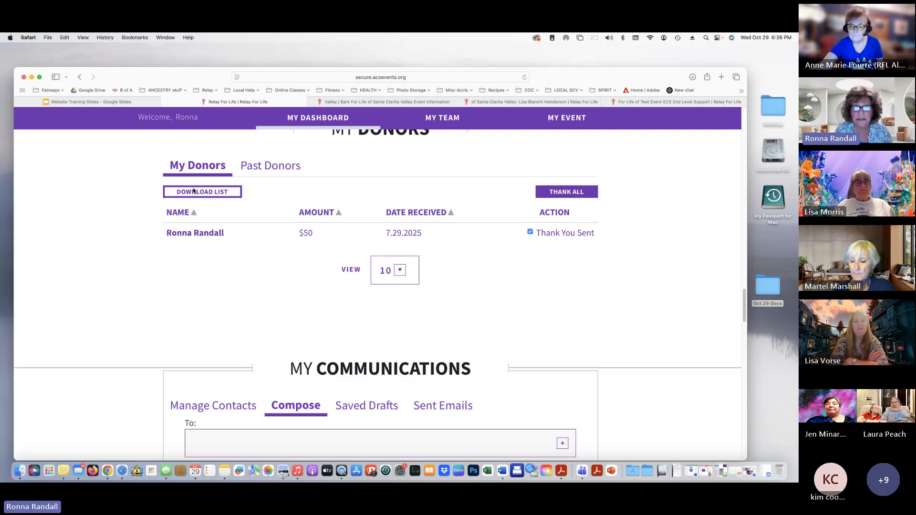
Download the current donors list
left_click(212, 190)
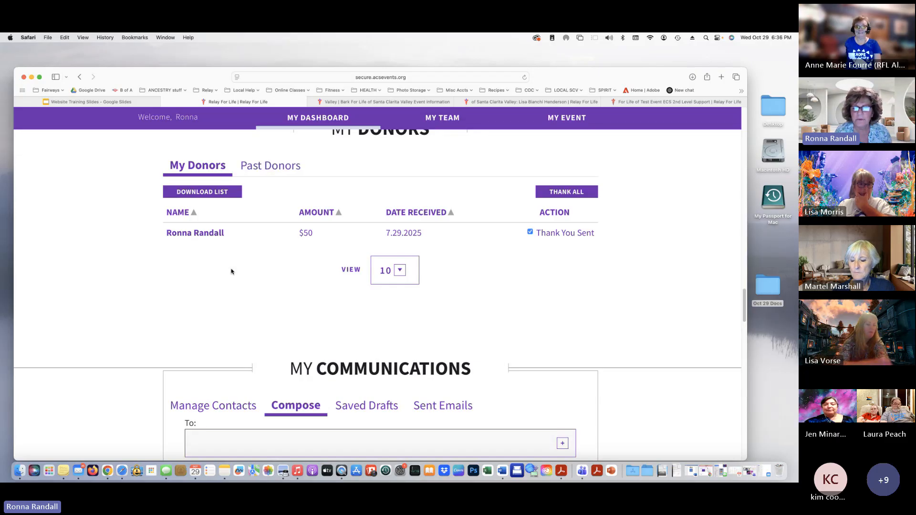
scroll(229, 277, "down", 2)
scroll(229, 276, "down", 5)
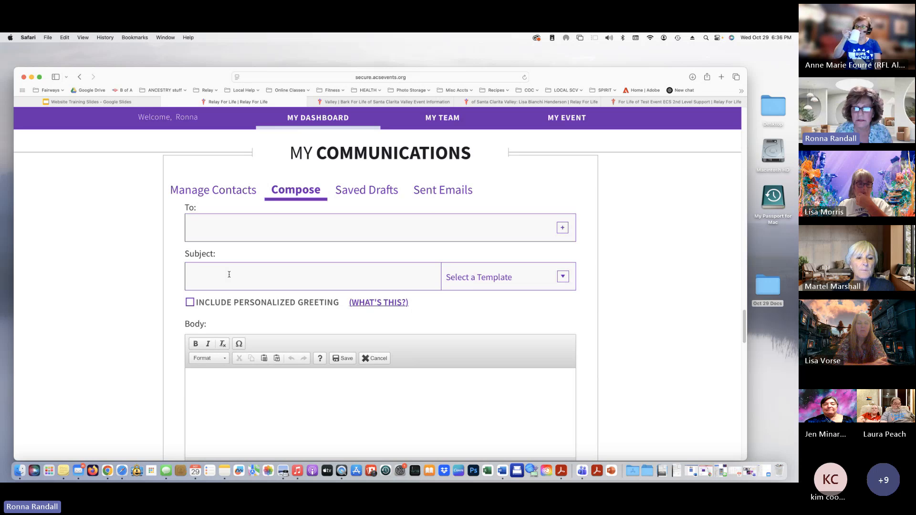
Load the 'Help me reach my goal' template into the new email, confirming the content replacement
left_click(562, 277)
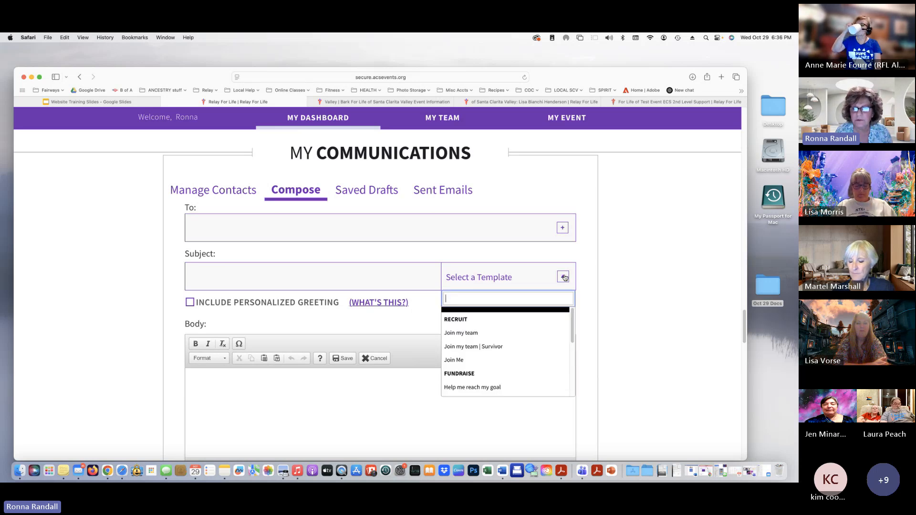
scroll(517, 327, "down", 2)
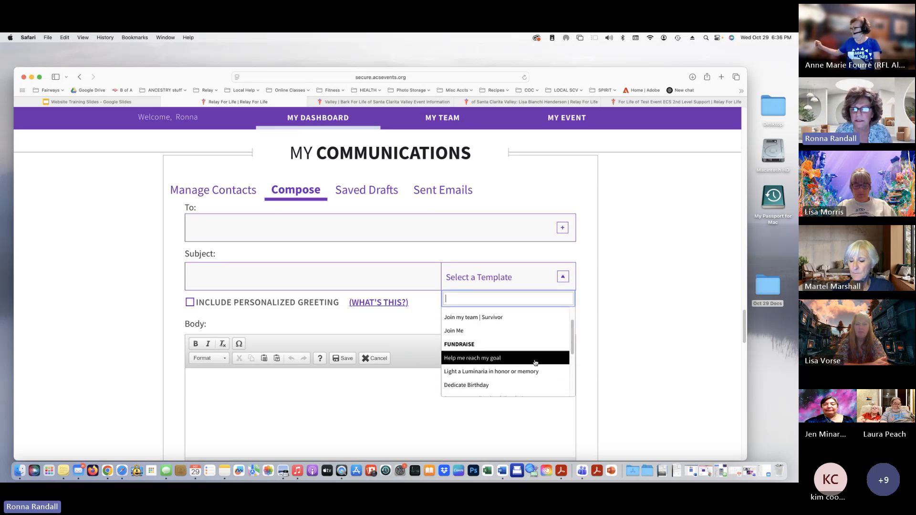
left_click(496, 358)
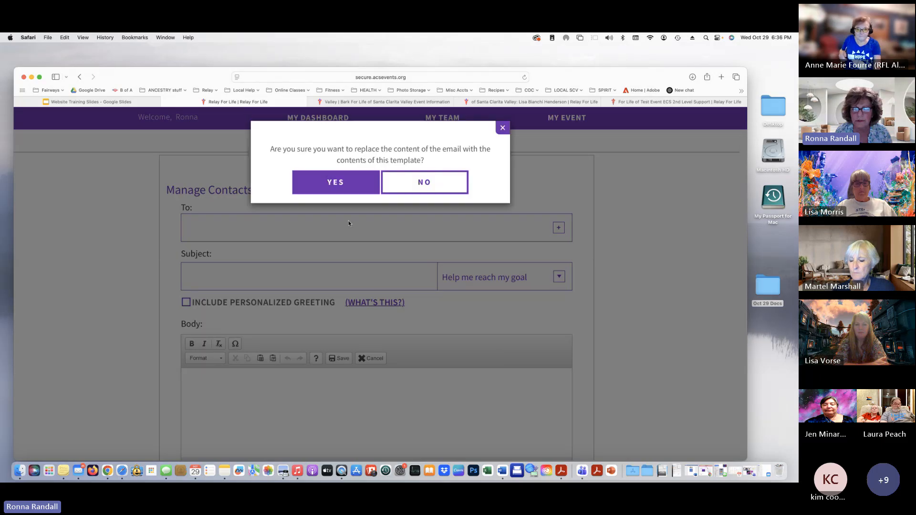
left_click(336, 183)
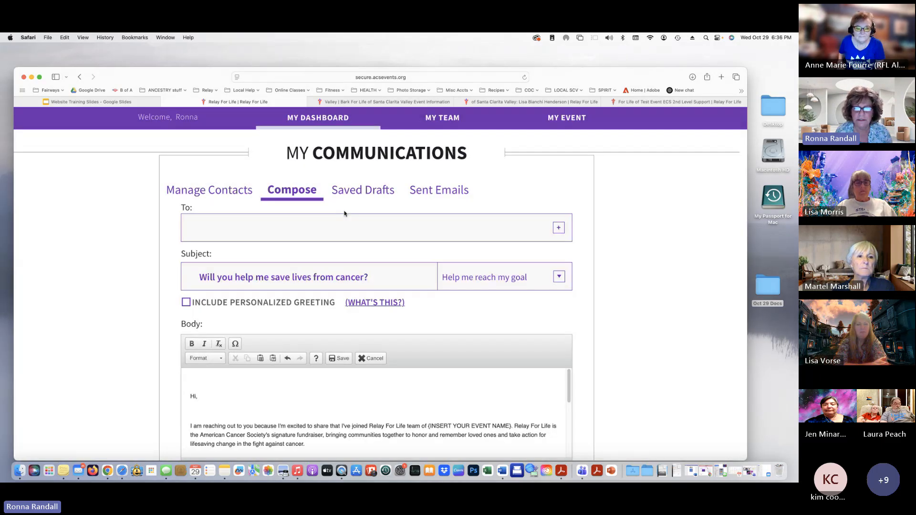
scroll(346, 215, "down", 5)
scroll(350, 286, "down", 3)
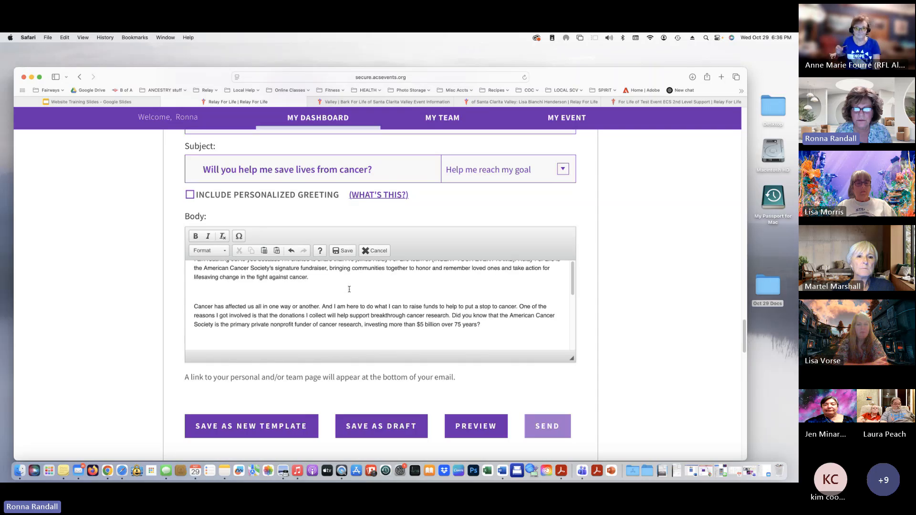
scroll(349, 289, "down", 4)
scroll(349, 289, "up", 4)
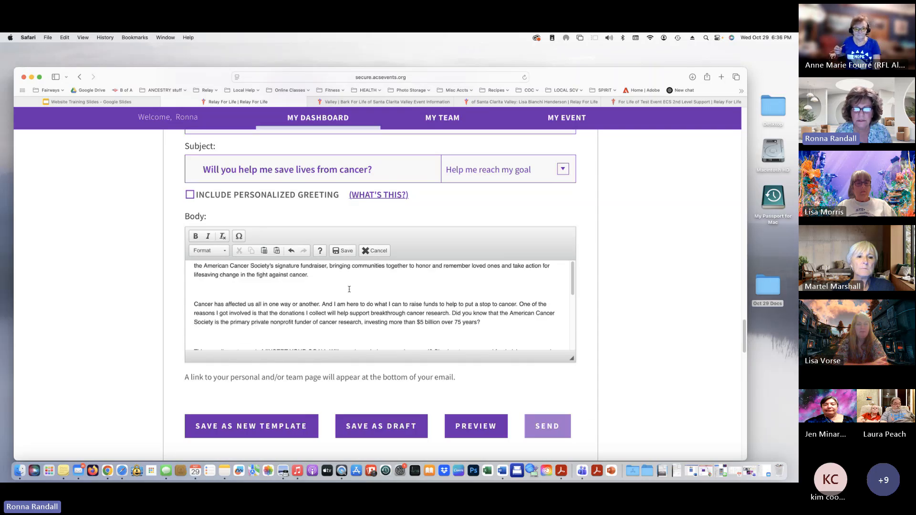
scroll(349, 289, "up", 3)
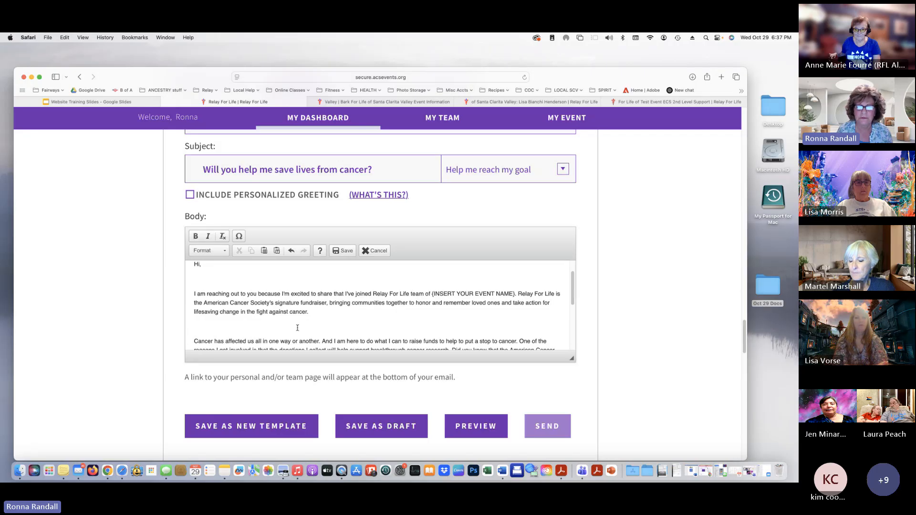
scroll(296, 324, "down", 1)
scroll(221, 293, "up", 3)
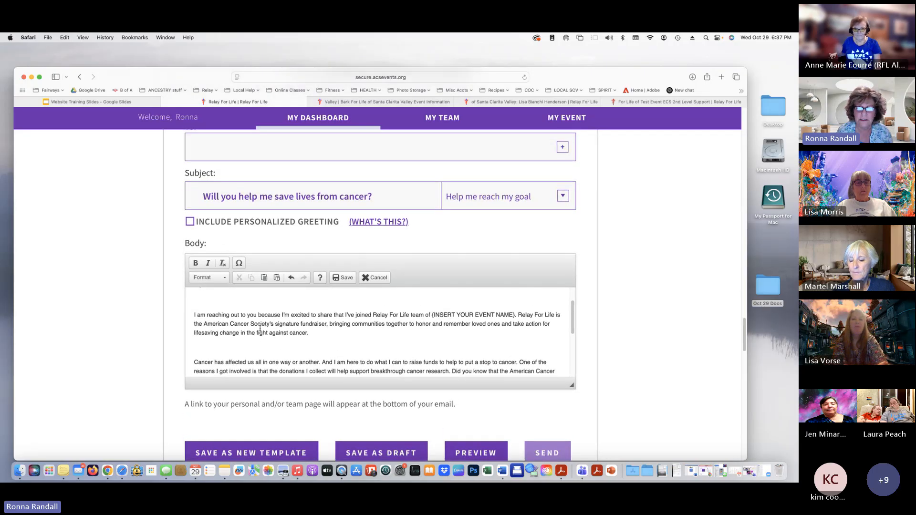
left_click_drag(193, 297, 410, 351)
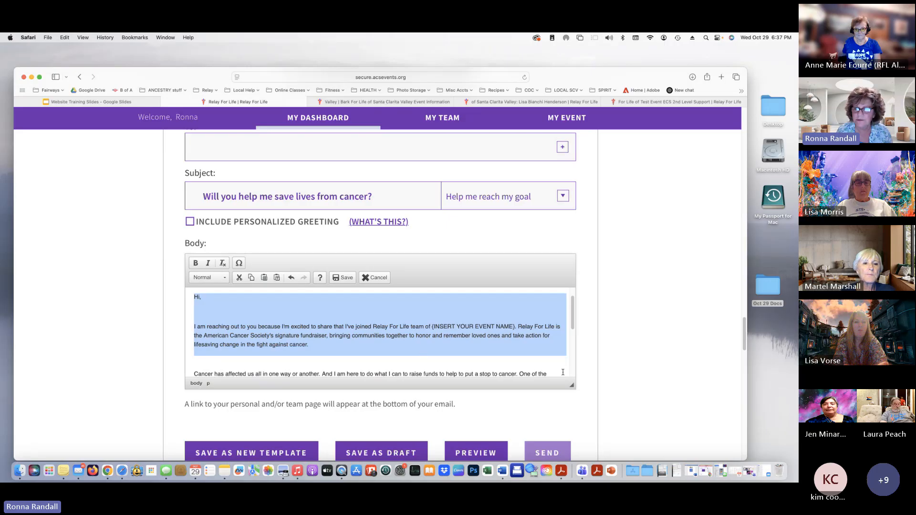
scroll(561, 406, "down", 1)
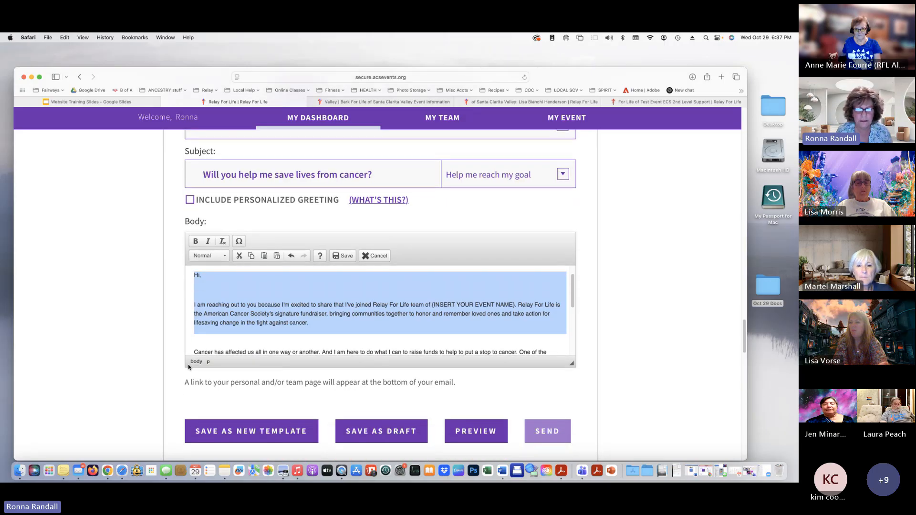
left_click_drag(186, 382, 470, 376)
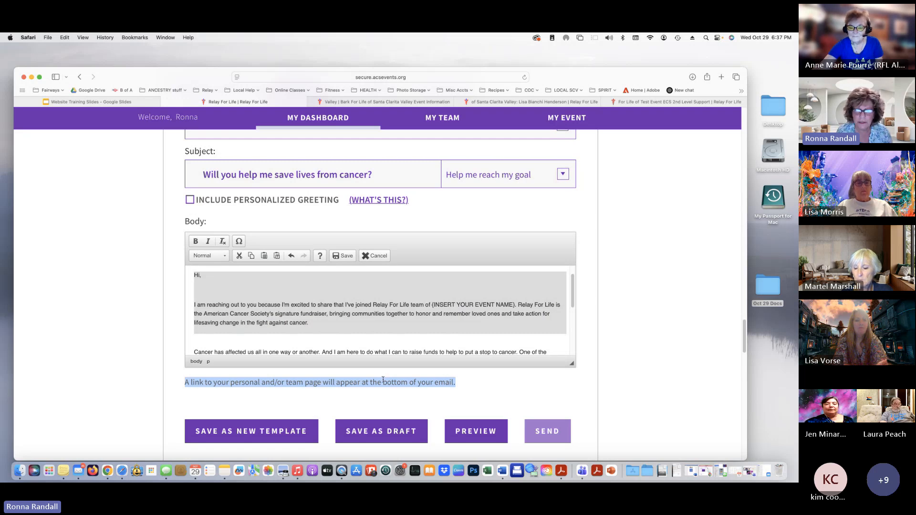
scroll(382, 380, "down", 3)
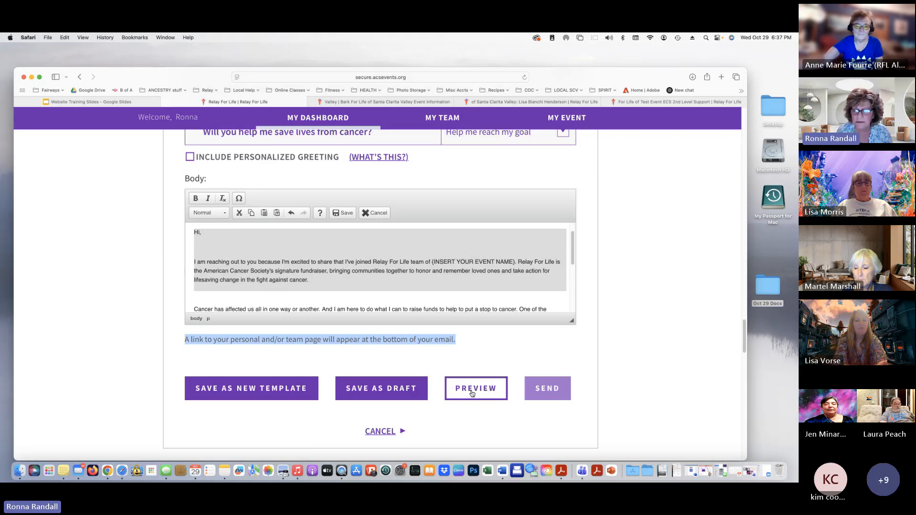
left_click(472, 391)
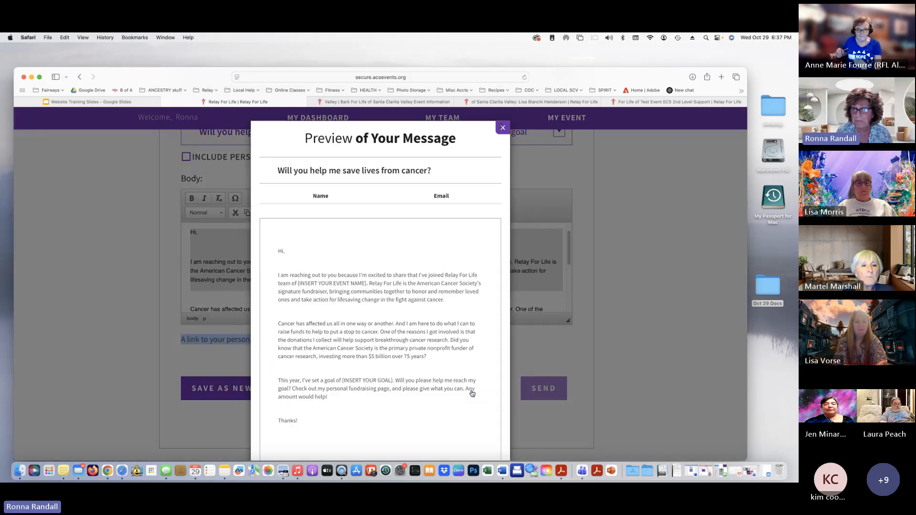
scroll(423, 389, "down", 3)
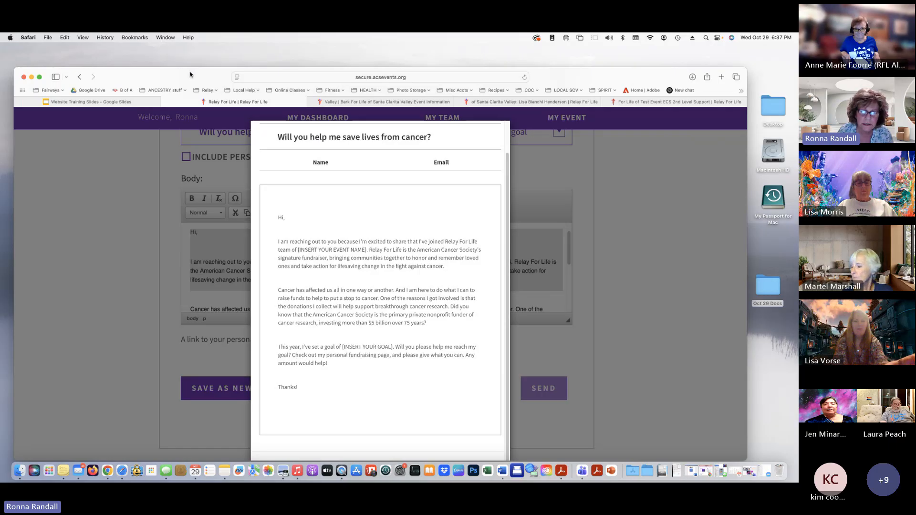
mouse_move(190, 76)
left_mouse_down()
mouse_move(190, 51)
mouse_move(182, 73)
left_mouse_up()
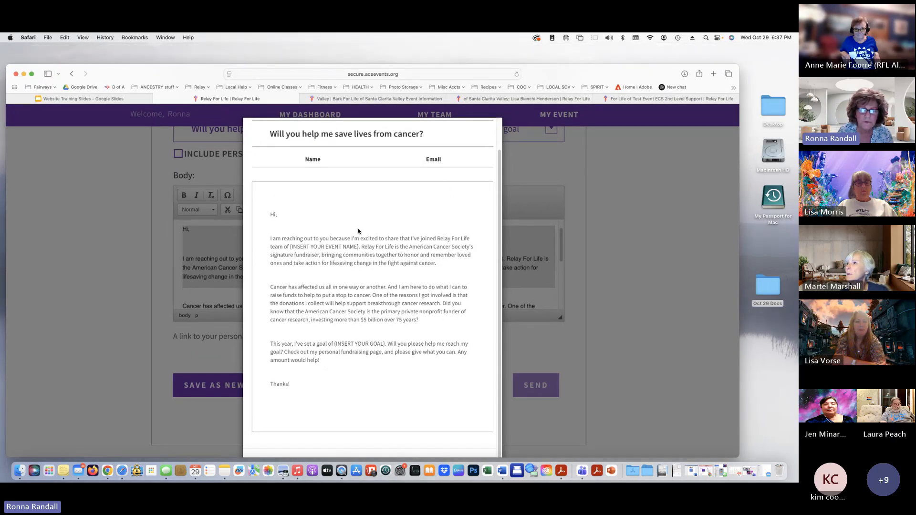
left_click(118, 236)
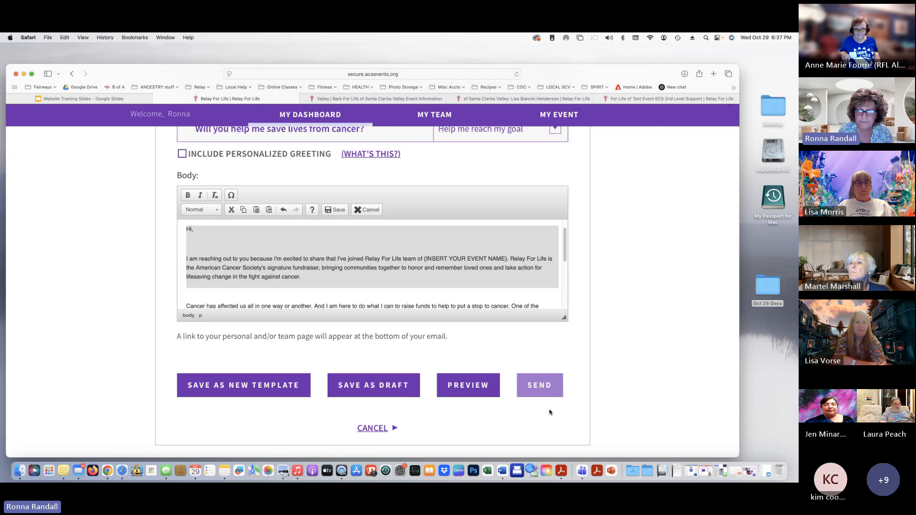
scroll(525, 412, "down", 3)
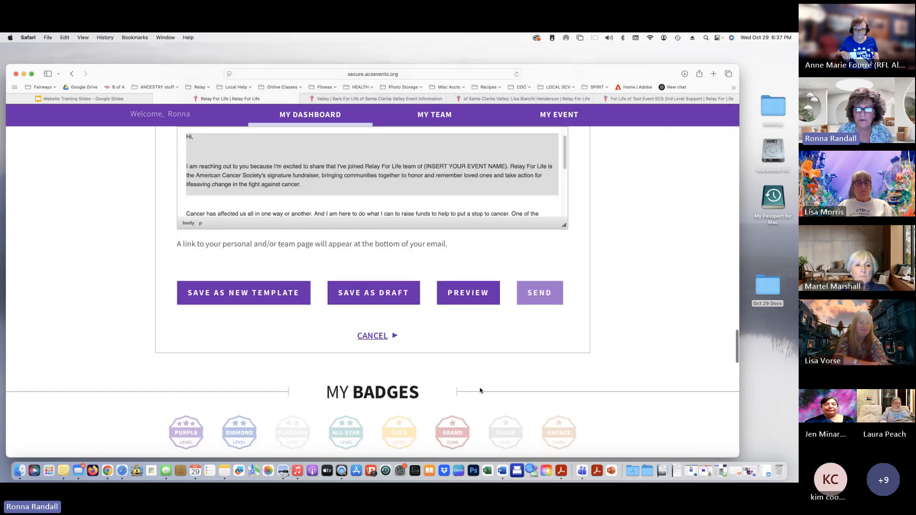
scroll(479, 390, "down", 3)
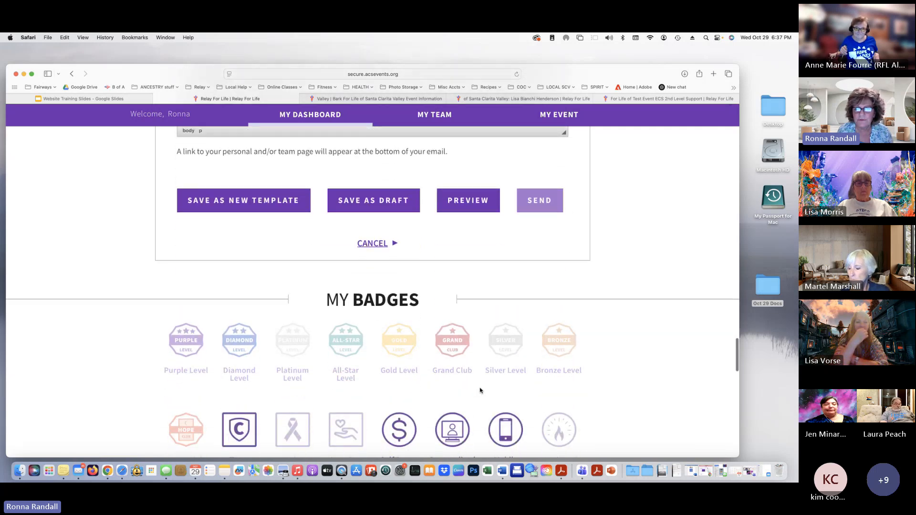
scroll(480, 391, "down", 3)
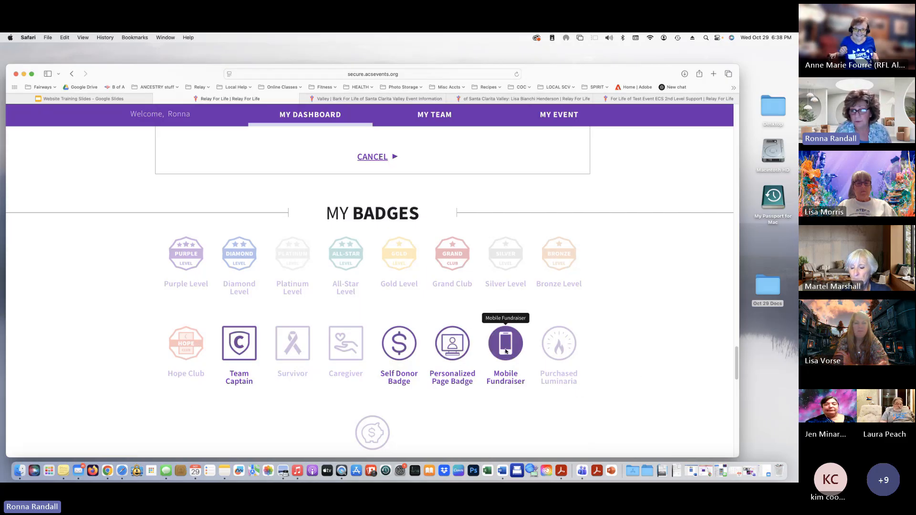
scroll(689, 390, "down", 3)
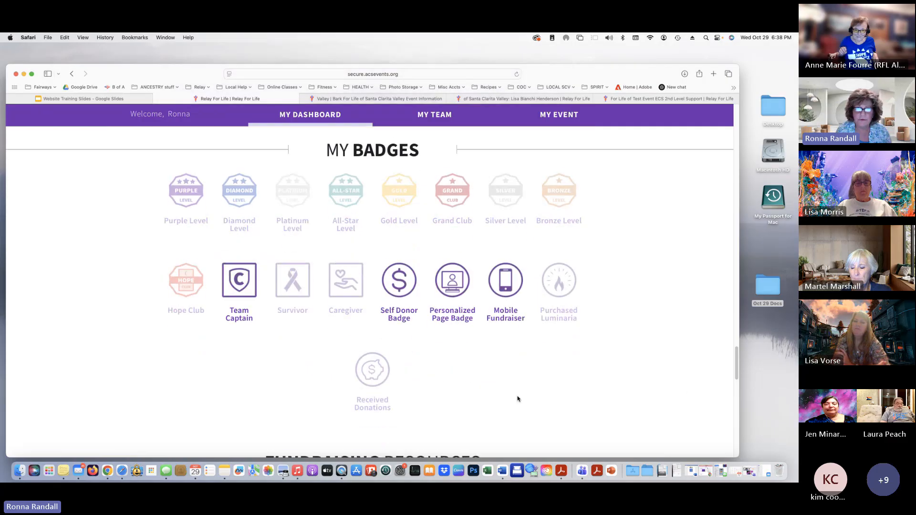
scroll(518, 399, "down", 10)
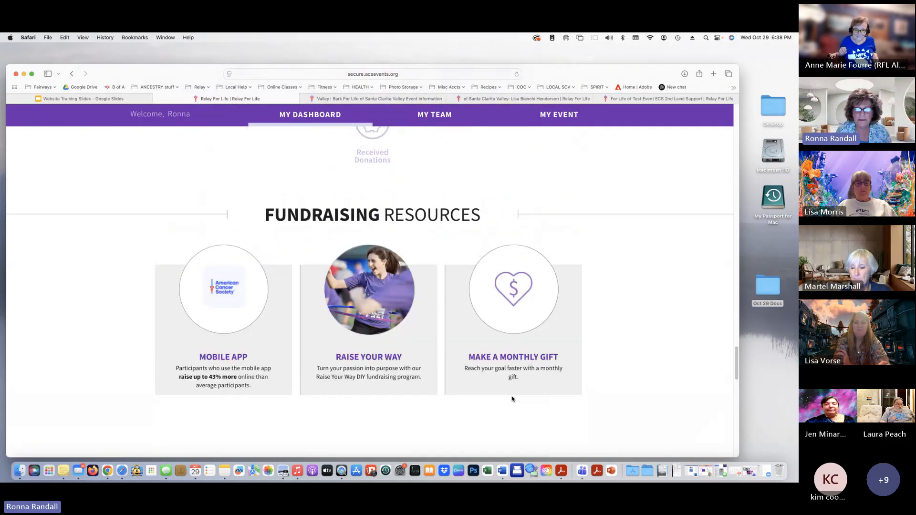
scroll(512, 399, "down", 2)
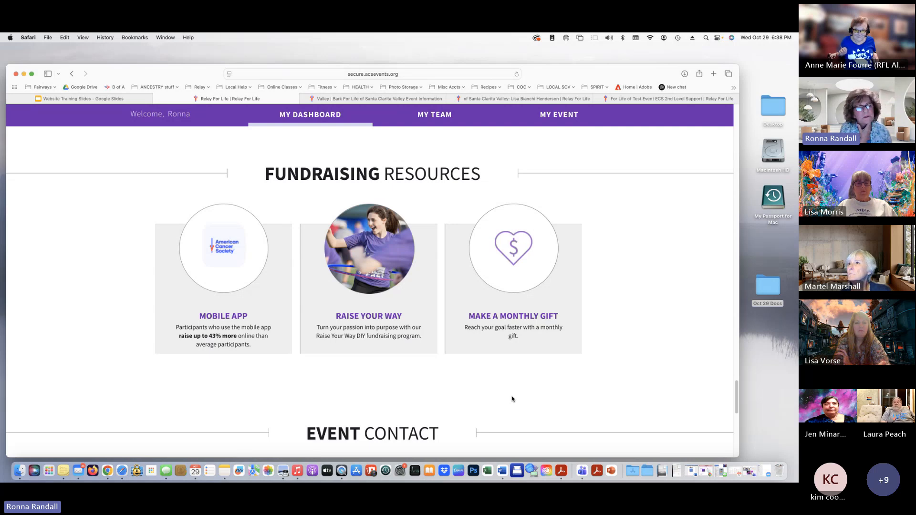
scroll(512, 399, "down", 5)
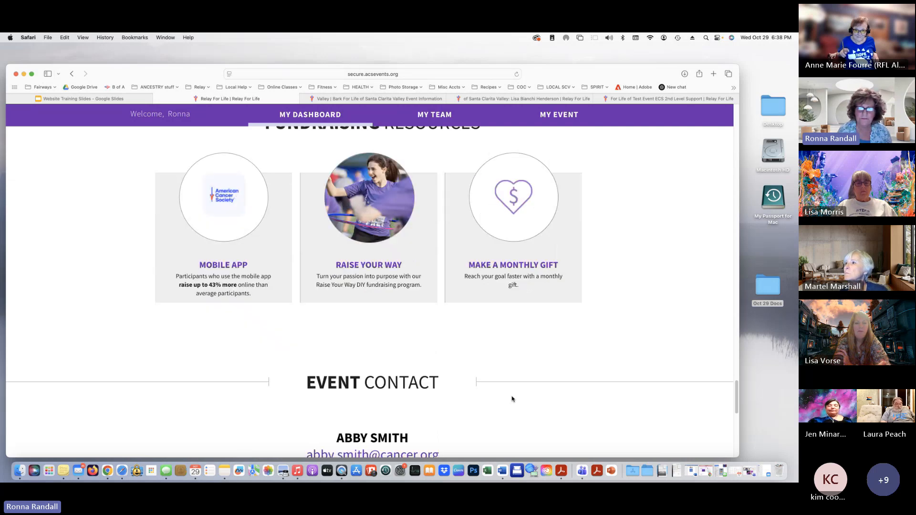
scroll(512, 398, "down", 4)
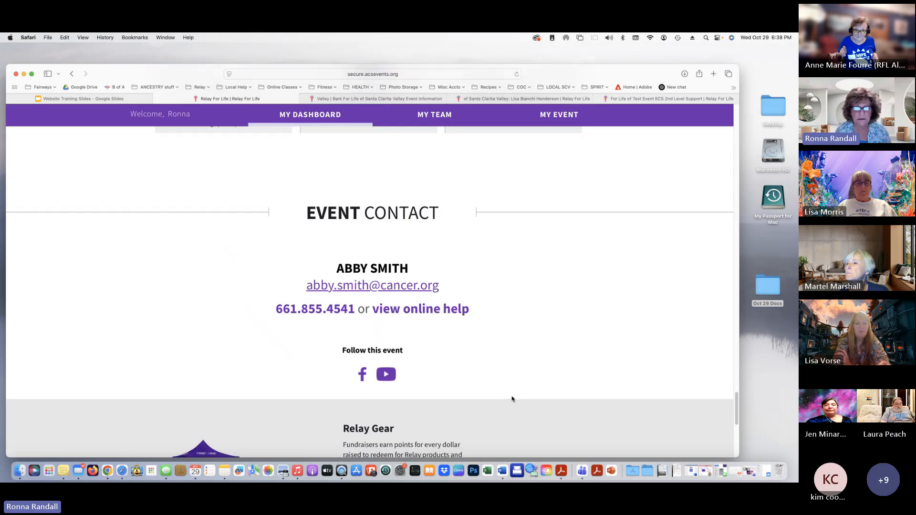
scroll(512, 398, "up", 15)
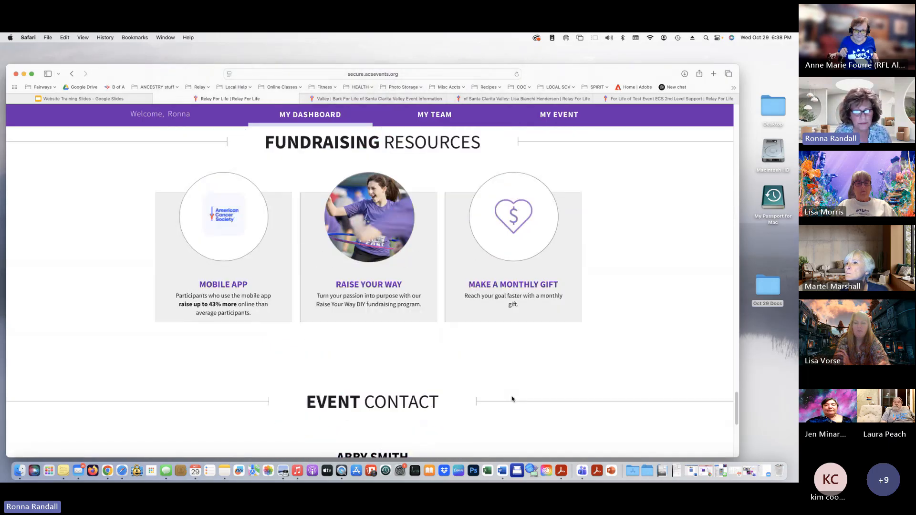
scroll(512, 399, "up", 16)
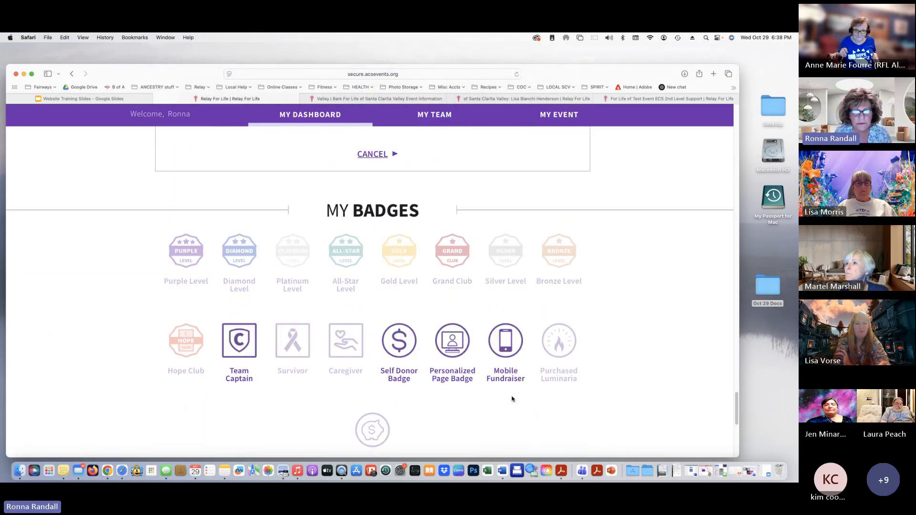
scroll(512, 399, "up", 20)
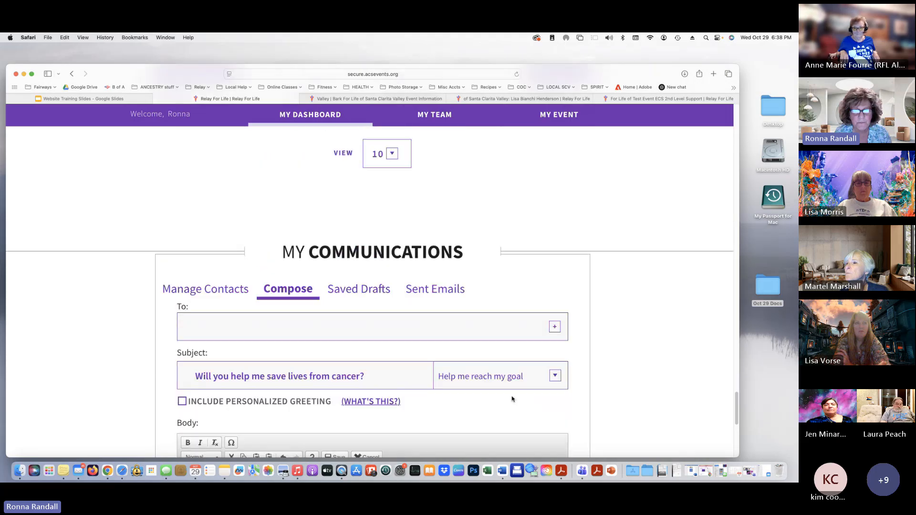
scroll(511, 399, "up", 20)
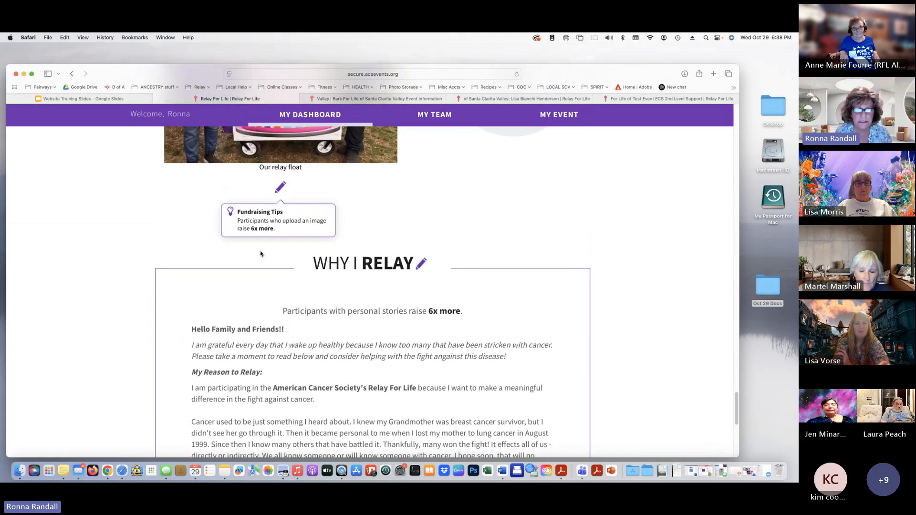
Open View My Public Page in a new tab and read the story beside the $50-of-$2,000 panel
scroll(266, 263, "up", 6)
scroll(266, 263, "up", 15)
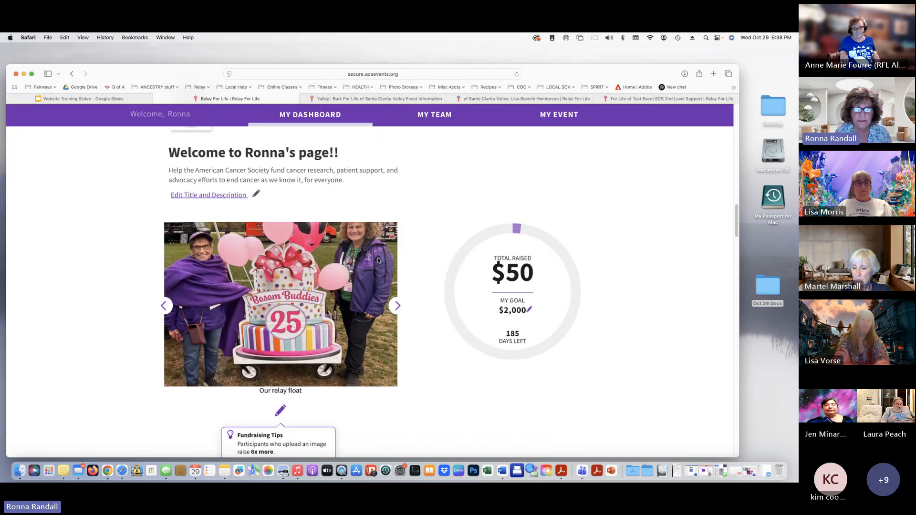
scroll(378, 261, "up", 4)
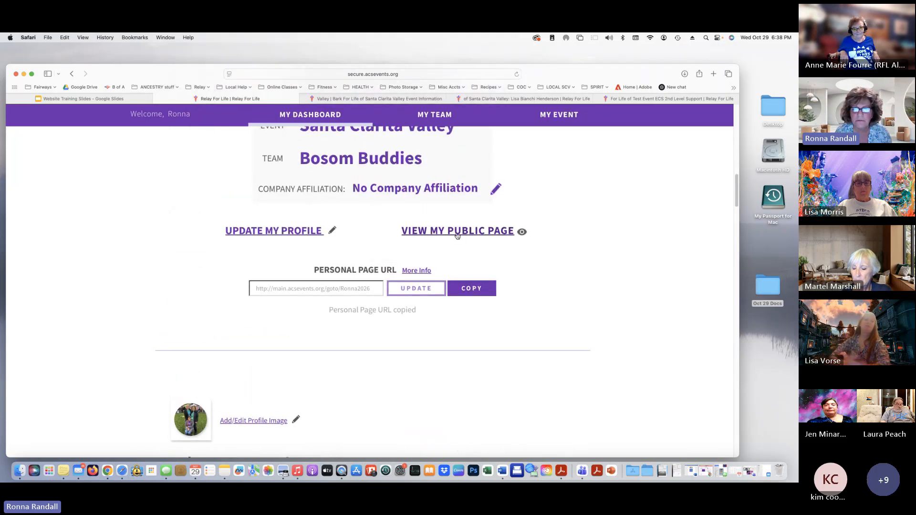
left_click(431, 232)
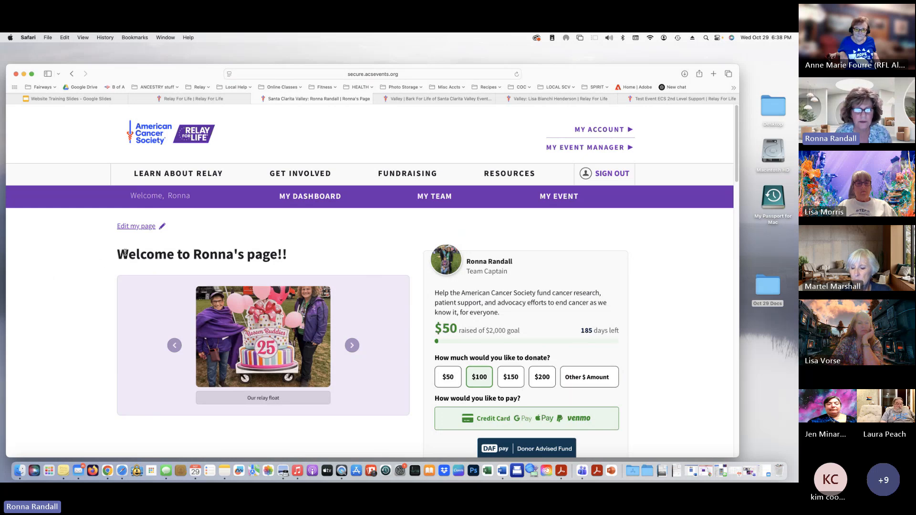
scroll(315, 304, "down", 2)
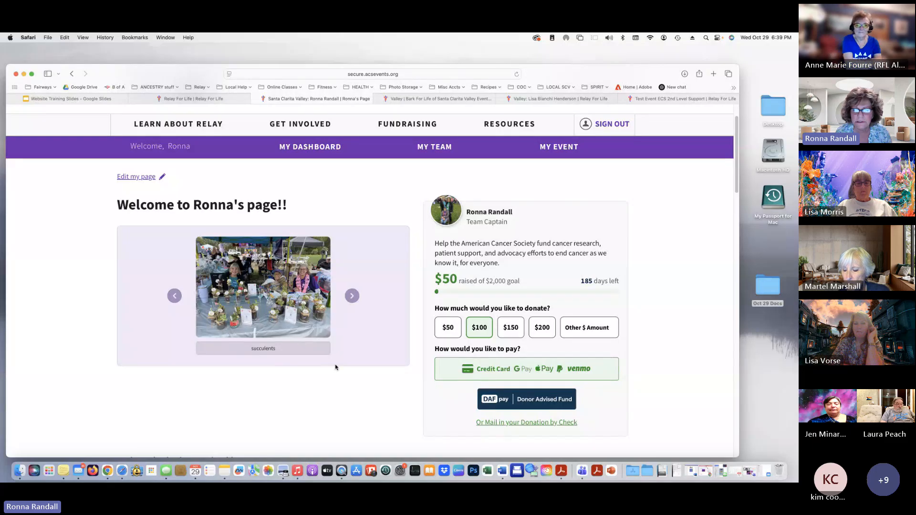
scroll(336, 367, "down", 1)
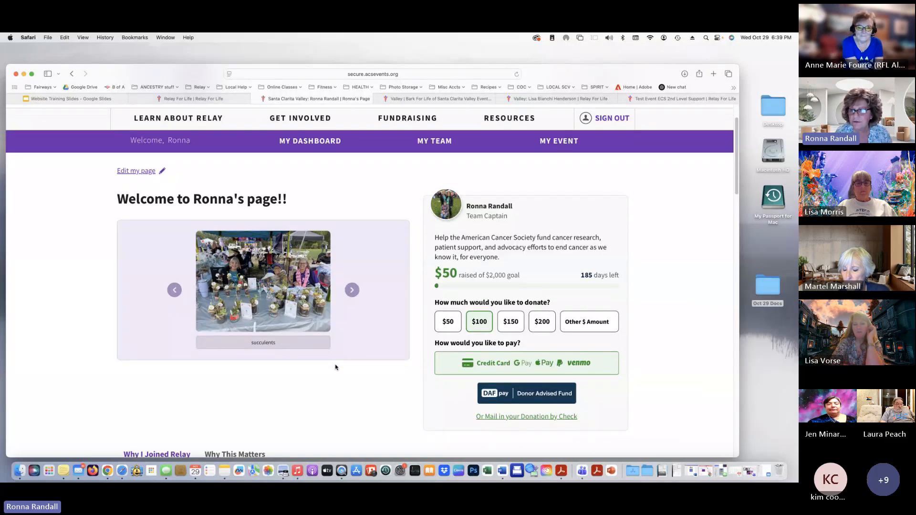
scroll(336, 367, "down", 2)
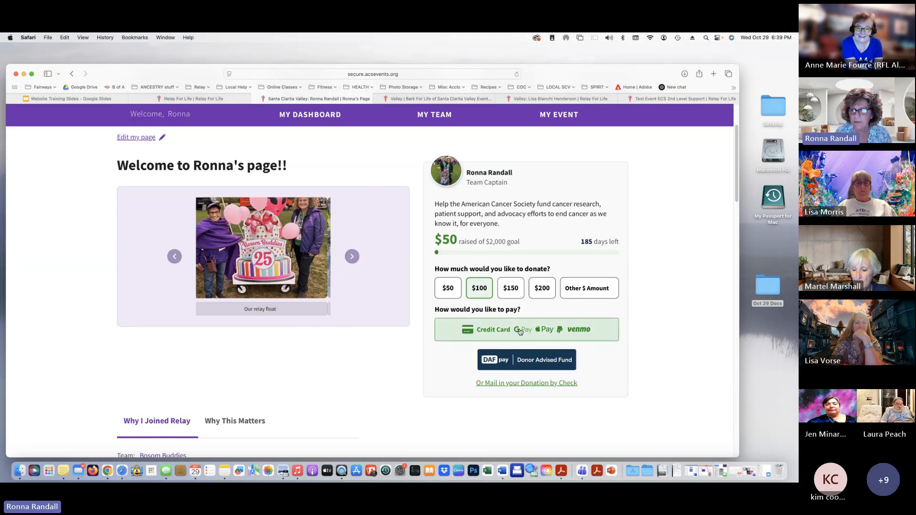
scroll(382, 384, "down", 2)
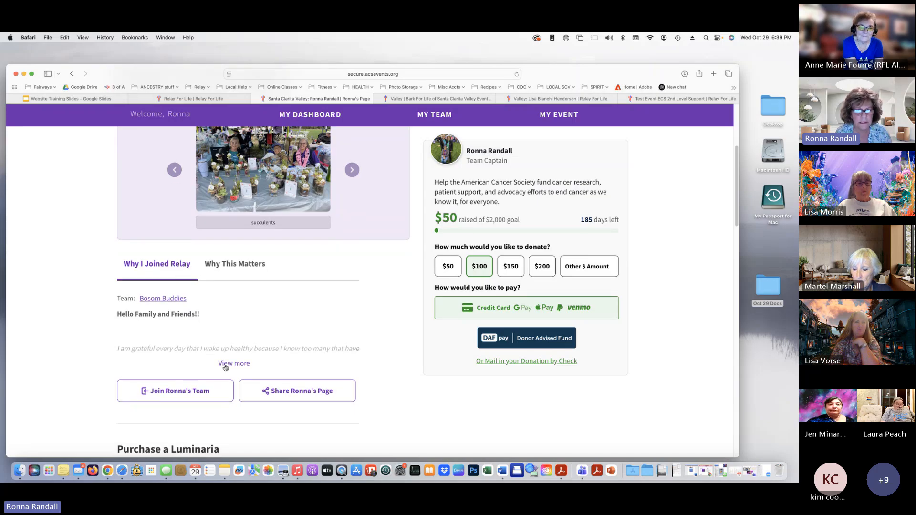
scroll(227, 366, "down", 10)
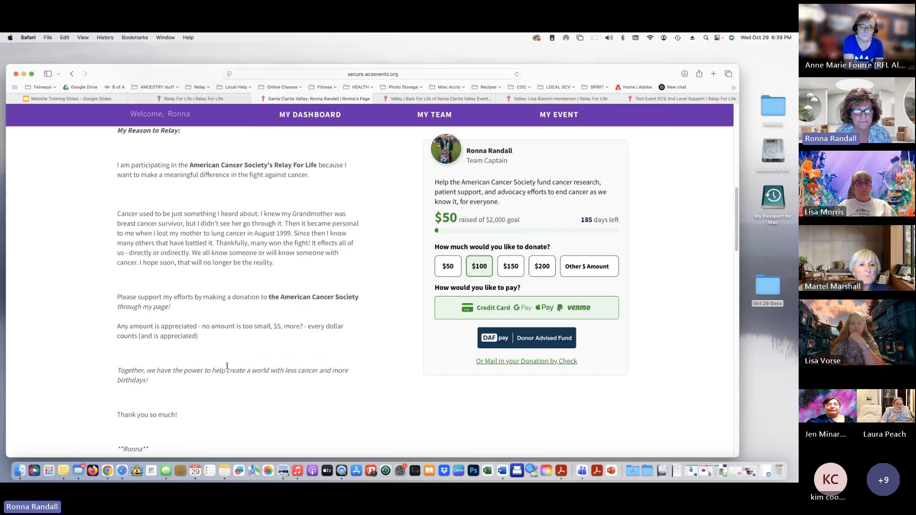
scroll(228, 365, "up", 10)
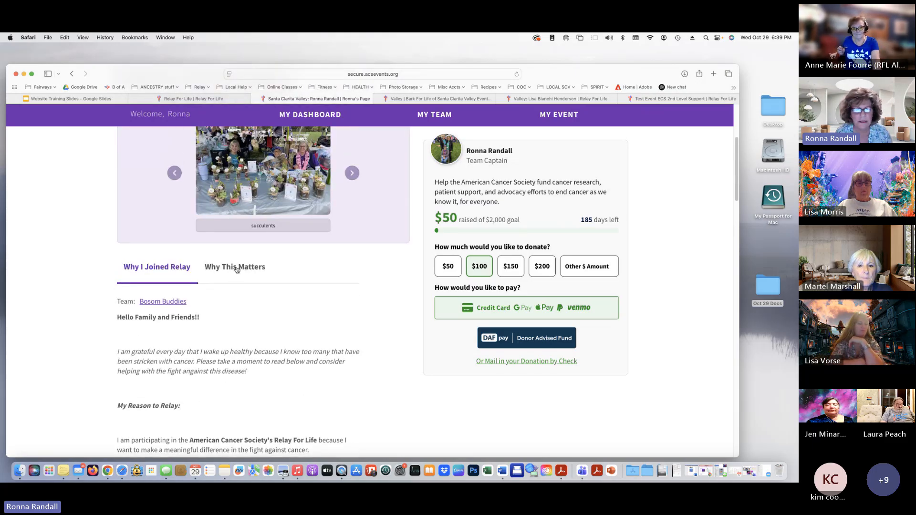
Show Why This Matters, then scroll to the single $50 donor and Santa Clarita Valley event details
left_click(236, 267)
scroll(242, 377, "down", 1)
scroll(242, 377, "down", 10)
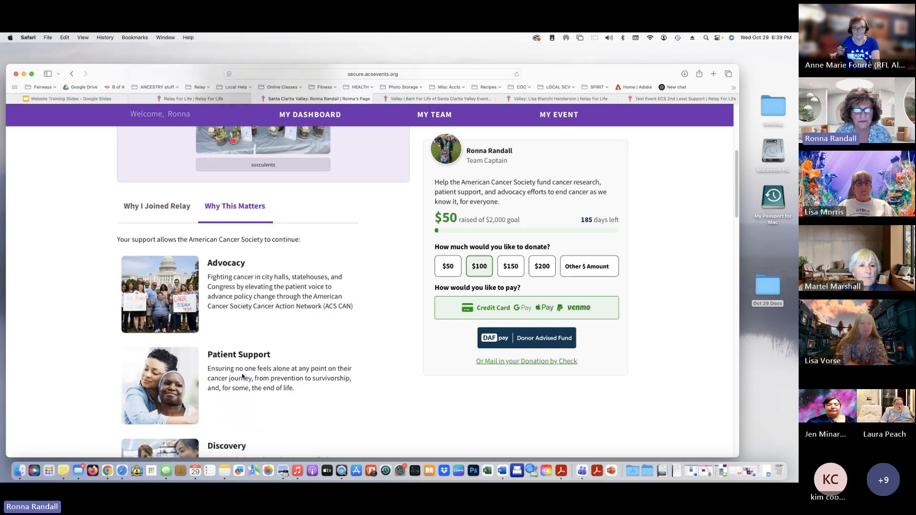
scroll(242, 375, "down", 6)
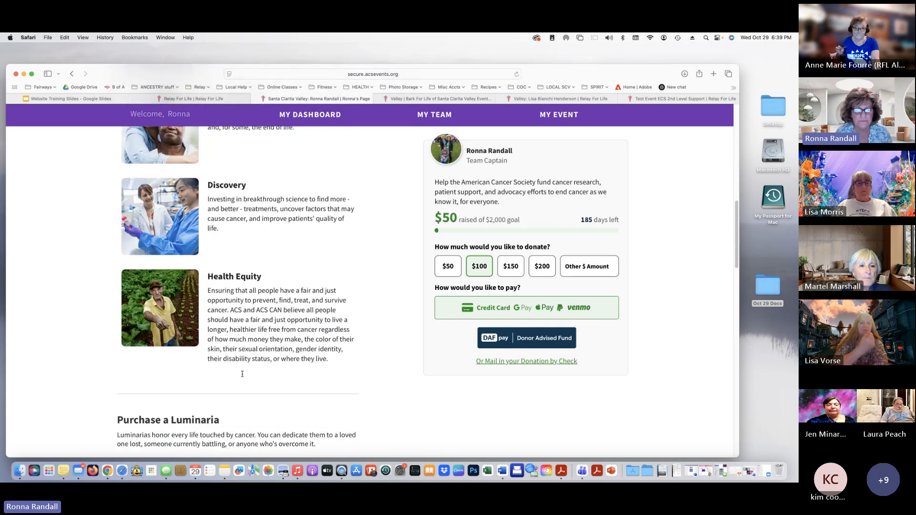
scroll(243, 376, "down", 1)
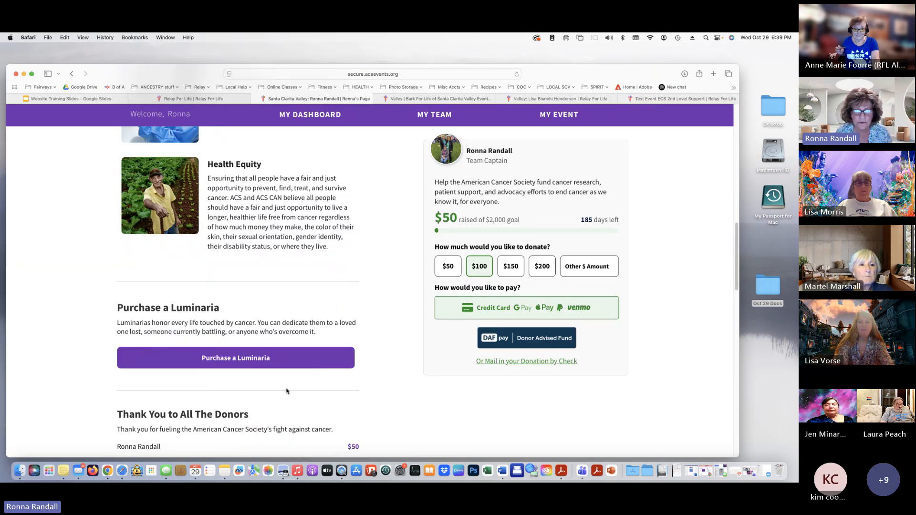
scroll(241, 392, "down", 3)
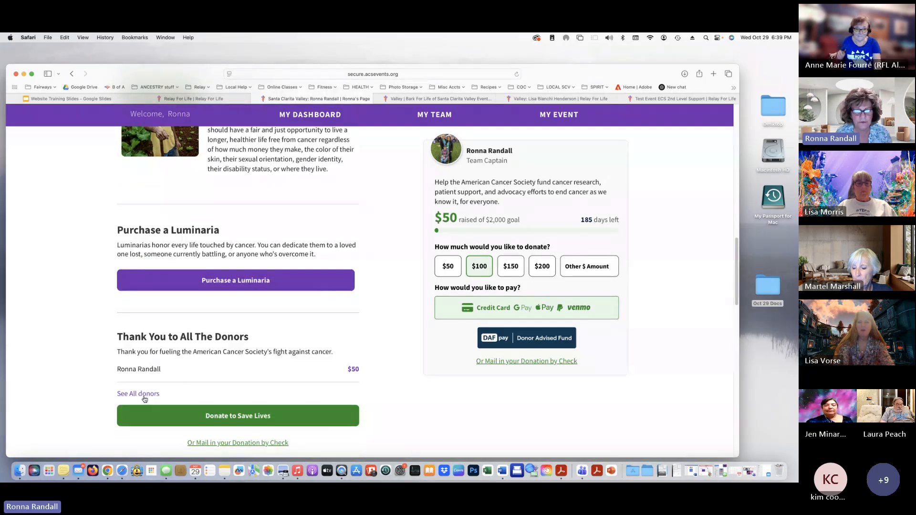
scroll(144, 397, "down", 3)
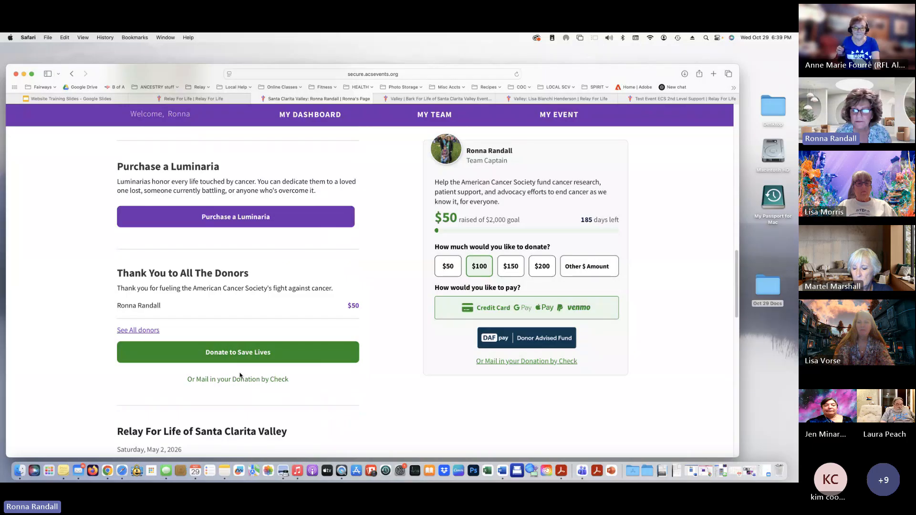
scroll(286, 396, "down", 2)
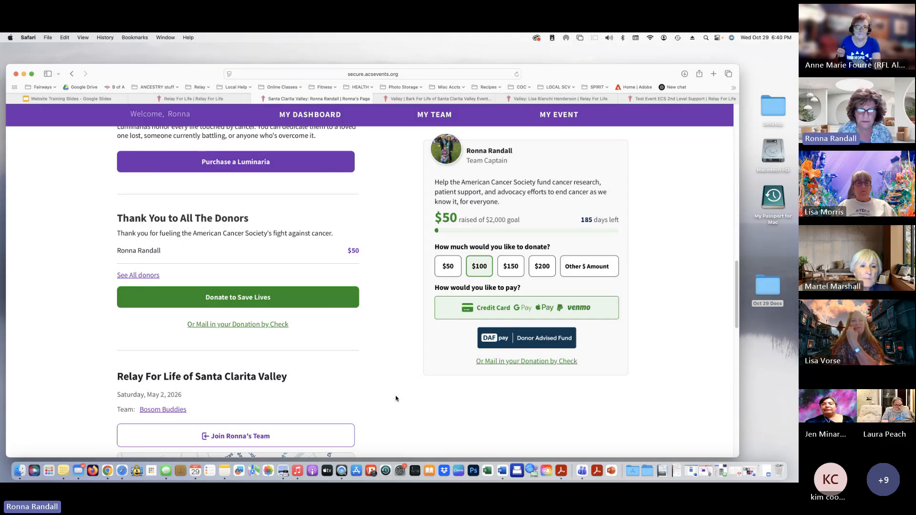
scroll(365, 400, "down", 1)
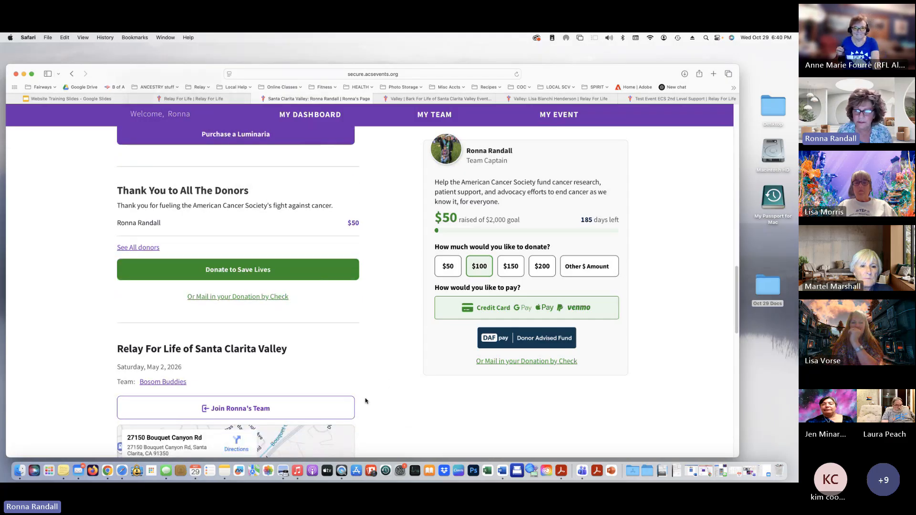
scroll(352, 373, "down", 2)
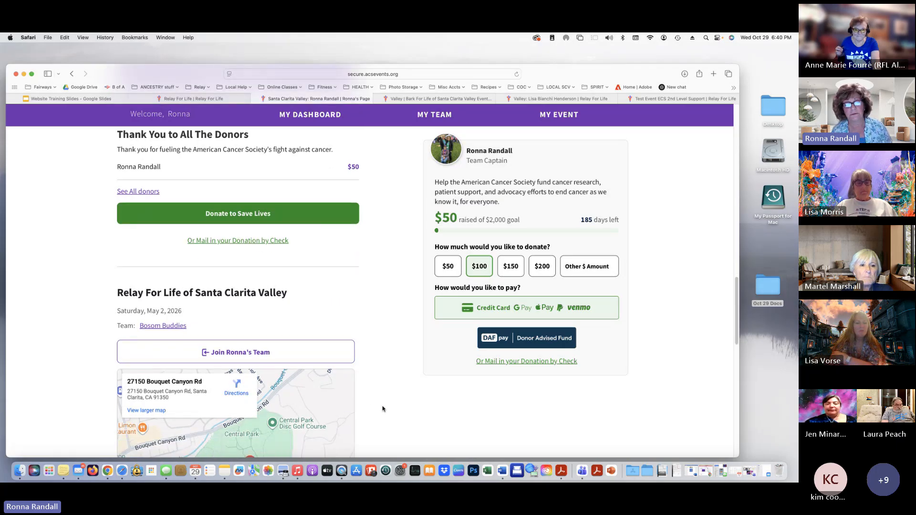
scroll(382, 408, "down", 3)
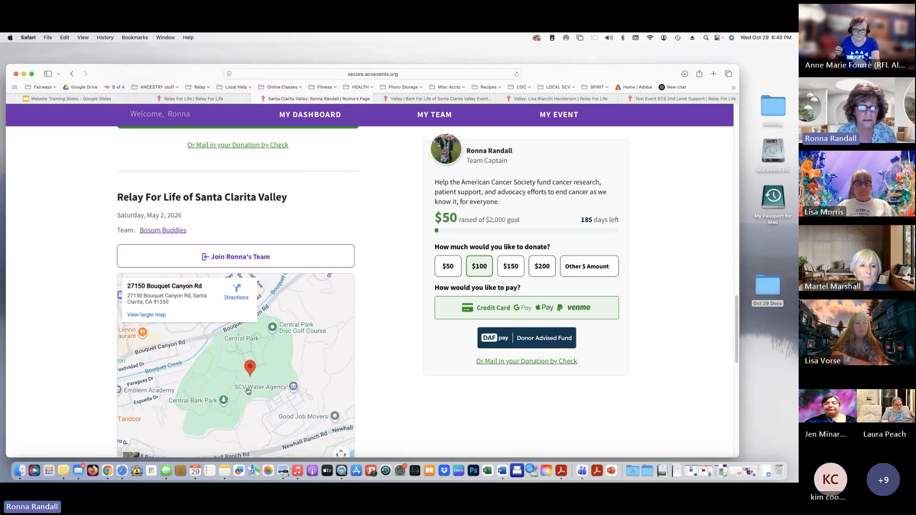
scroll(248, 392, "down", 3)
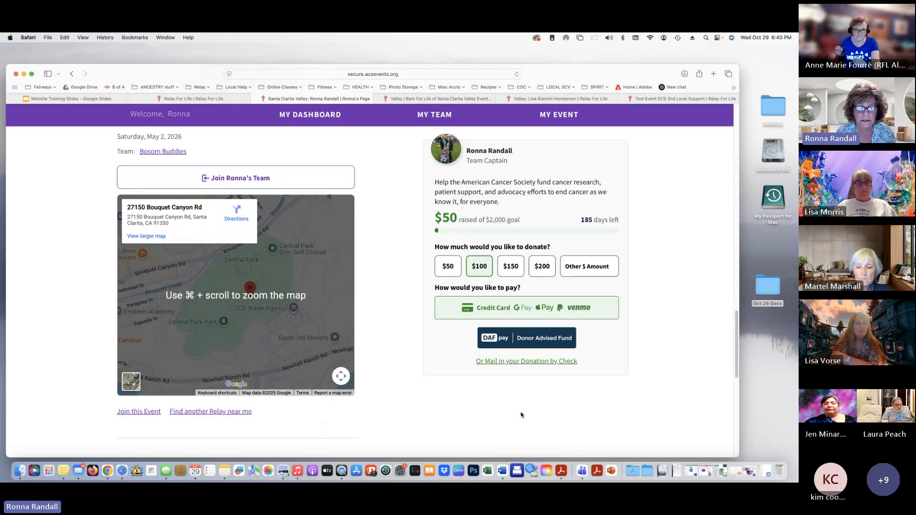
scroll(520, 415, "down", 5)
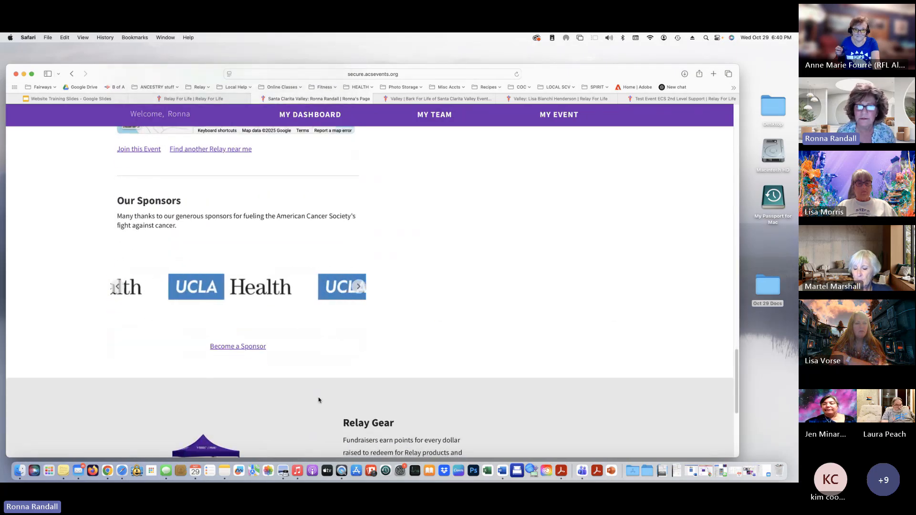
scroll(376, 392, "up", 15)
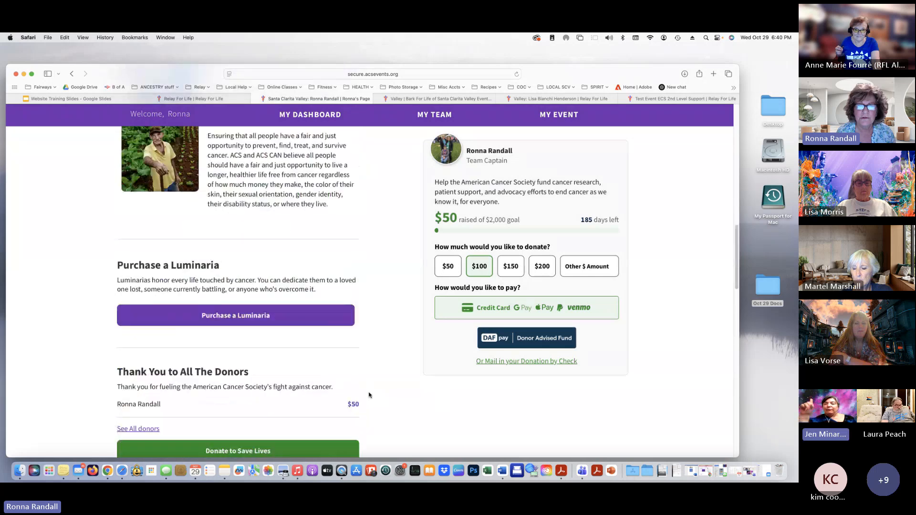
scroll(369, 395, "up", 10)
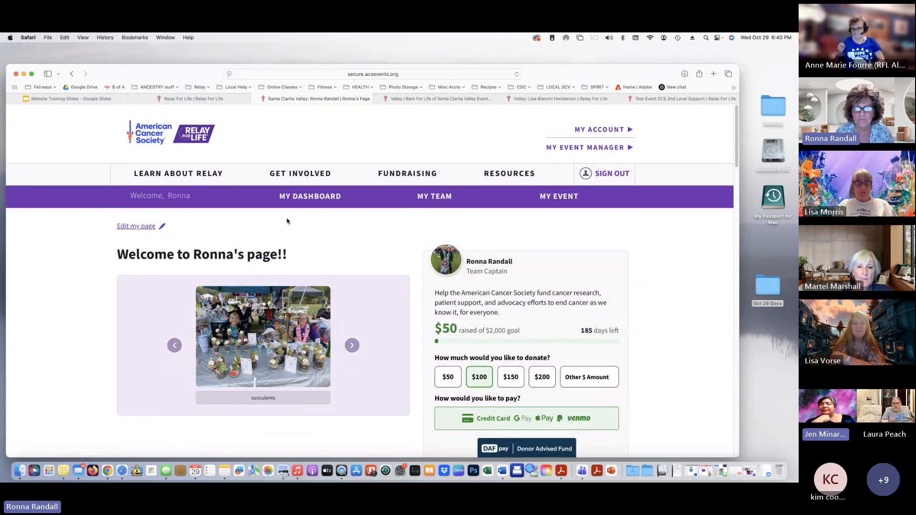
scroll(656, 414, "down", 1)
scroll(656, 414, "down", 2)
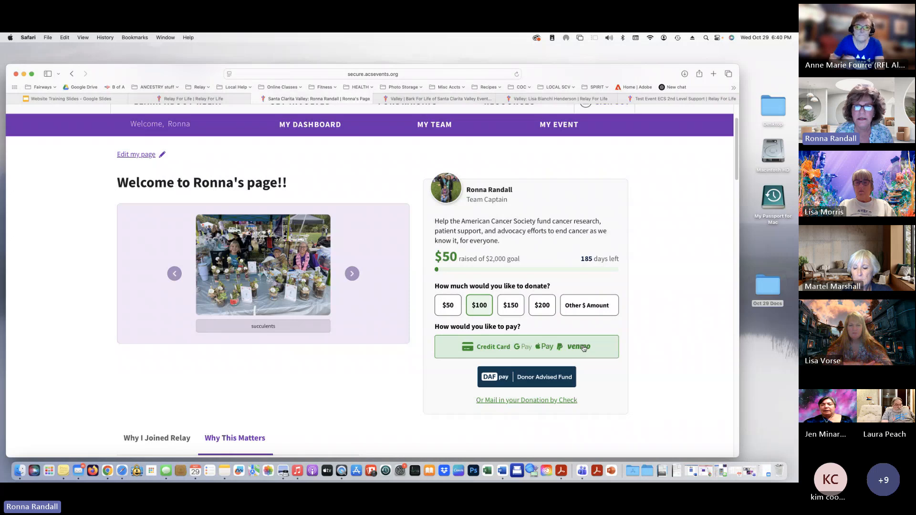
left_click(584, 349)
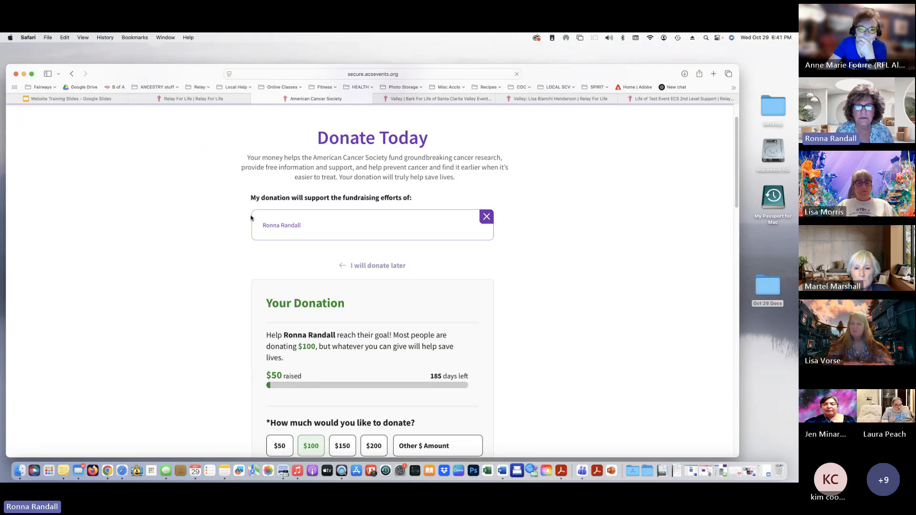
scroll(582, 298, "down", 5)
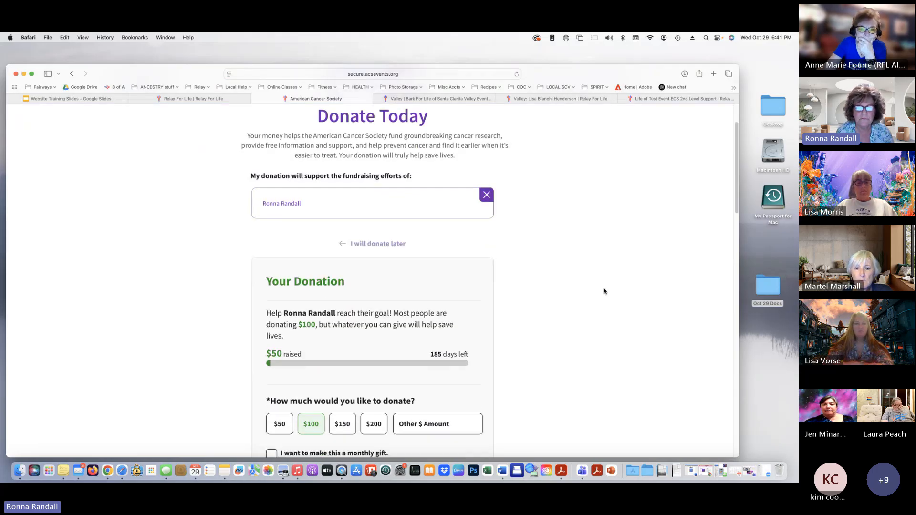
scroll(553, 320, "down", 2)
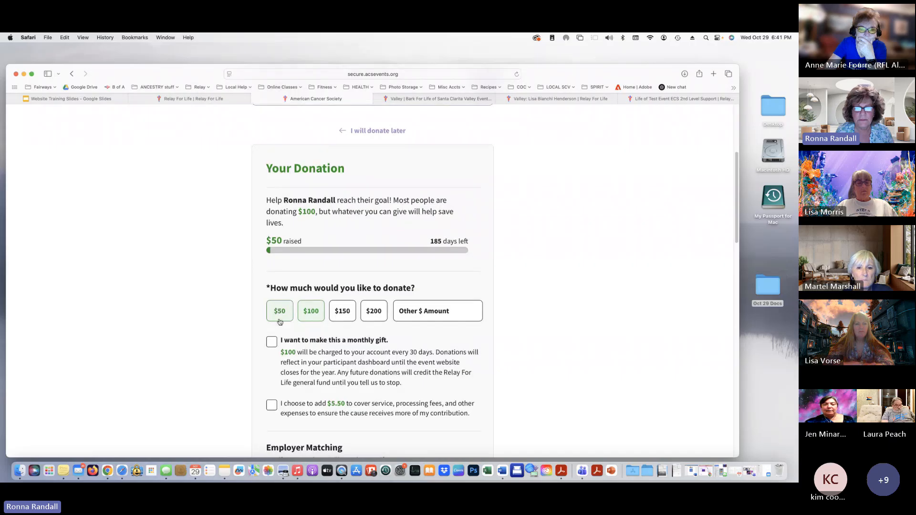
scroll(625, 386, "down", 5)
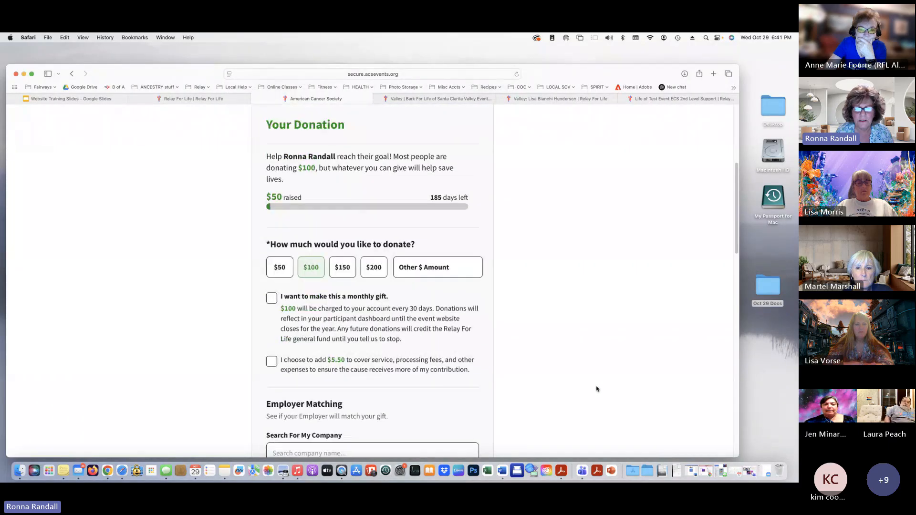
scroll(572, 381, "down", 9)
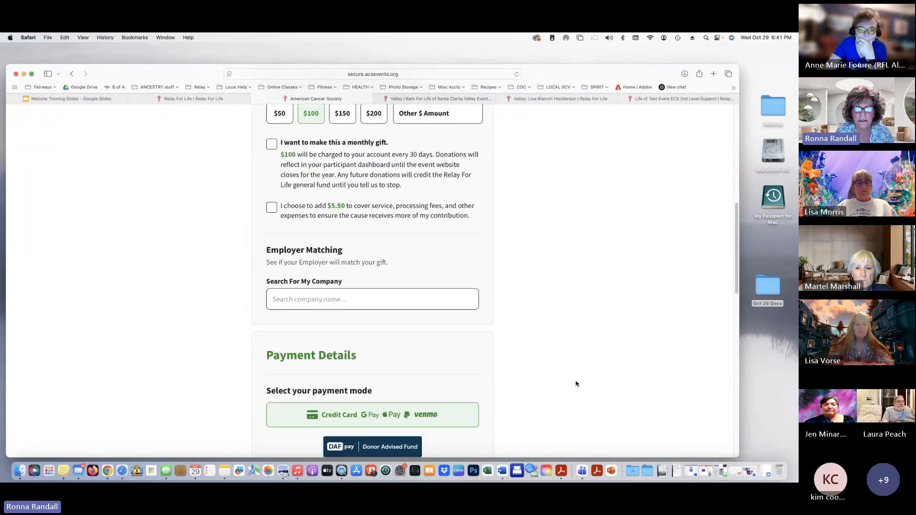
scroll(545, 386, "down", 4)
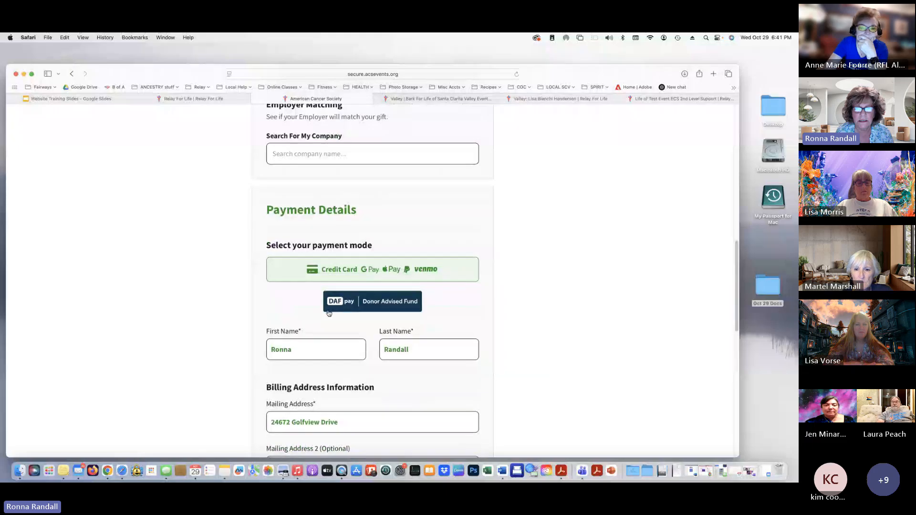
scroll(523, 401, "down", 7)
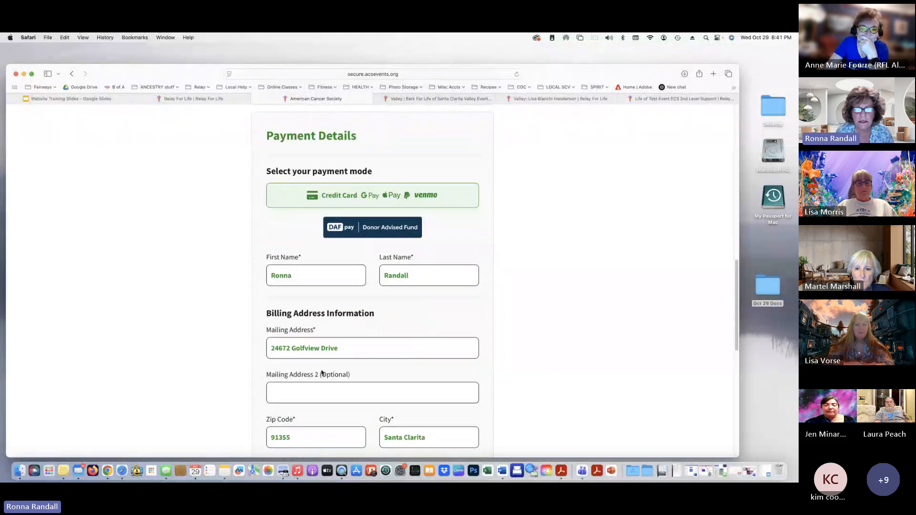
scroll(318, 370, "down", 9)
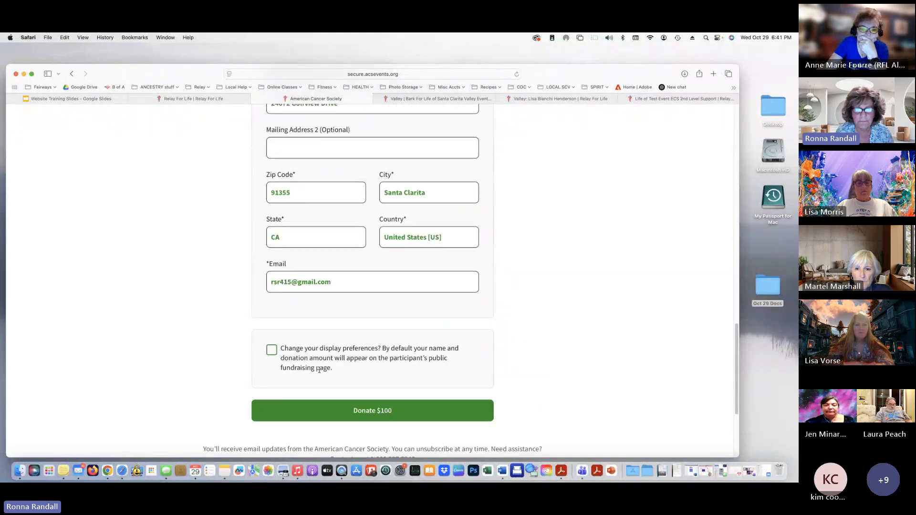
scroll(226, 348, "up", 17)
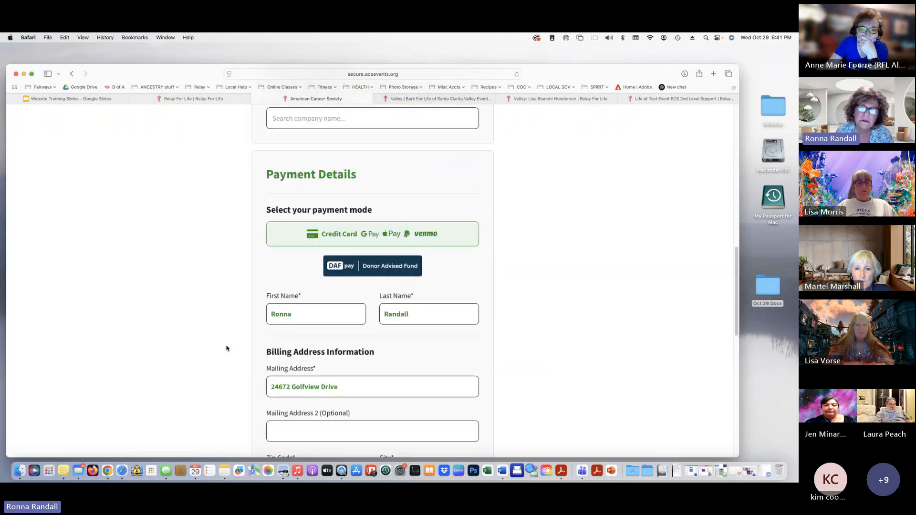
scroll(228, 348, "up", 1)
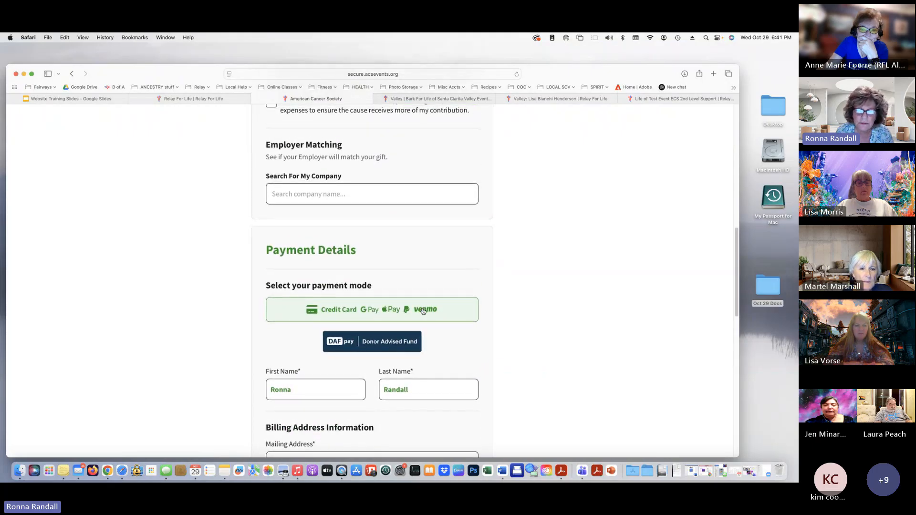
scroll(422, 308, "down", 4)
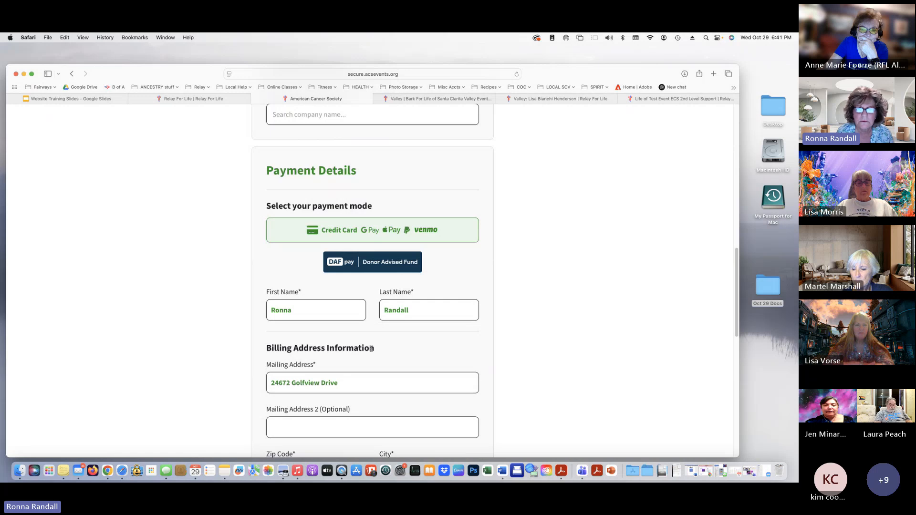
scroll(371, 349, "down", 3)
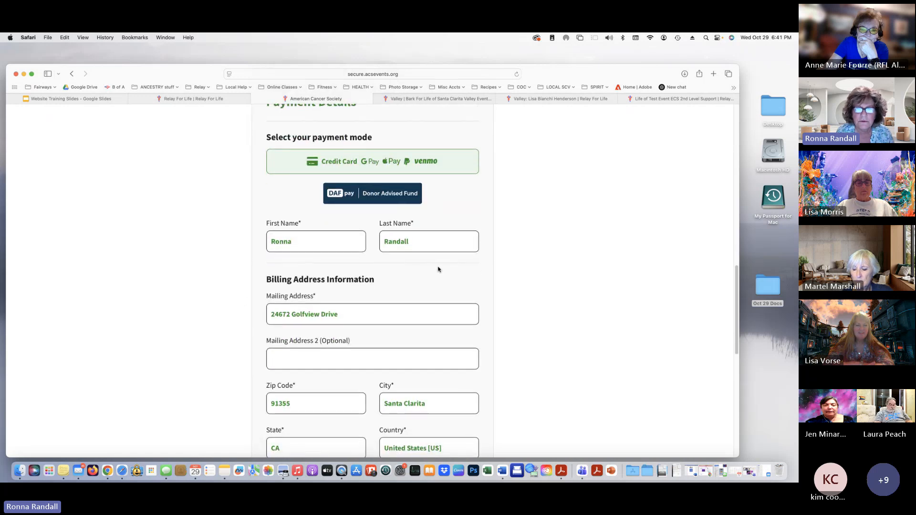
scroll(431, 290, "down", 11)
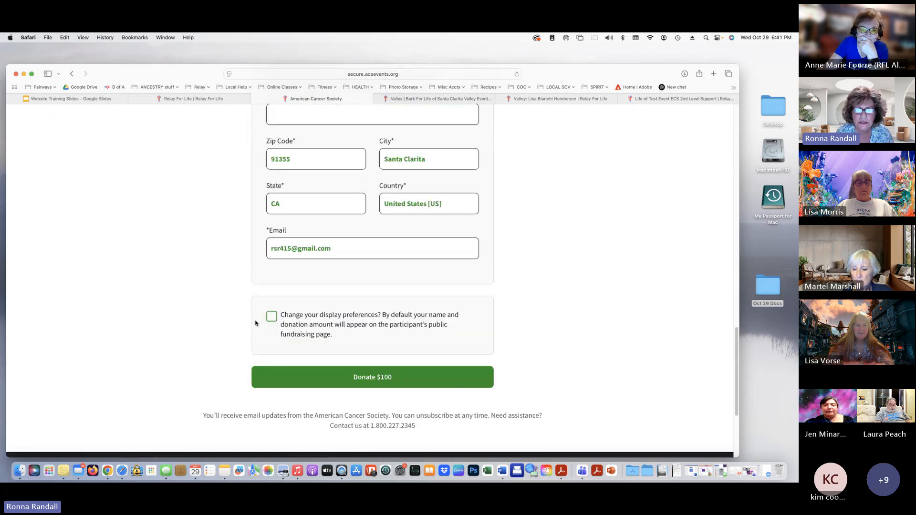
scroll(255, 323, "down", 1)
scroll(436, 380, "up", 10)
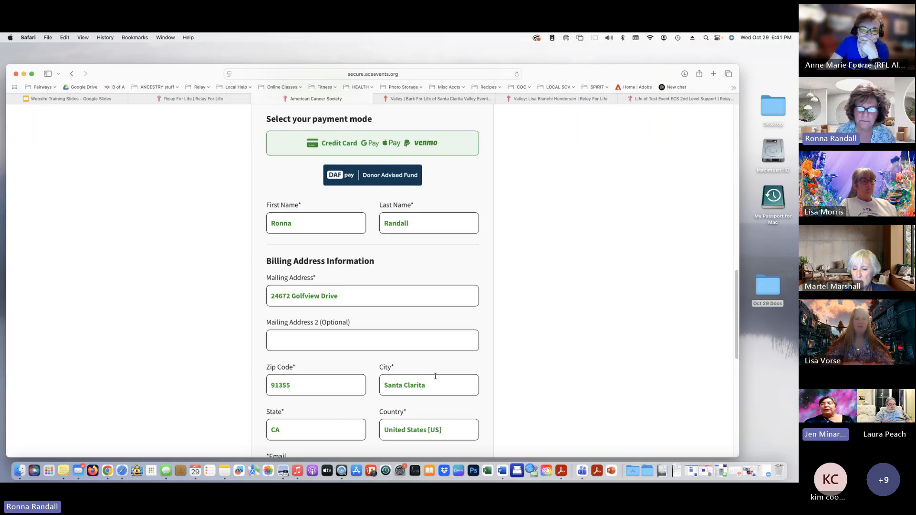
scroll(435, 376, "down", 5)
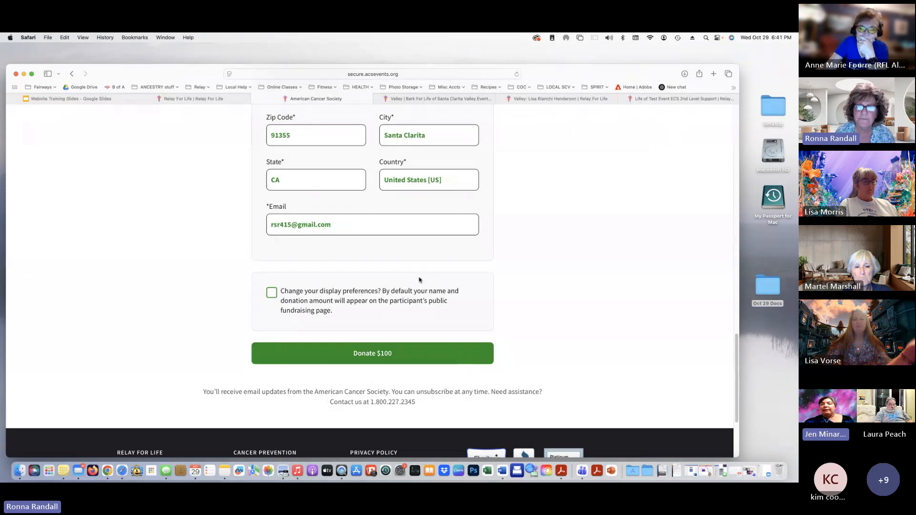
scroll(420, 280, "up", 9)
scroll(347, 296, "up", 5)
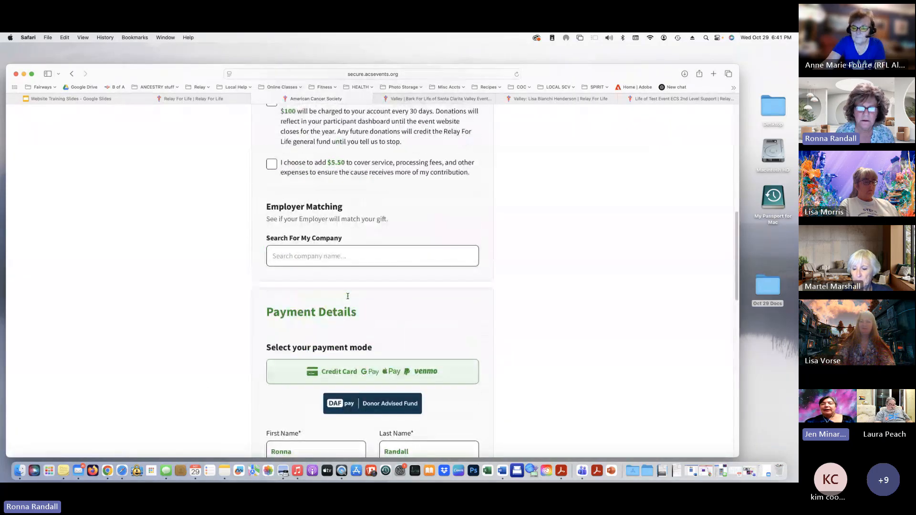
scroll(319, 270, "up", 1)
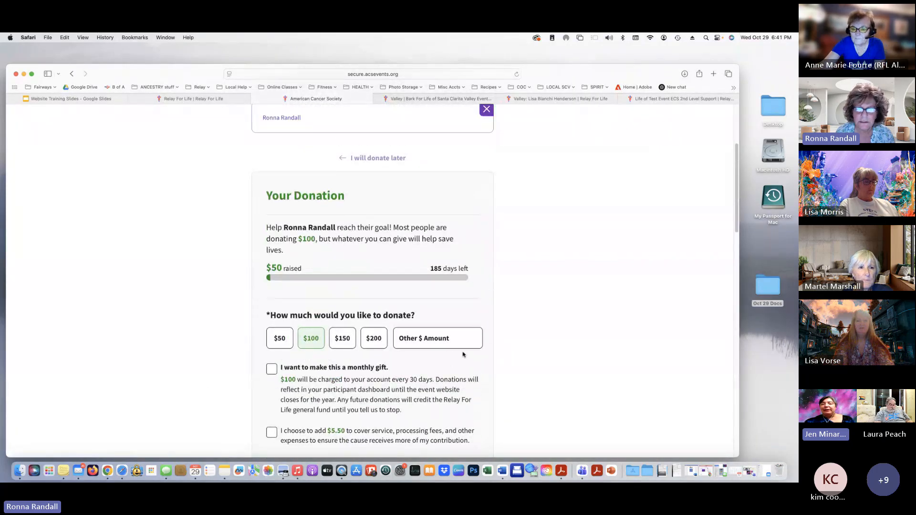
Enter a custom donation of 10.00 in Other $ Amount and scroll to the Donate $10.00 button
left_click(424, 341)
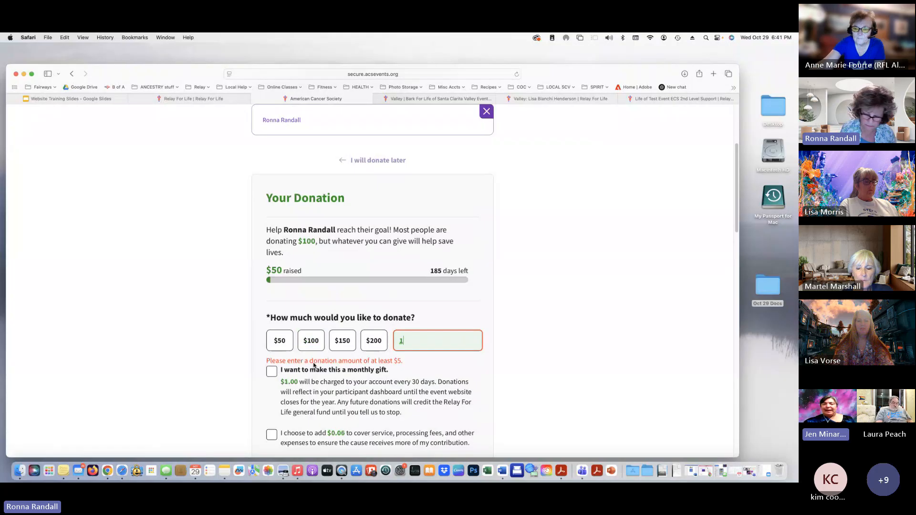
type("10")
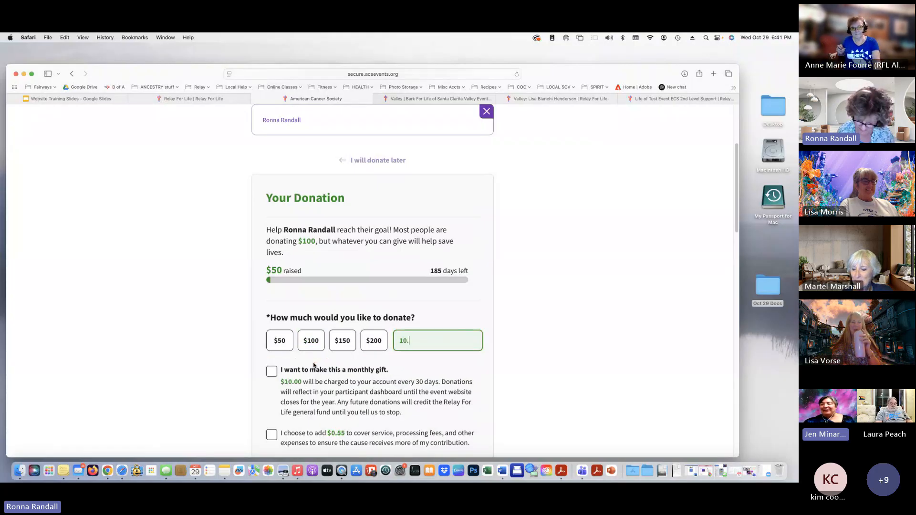
type(".00")
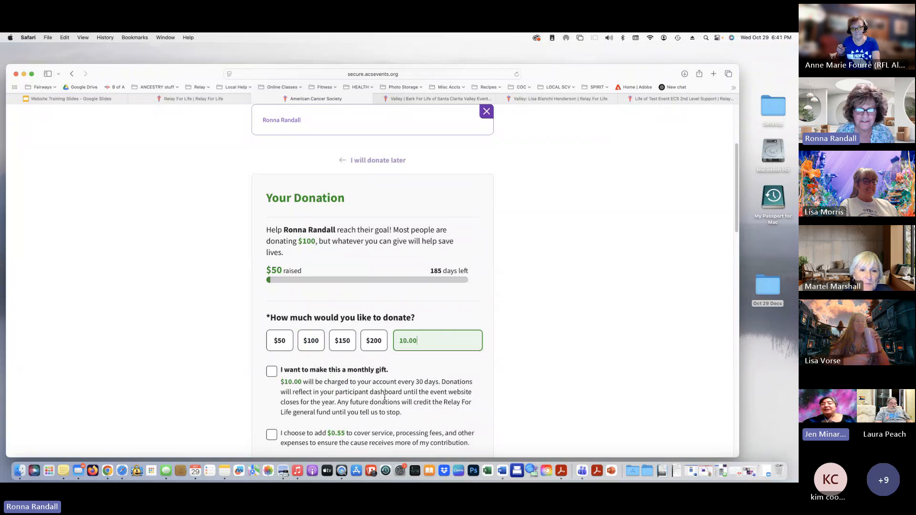
scroll(384, 397, "down", 2)
scroll(385, 397, "down", 15)
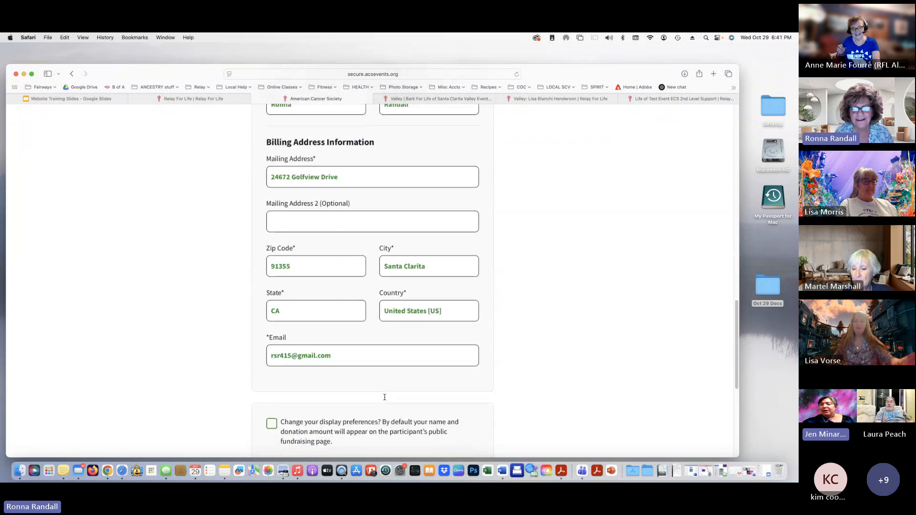
scroll(384, 397, "down", 2)
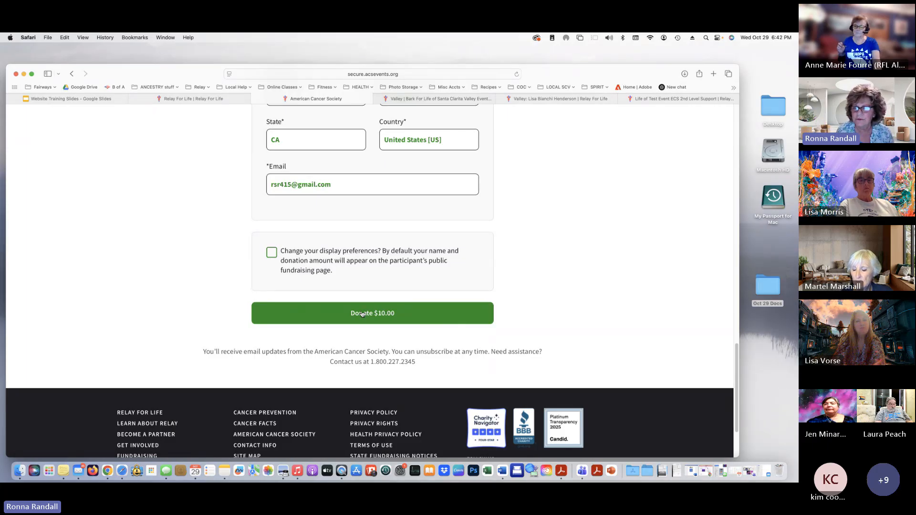
Submit the $10.00 donation, pick Venmo, then dismiss the QR code and payment choices without paying
left_click(446, 323)
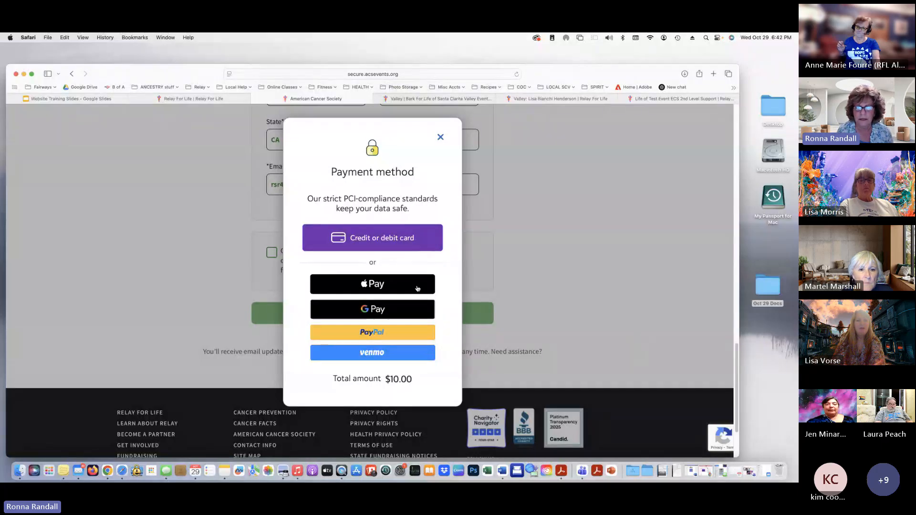
left_click(373, 353)
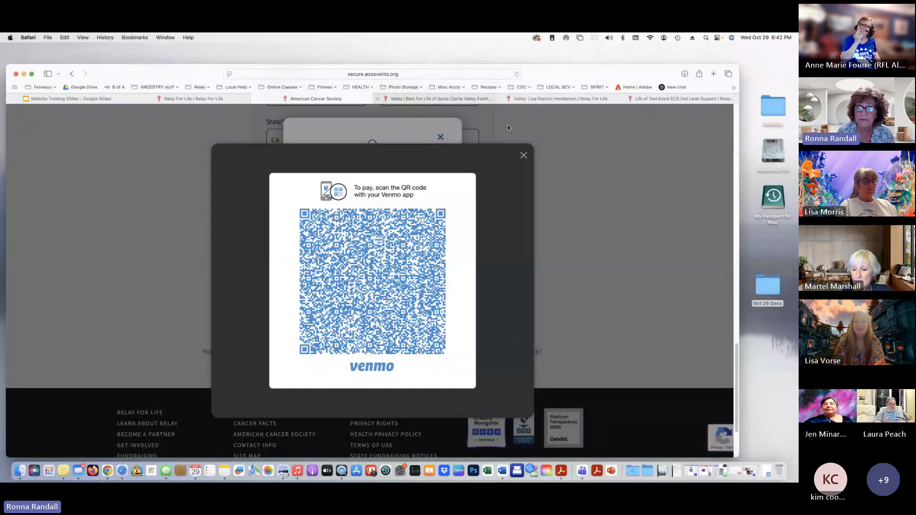
left_click(523, 156)
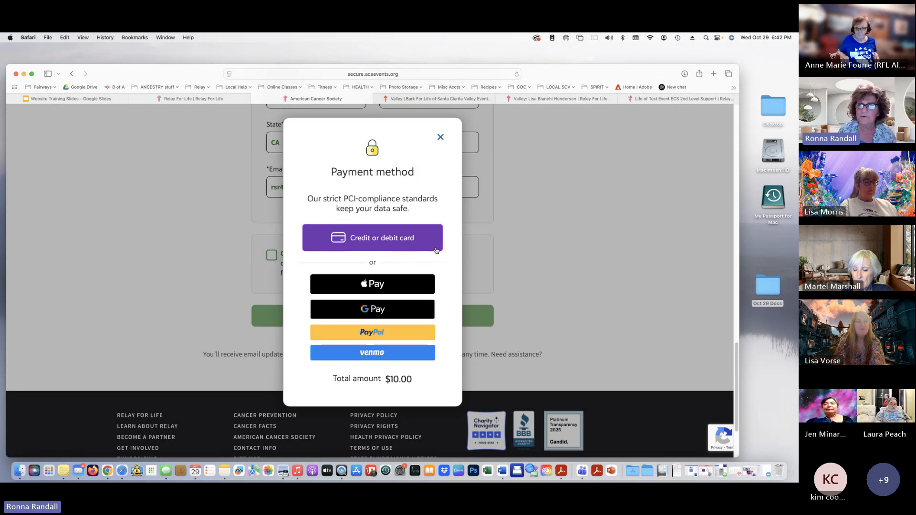
left_click(441, 138)
Close the donation tab to return to the participant dashboard
scroll(549, 278, "up", 15)
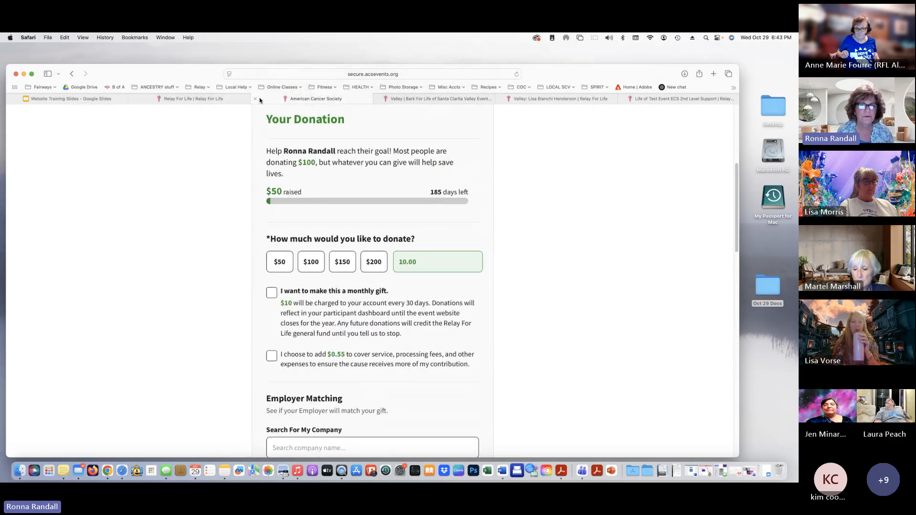
scroll(248, 138, "up", 5)
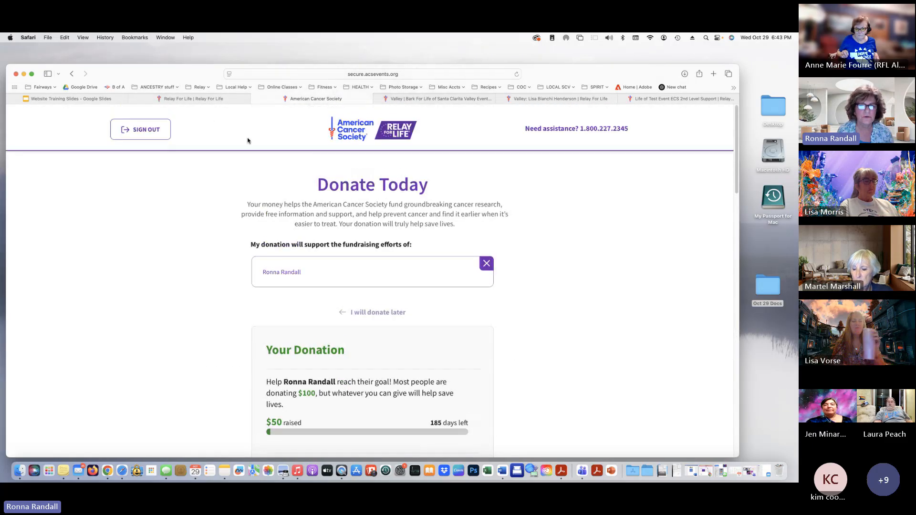
left_click(256, 99)
Scroll back up to the dashboard action tiles and zoom in with Cmd+Plus to the Facebook fundraiser offer
scroll(220, 264, "up", 10)
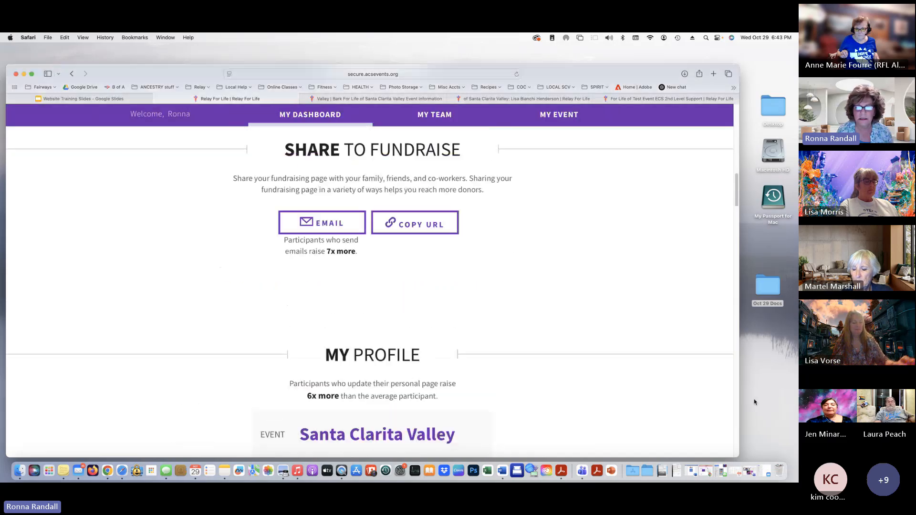
scroll(506, 354, "up", 8)
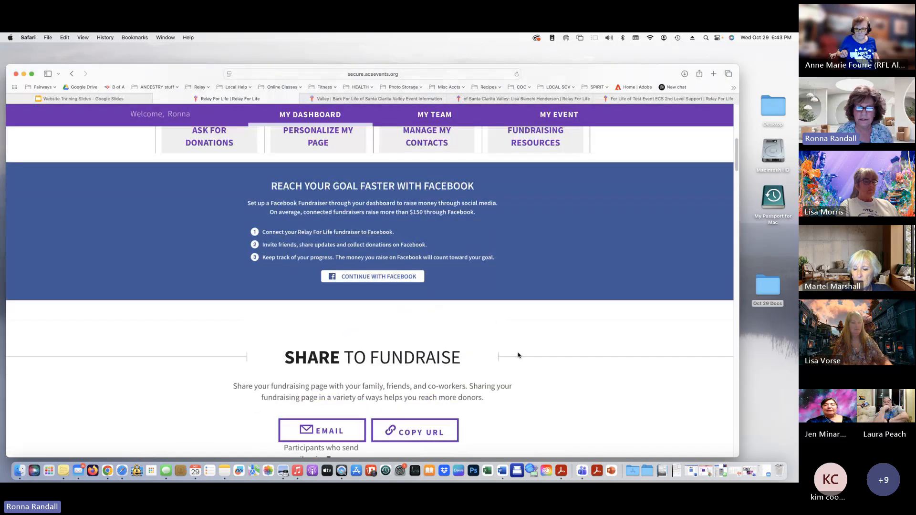
scroll(563, 359, "up", 3)
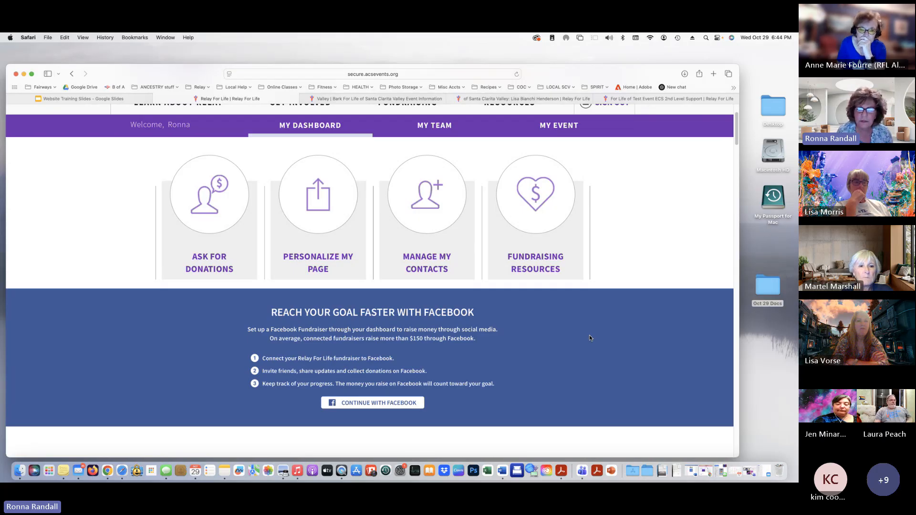
scroll(589, 337, "down", 2)
key("super+equal")
key("super+equal")
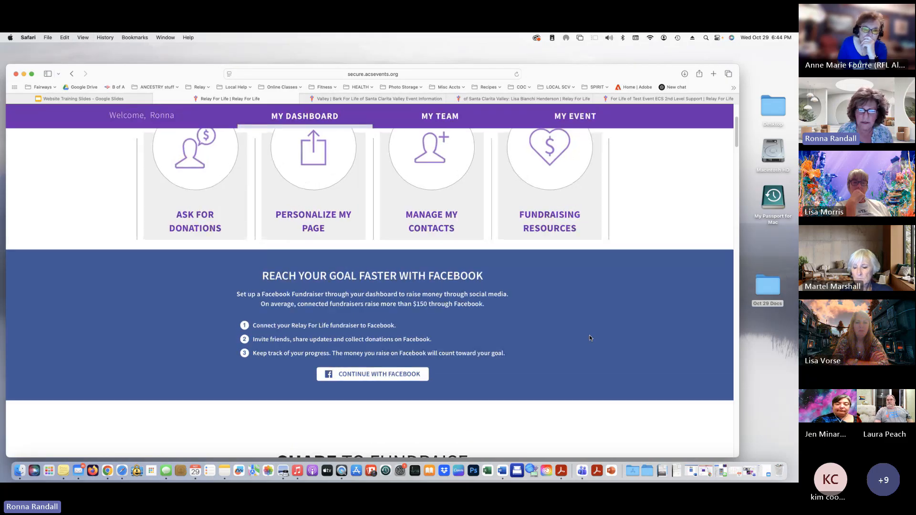
scroll(524, 356, "down", 3)
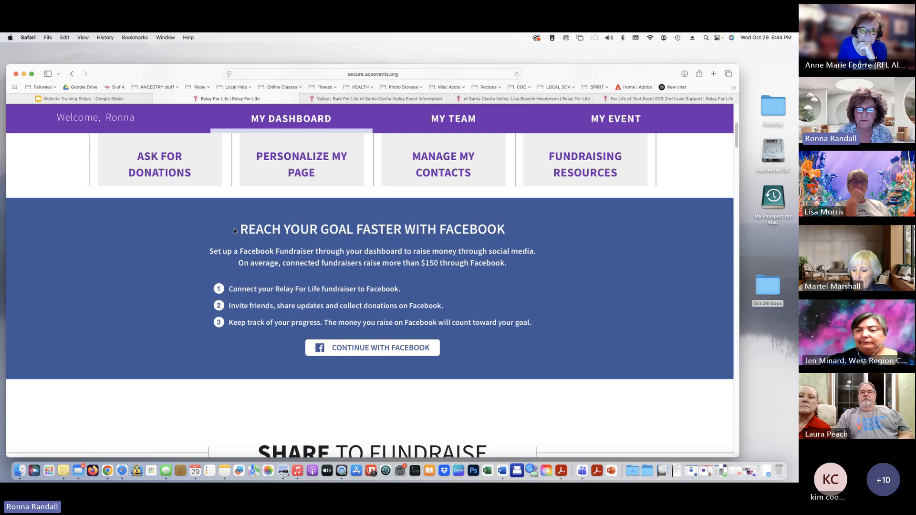
left_click_drag(236, 232, 503, 227)
scroll(503, 227, "down", 1)
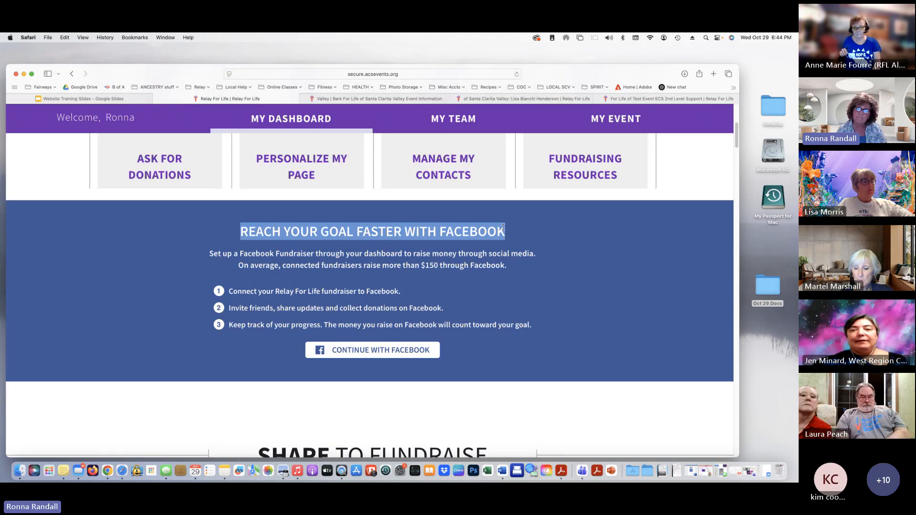
key("super+minus")
key("super+minus")
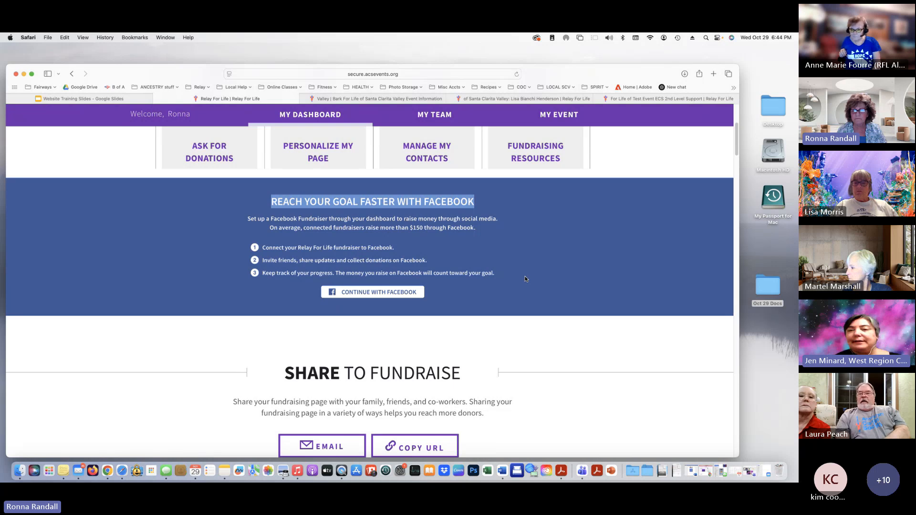
scroll(525, 278, "up", 1)
scroll(525, 279, "up", 5)
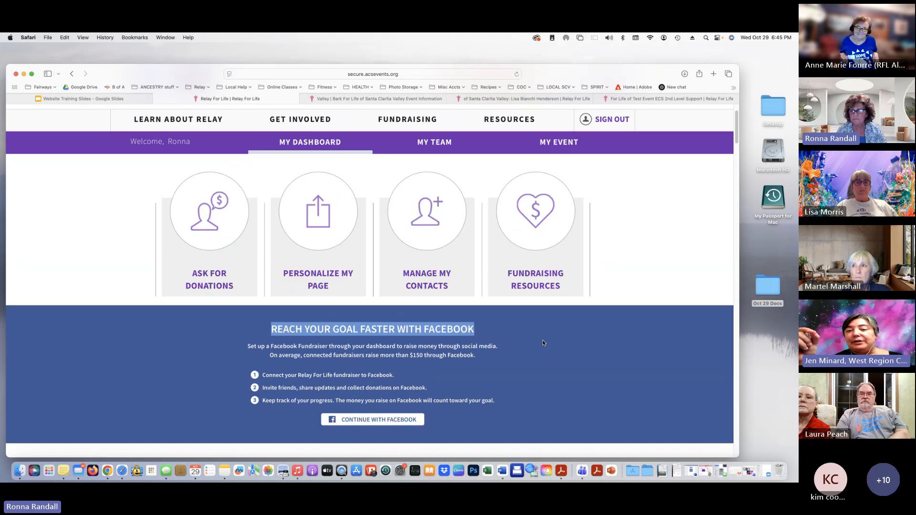
scroll(542, 342, "down", 10)
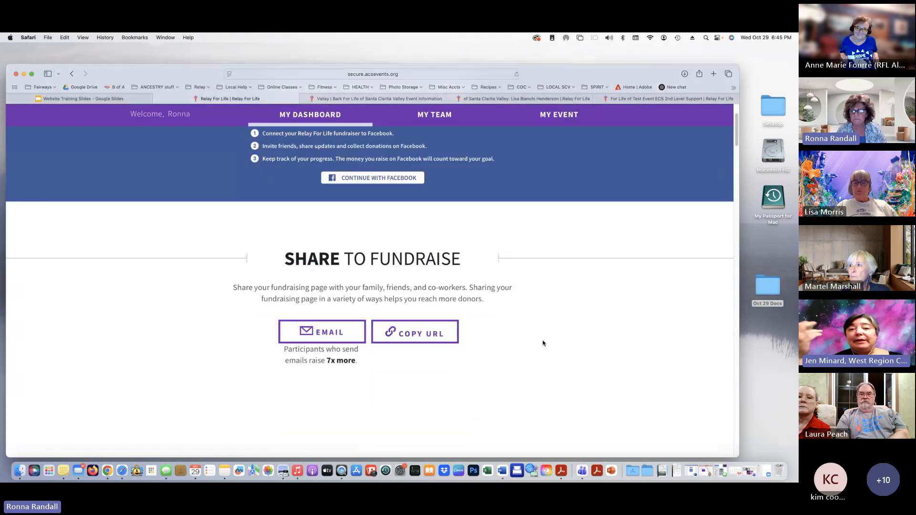
scroll(542, 343, "down", 1)
scroll(542, 343, "down", 1)
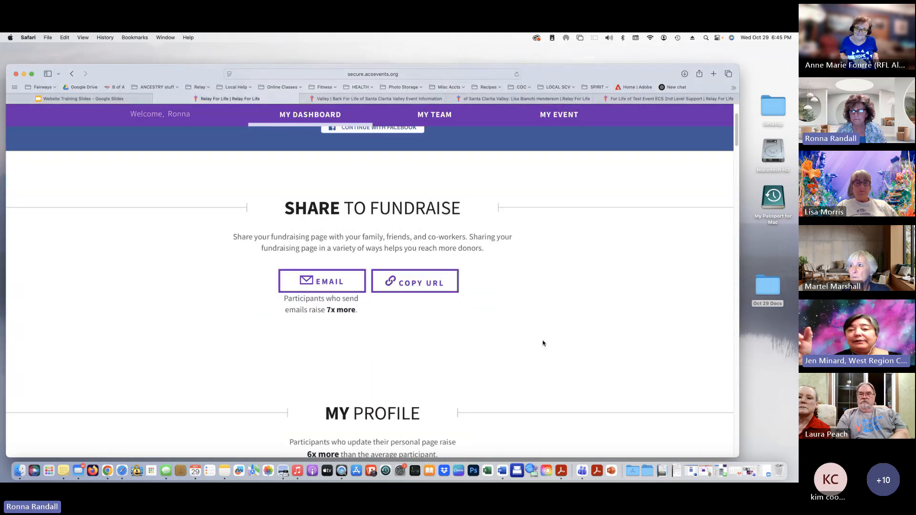
scroll(542, 343, "down", 3)
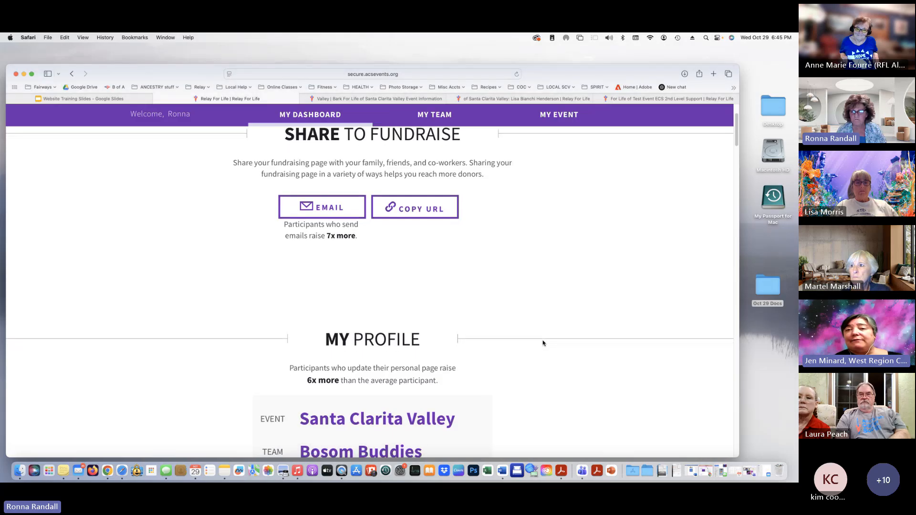
scroll(542, 343, "up", 7)
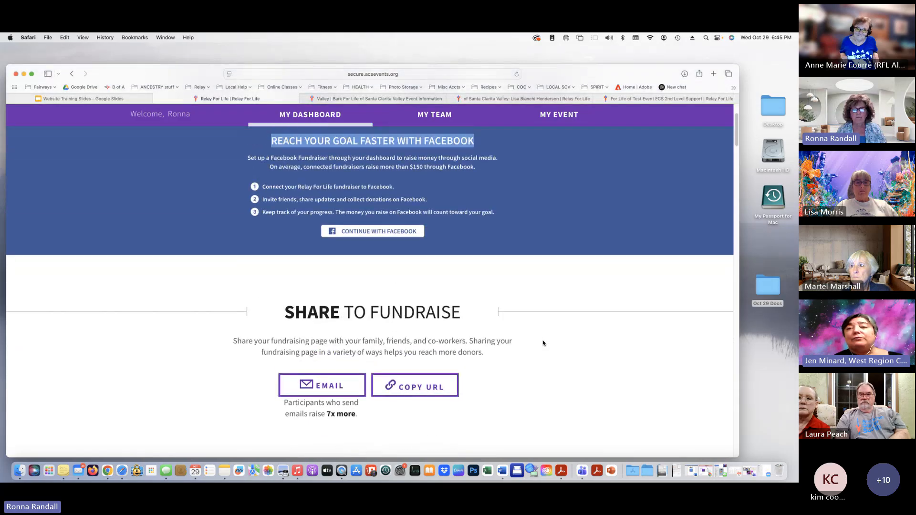
scroll(542, 343, "up", 4)
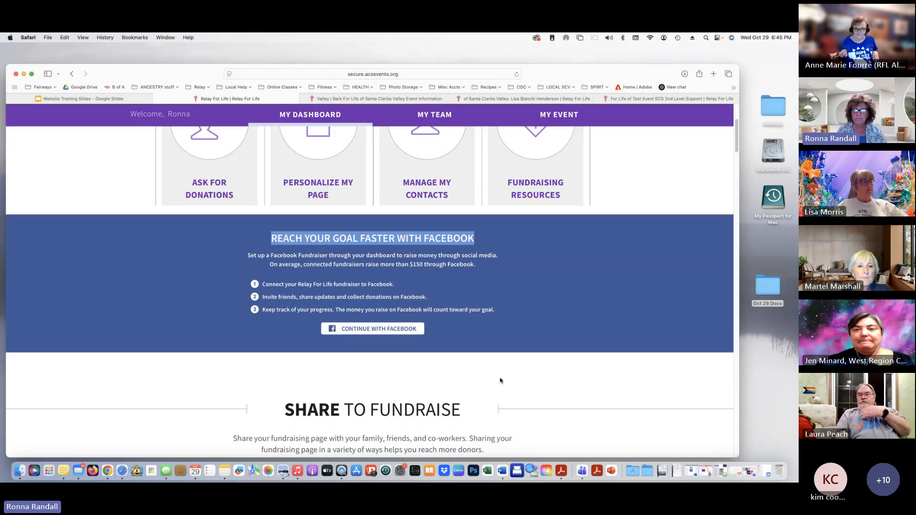
scroll(444, 164, "up", 3)
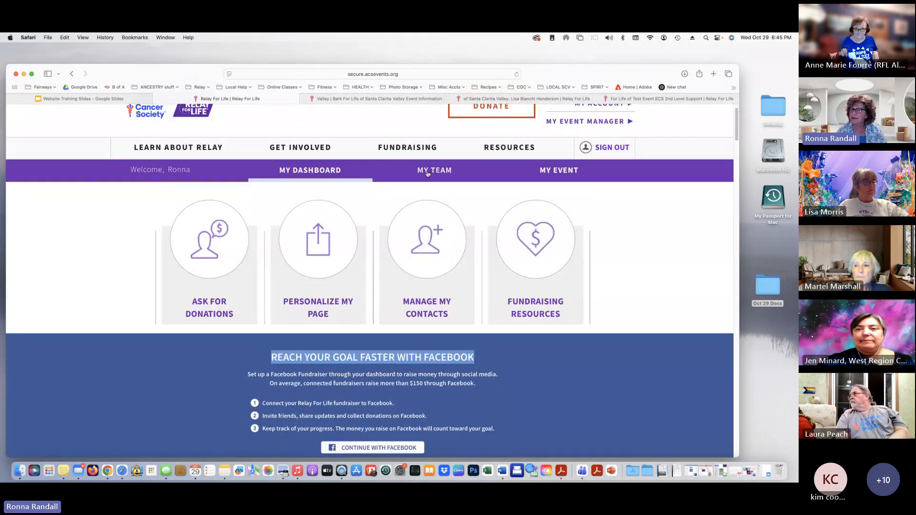
Open the Bosom Buddies team page from MY TEAM and scroll down to its Team Leaders
left_click(428, 172)
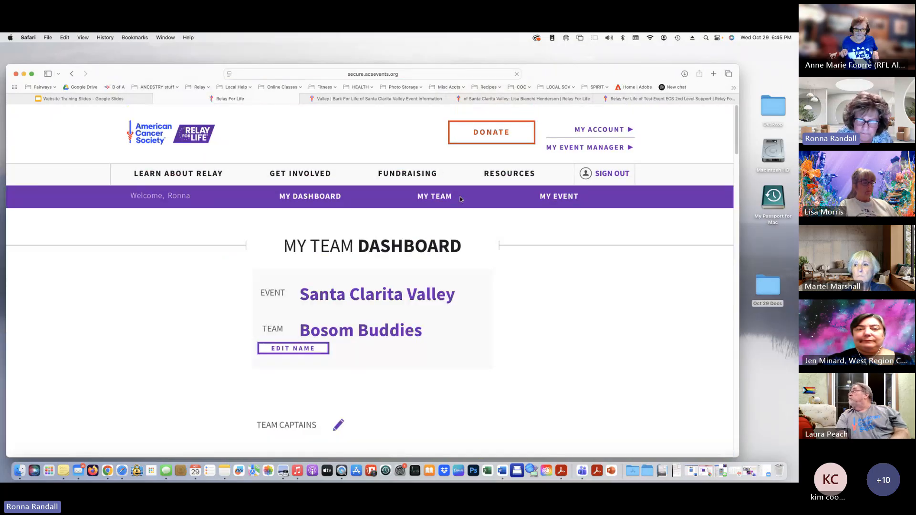
scroll(500, 328, "down", 3)
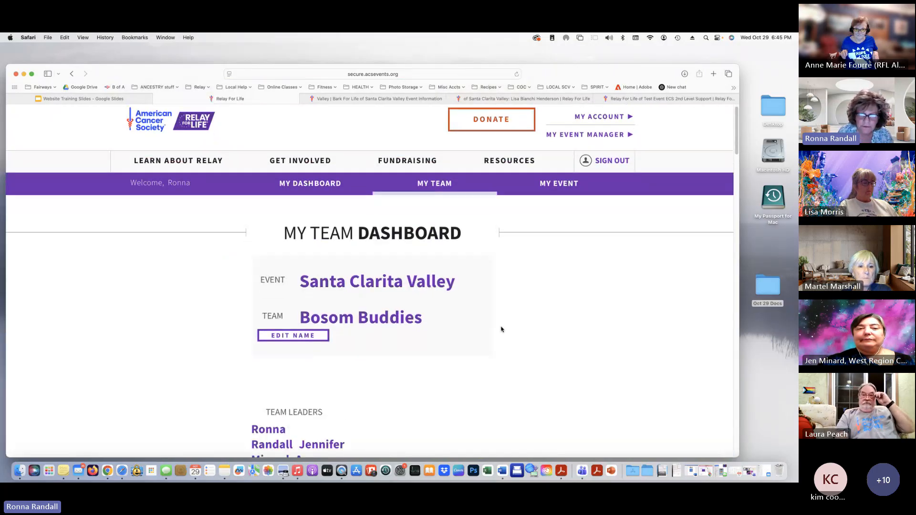
scroll(501, 329, "down", 1)
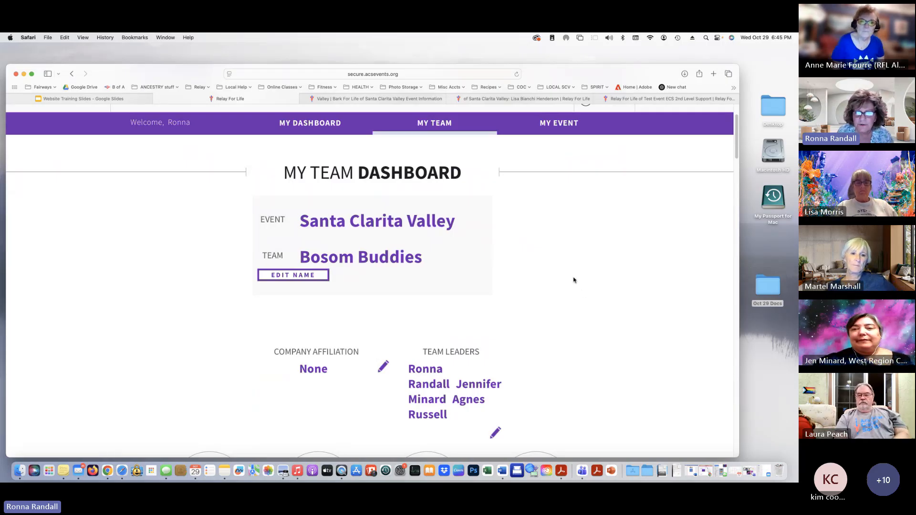
scroll(574, 280, "down", 2)
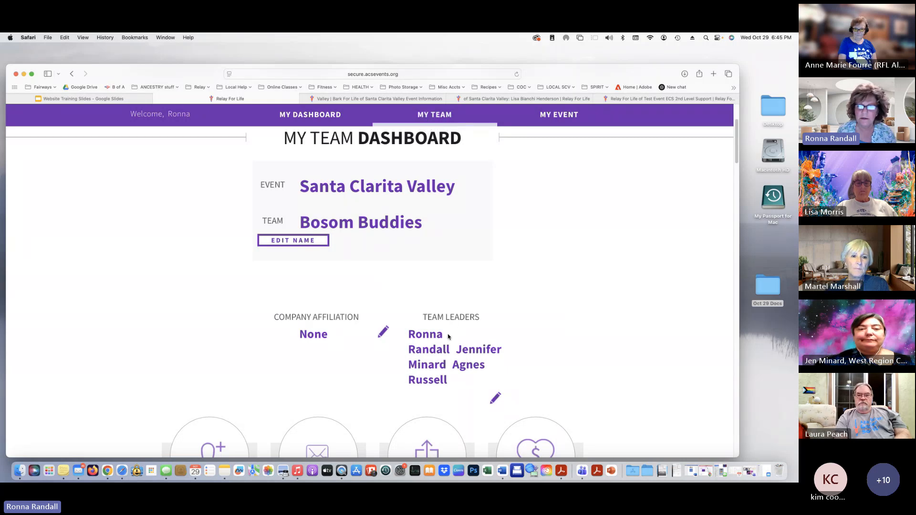
left_click(496, 399)
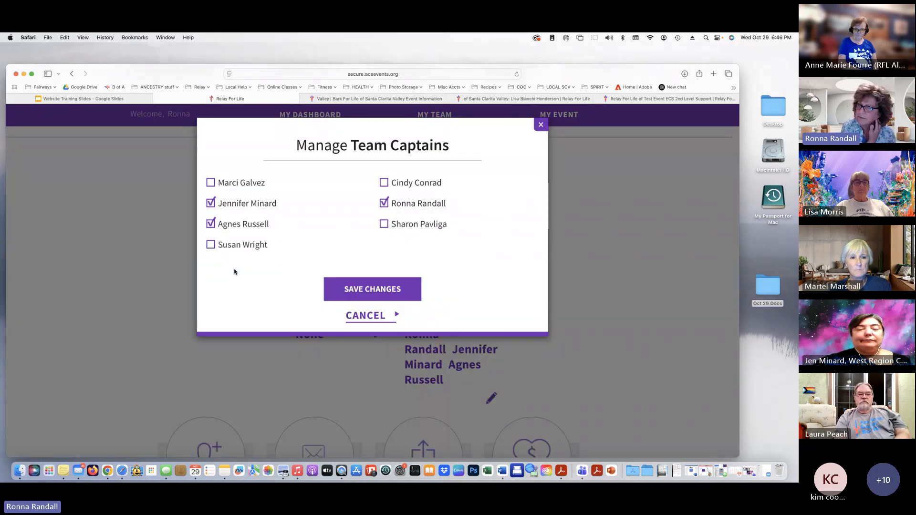
left_click(362, 319)
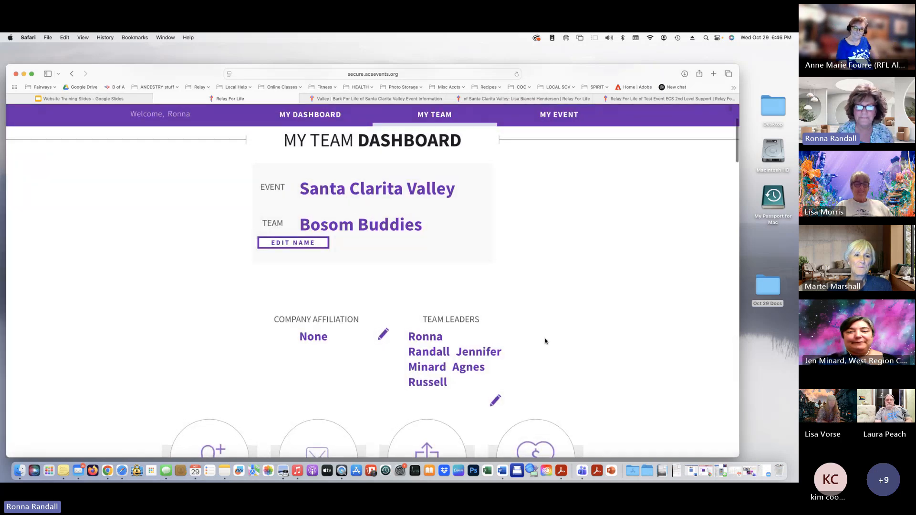
scroll(545, 341, "up", 5)
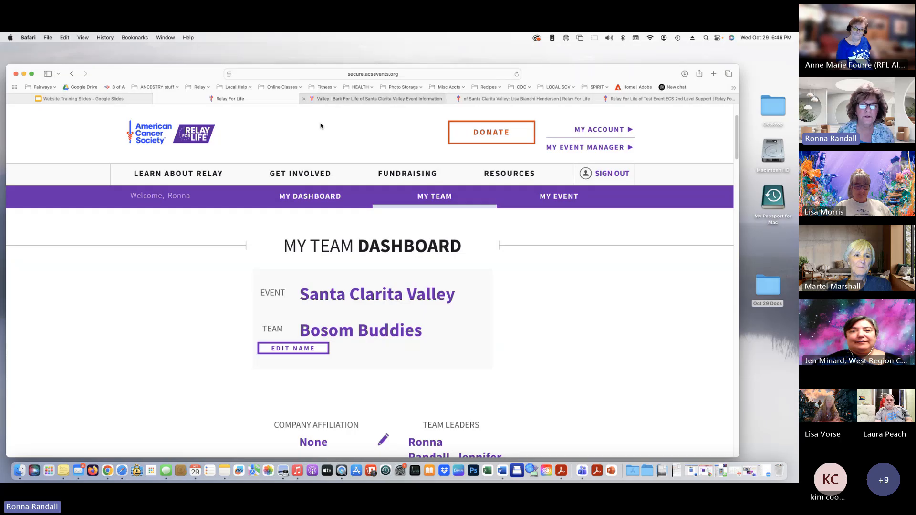
Visit MY DASHBOARD, then reopen the Bosom Buddies team page and scroll through it
left_click(324, 197)
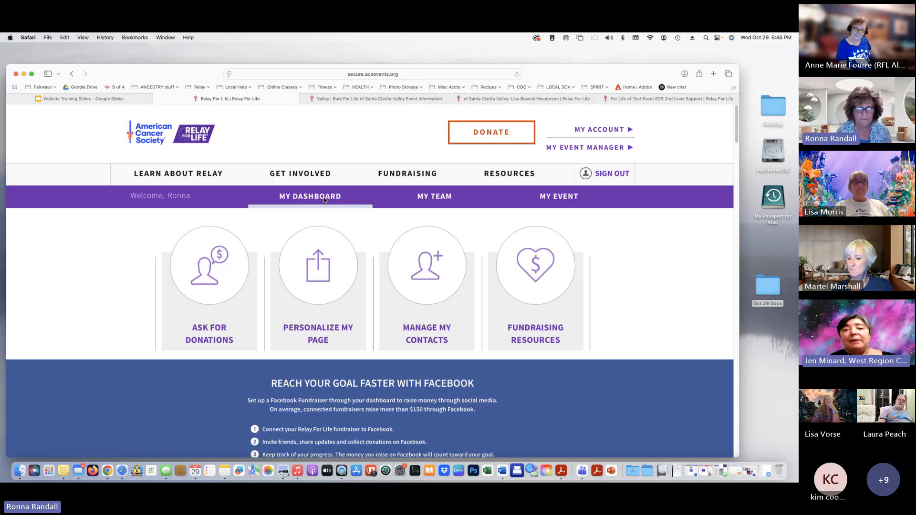
left_click(434, 200)
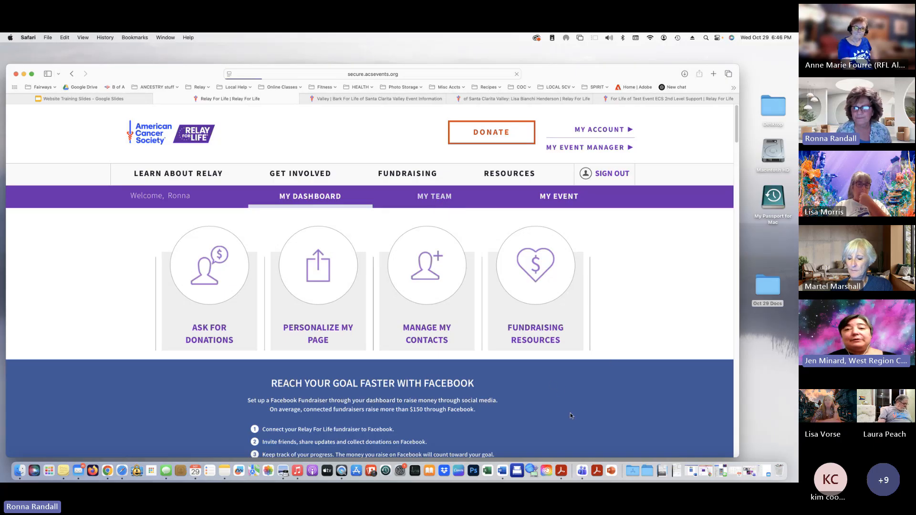
scroll(514, 400, "down", 2)
scroll(514, 400, "down", 10)
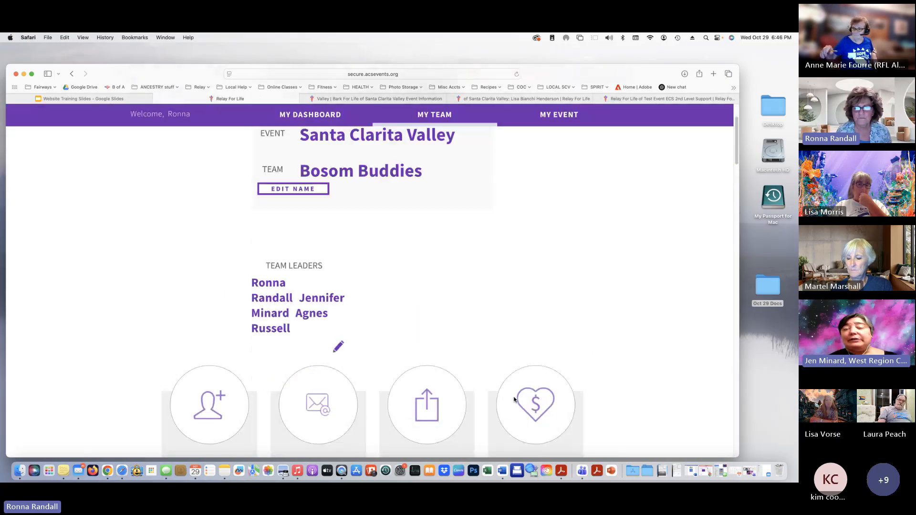
scroll(514, 400, "down", 5)
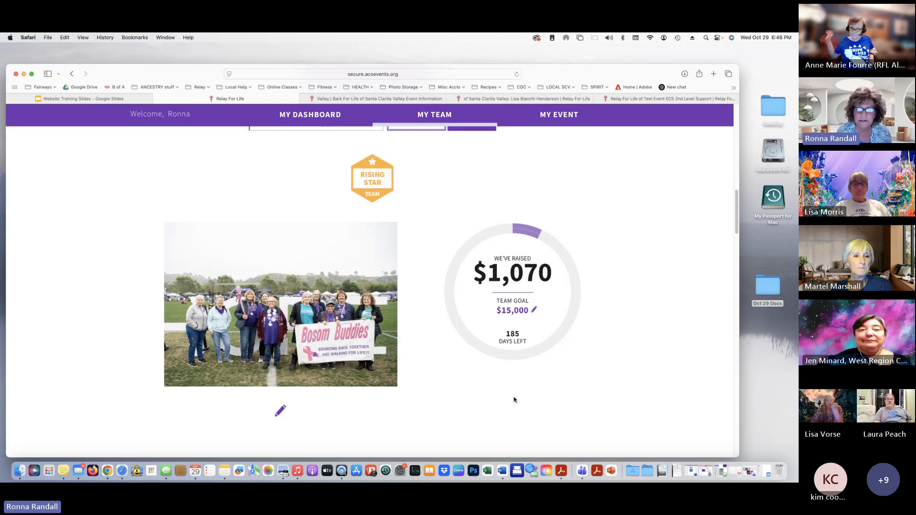
scroll(515, 399, "down", 2)
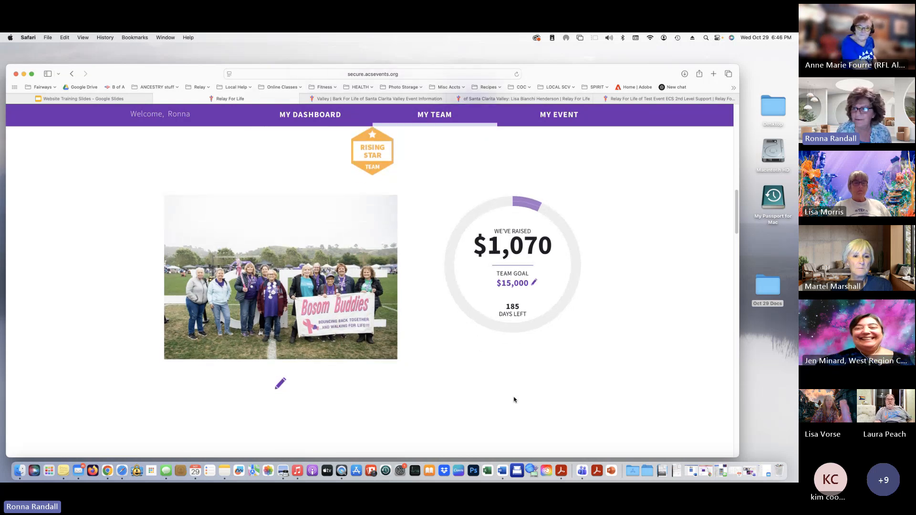
scroll(514, 399, "down", 5)
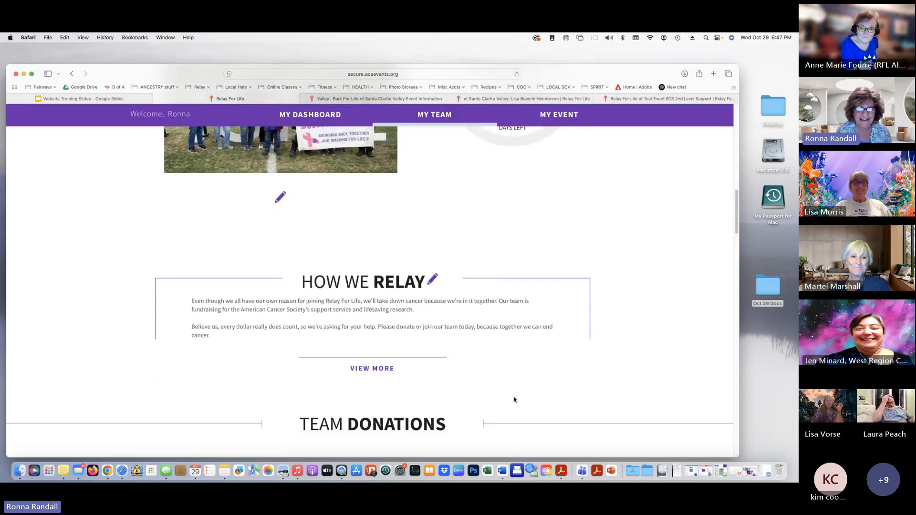
Expand the full How We Relay story with View More and read through it
left_click(370, 367)
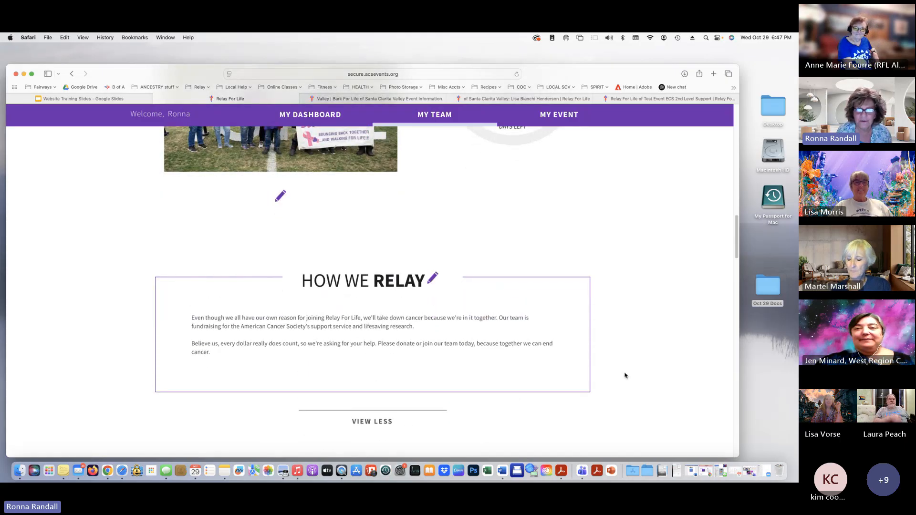
scroll(637, 375, "down", 6)
scroll(624, 375, "down", 7)
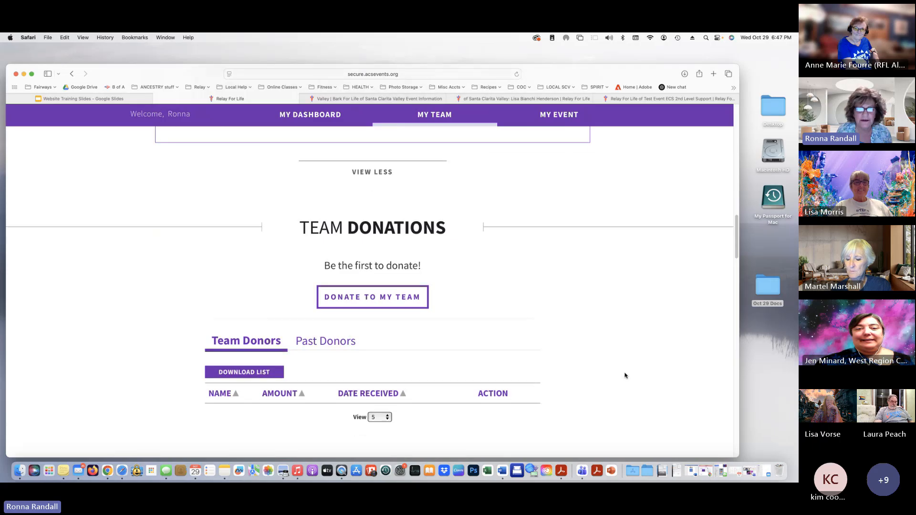
scroll(625, 375, "down", 6)
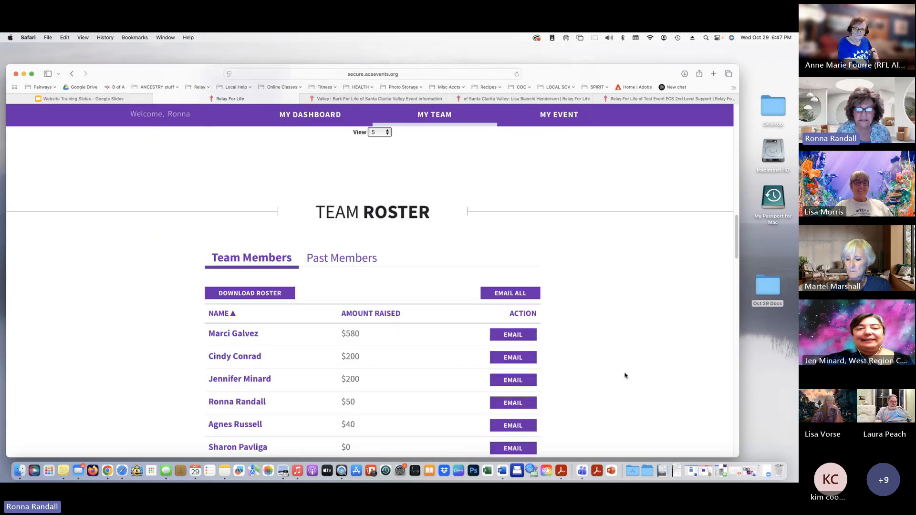
scroll(624, 376, "down", 3)
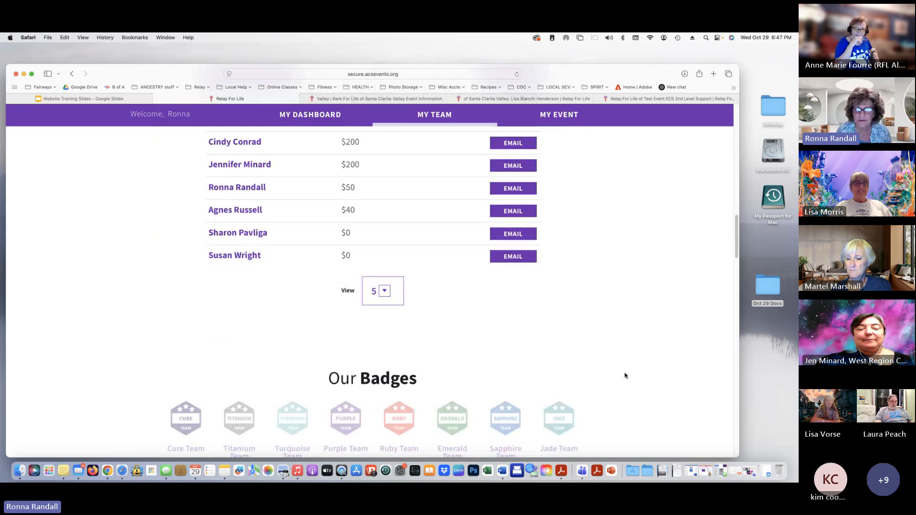
scroll(625, 376, "up", 5)
scroll(625, 375, "up", 18)
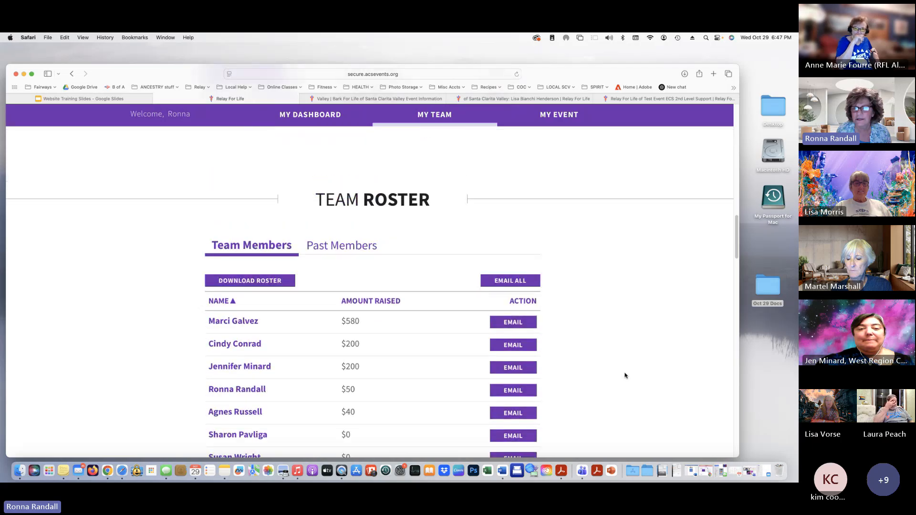
scroll(624, 375, "up", 10)
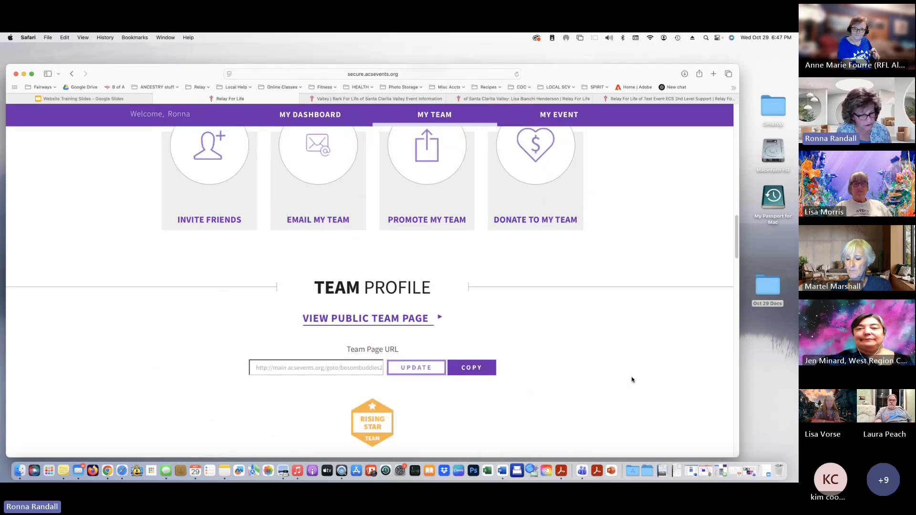
scroll(362, 256, "up", 5)
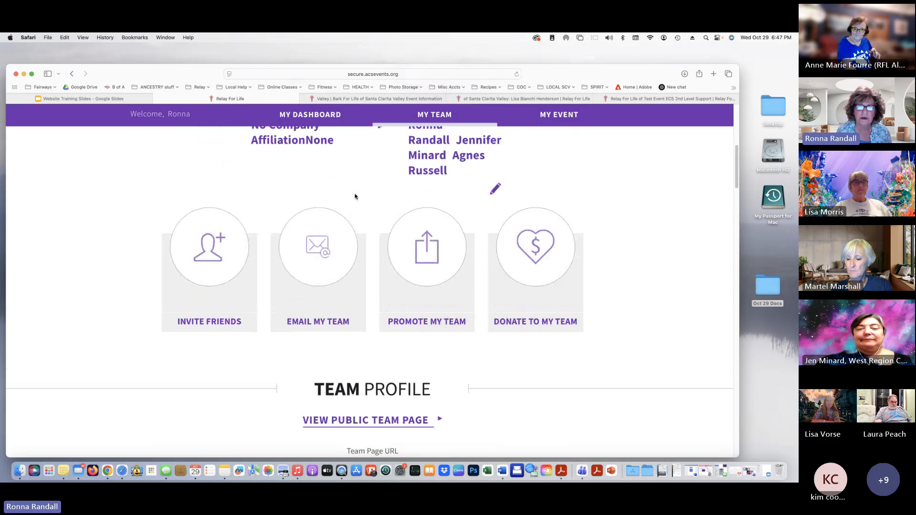
scroll(329, 169, "up", 1)
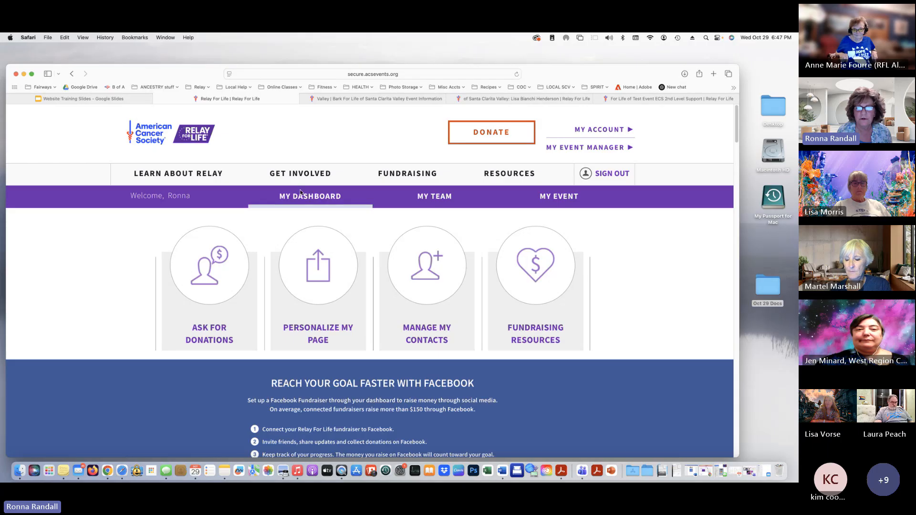
View the Santa Clarita Valley event page, sign out, and start the Website Training Slides slideshow
left_click(559, 196)
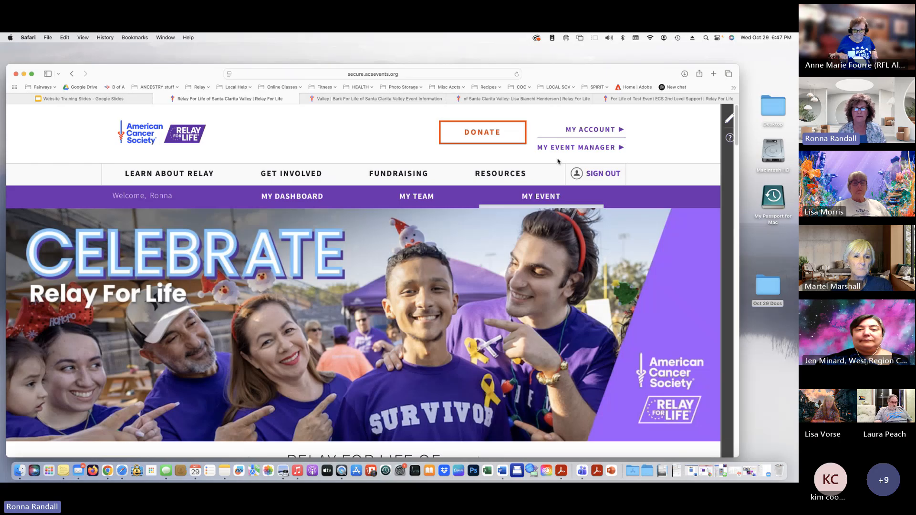
left_click(596, 174)
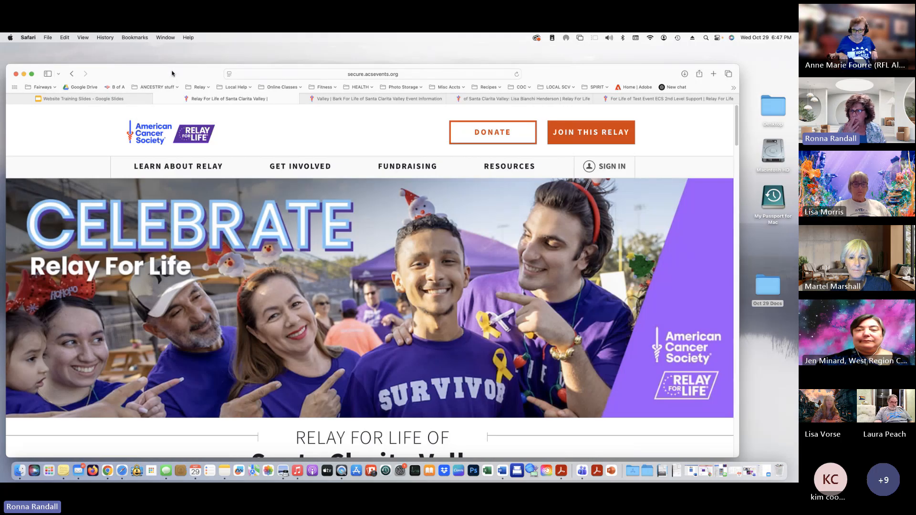
left_click(81, 100)
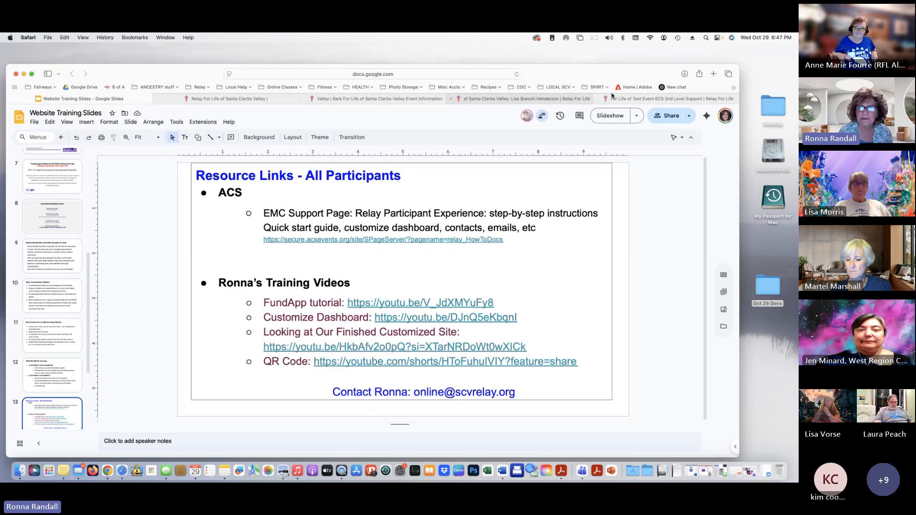
left_click(615, 116)
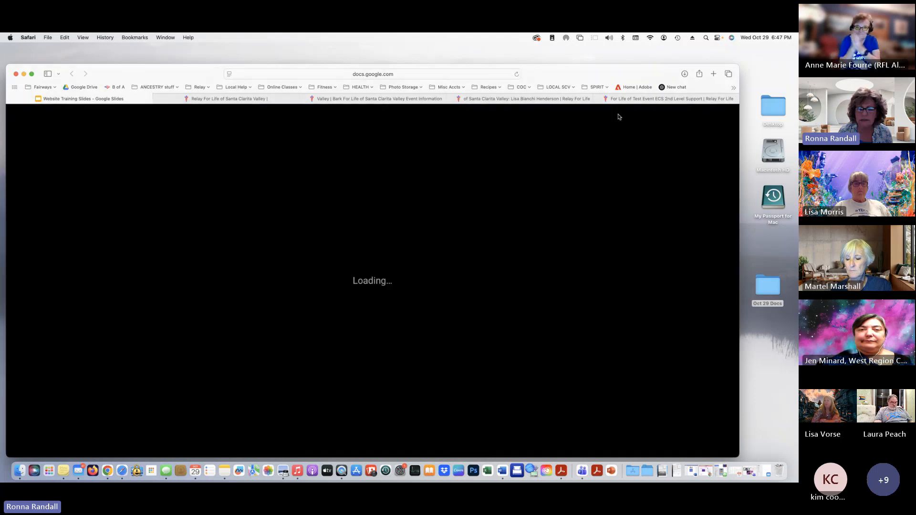
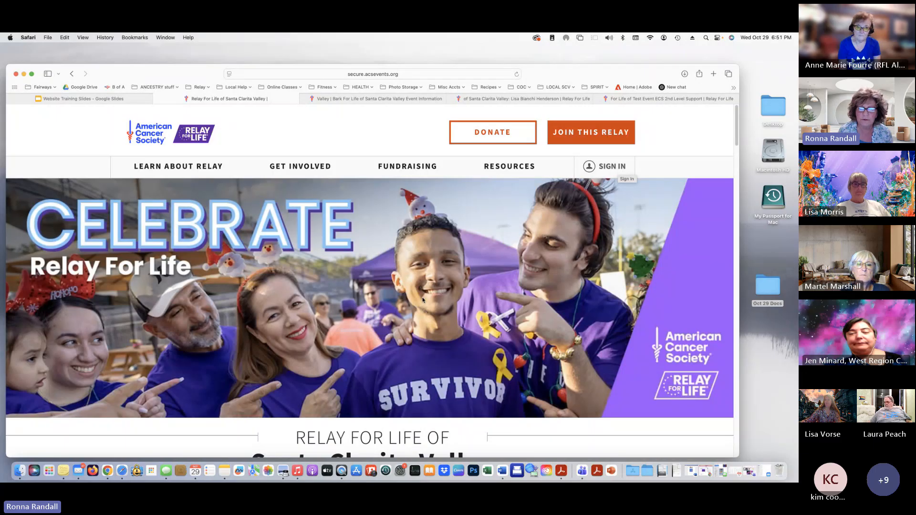
Sign in with the saved login suggestion to reach the Santa Clarita Valley participant dashboard
scroll(613, 129, "down", 2)
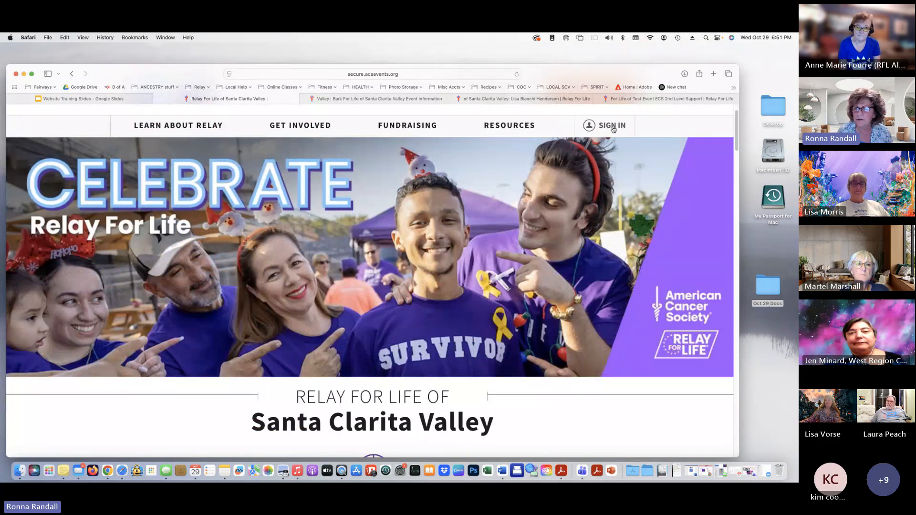
left_click(611, 126)
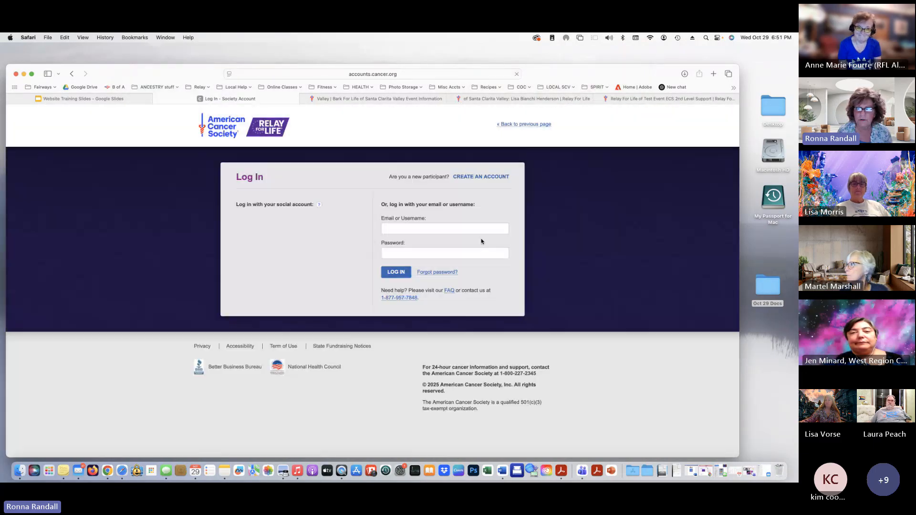
left_click(434, 246)
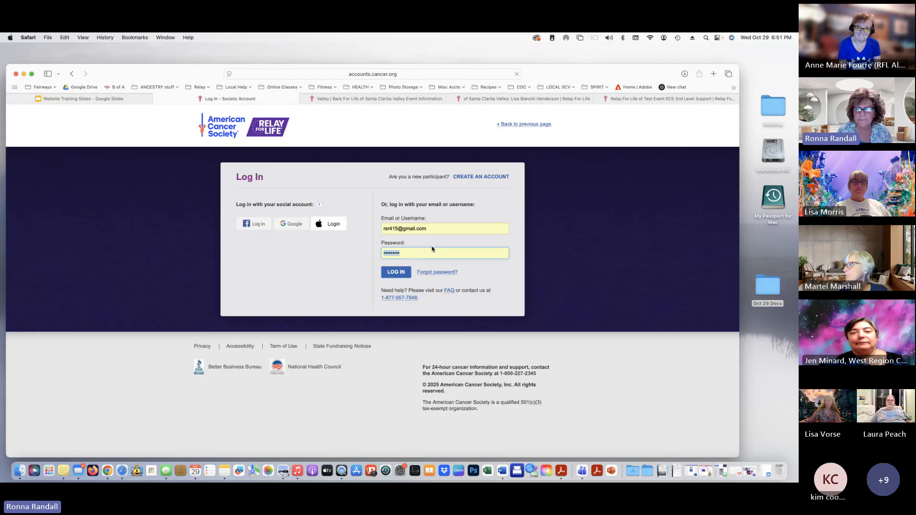
left_click(406, 272)
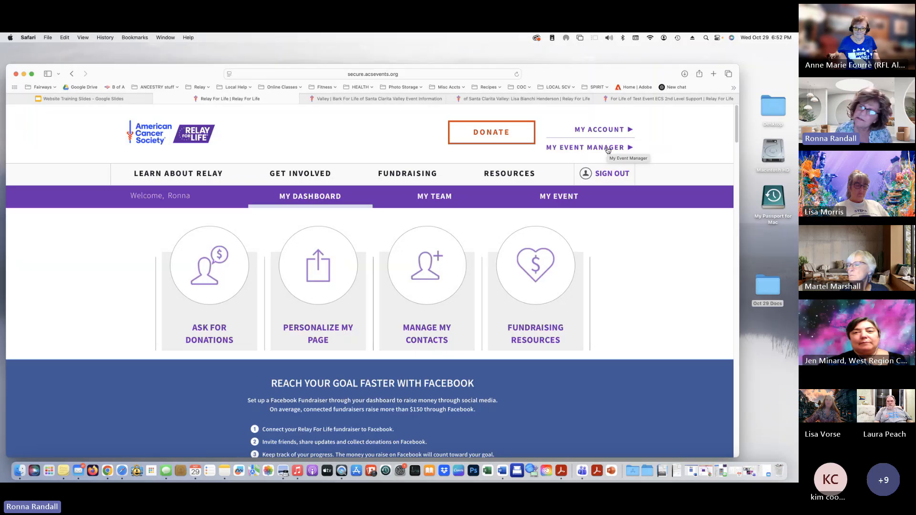
Open My Event Manager, zoom in, and review the event options and location details
left_click(578, 148)
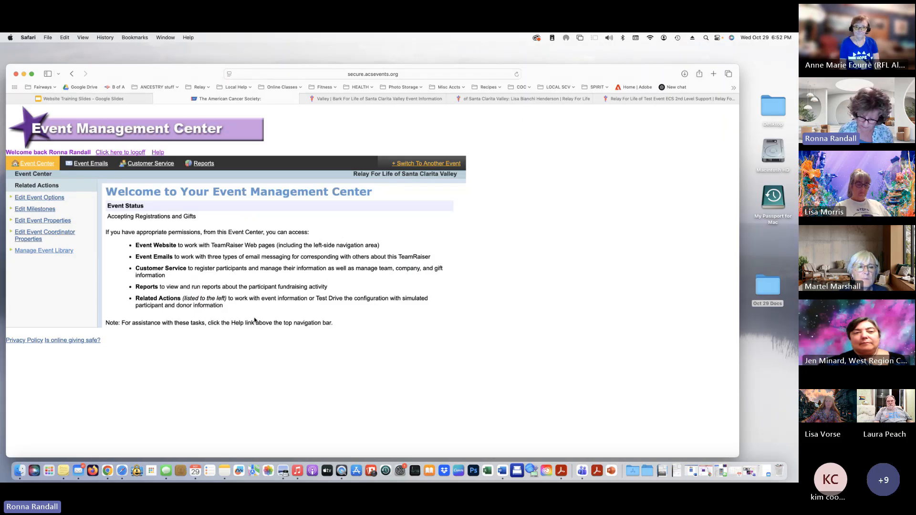
key("super+equal")
key("super+equal")
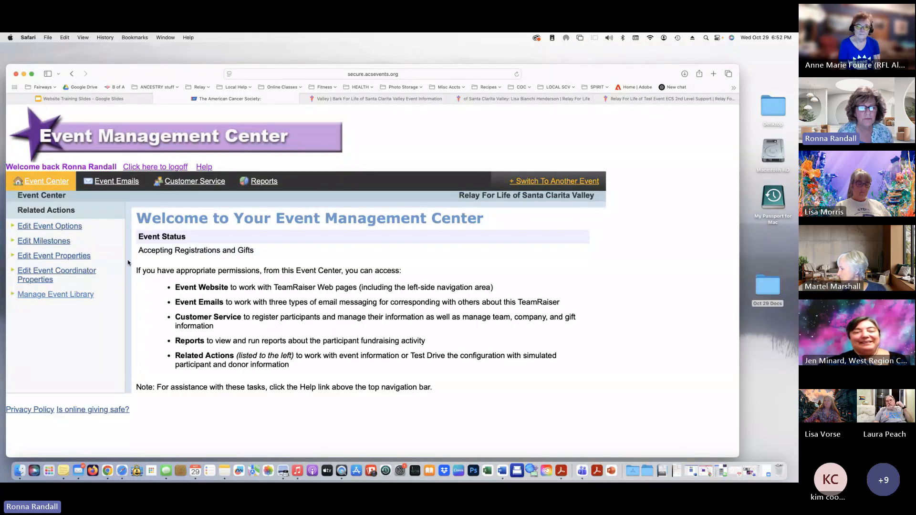
left_click(44, 228)
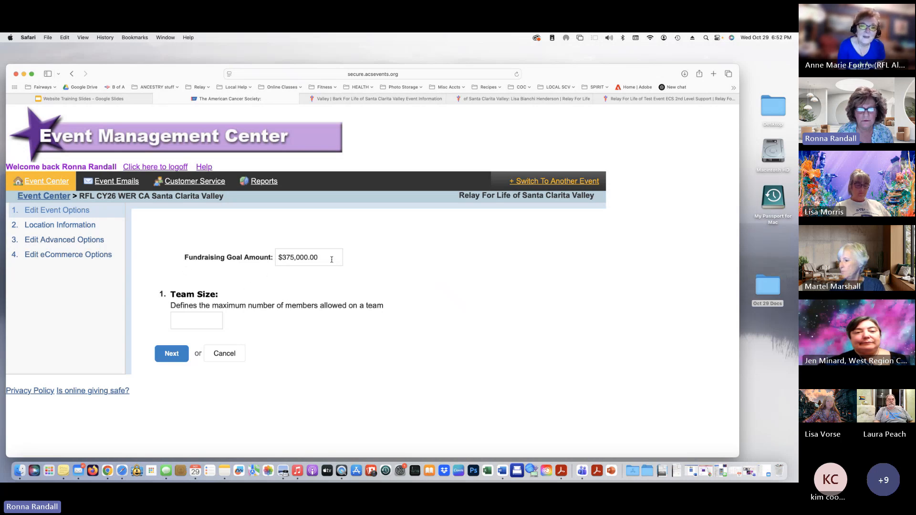
left_click(62, 229)
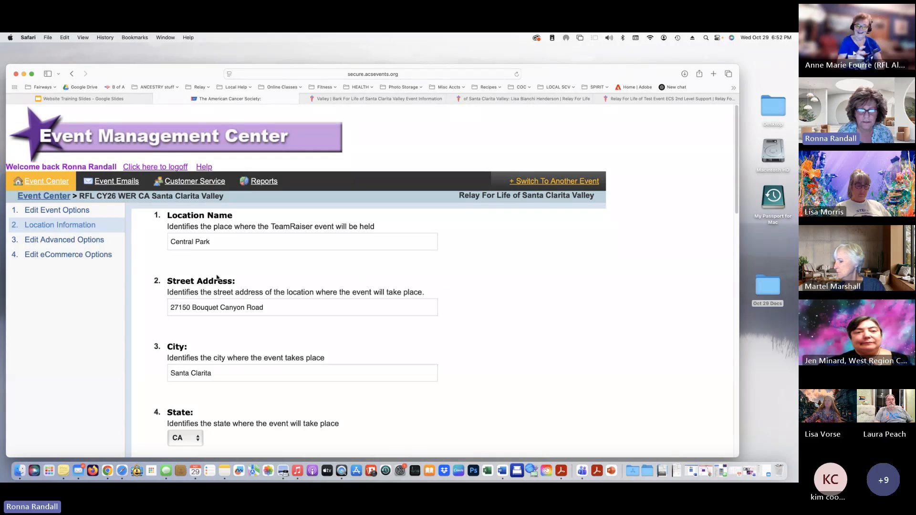
scroll(291, 292, "down", 5)
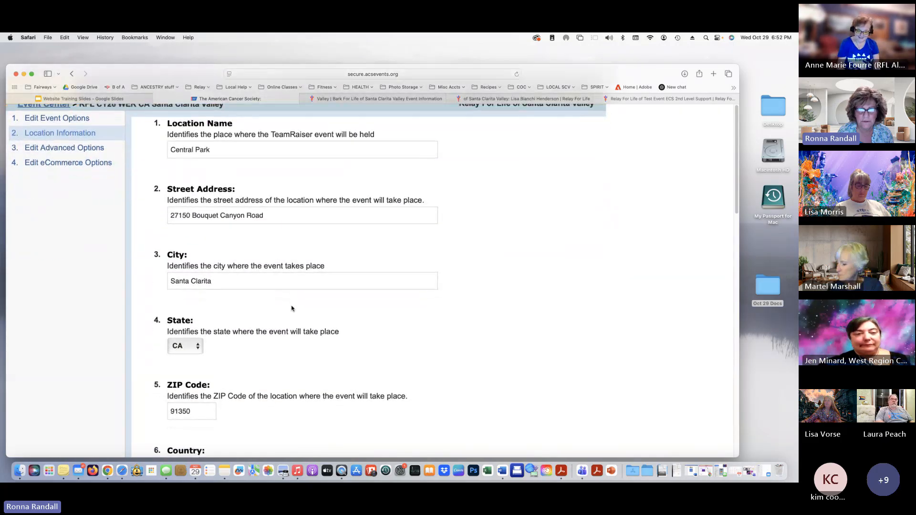
scroll(291, 308, "down", 5)
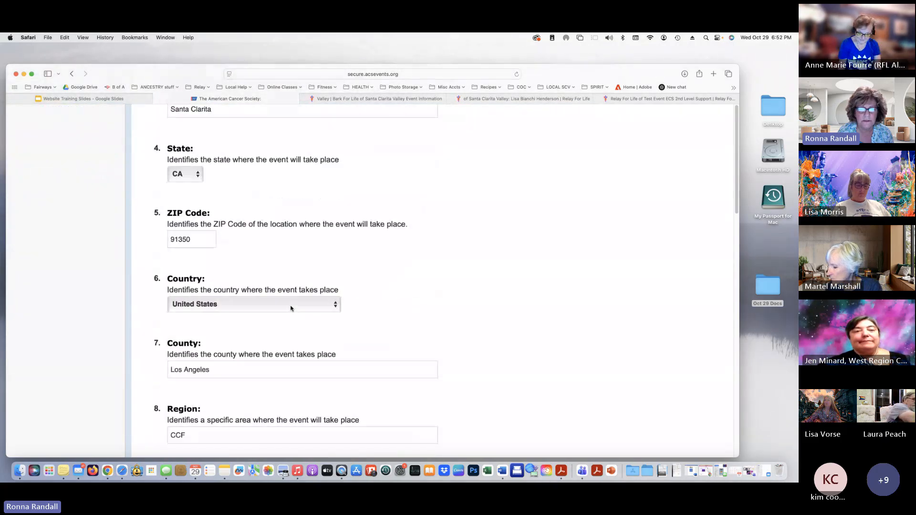
scroll(290, 308, "down", 7)
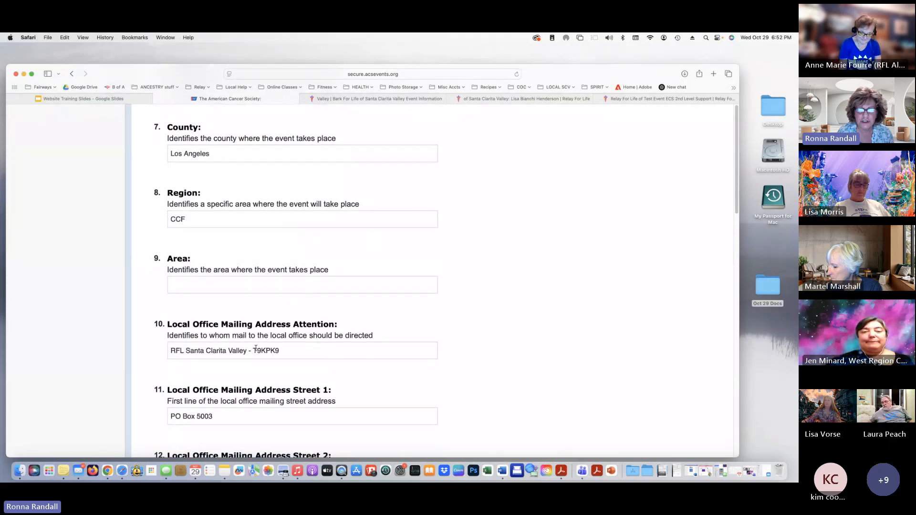
scroll(254, 347, "down", 1)
scroll(254, 346, "down", 4)
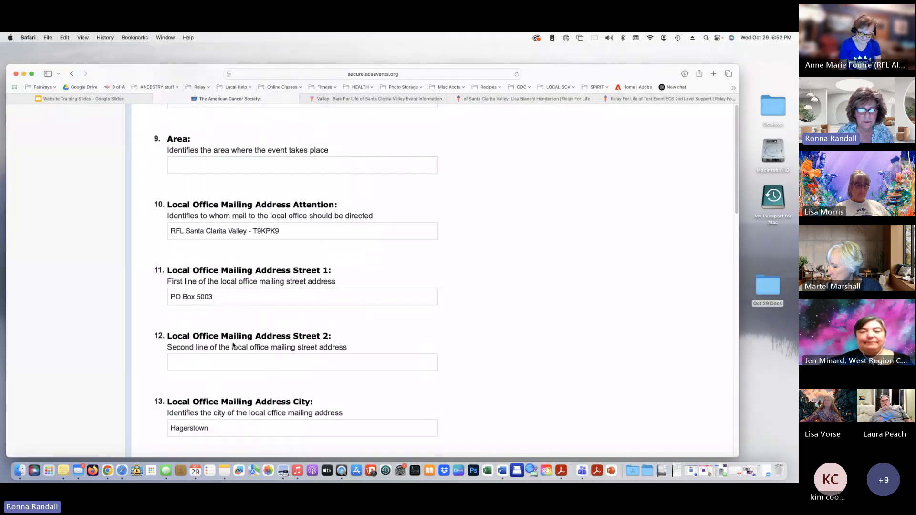
scroll(233, 343, "up", 13)
scroll(233, 343, "up", 6)
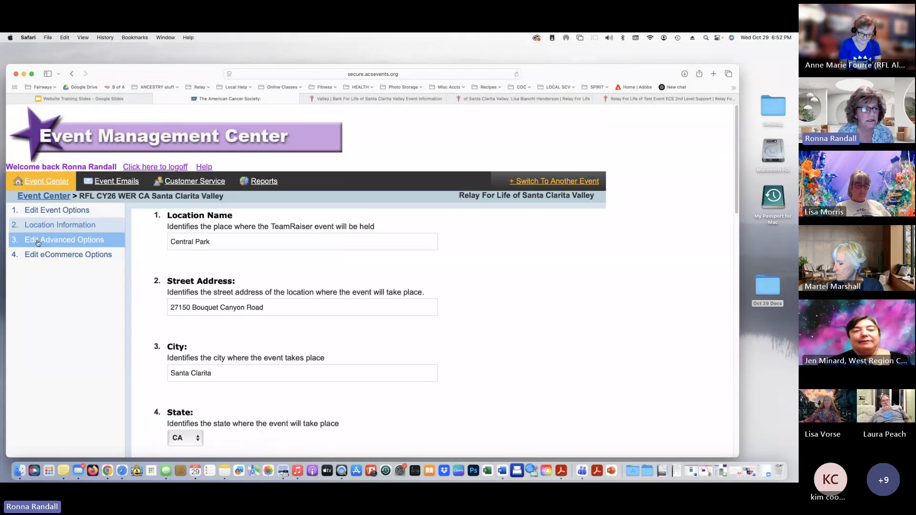
Review the advanced and eCommerce options, then return to the Event Center home
left_click(38, 242)
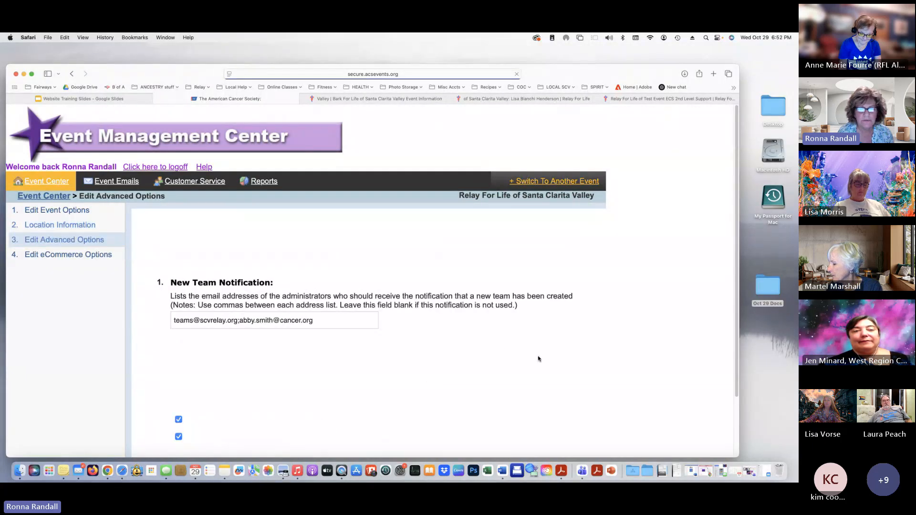
scroll(389, 374, "down", 3)
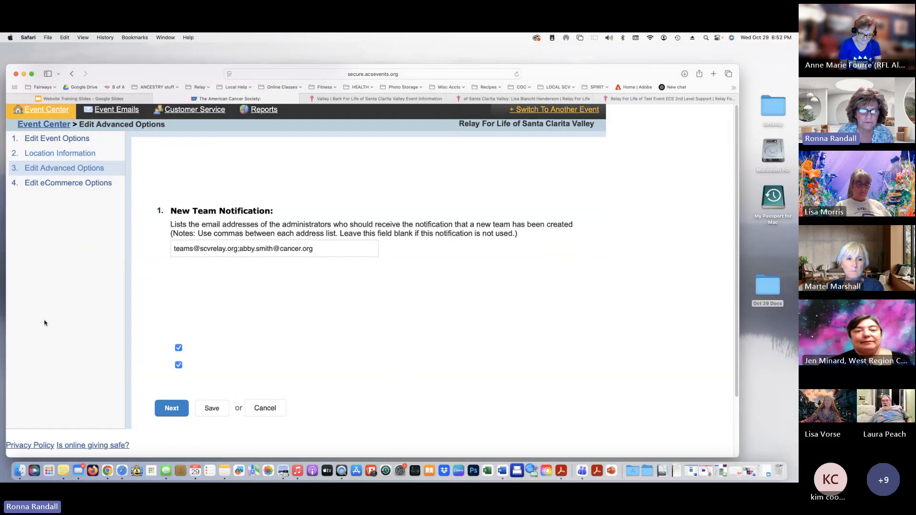
left_click(54, 183)
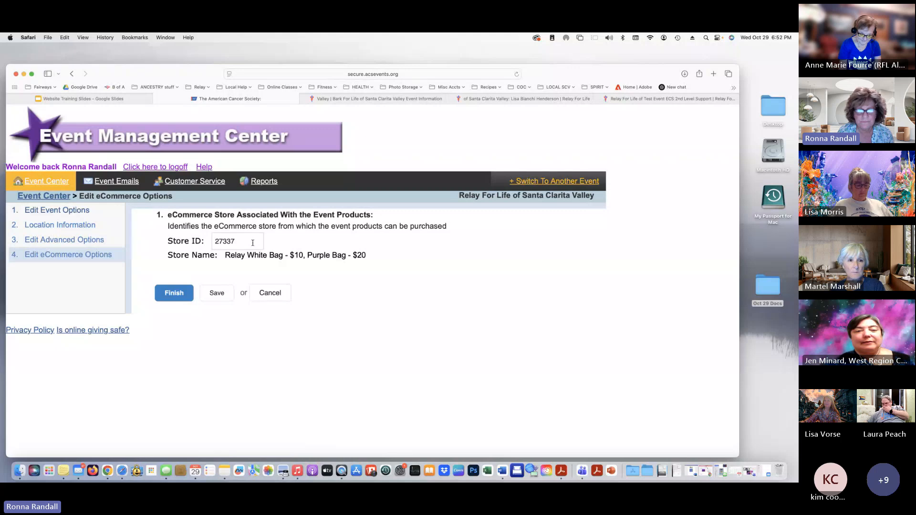
left_click(52, 199)
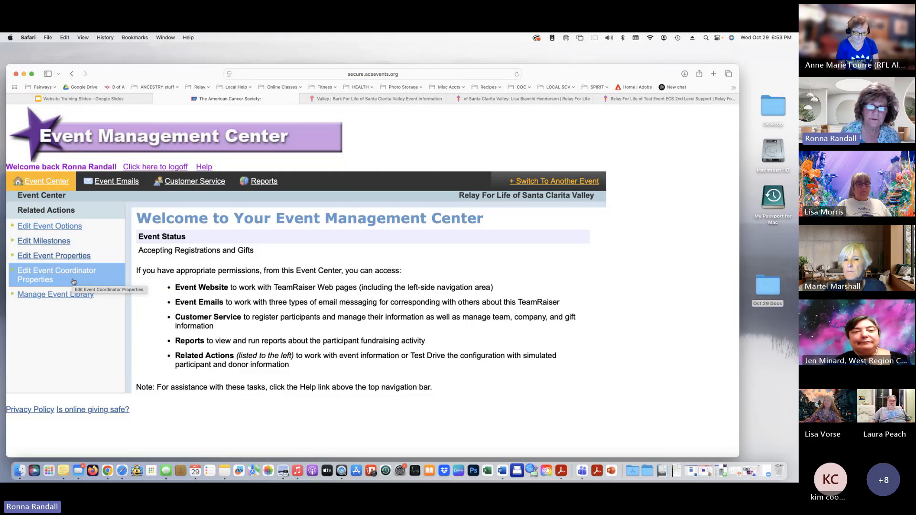
left_click(55, 294)
scroll(317, 285, "down", 3)
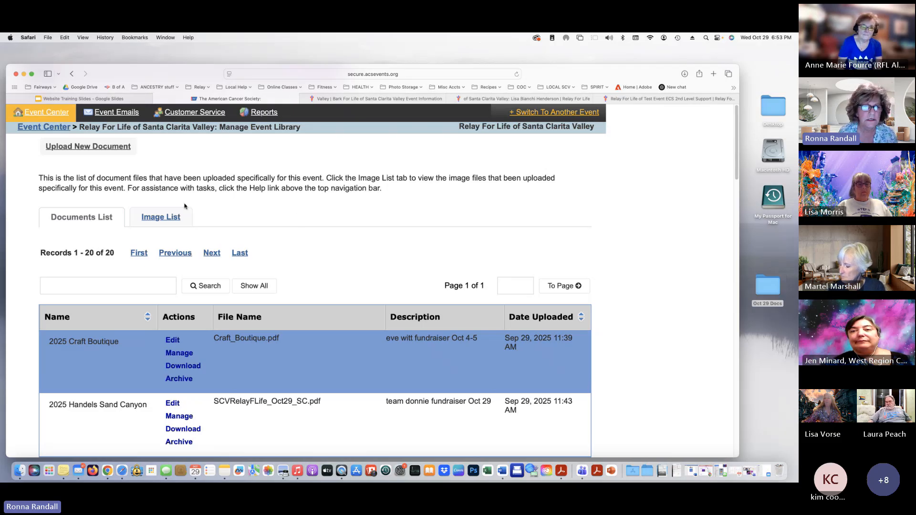
left_click(162, 221)
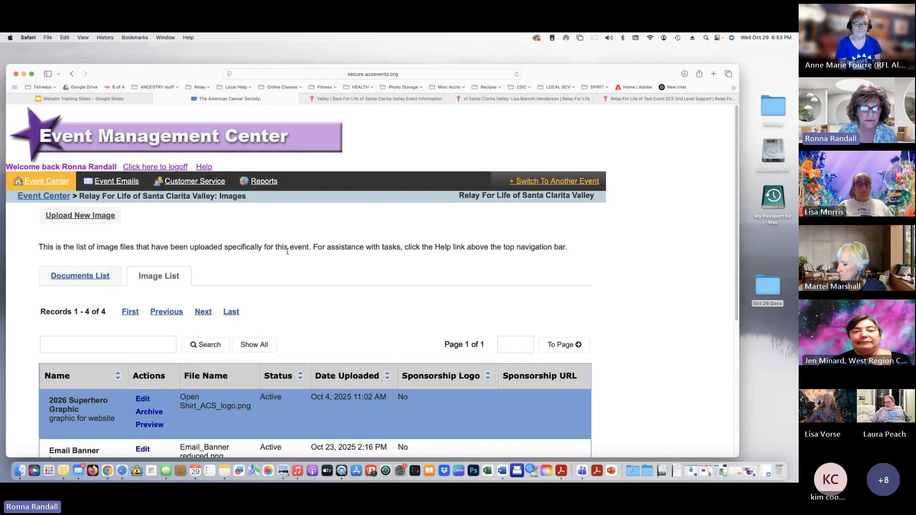
scroll(287, 253, "down", 3)
scroll(282, 263, "down", 2)
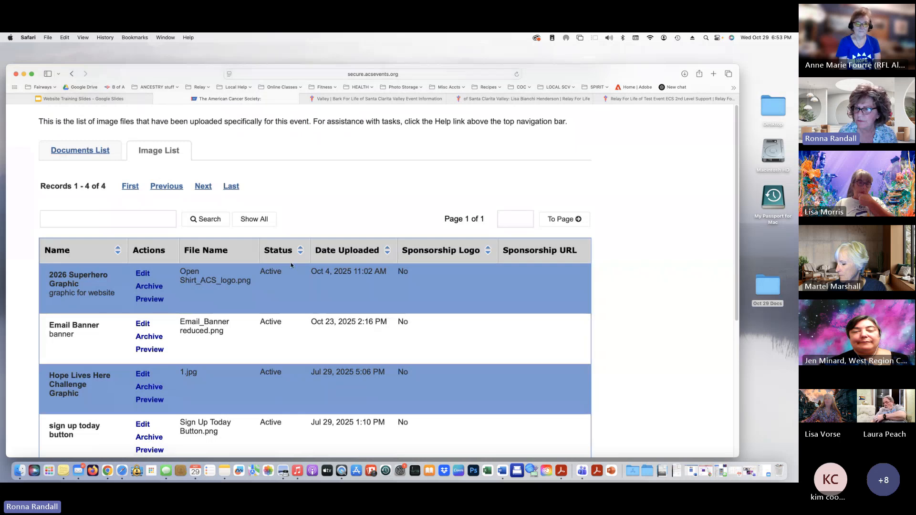
scroll(195, 262, "up", 2)
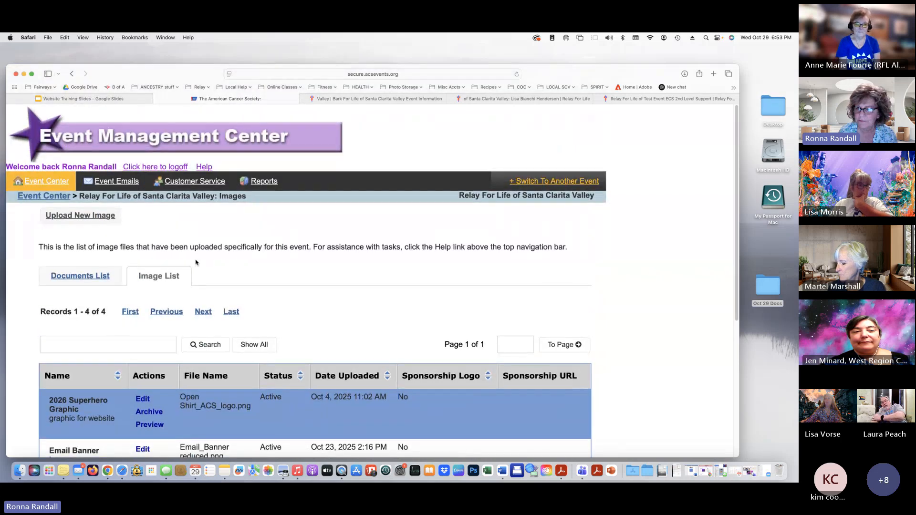
left_click(45, 196)
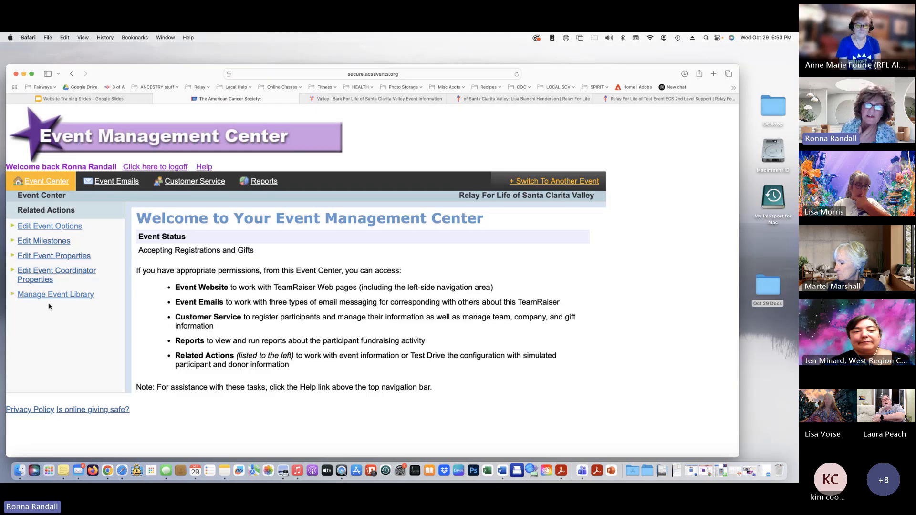
Look through the Emails and Customer Service areas, then scroll through the 12 saved reports
left_click(109, 183)
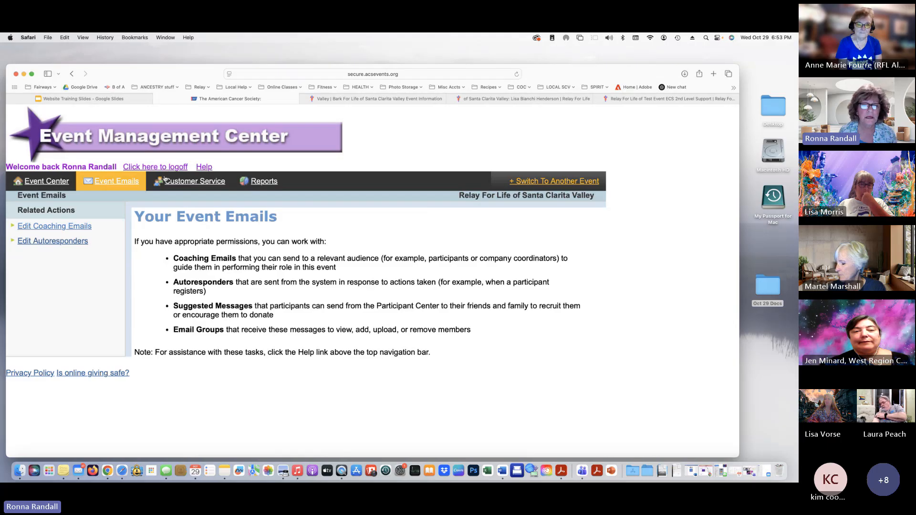
left_click(194, 182)
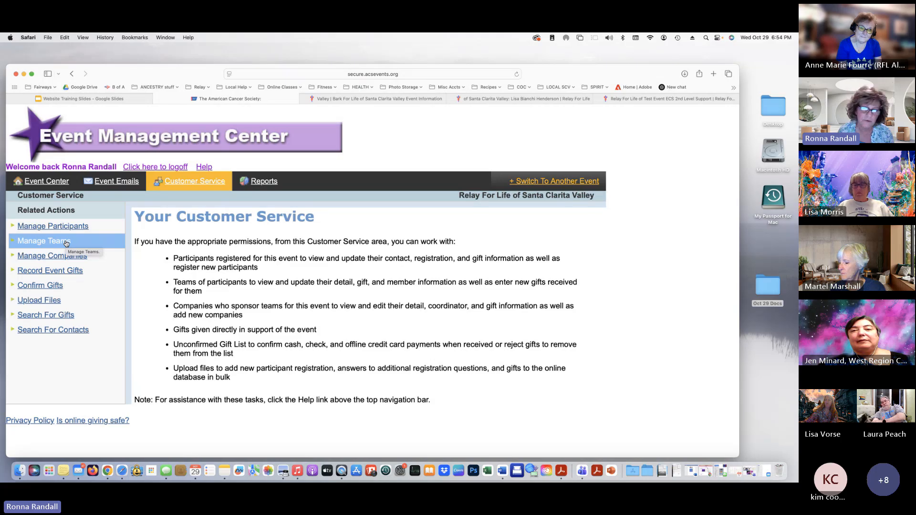
left_click(271, 182)
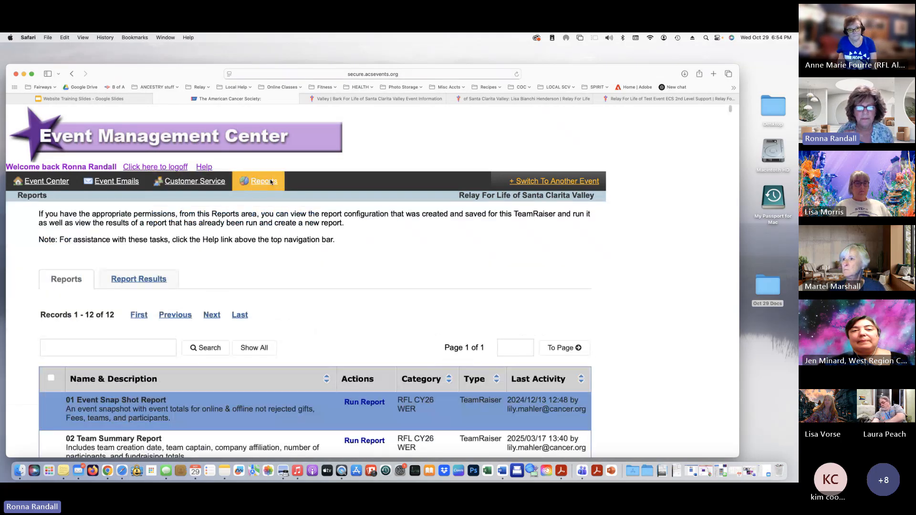
scroll(581, 372, "down", 5)
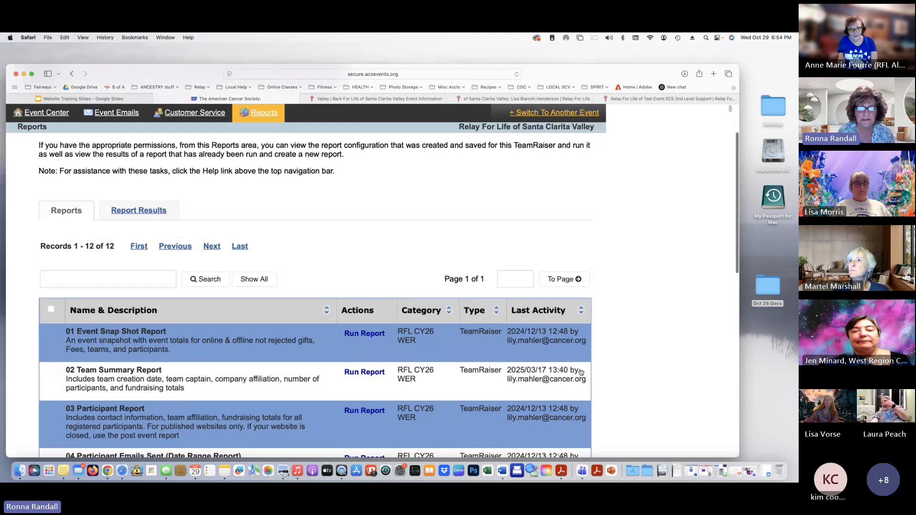
scroll(581, 373, "down", 3)
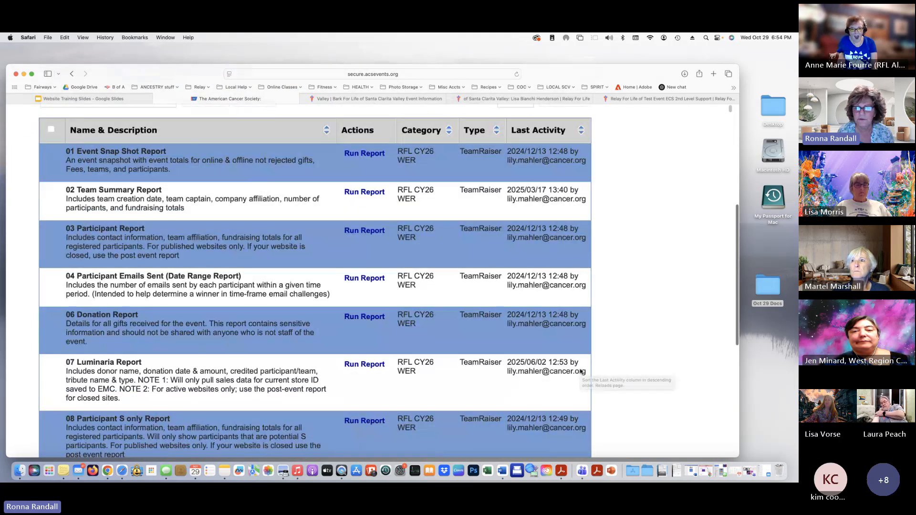
scroll(581, 372, "down", 4)
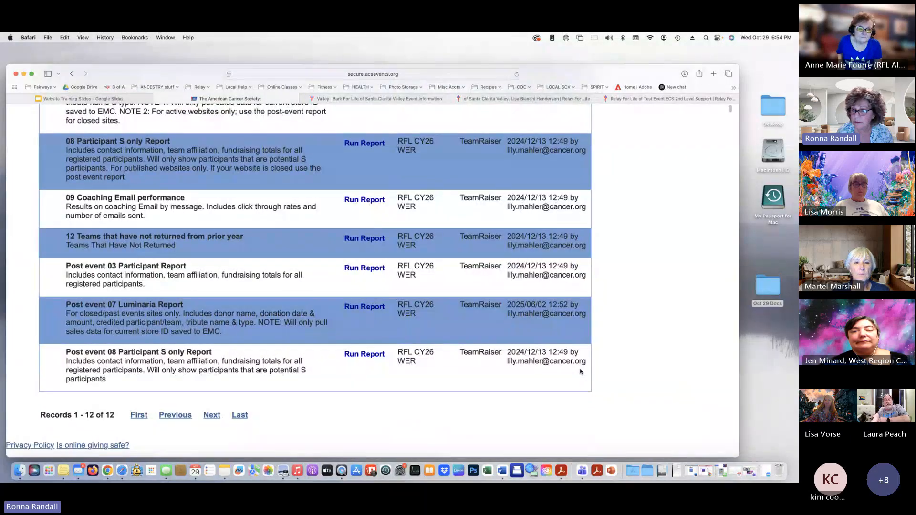
scroll(581, 372, "up", 6)
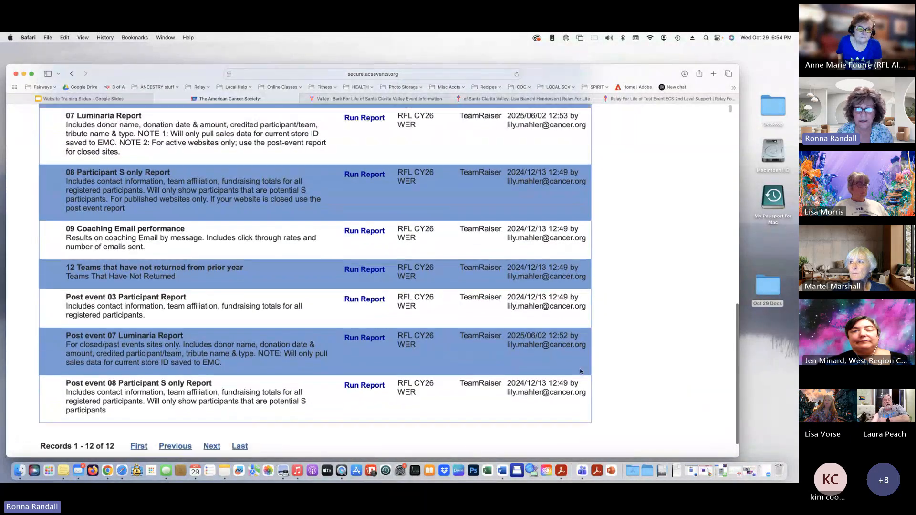
scroll(581, 372, "up", 5)
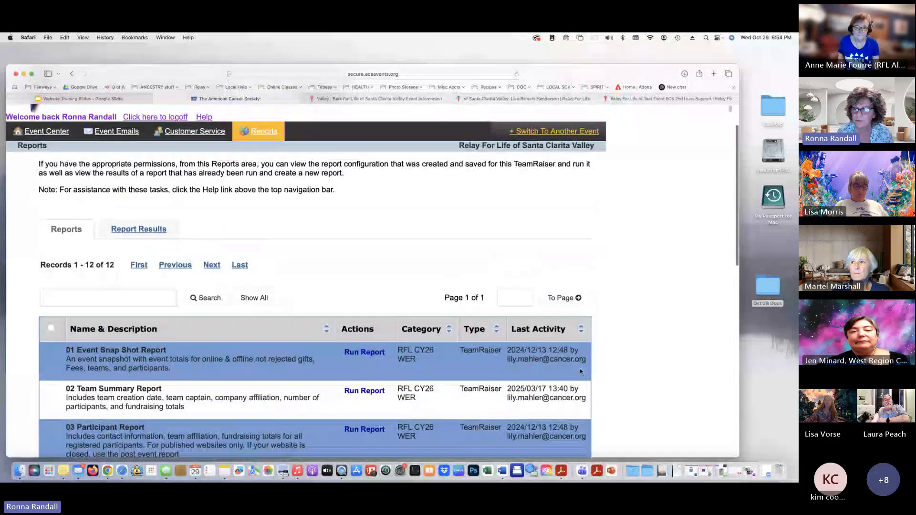
scroll(421, 281, "up", 2)
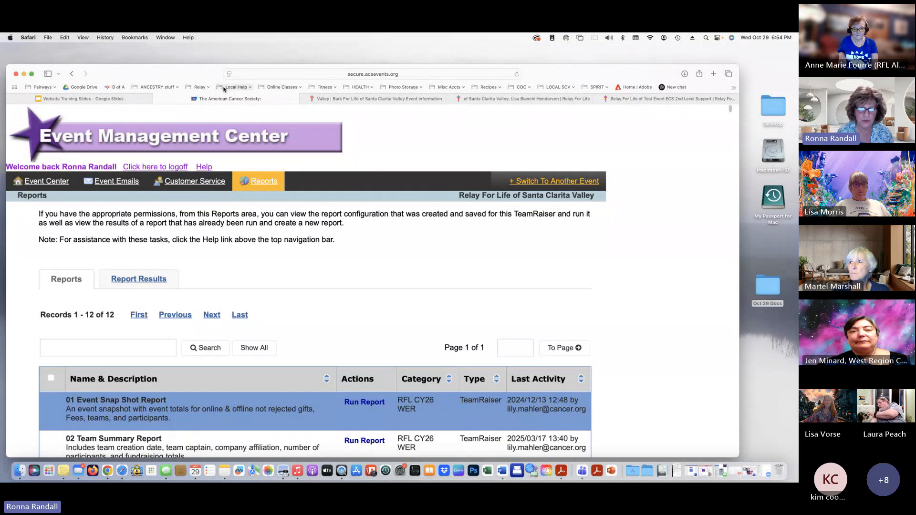
Load the event website from the Relay bookmarks and move Safari left to reveal desktop folders
left_click(201, 88)
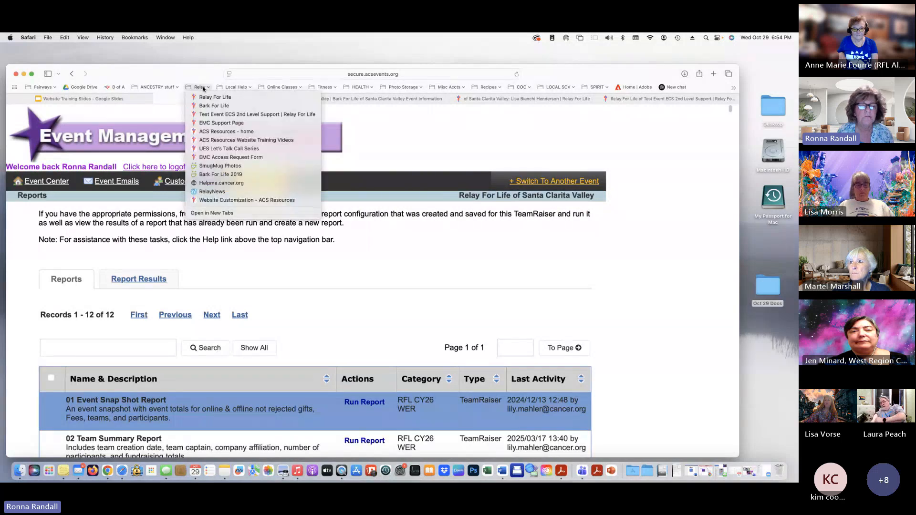
left_click(206, 97)
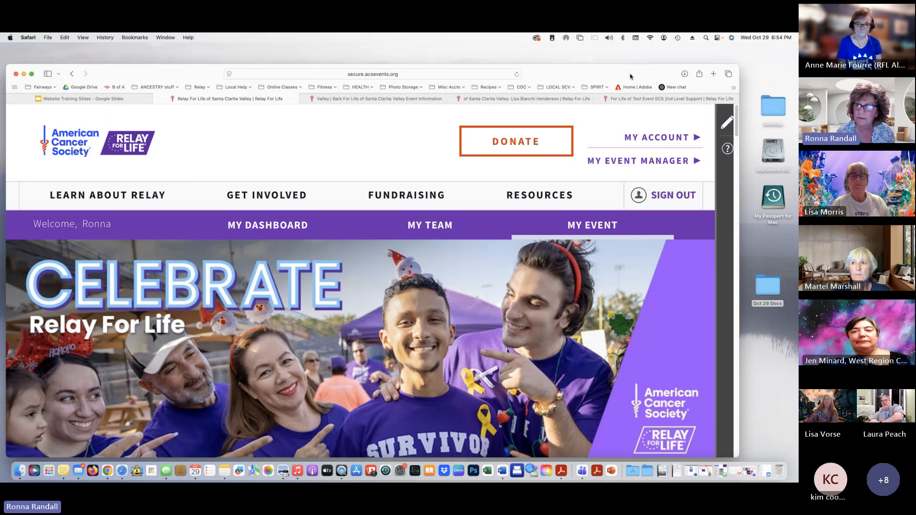
left_click_drag(630, 76, 545, 69)
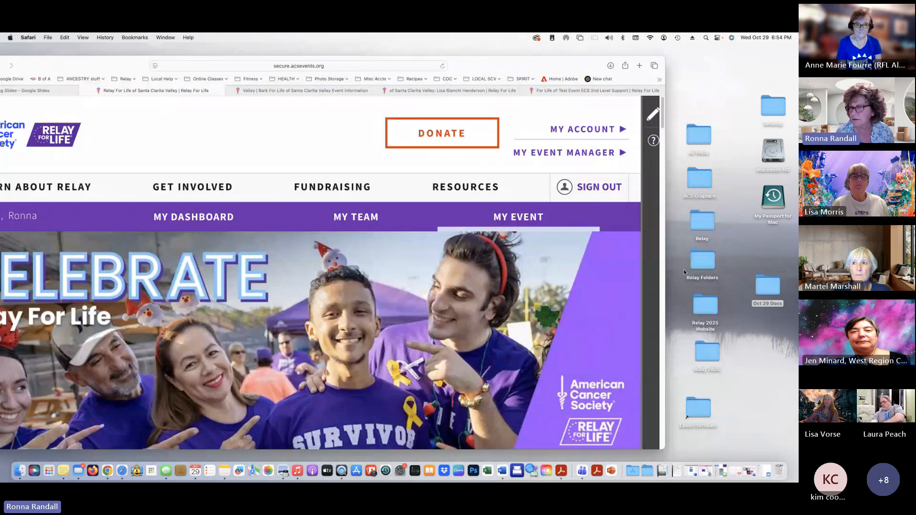
double_click(697, 264)
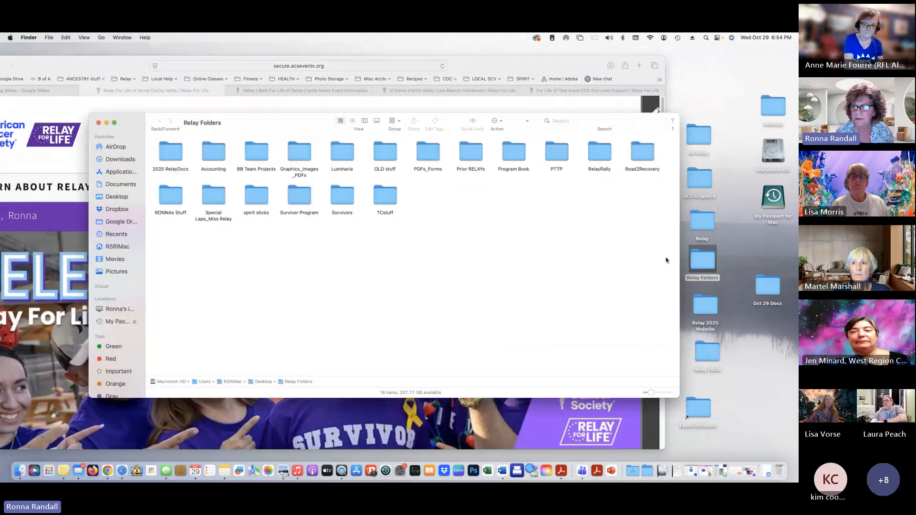
left_click_drag(679, 398, 692, 313)
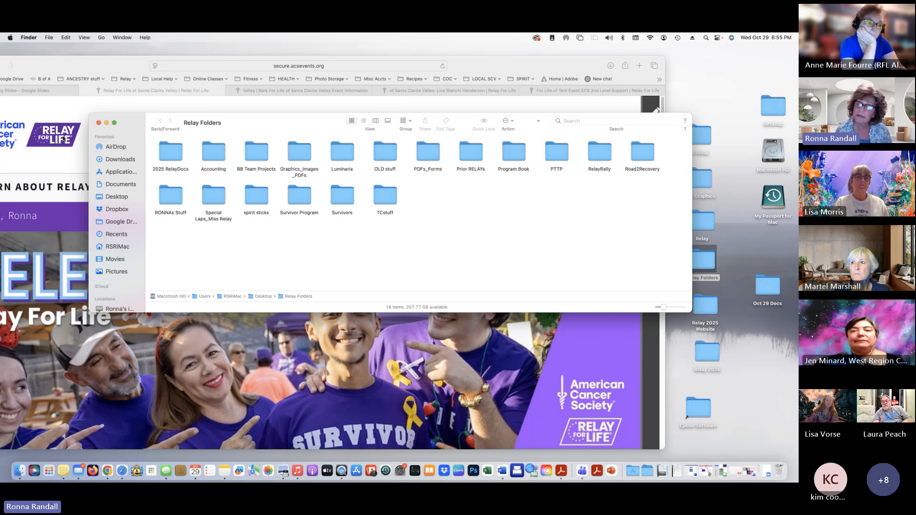
left_click(99, 123)
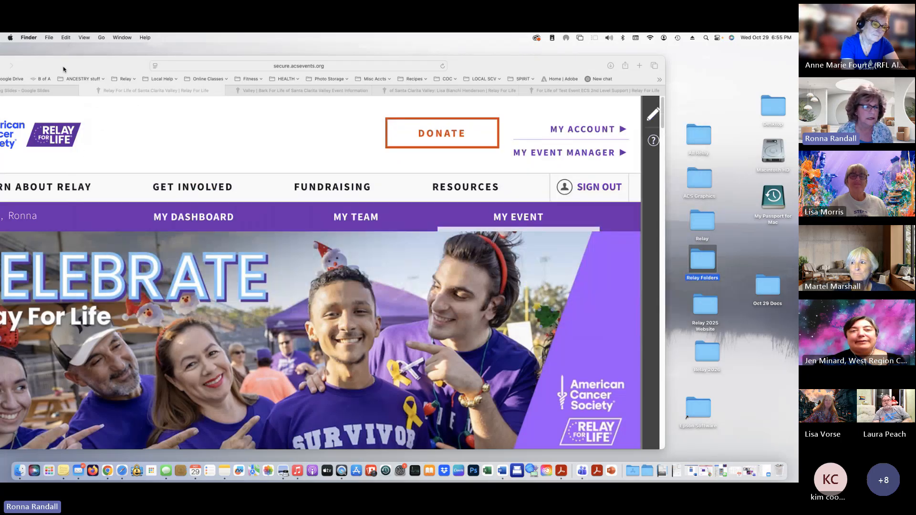
Move Safari back into place and open the ? help on editing event website sections
left_click_drag(63, 69, 153, 68)
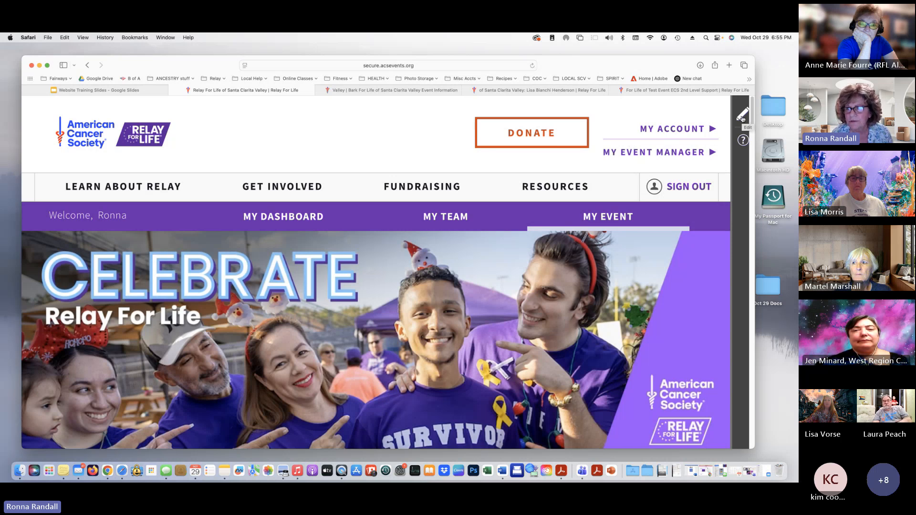
left_click(743, 141)
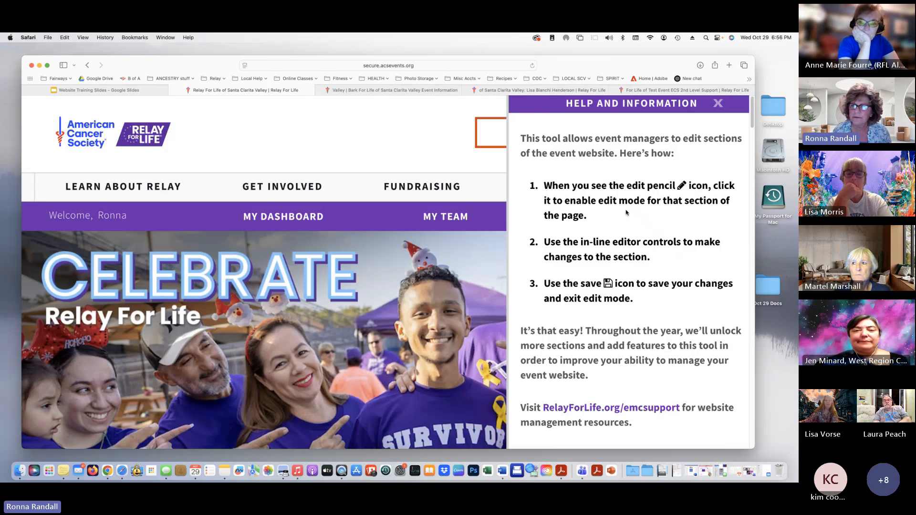
scroll(626, 212, "down", 1)
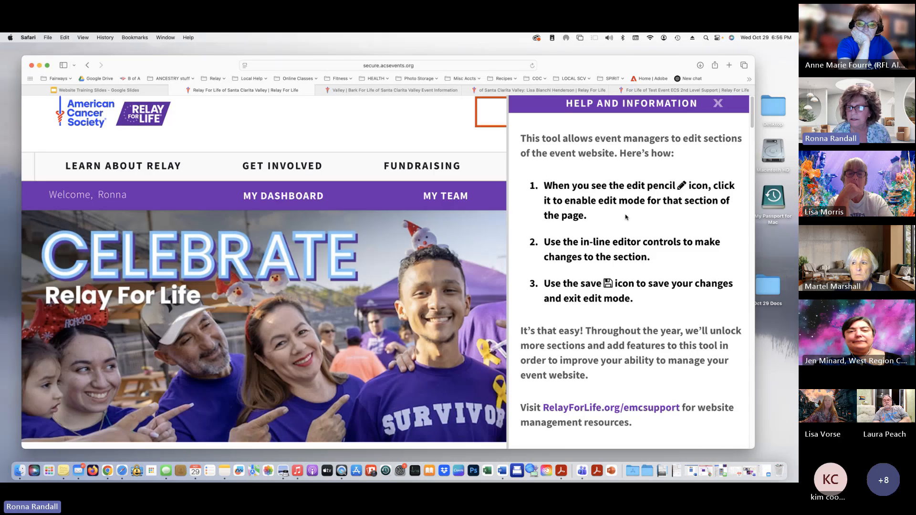
Close the help panel and zoom out to view the $34,780.24 raised and announcements
scroll(613, 343, "up", 1)
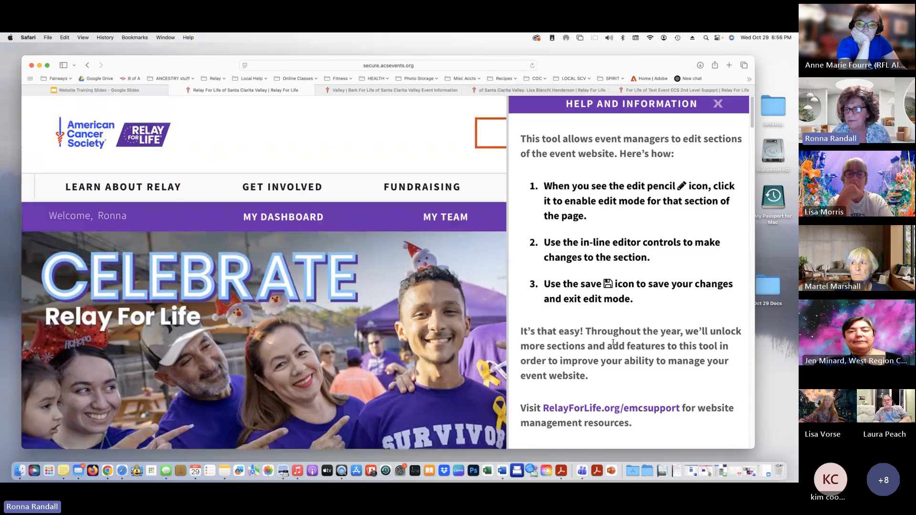
left_click(718, 103)
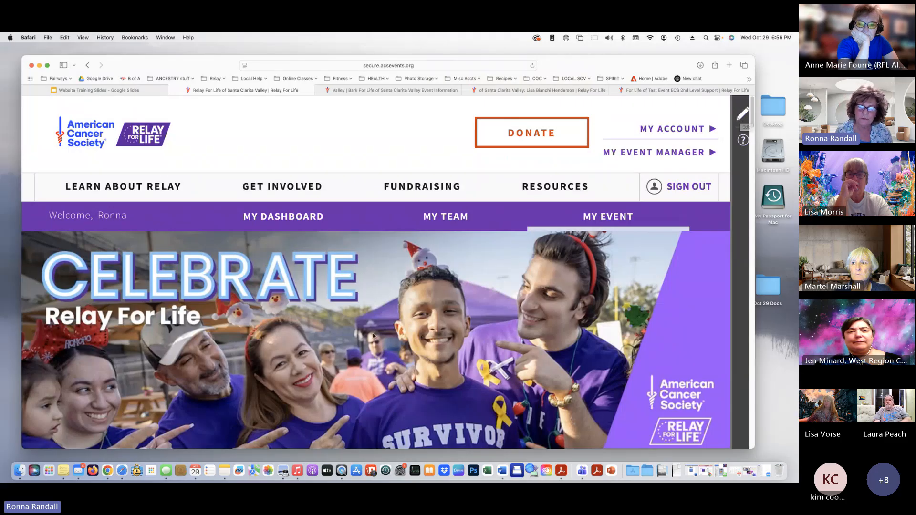
scroll(374, 336, "down", 10)
scroll(373, 336, "down", 3)
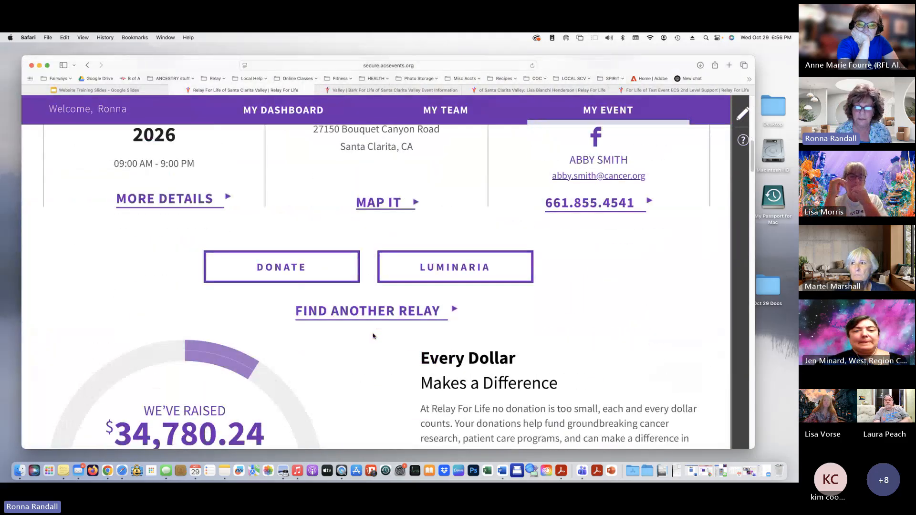
key("super+minus")
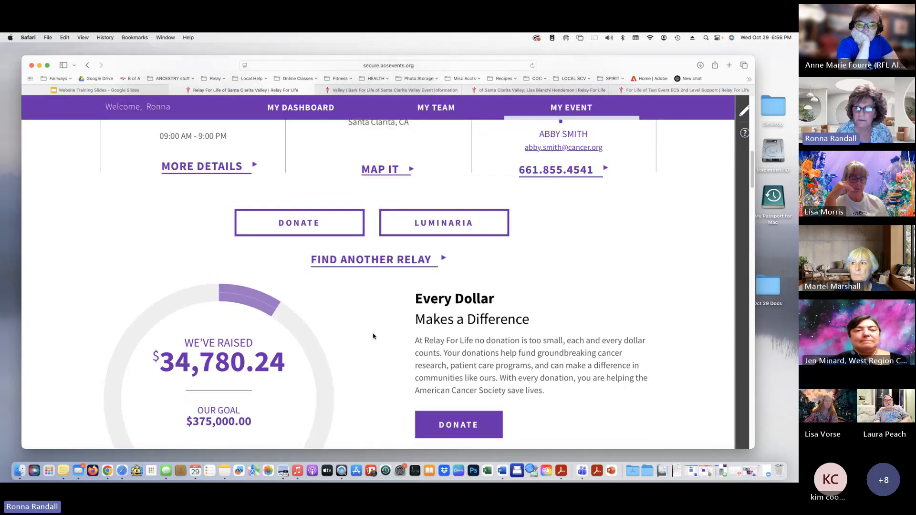
scroll(541, 384, "down", 6)
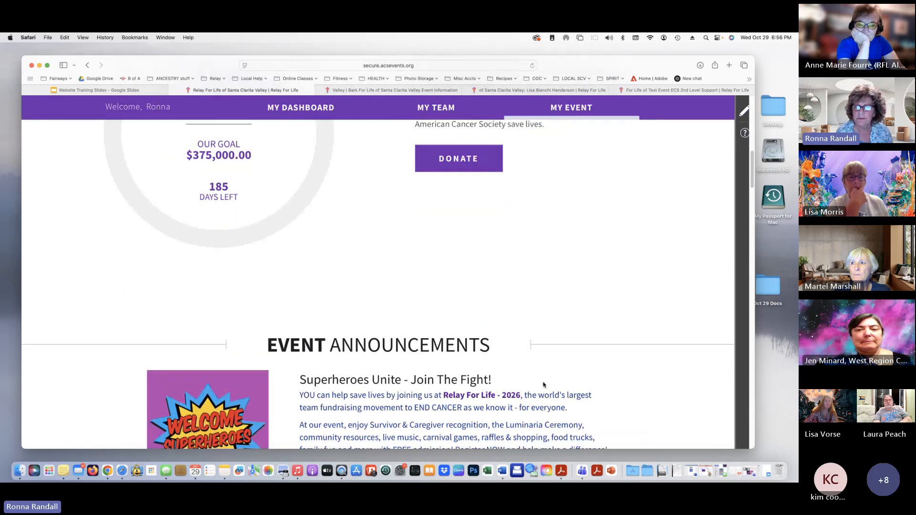
scroll(543, 384, "down", 8)
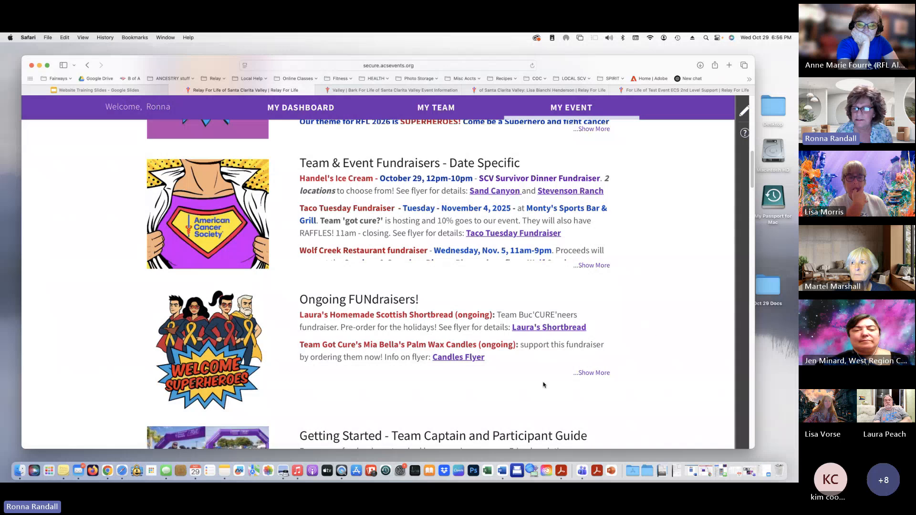
Turn on edit mode with the pencil icon and scroll to the Fall Fundraising Challenge announcement
left_click(743, 113)
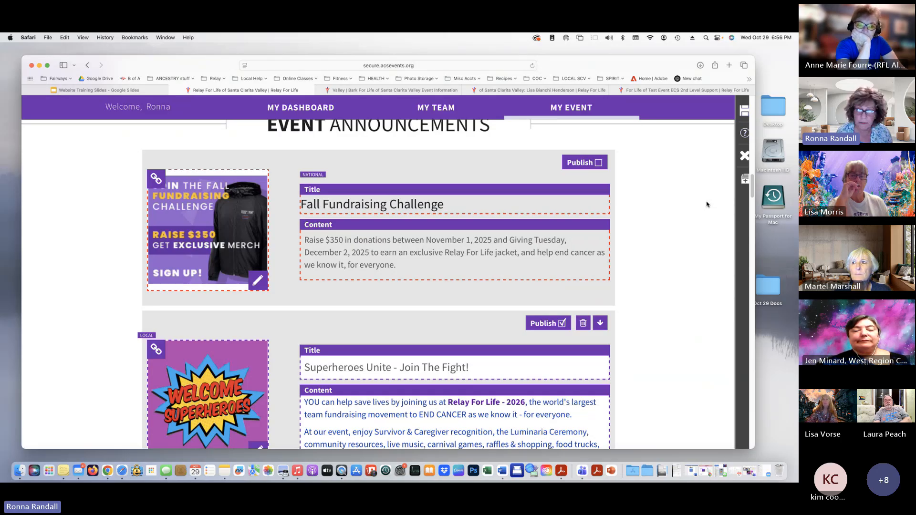
scroll(696, 220, "up", 5)
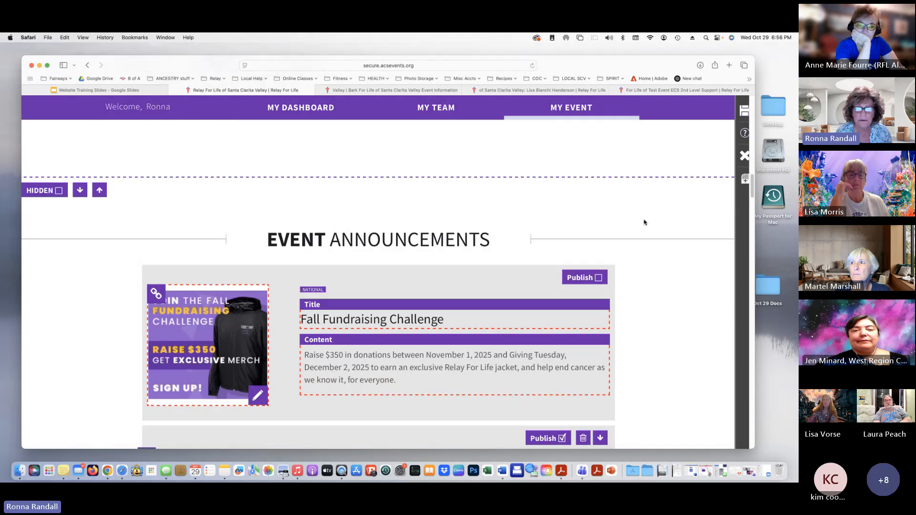
scroll(644, 221, "up", 8)
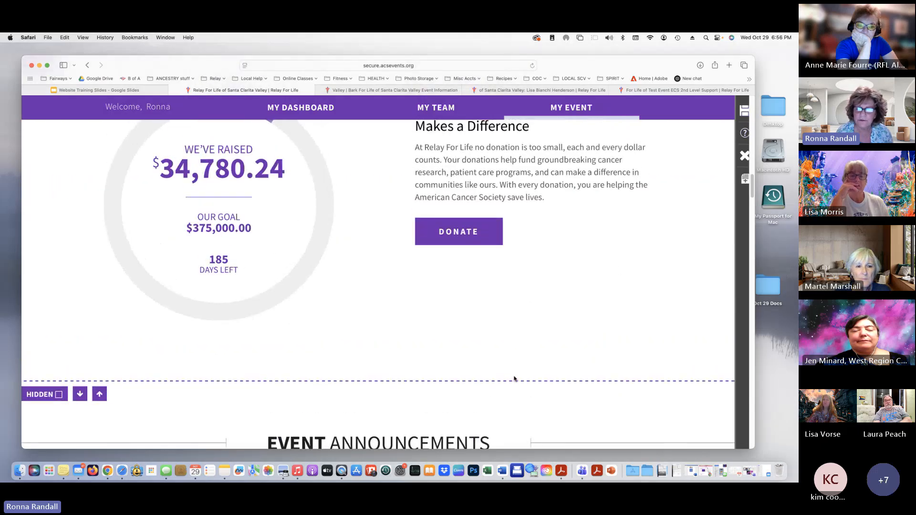
scroll(546, 364, "up", 7)
scroll(546, 364, "up", 18)
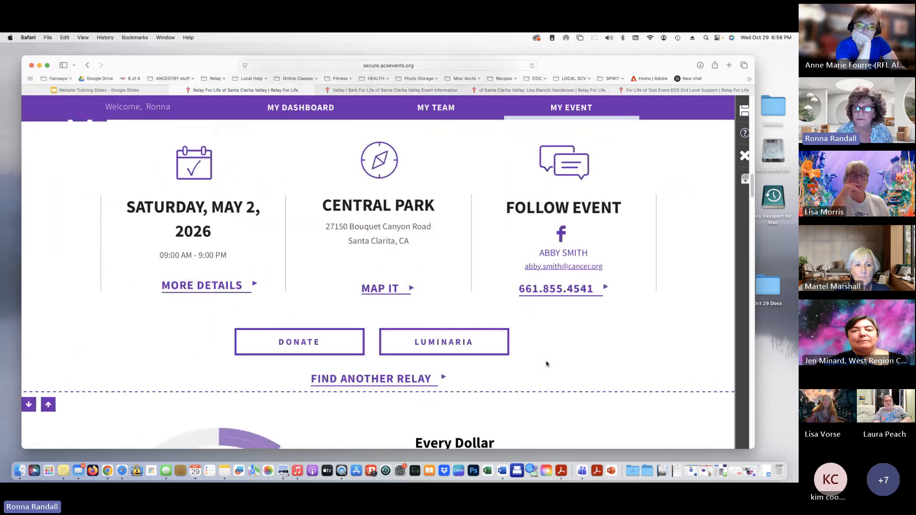
scroll(546, 363, "down", 8)
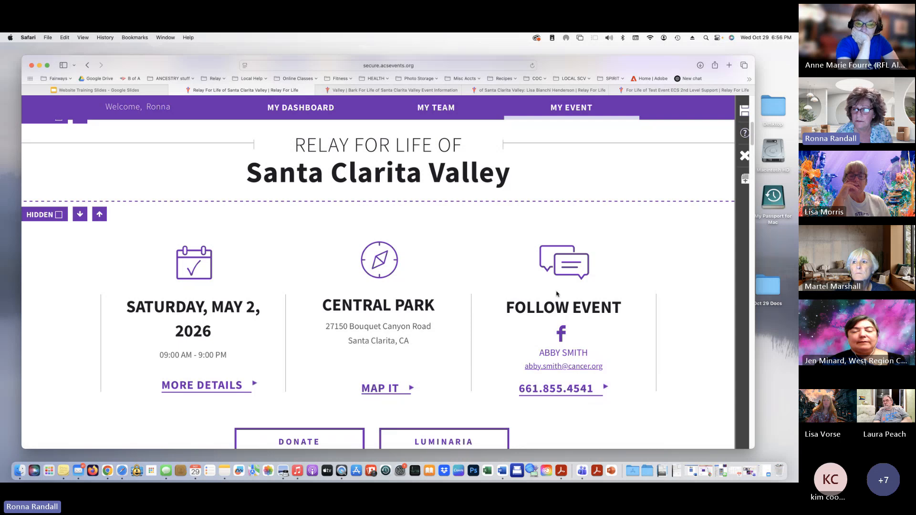
scroll(576, 399, "down", 4)
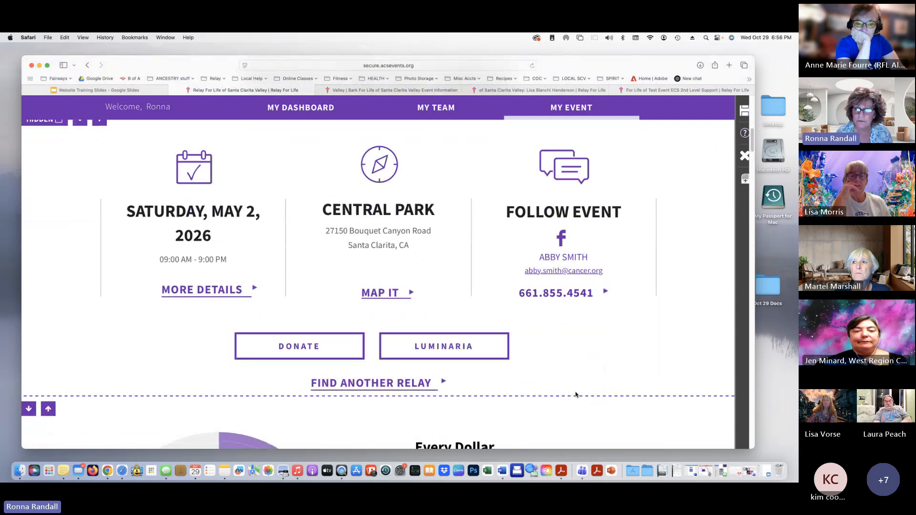
scroll(623, 317, "down", 5)
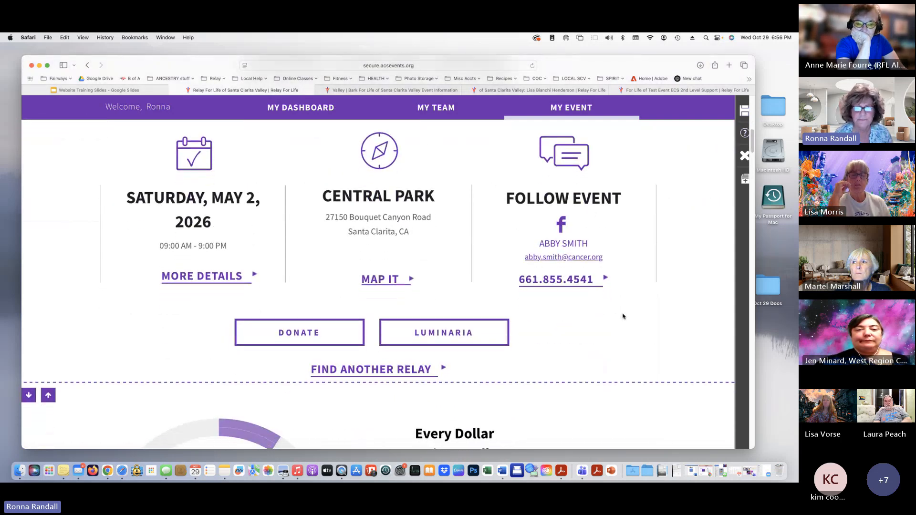
scroll(623, 317, "down", 6)
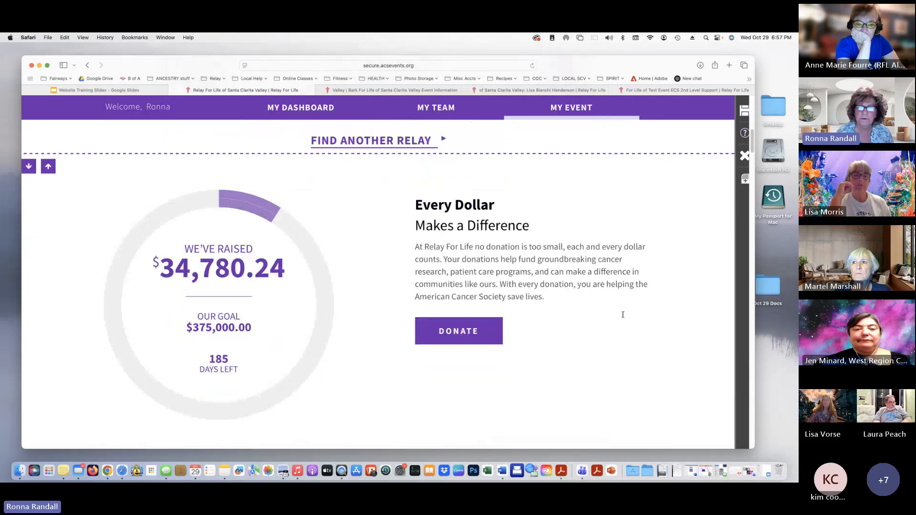
scroll(666, 291, "down", 4)
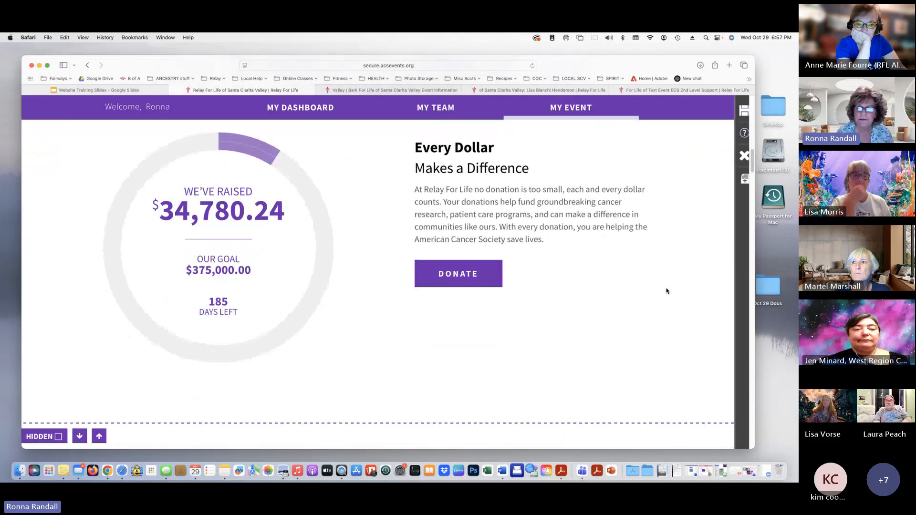
scroll(605, 297, "down", 7)
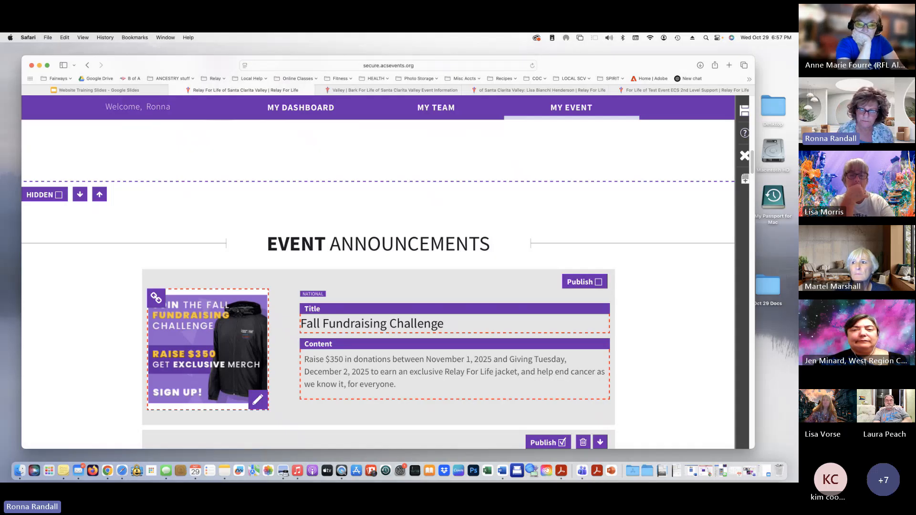
scroll(681, 400, "down", 5)
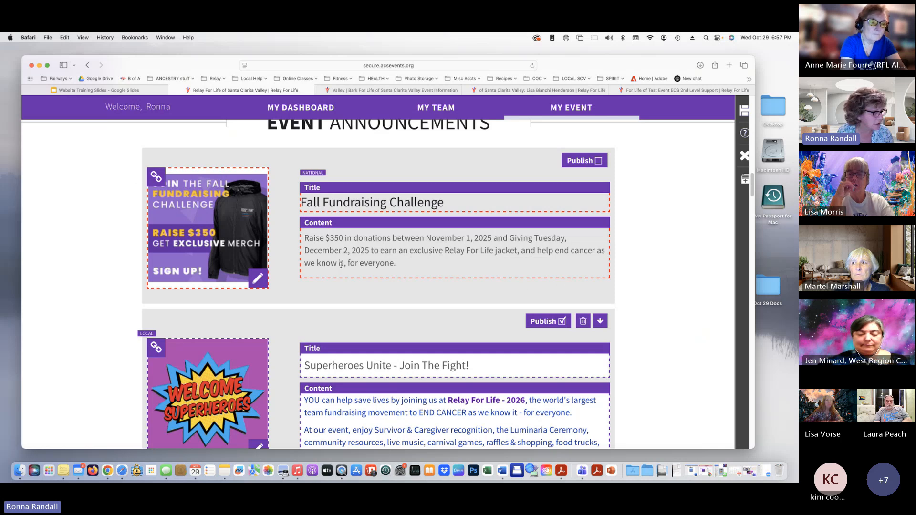
scroll(321, 307, "down", 5)
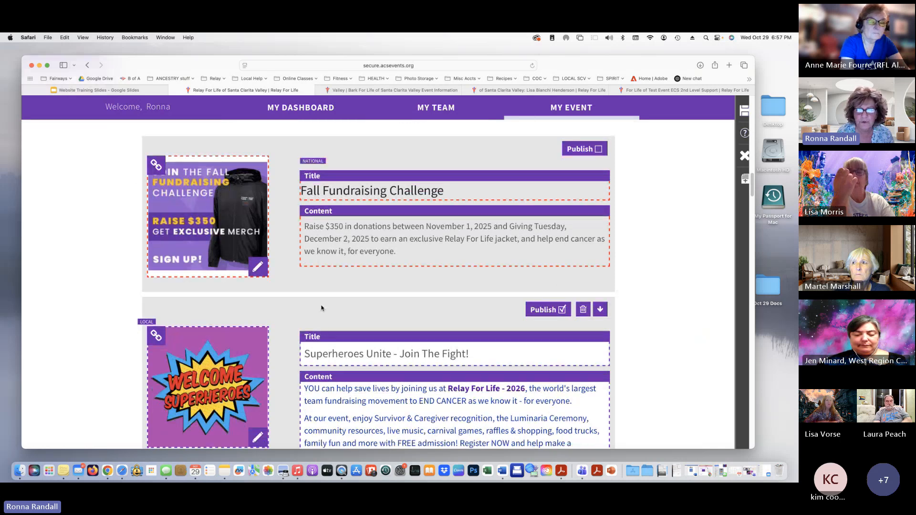
scroll(512, 221, "down", 8)
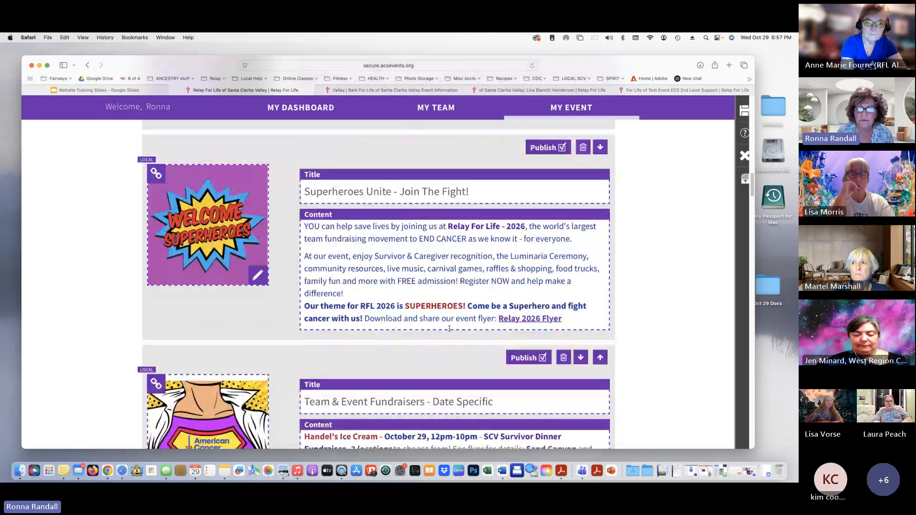
scroll(447, 329, "down", 12)
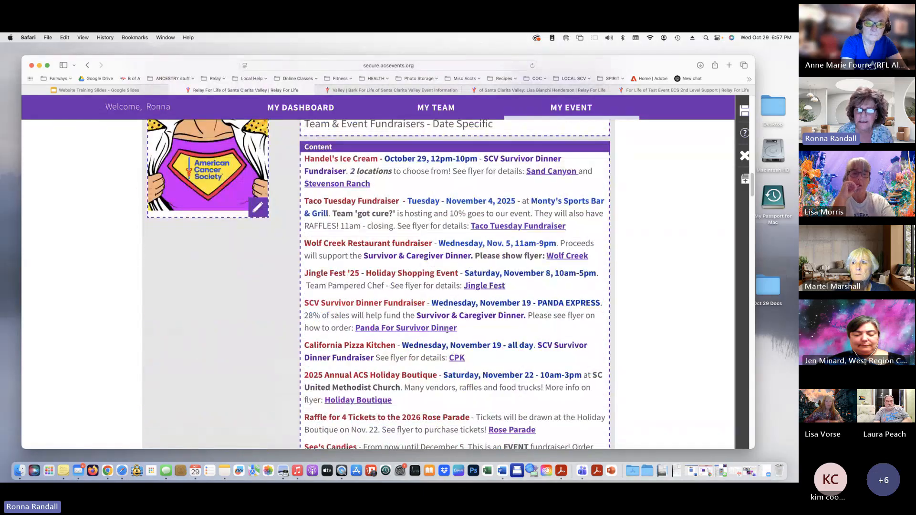
scroll(446, 333, "down", 15)
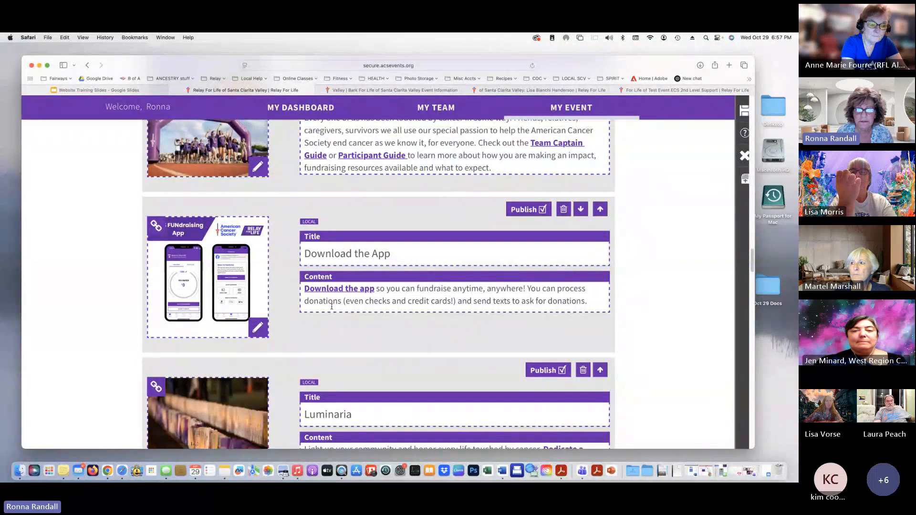
scroll(333, 309, "down", 9)
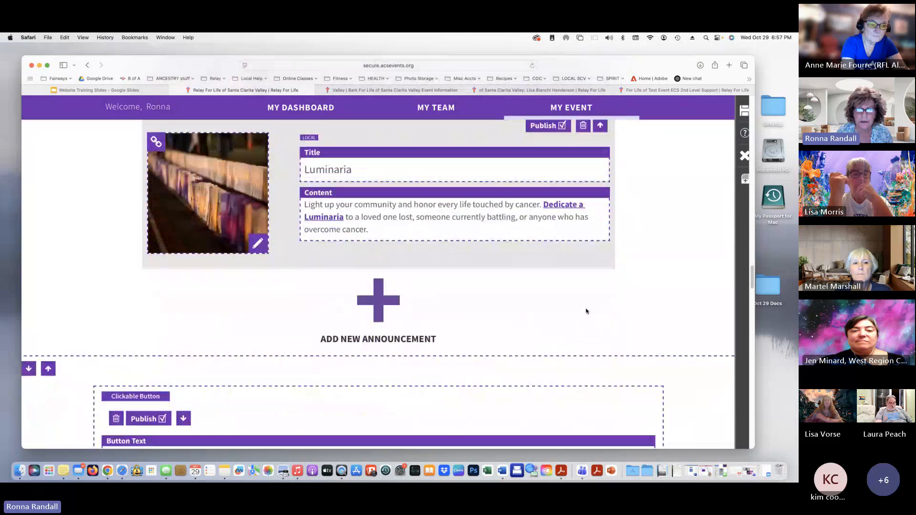
scroll(586, 311, "down", 1)
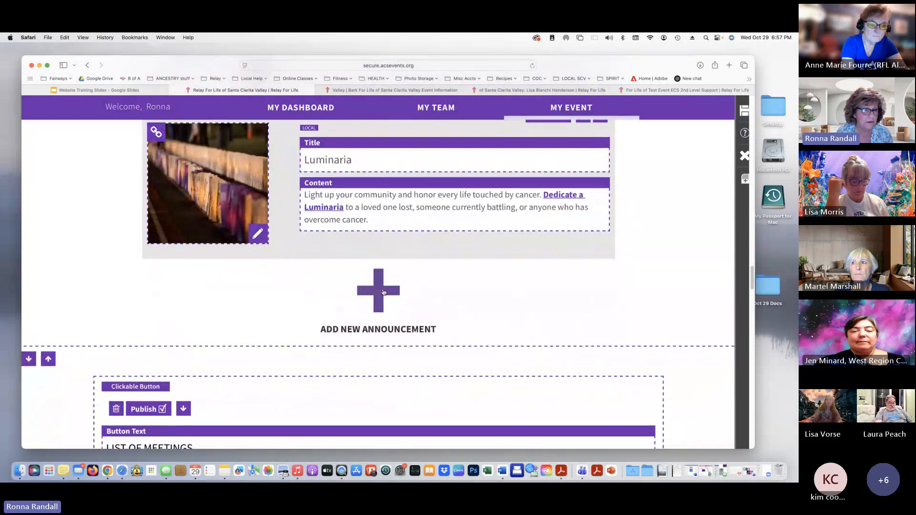
scroll(382, 292, "down", 5)
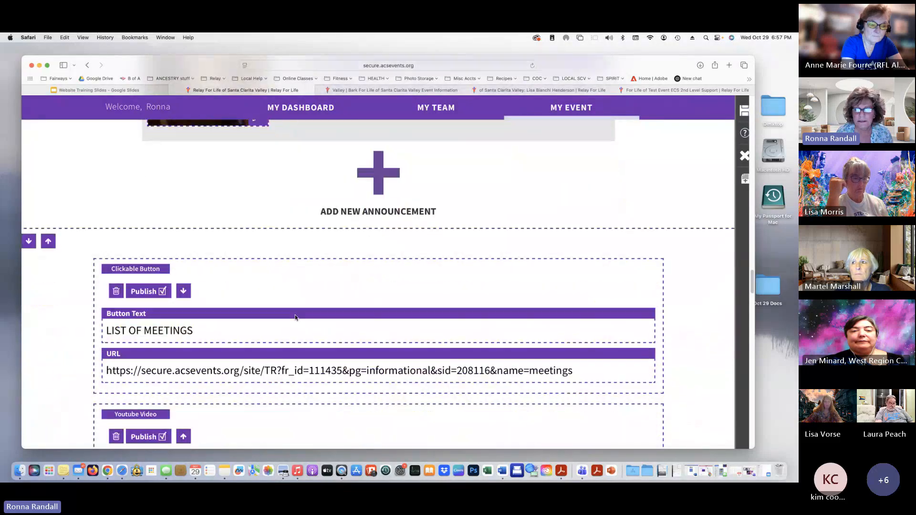
scroll(294, 317, "down", 2)
scroll(295, 315, "down", 6)
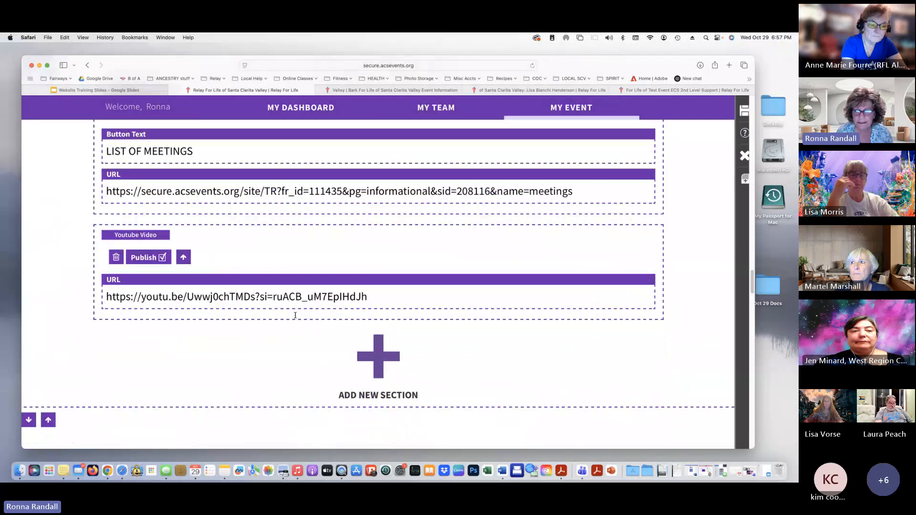
scroll(295, 315, "down", 6)
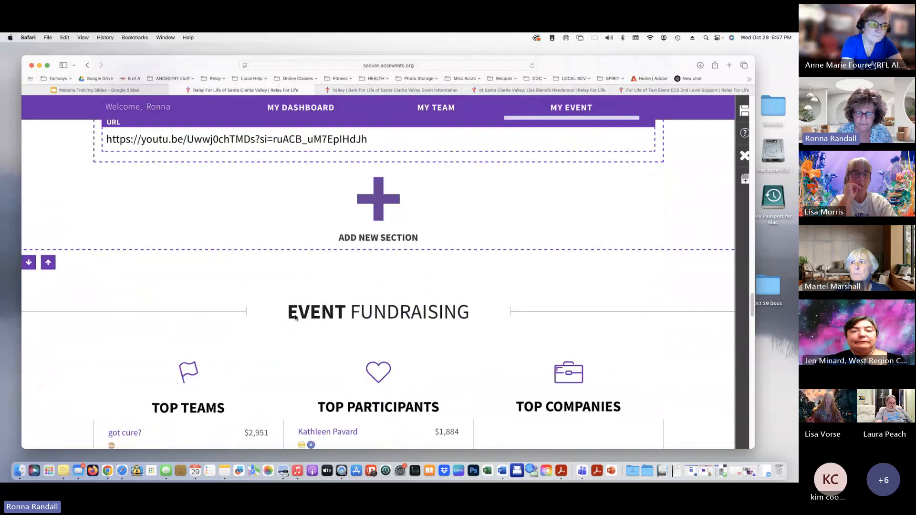
scroll(295, 317, "down", 4)
scroll(295, 315, "up", 20)
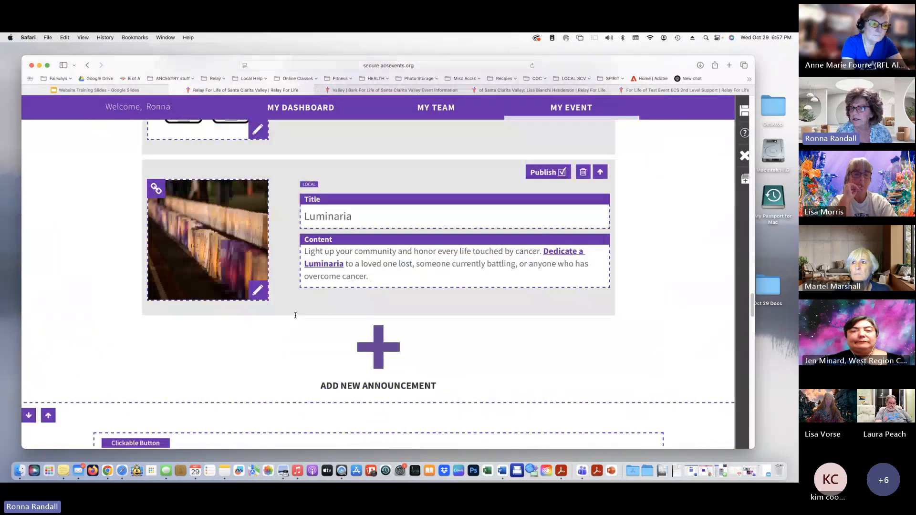
scroll(295, 315, "up", 12)
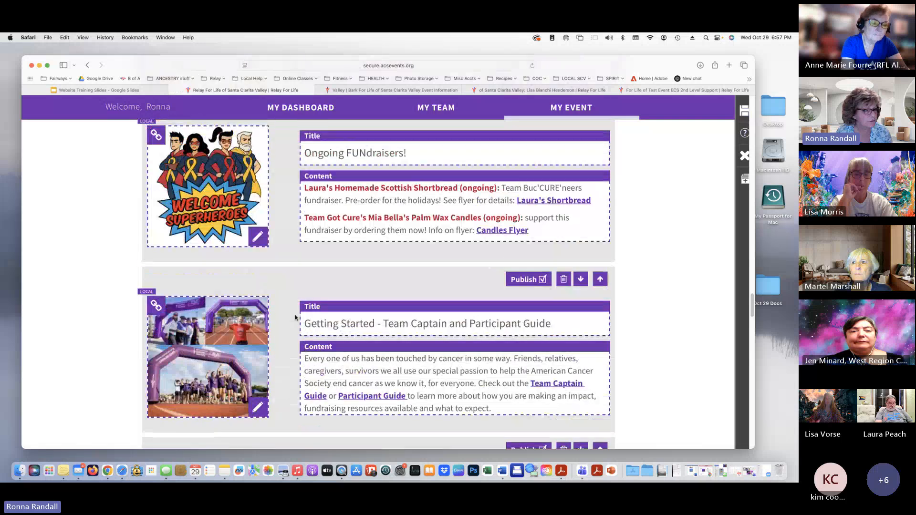
scroll(295, 317, "up", 12)
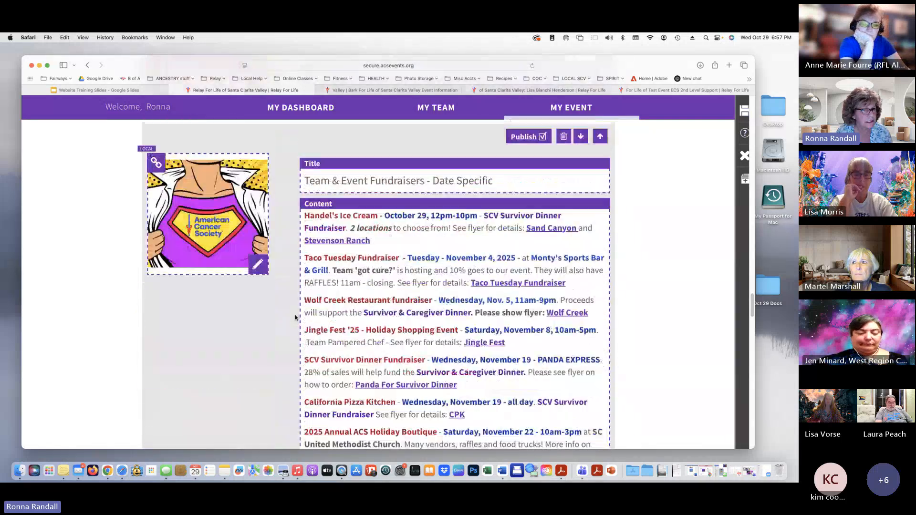
scroll(295, 318, "up", 12)
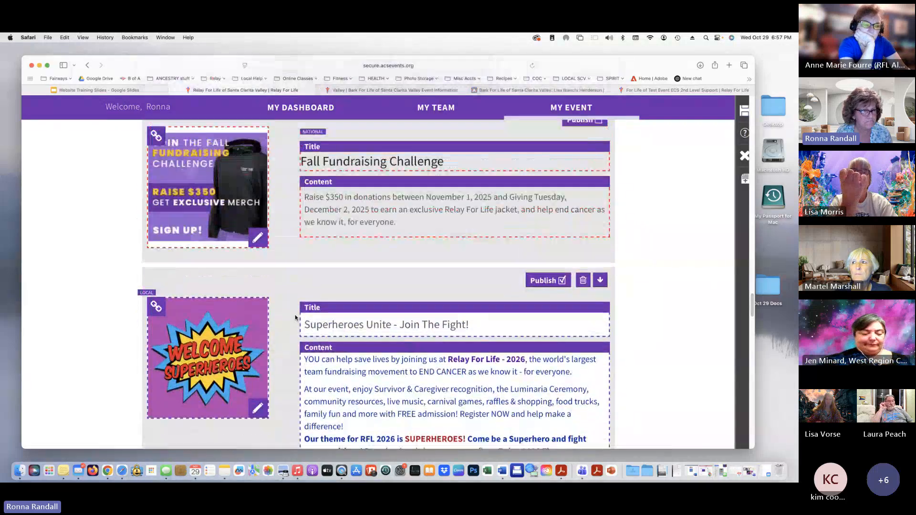
scroll(295, 317, "up", 3)
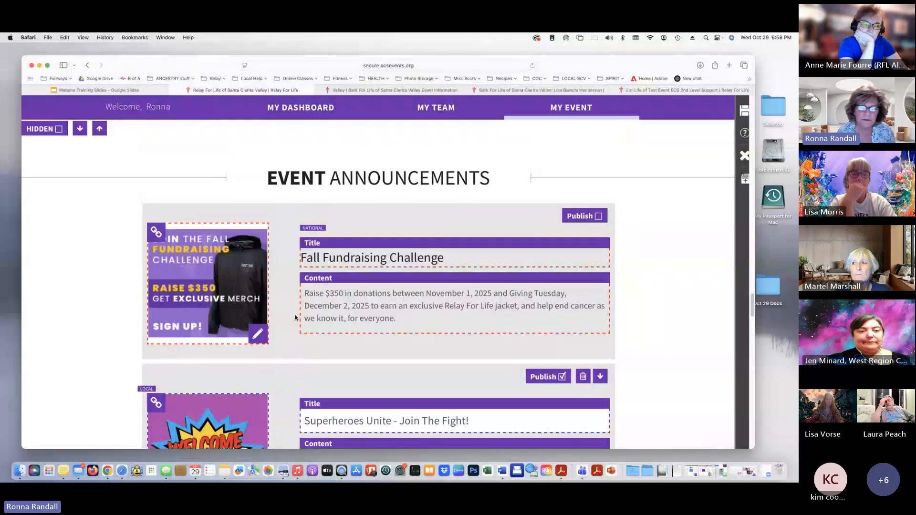
scroll(655, 315, "down", 3)
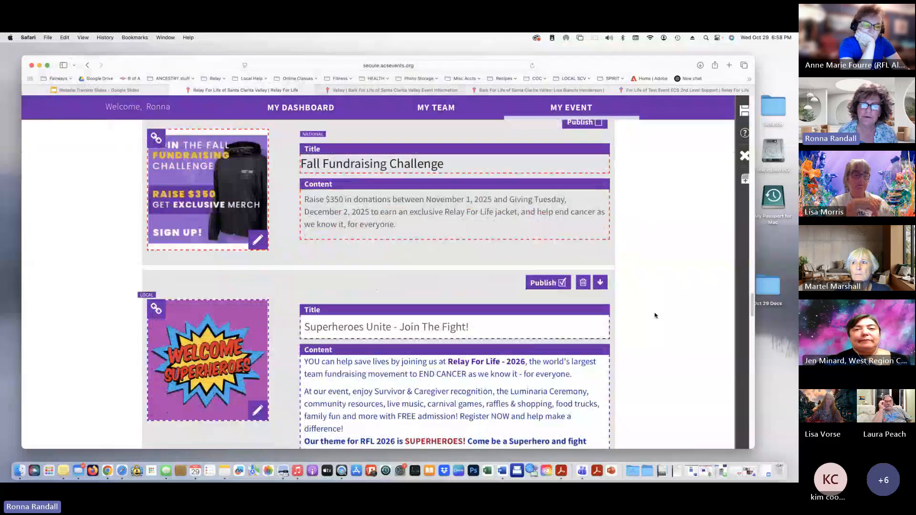
scroll(655, 315, "down", 5)
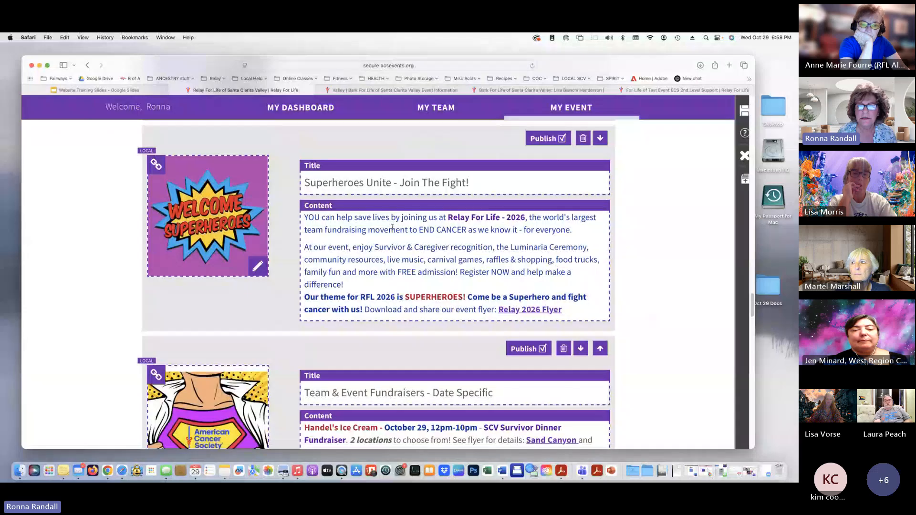
Open the Superheroes announcement content and demonstrate text selection and its 534/1600 character count
left_click(322, 219)
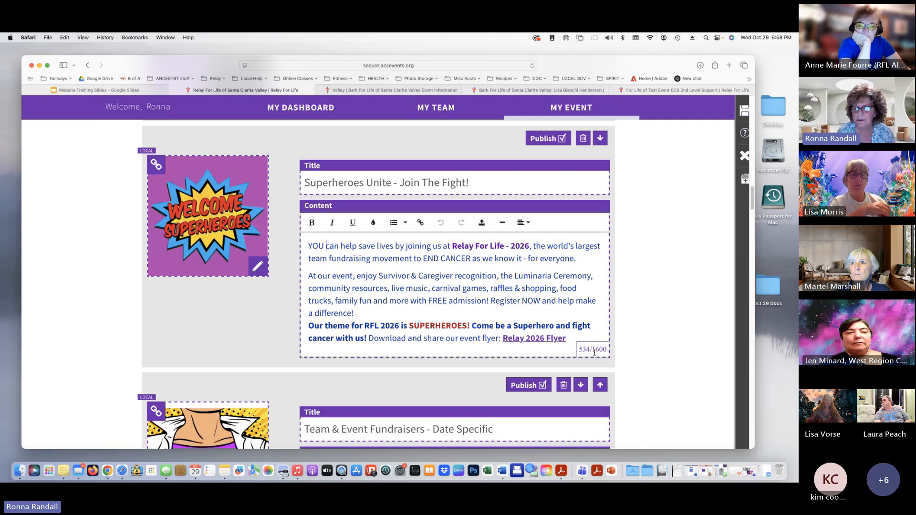
left_click_drag(579, 350, 613, 350)
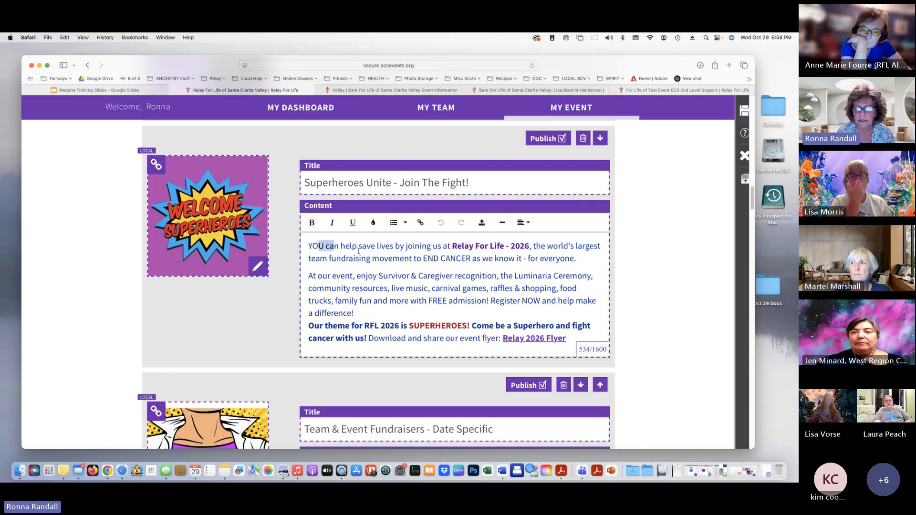
left_click_drag(358, 251, 529, 247)
left_click(430, 316)
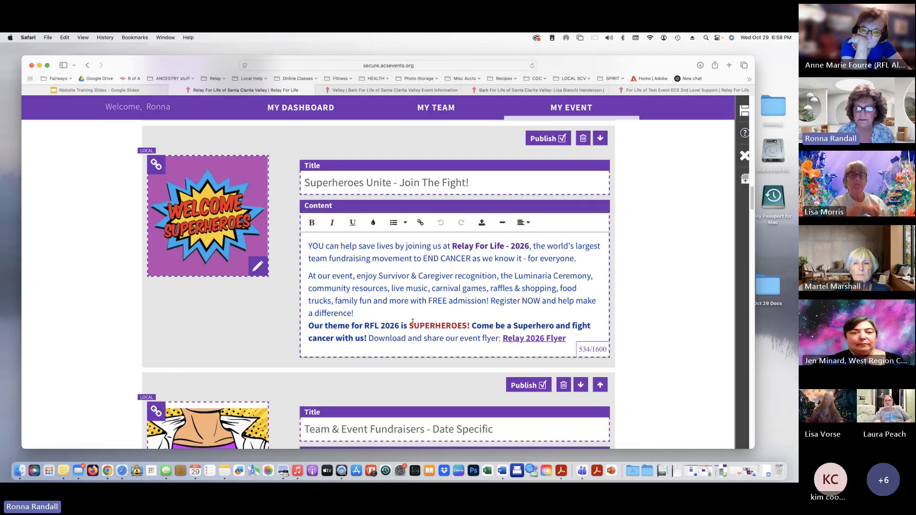
Scroll down and click after the CPK link in the Team & Event Fundraisers content
scroll(465, 317, "down", 1)
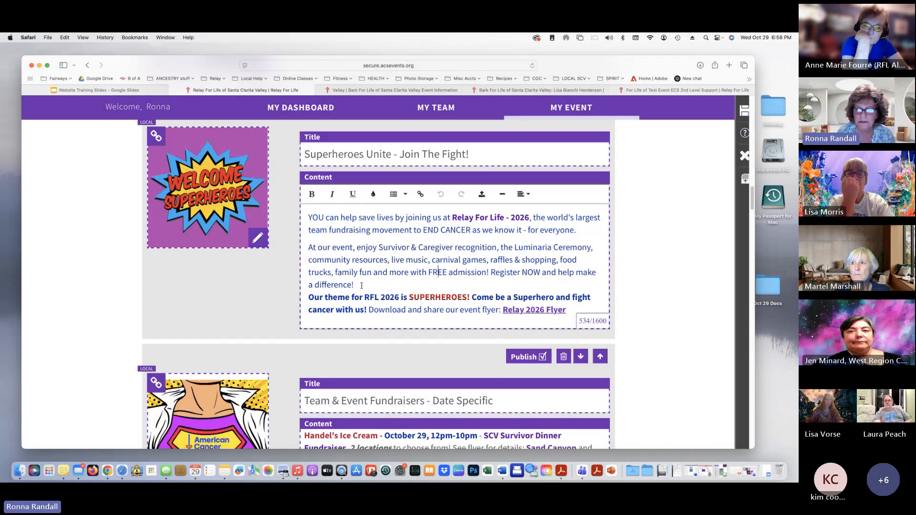
scroll(459, 283, "down", 1)
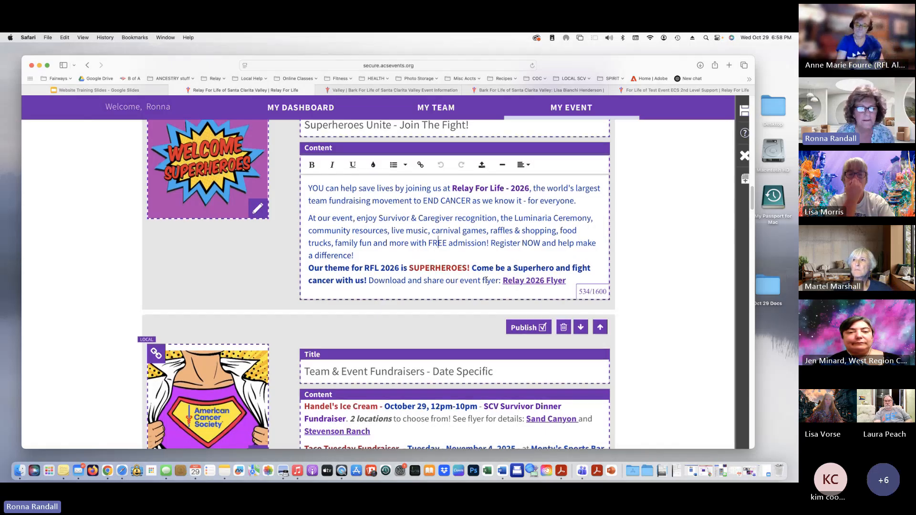
scroll(486, 281, "down", 4)
scroll(408, 335, "down", 2)
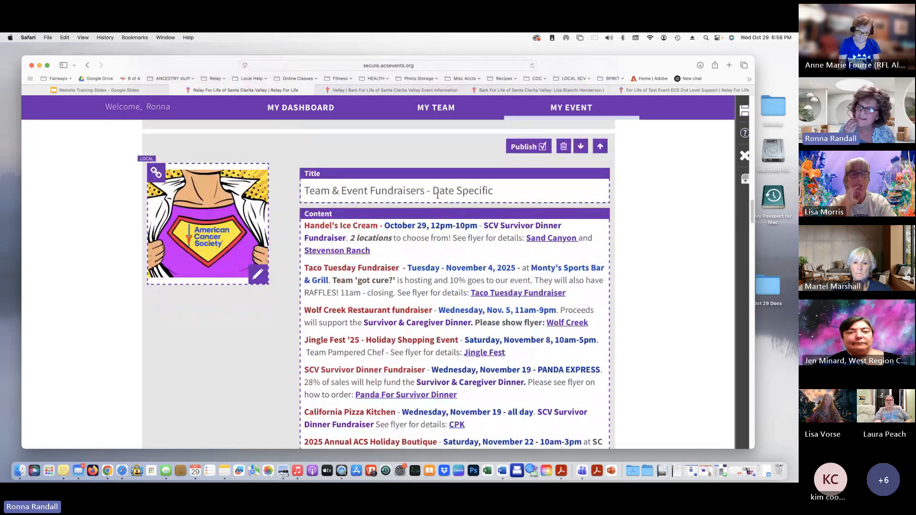
scroll(479, 259, "down", 4)
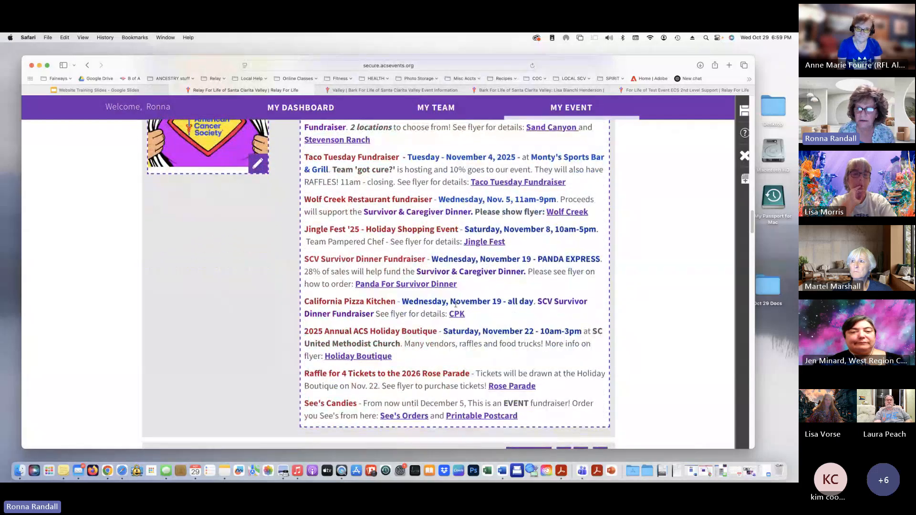
left_click(537, 323)
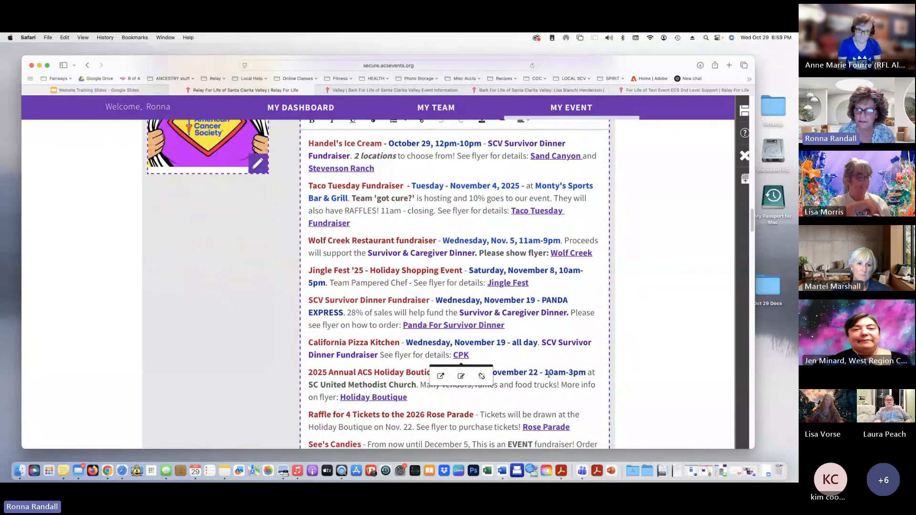
scroll(548, 374, "down", 2)
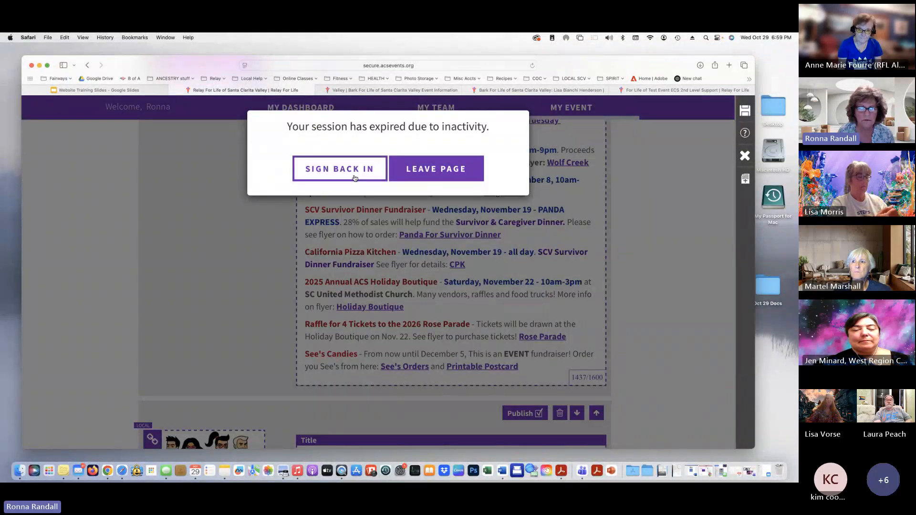
Sign back in and scroll to the editable Superheroes Unite - Join The Fight! announcement
left_click(354, 177)
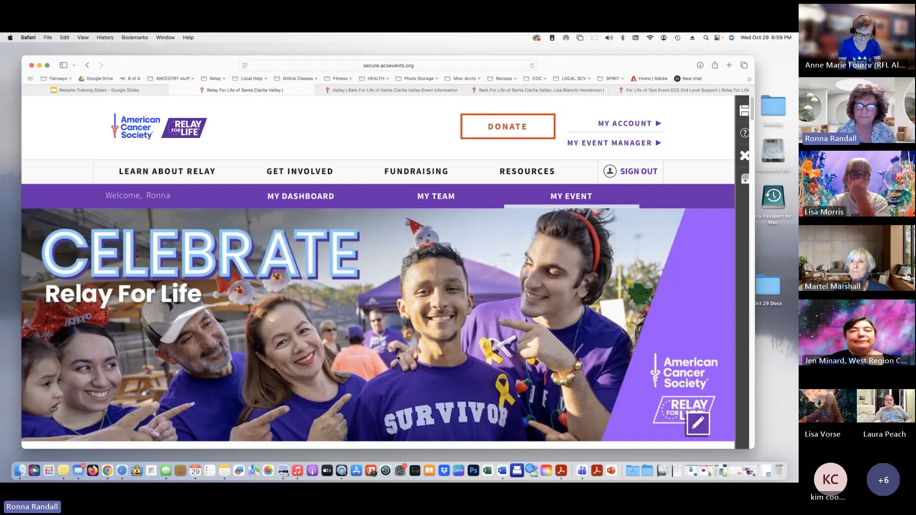
scroll(287, 394, "down", 15)
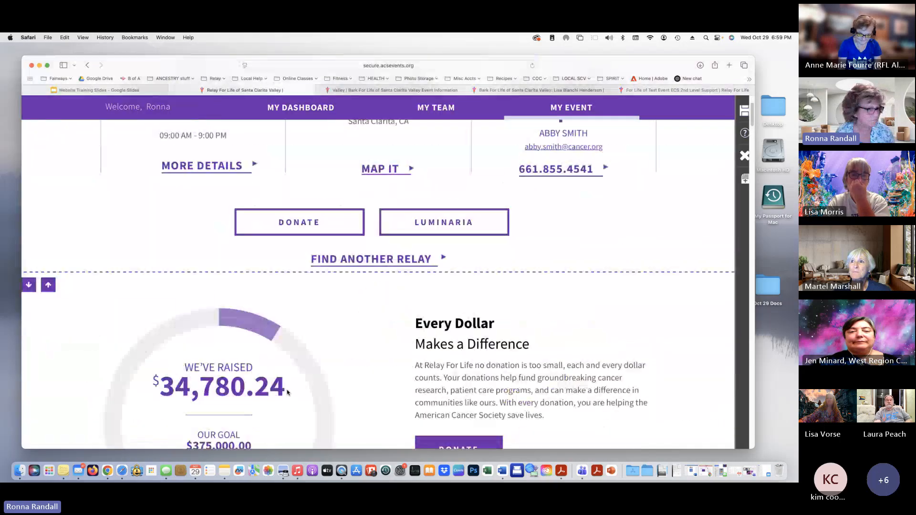
scroll(287, 393, "down", 10)
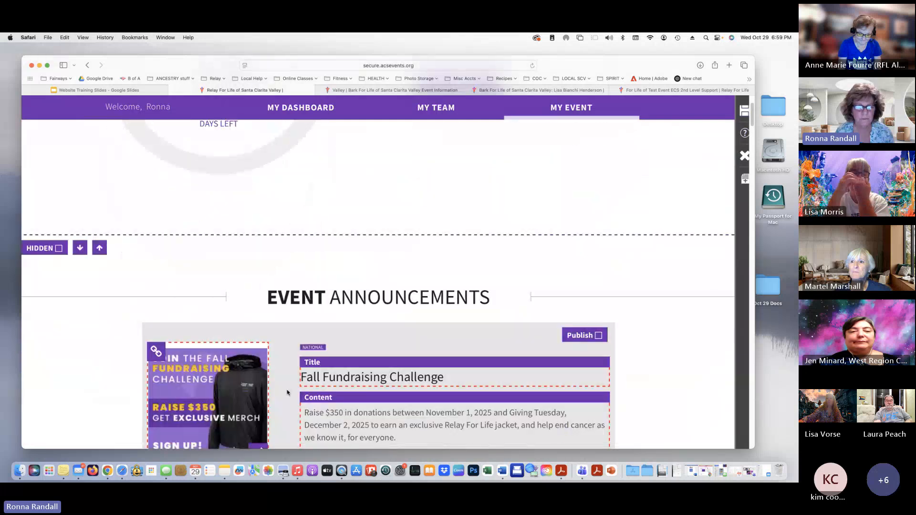
scroll(287, 393, "down", 5)
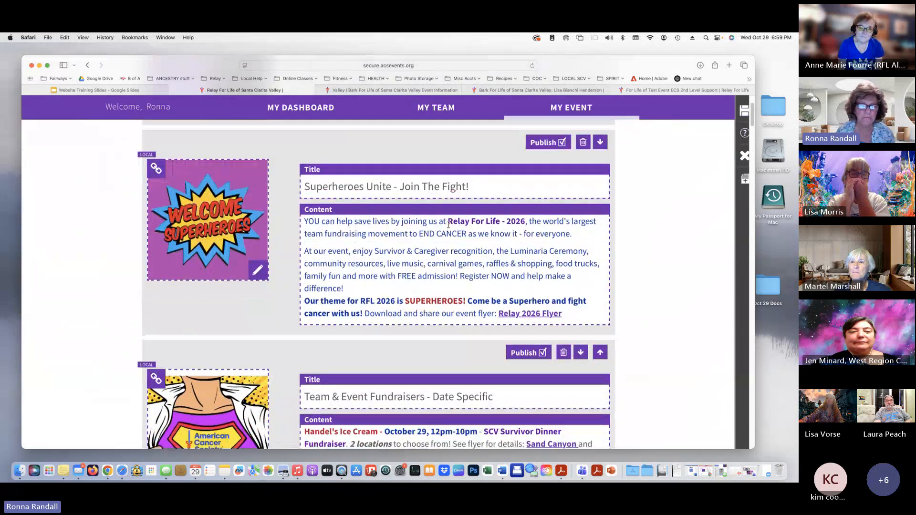
scroll(573, 203, "up", 1)
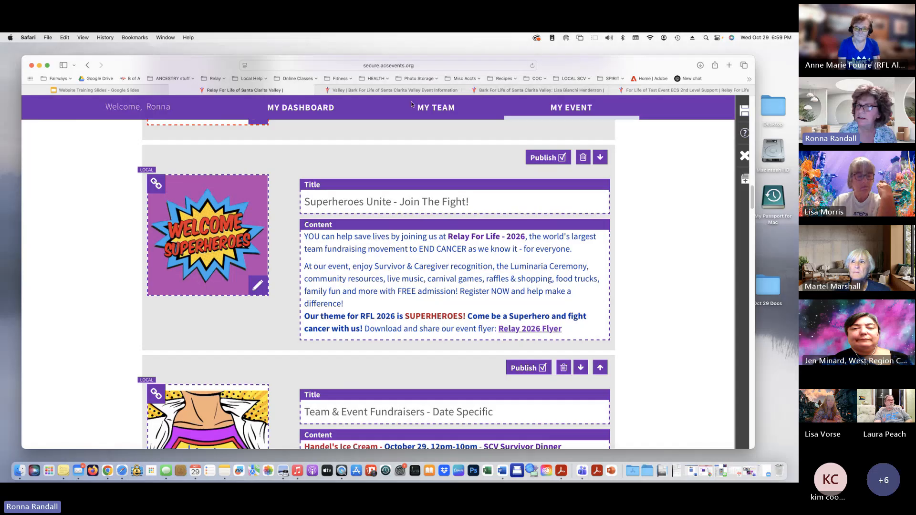
mouse_move(410, 91)
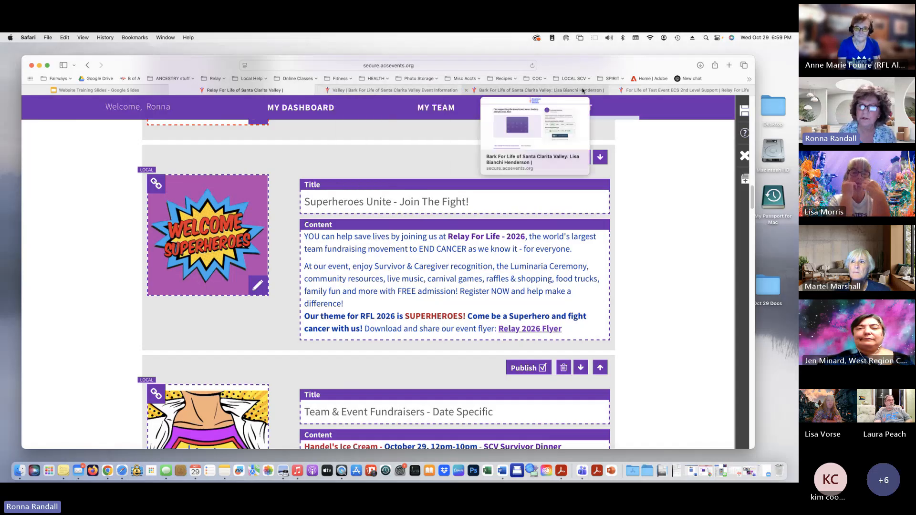
Switch to the Bark For Life donation page, then load the Santa Clarita Valley event page from bookmarks
left_click(530, 90)
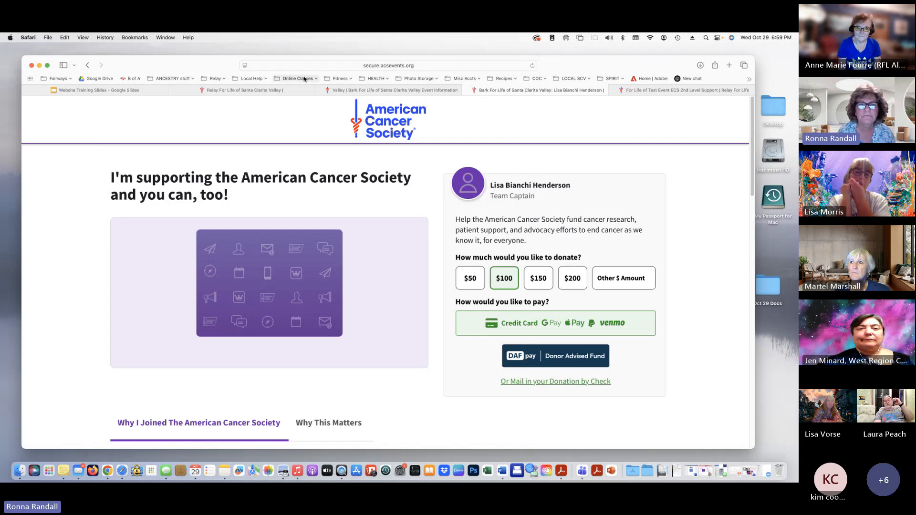
left_click(213, 78)
left_click(224, 88)
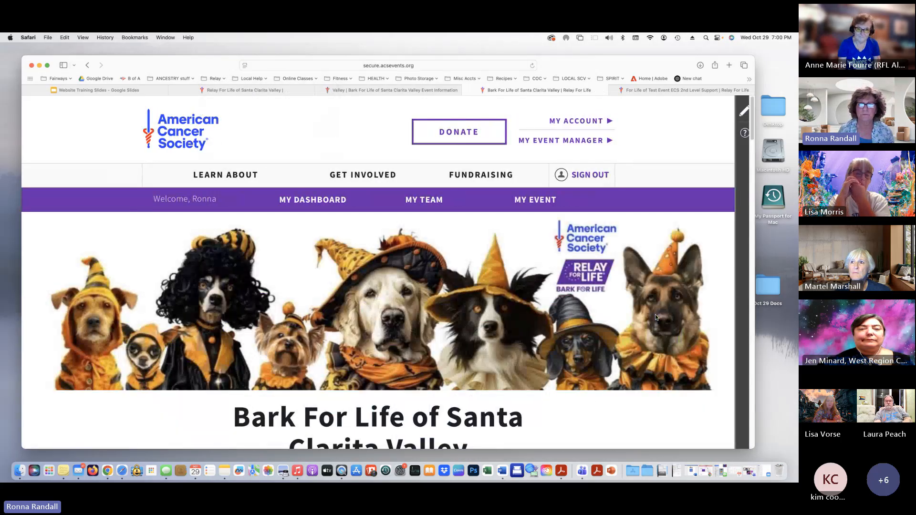
scroll(580, 425, "down", 5)
scroll(580, 425, "down", 9)
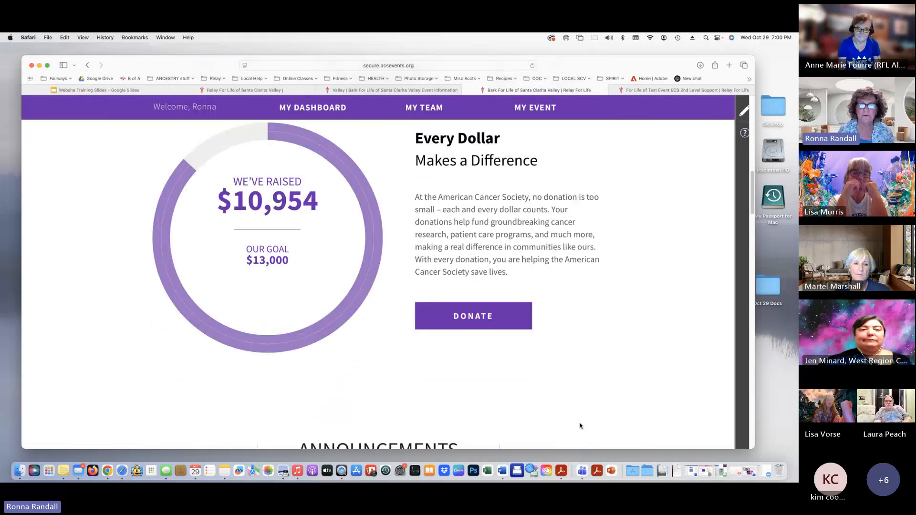
scroll(580, 425, "up", 2)
scroll(580, 423, "down", 1)
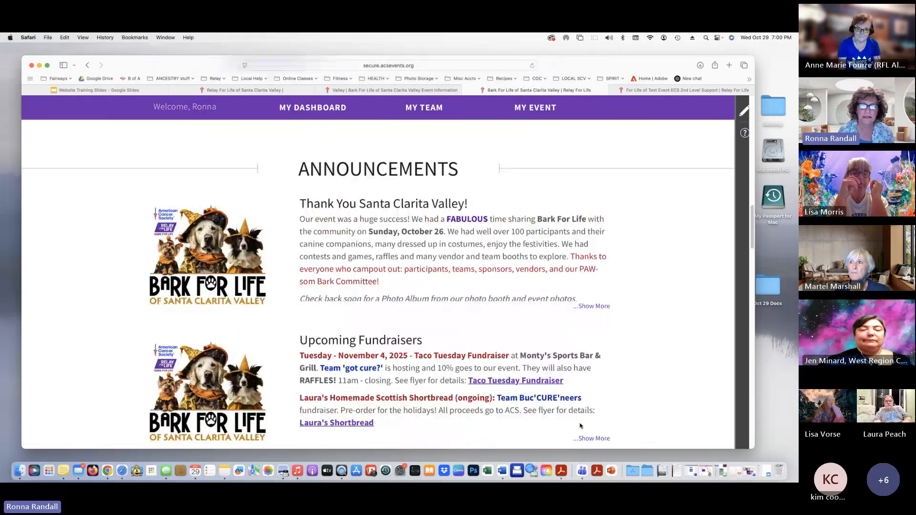
scroll(387, 293, "down", 4)
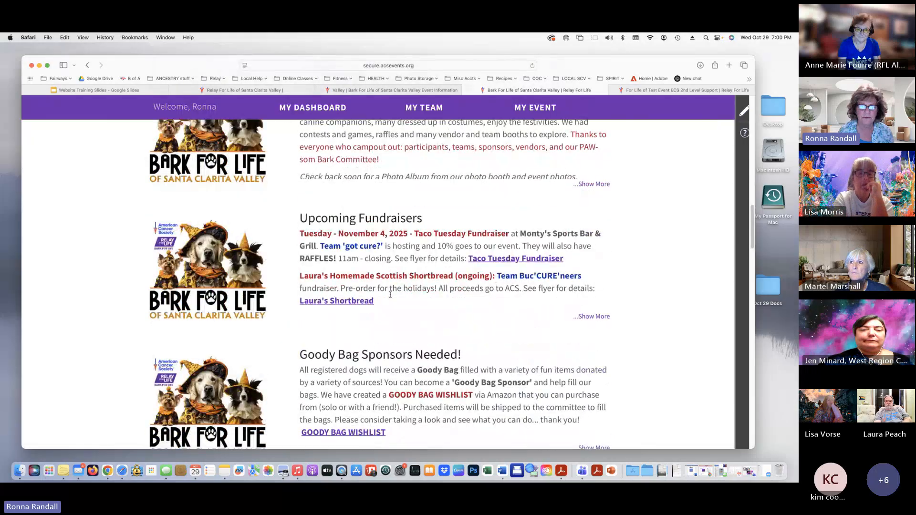
scroll(390, 294, "down", 7)
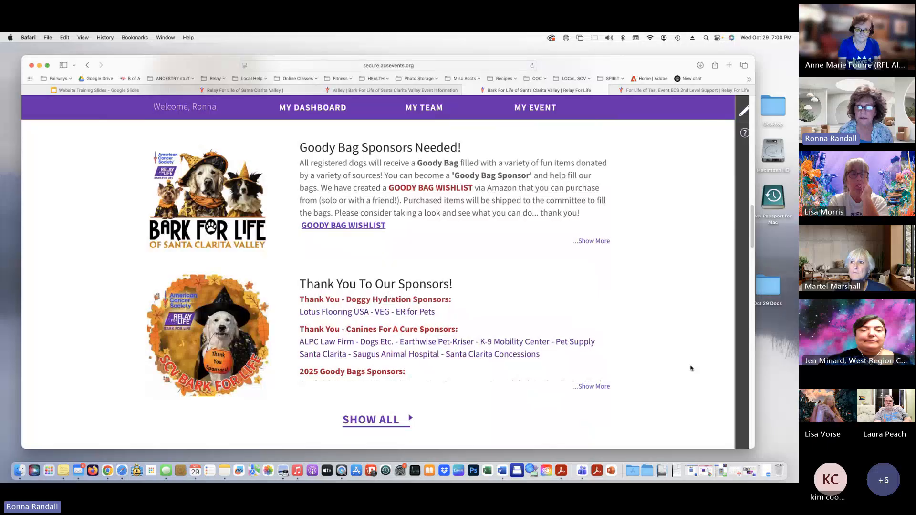
Expand the sponsor thanks and show all announcements, including Download the App
left_click(588, 387)
scroll(586, 381, "down", 4)
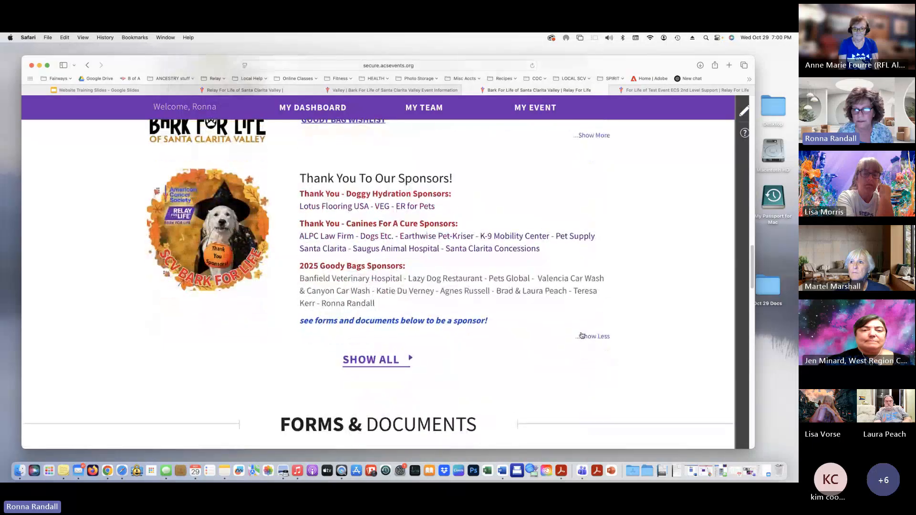
left_click(373, 363)
scroll(375, 361, "down", 3)
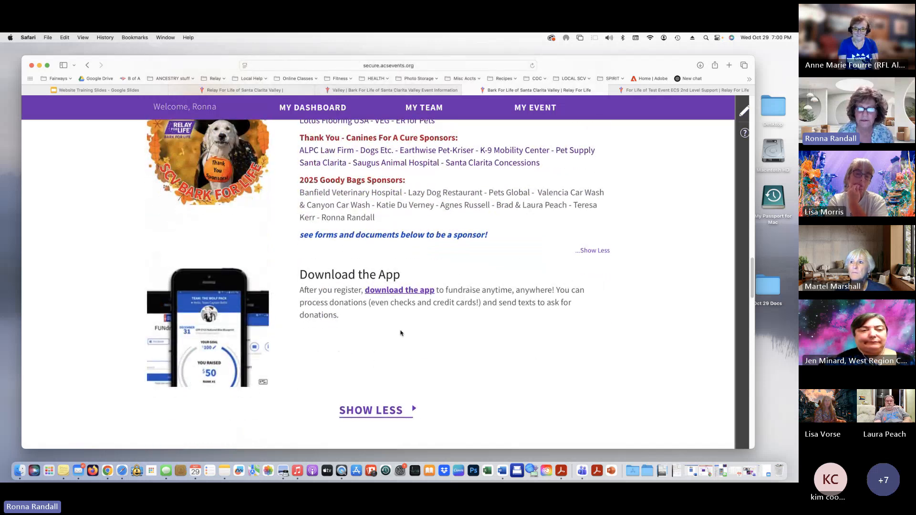
scroll(401, 333, "up", 10)
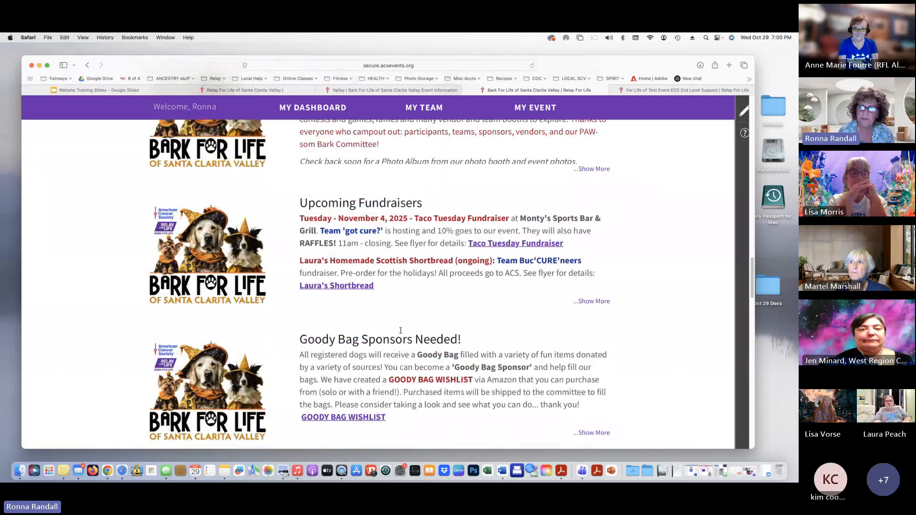
scroll(400, 331, "up", 5)
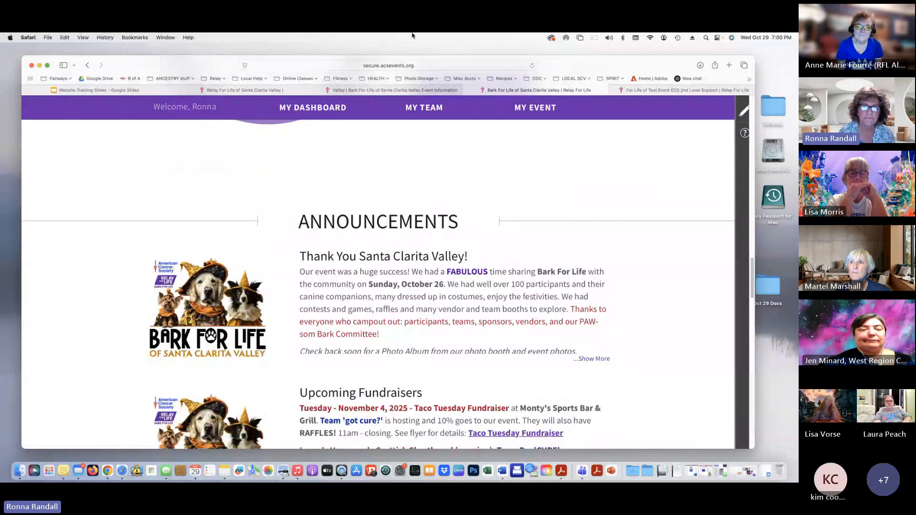
On the Santa Clarita Valley event page, add a new announcement below Luminaria and ready its Title field
left_click(250, 90)
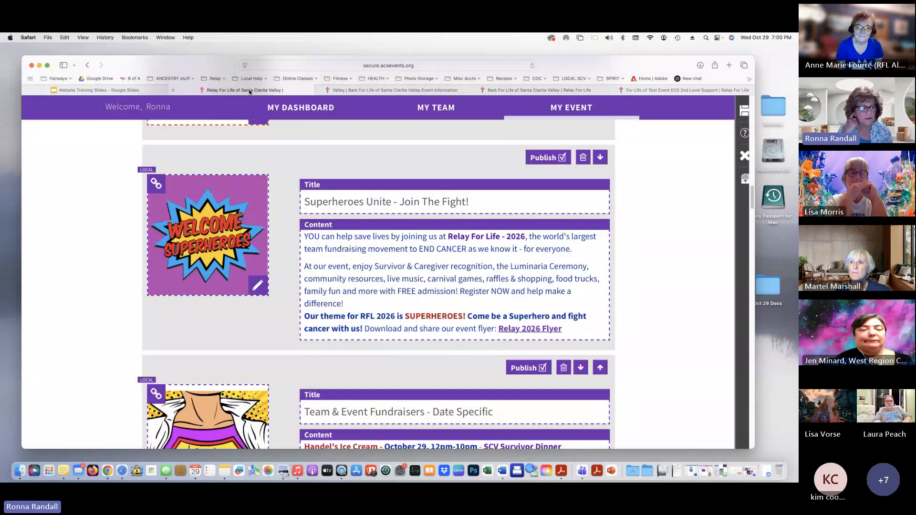
scroll(431, 301, "down", 15)
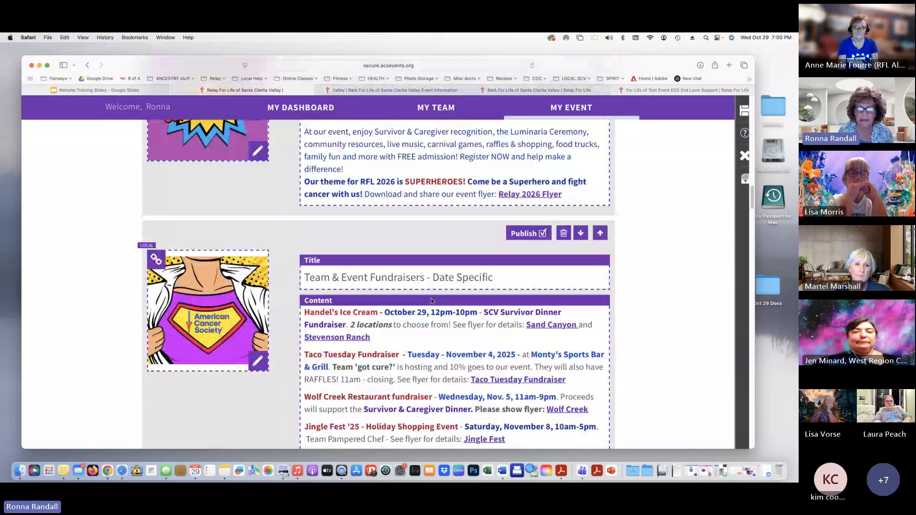
scroll(431, 301, "down", 8)
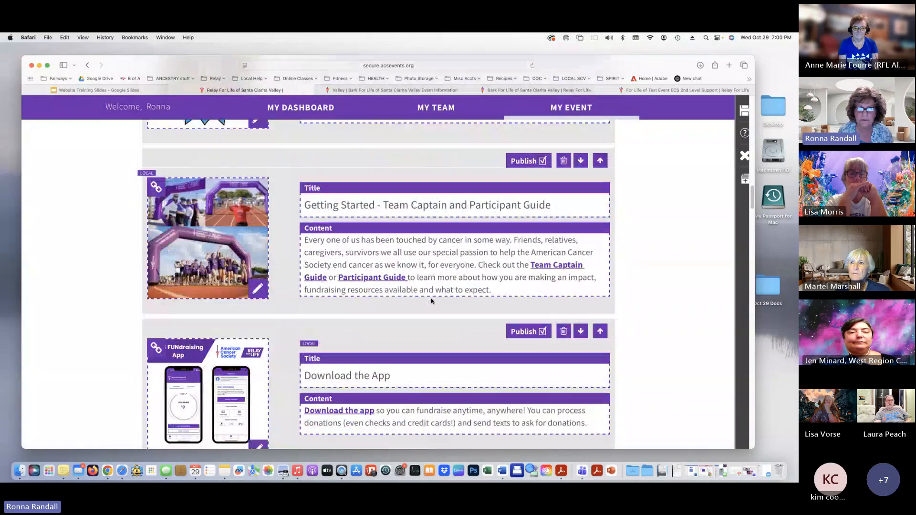
scroll(431, 301, "down", 5)
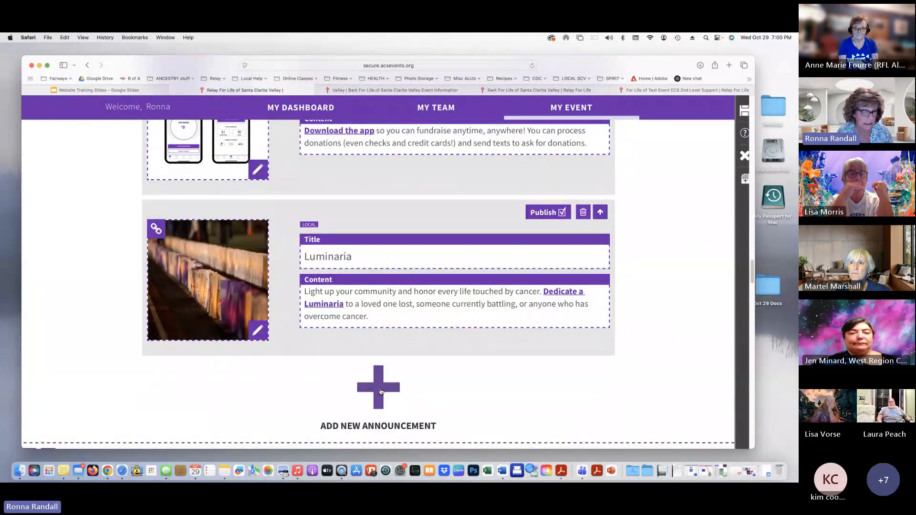
left_click(382, 390)
scroll(719, 413, "down", 5)
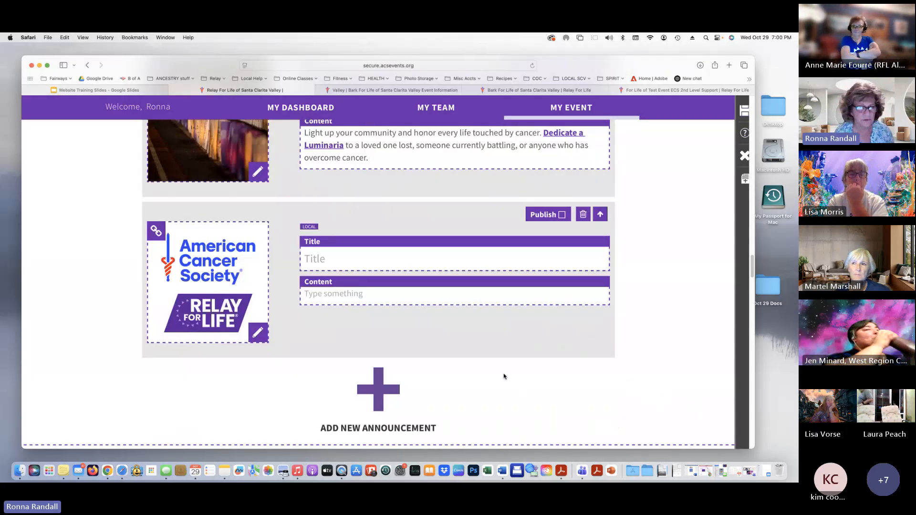
left_click(366, 260)
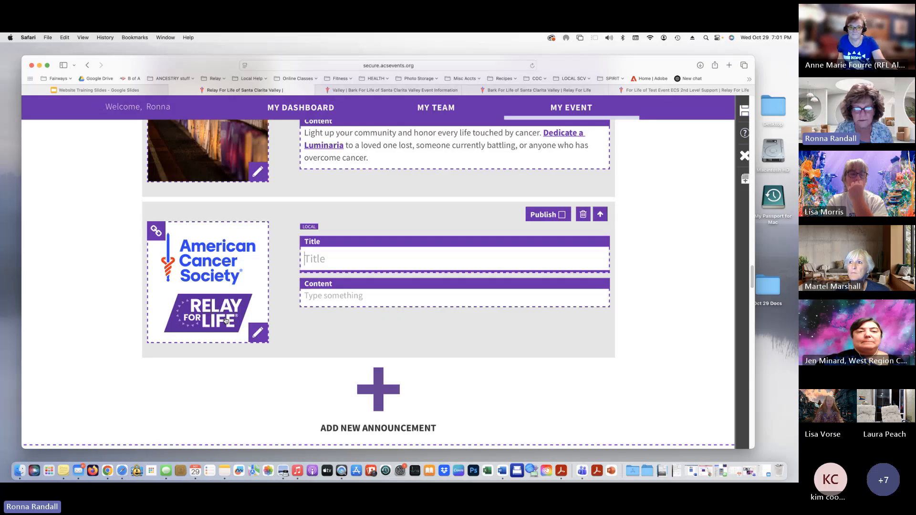
Swap the announcement's image for the Welcome Superheroes graphic, then restore the Teams meeting window
left_click(258, 333)
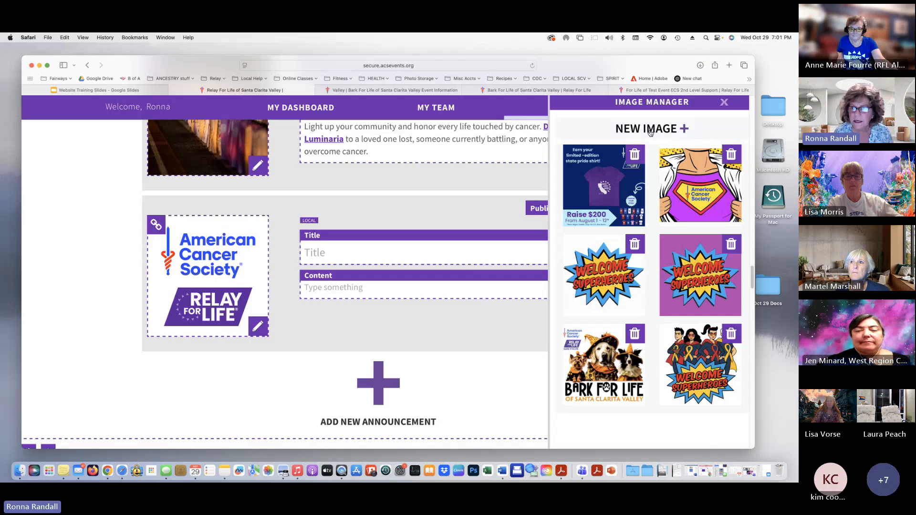
left_click_drag(650, 134, 694, 134)
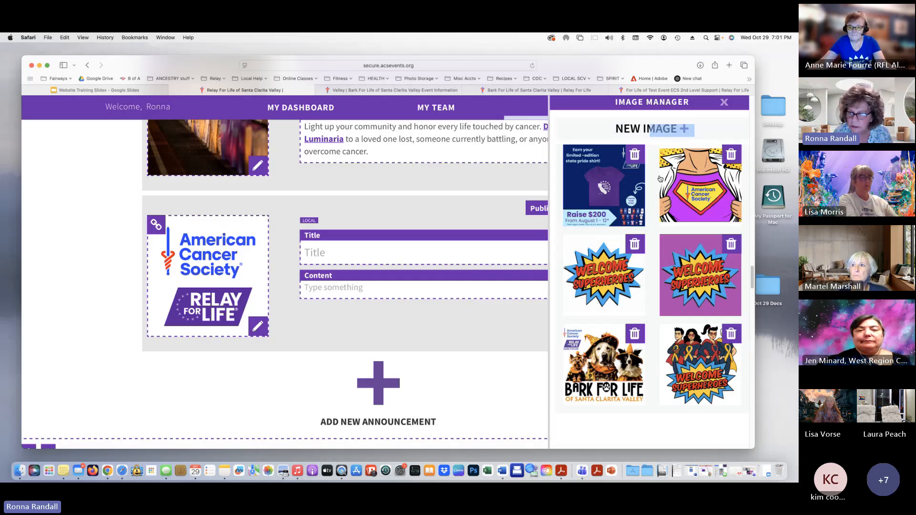
left_click(596, 277)
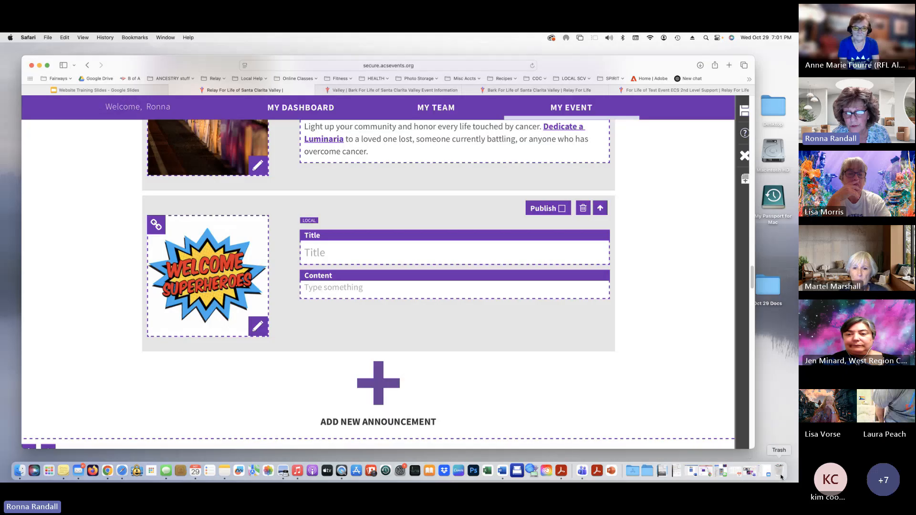
left_click(753, 473)
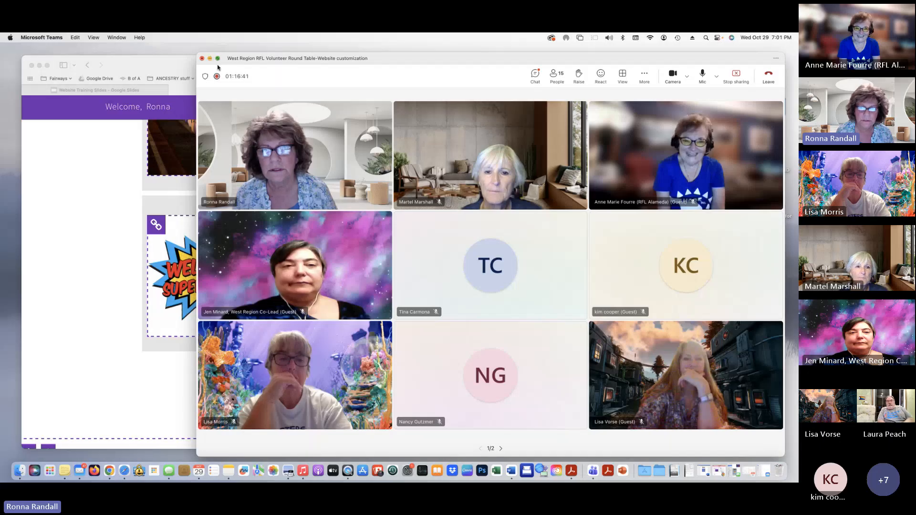
Return to the Event Announcement Sq document in Word and select the whole blue Fundraisers box
left_click(211, 59)
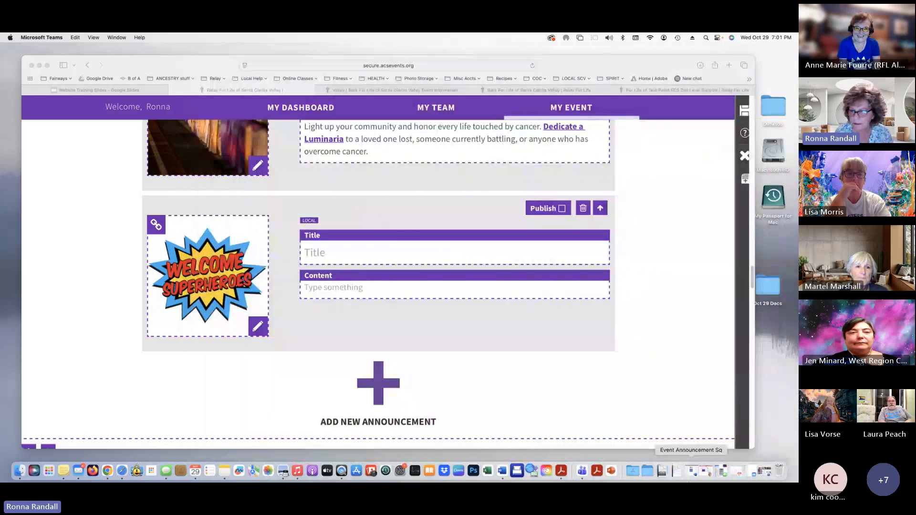
left_click(691, 472)
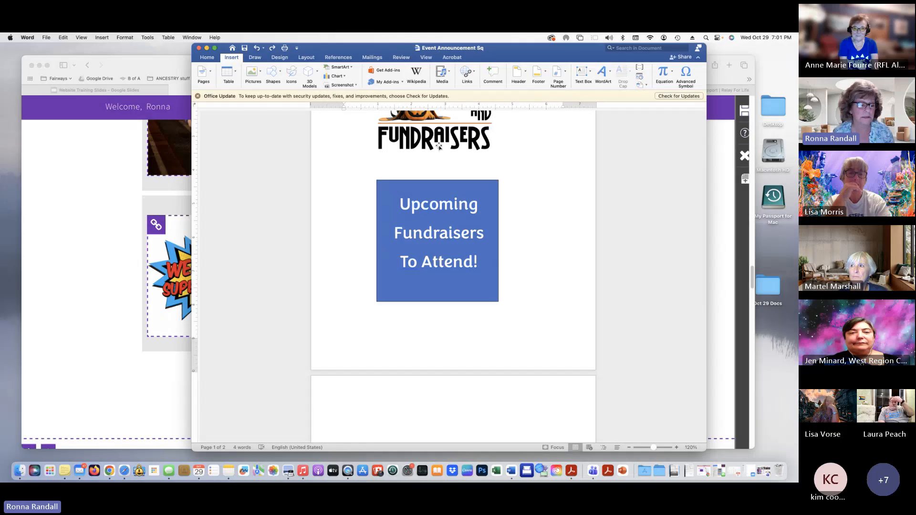
scroll(453, 162, "up", 5)
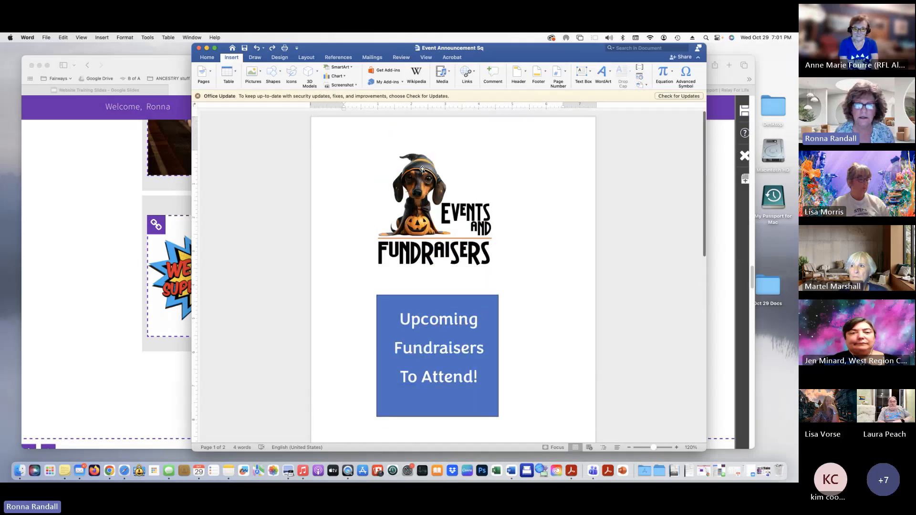
left_click(432, 208)
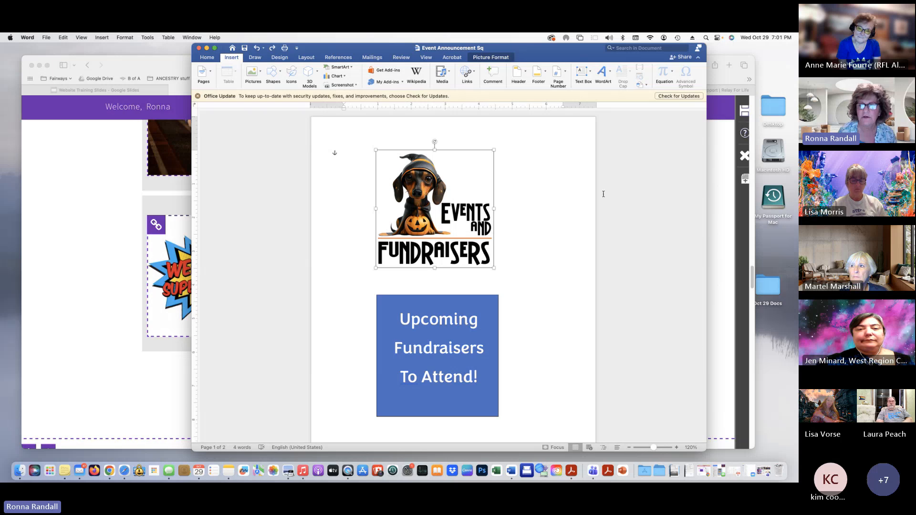
scroll(566, 212, "down", 3)
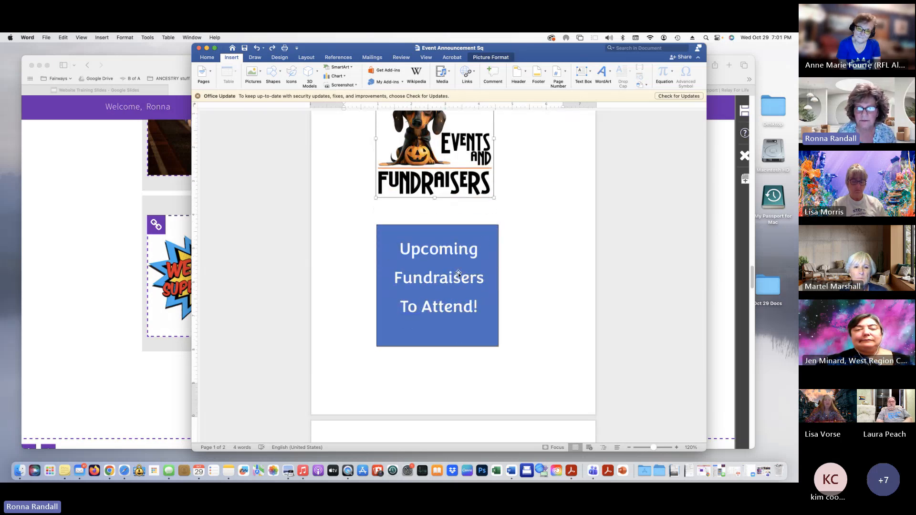
left_click(410, 283)
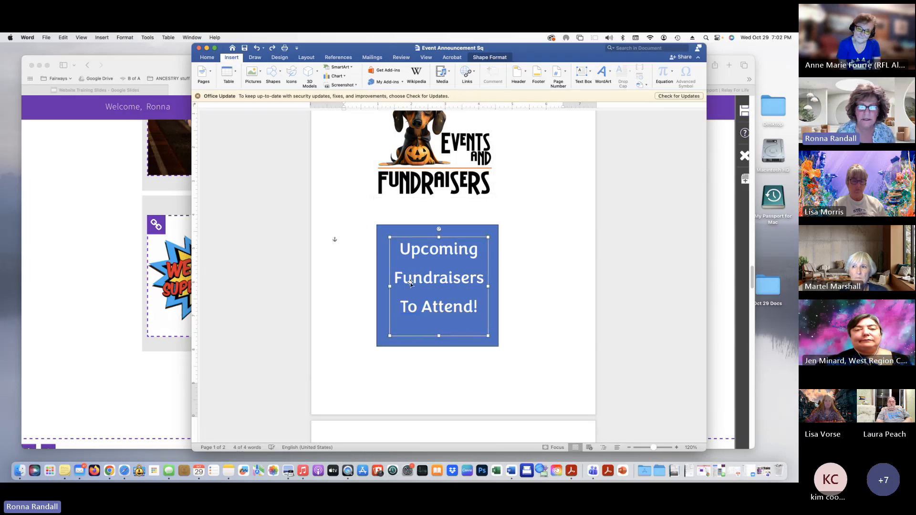
left_click(382, 283)
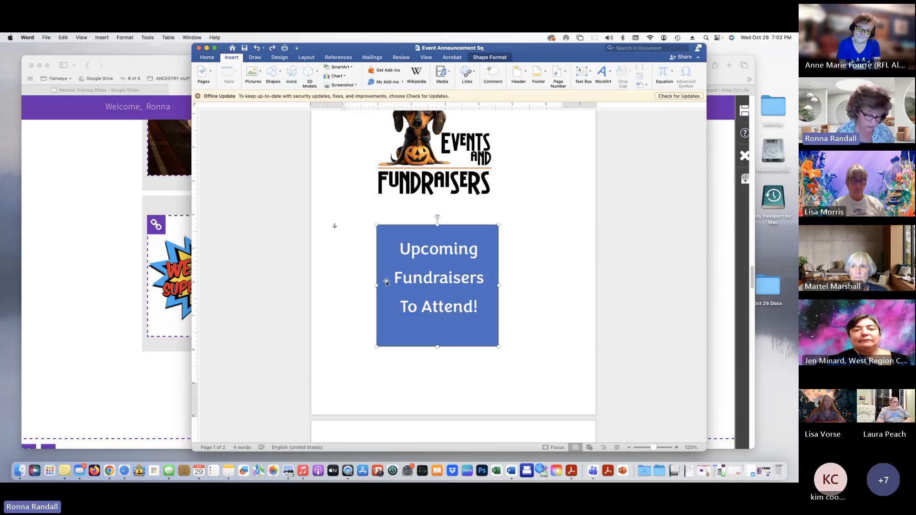
left_click(446, 278)
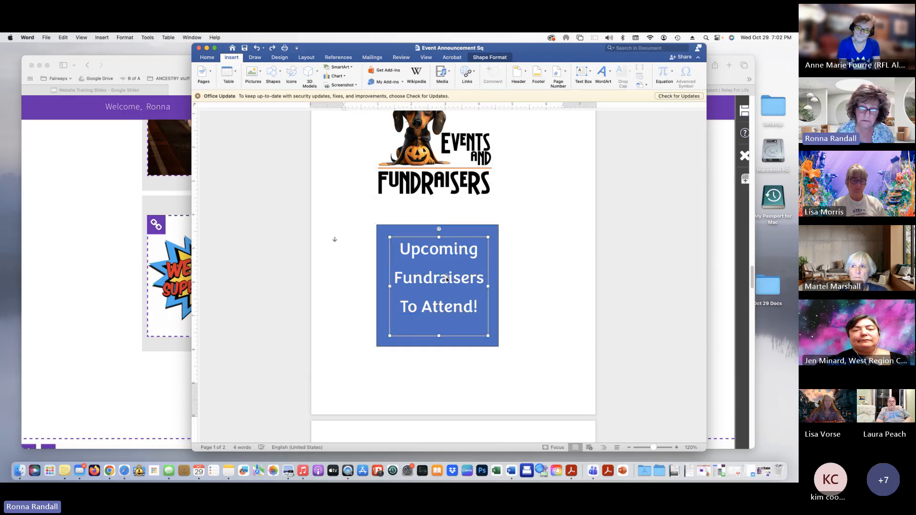
left_click(377, 240, "shift")
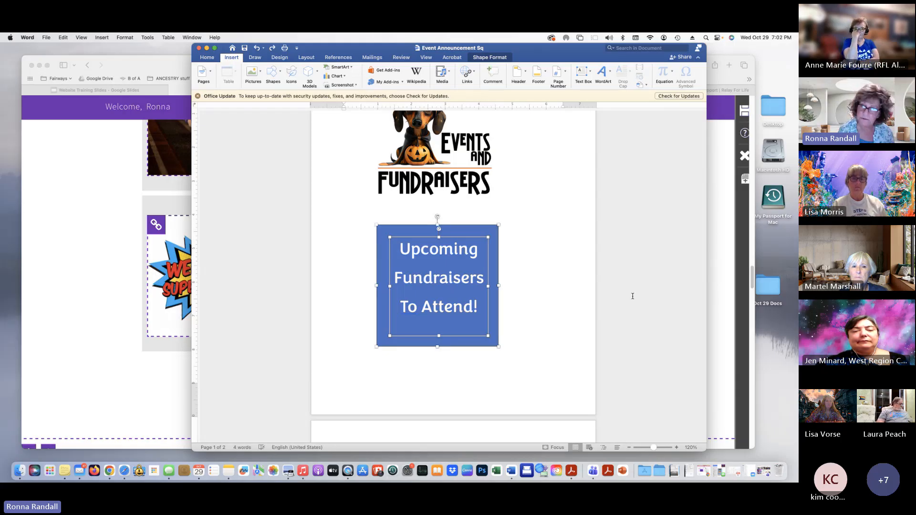
Paste a copy of the blue box onto page 2 and select 'Fundraisers' in it
left_click(439, 384)
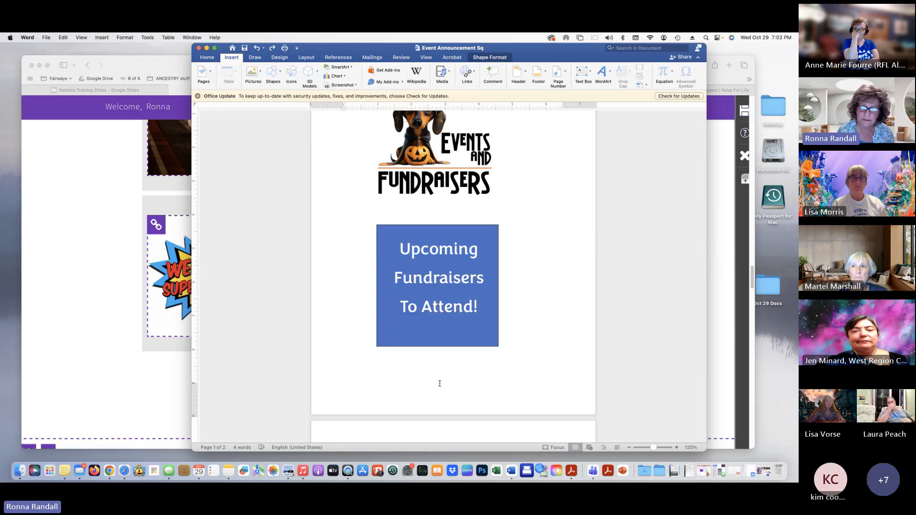
scroll(462, 404, "down", 2)
left_click(463, 408)
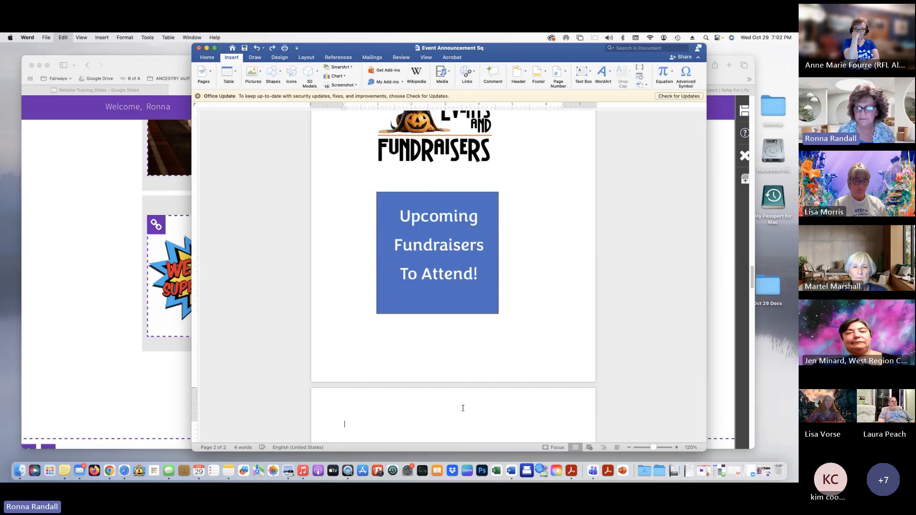
key("super+v")
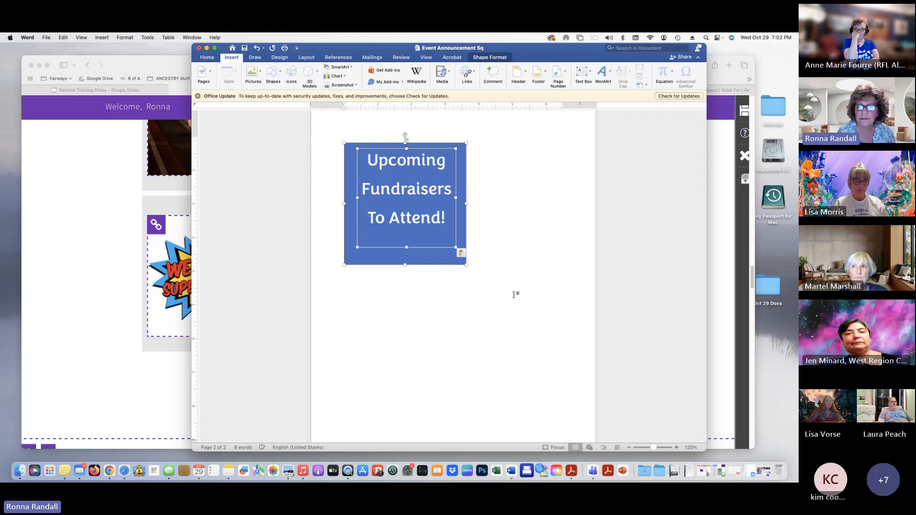
scroll(517, 313, "up", 5)
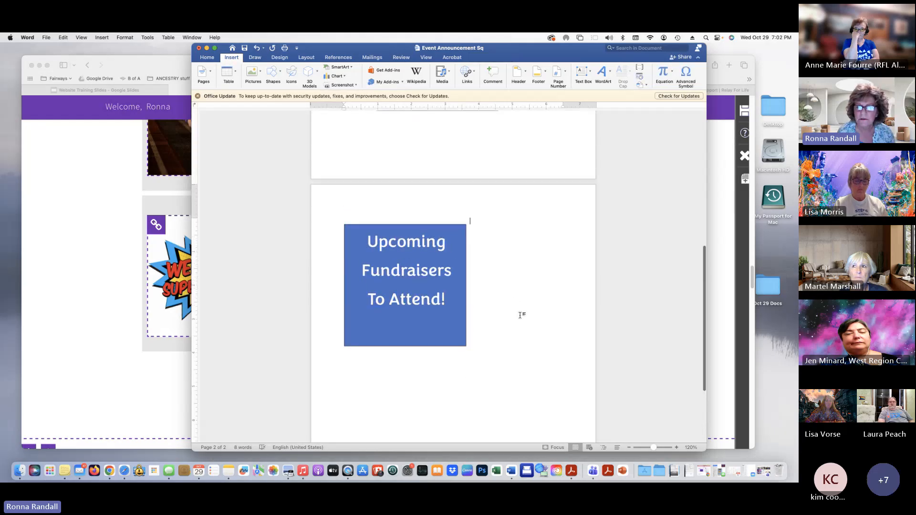
left_click(410, 365)
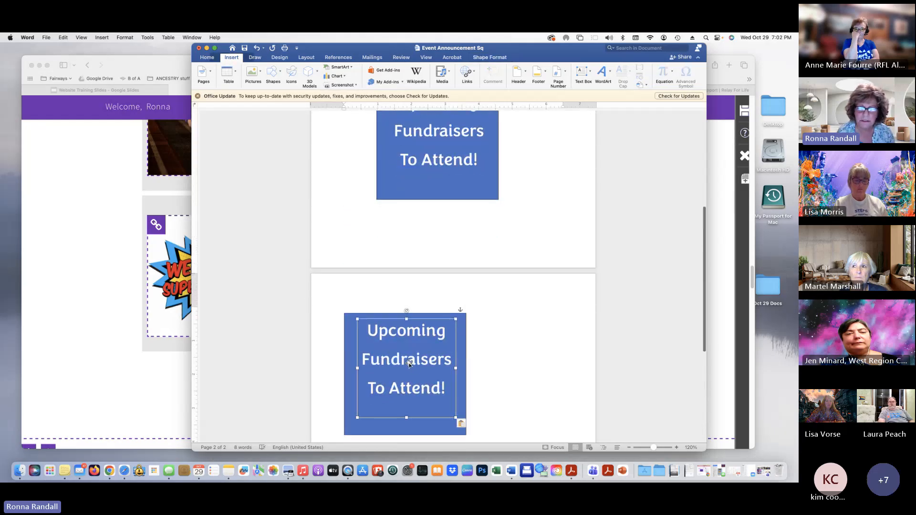
double_click(405, 361)
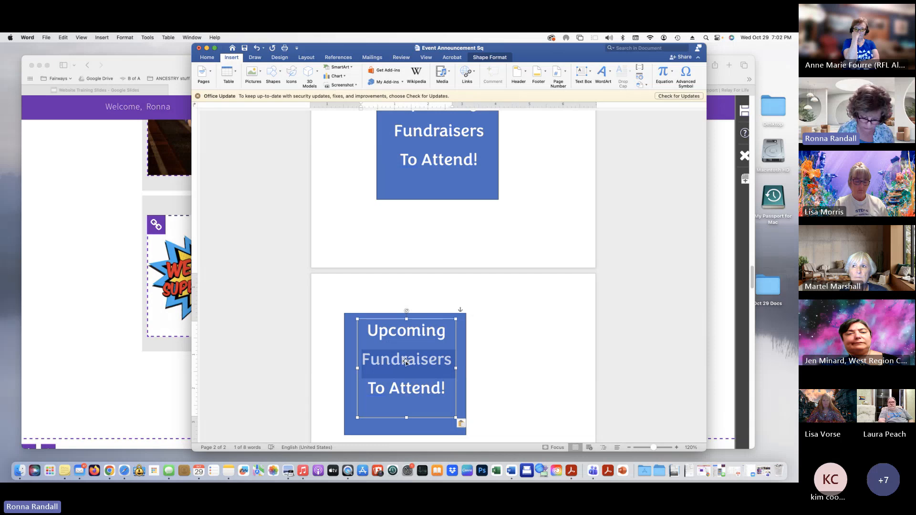
Change the page-2 box to 'Upcoming Meeting To Attend!' with To Attend! on its own line, nudging the text box
type("Meeti")
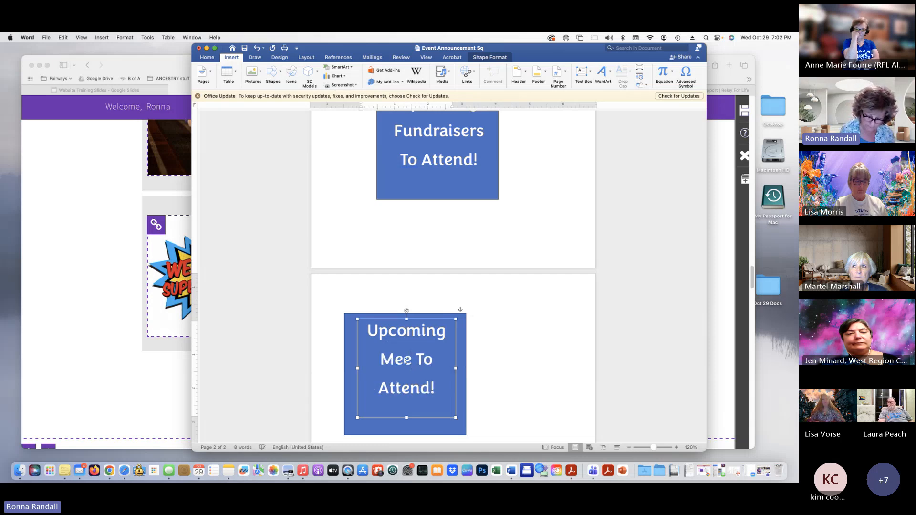
type("ng")
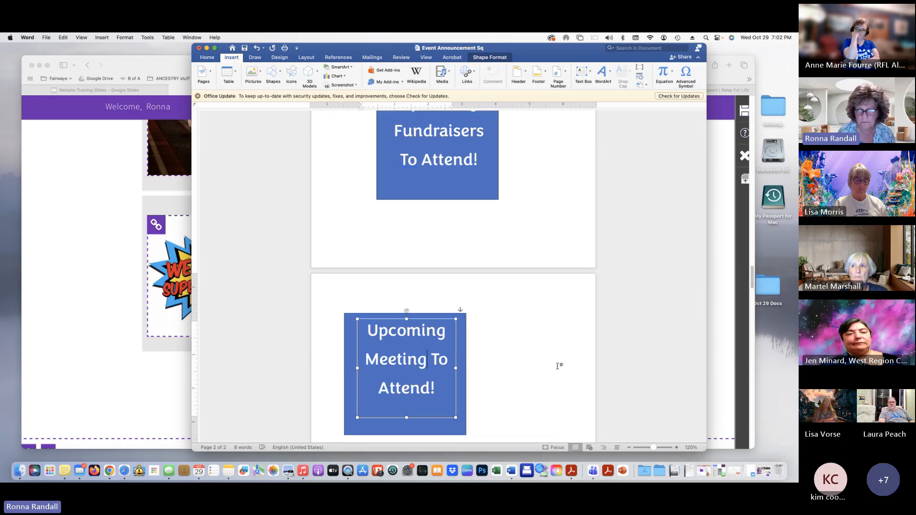
key("Return")
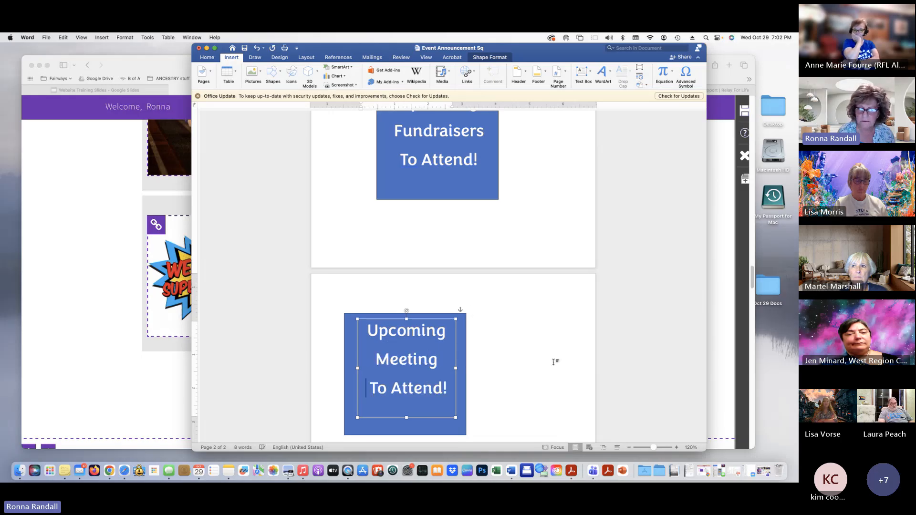
left_click(554, 362)
left_click(412, 388)
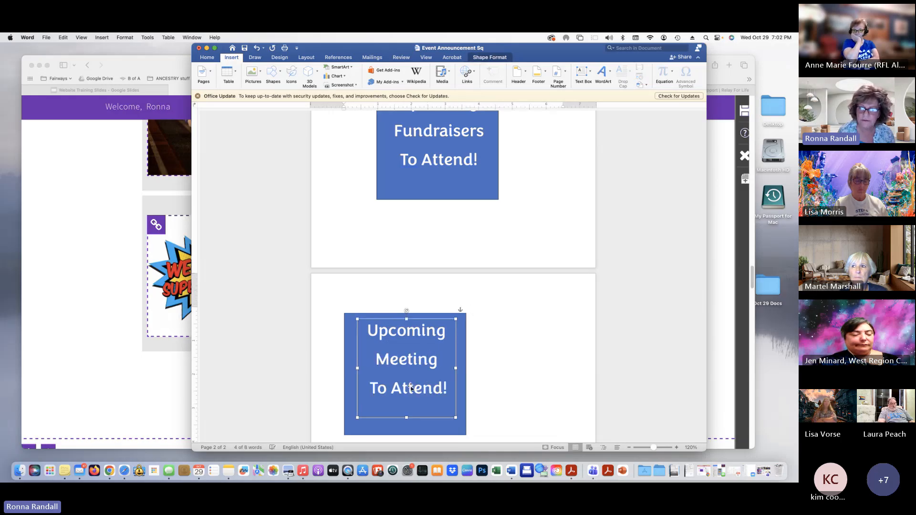
mouse_move(411, 388)
left_mouse_down()
mouse_move(410, 403)
mouse_move(402, 398)
left_mouse_up()
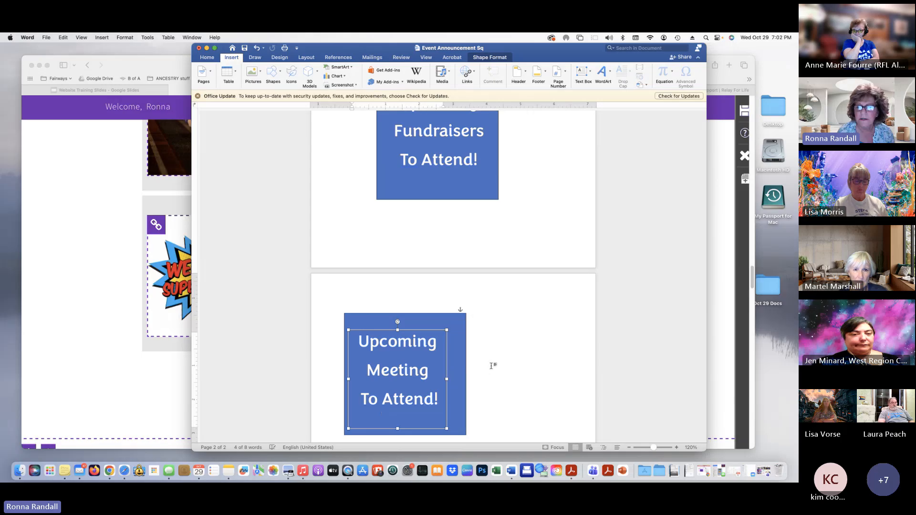
scroll(491, 365, "up", 5)
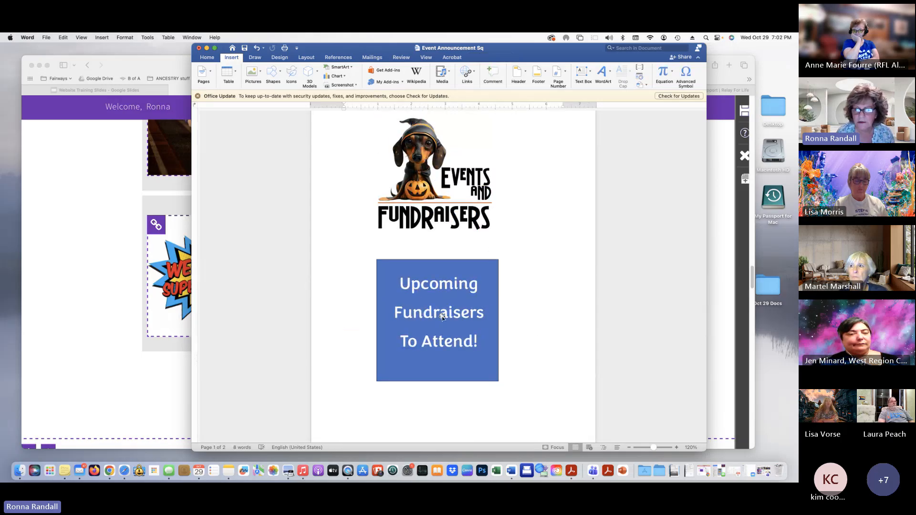
scroll(441, 317, "down", 10)
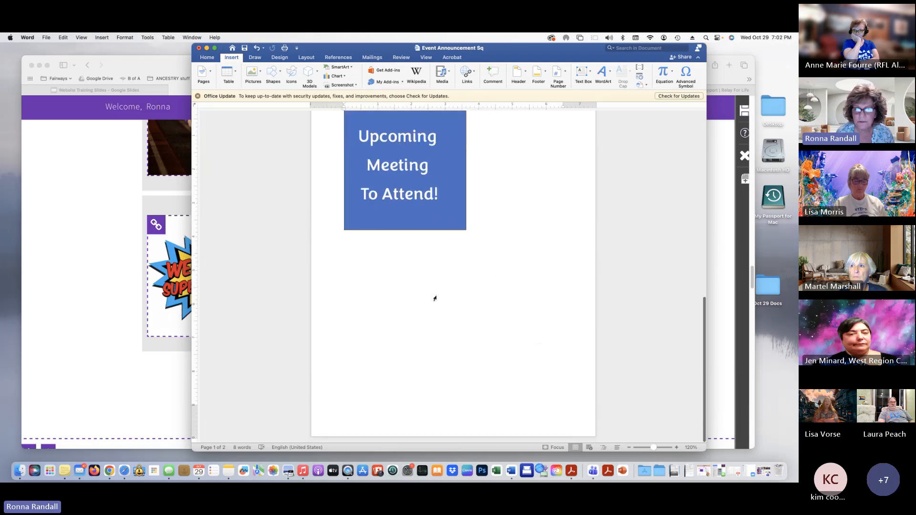
scroll(495, 246, "up", 1)
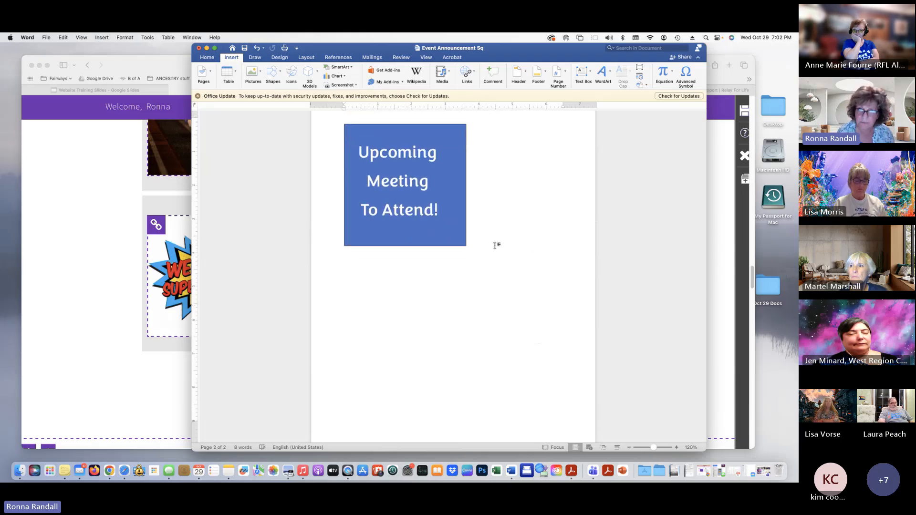
scroll(495, 246, "up", 1)
left_click(394, 212)
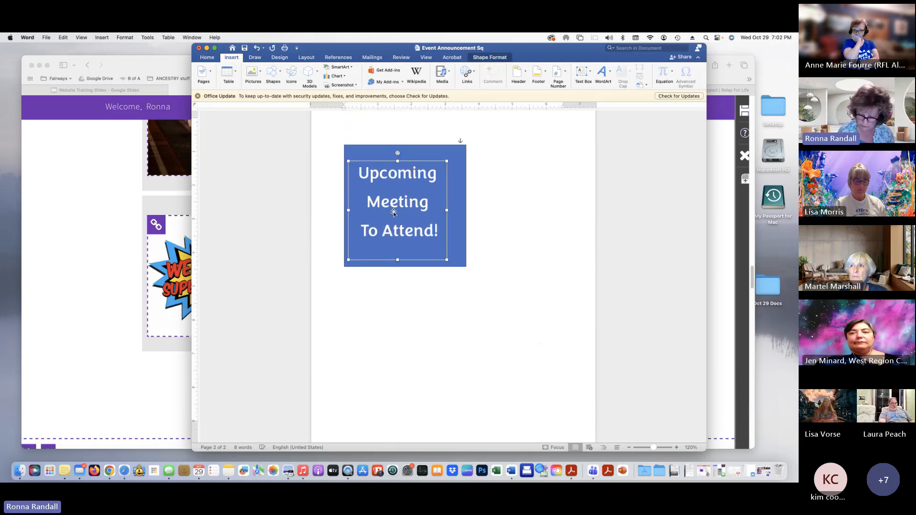
Delete the Upcoming Meeting text box and the blue square from page 2
key("Delete")
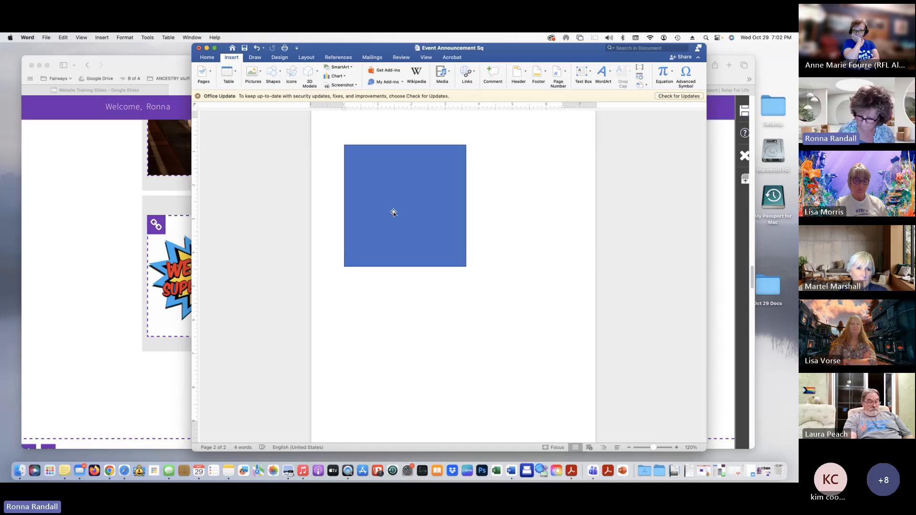
left_click(394, 212)
key("Delete")
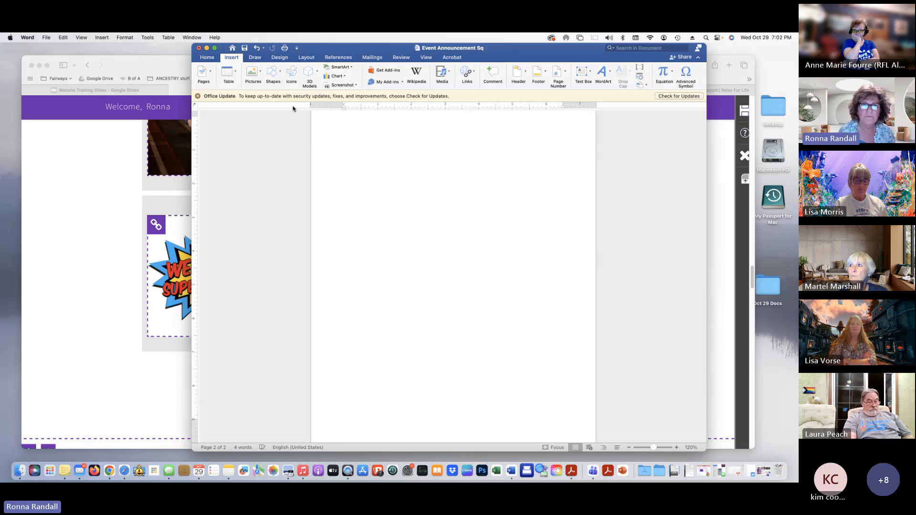
Draw a roughly 4-inch rectangle square on page 2 and fill it light gold
left_click(270, 74)
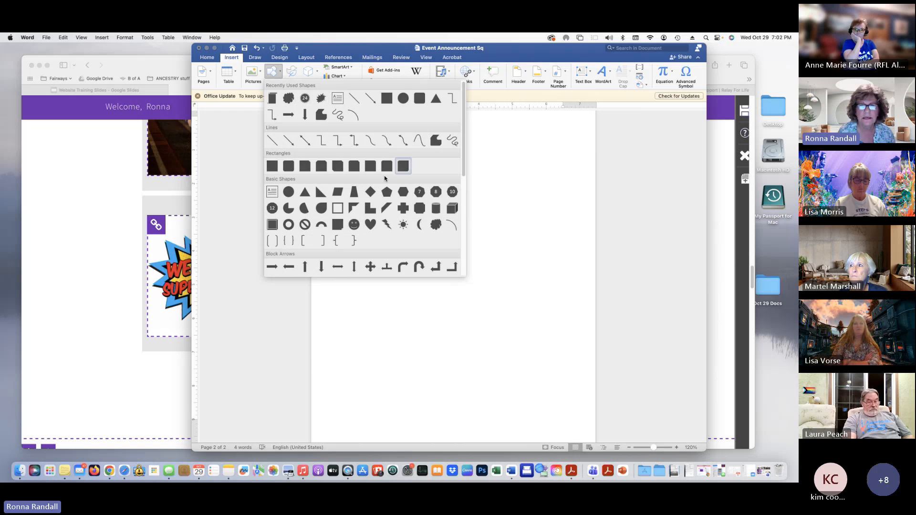
left_click(272, 166)
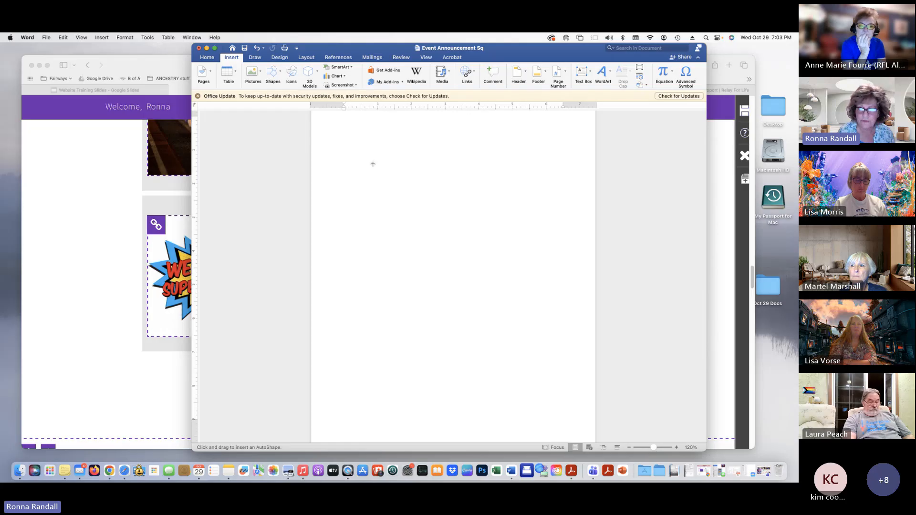
left_click_drag(372, 164, 510, 257)
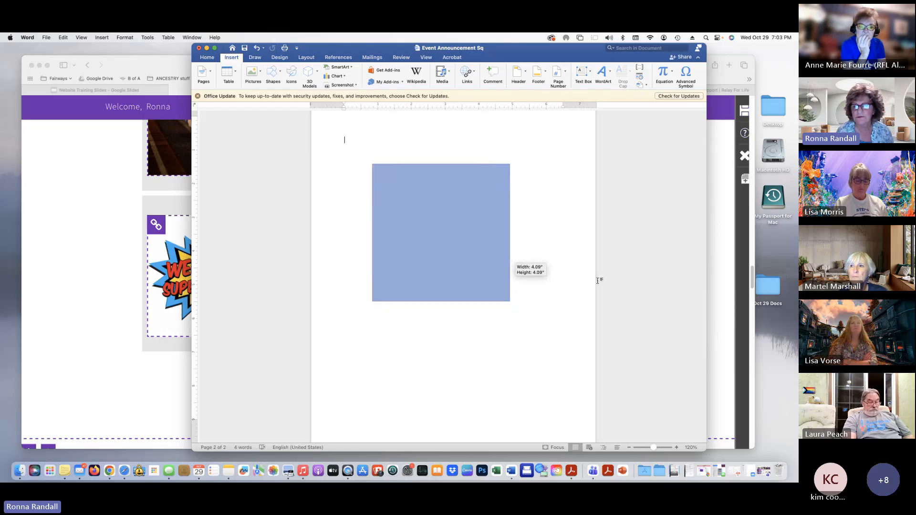
left_click_drag(577, 282, 577, 282)
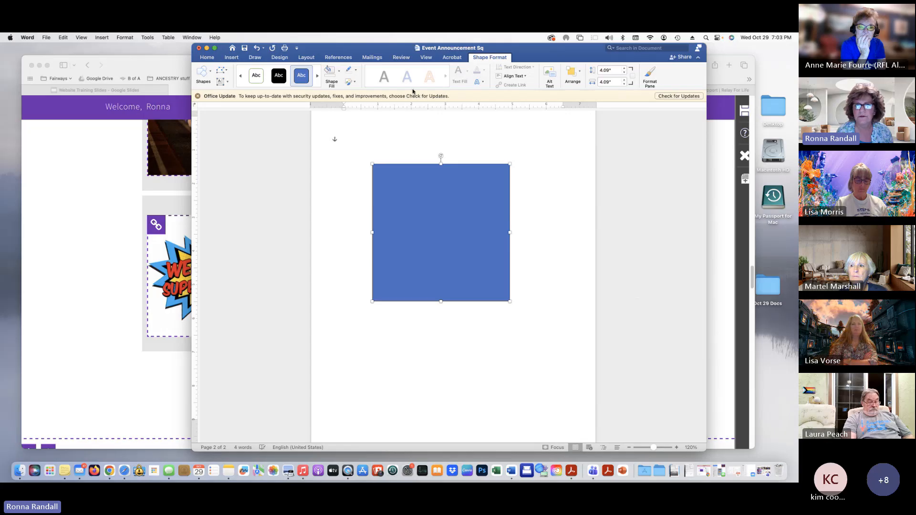
left_click(333, 75)
left_click(338, 72)
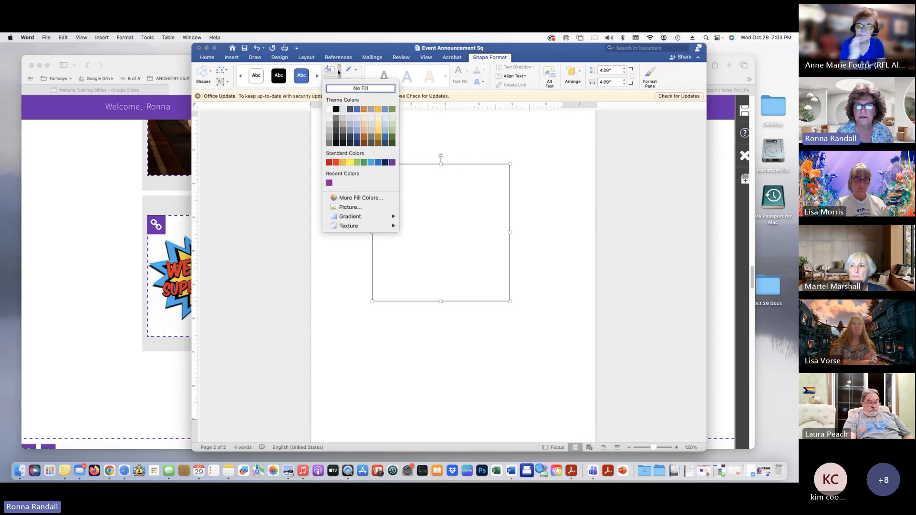
left_click(378, 129)
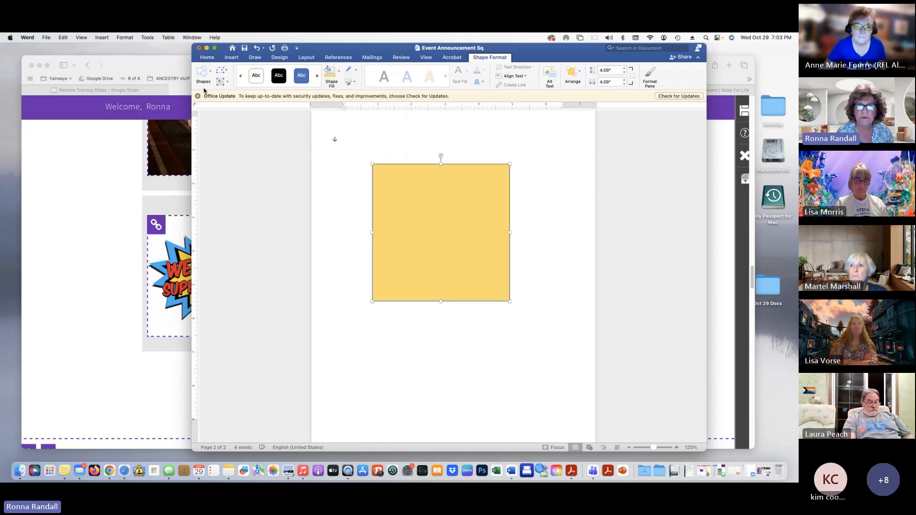
left_click(346, 126)
left_click(232, 58)
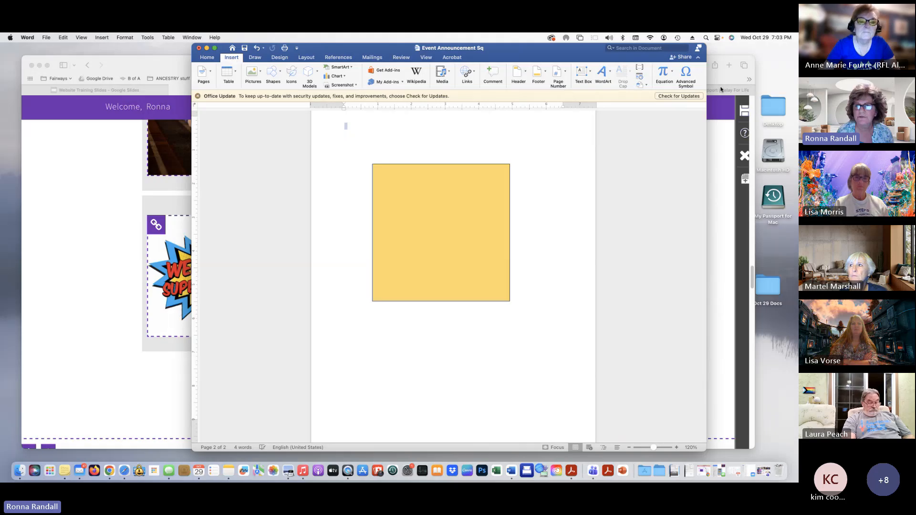
Draw a 1.5 x 0.31 inch text box at the top of the gold square
left_click(583, 74)
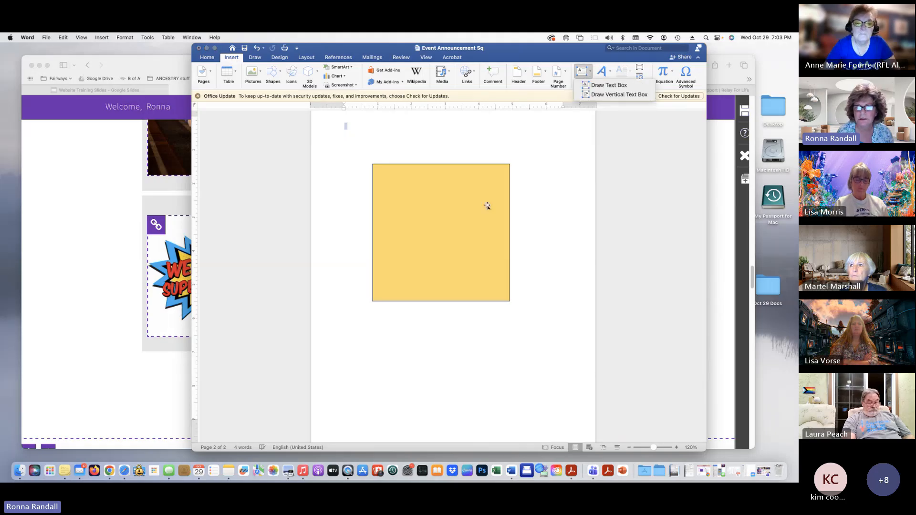
left_click(455, 170)
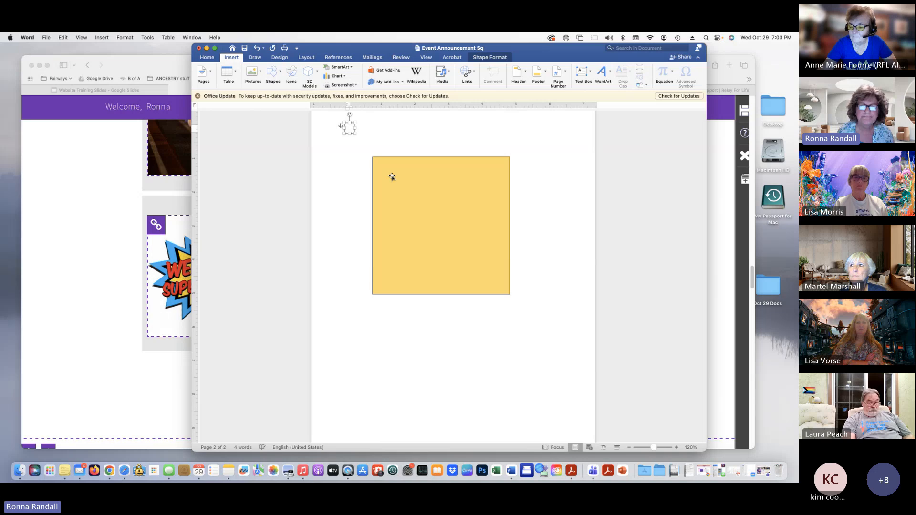
left_click_drag(348, 124, 416, 232)
left_click_drag(405, 202, 383, 177)
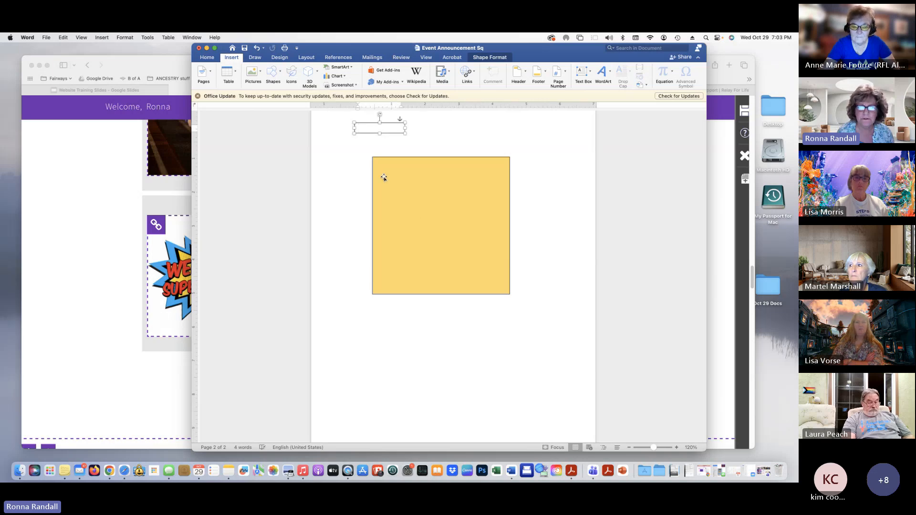
left_click_drag(395, 123, 503, 173)
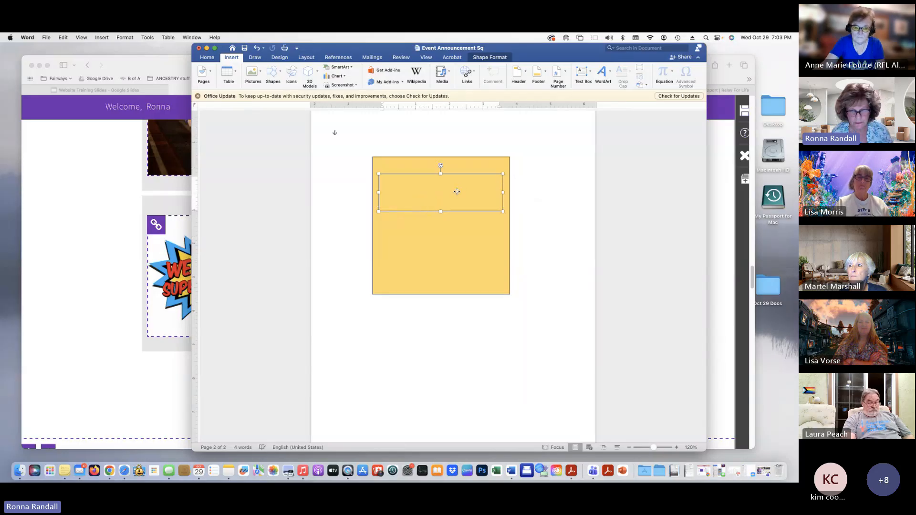
left_click(456, 191)
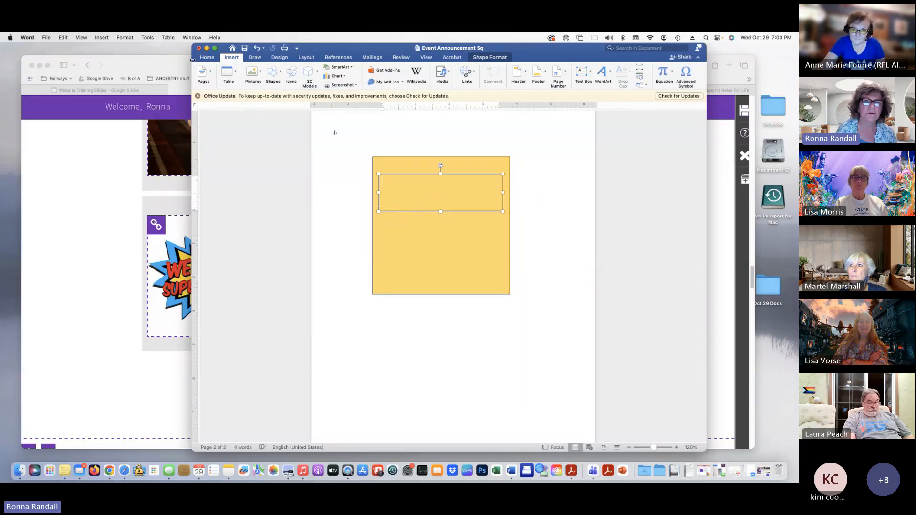
Type 'Fundraisers' in the text box and set it to 48 pt so it fits on one line
left_click(206, 57)
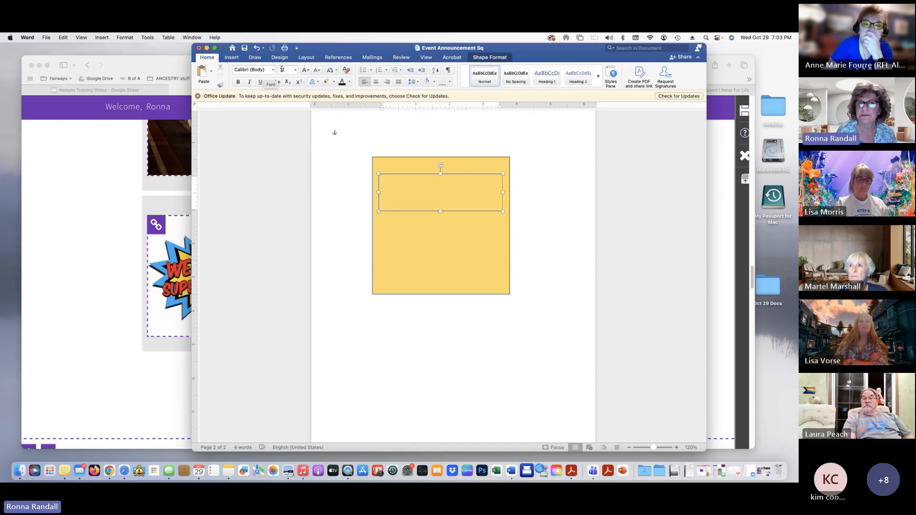
left_click(304, 70)
left_click(303, 70)
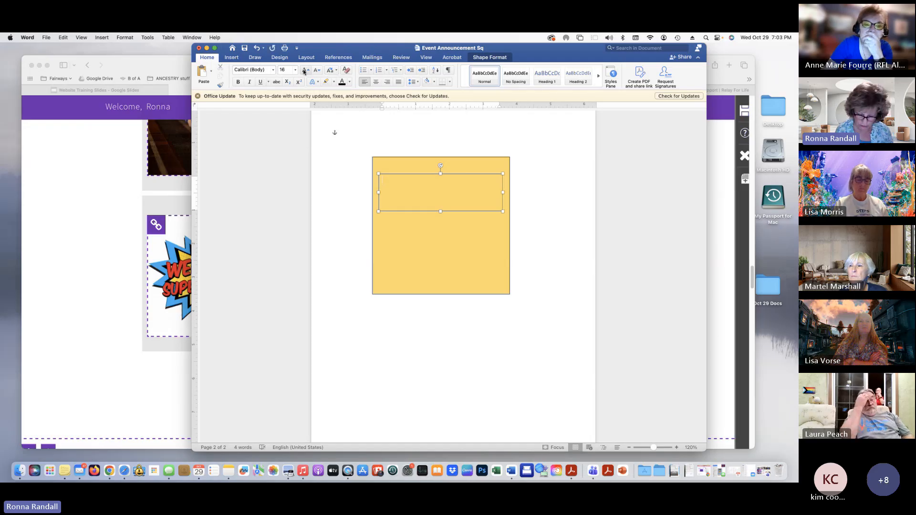
type("ndraisers")
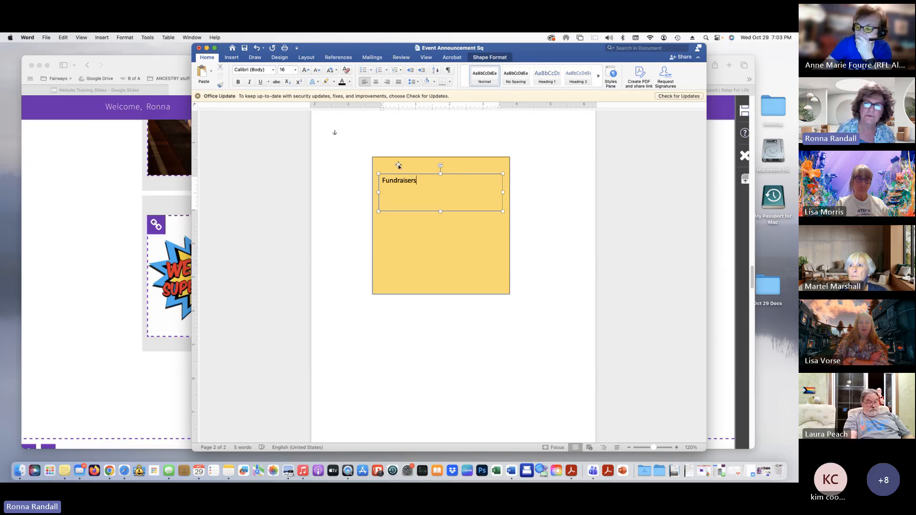
key("super+a")
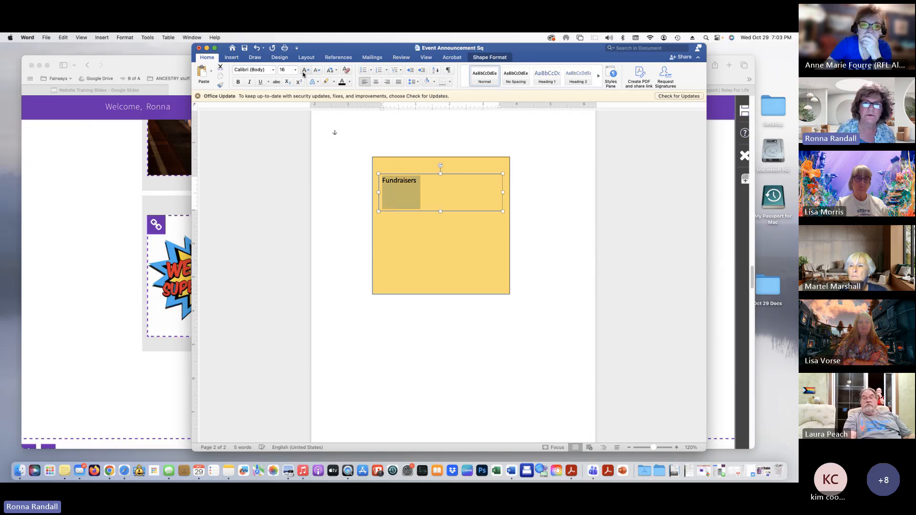
left_click(304, 71)
left_click(304, 71)
left_click(304, 71)
left_click(305, 71)
left_click(307, 71)
left_click(308, 71)
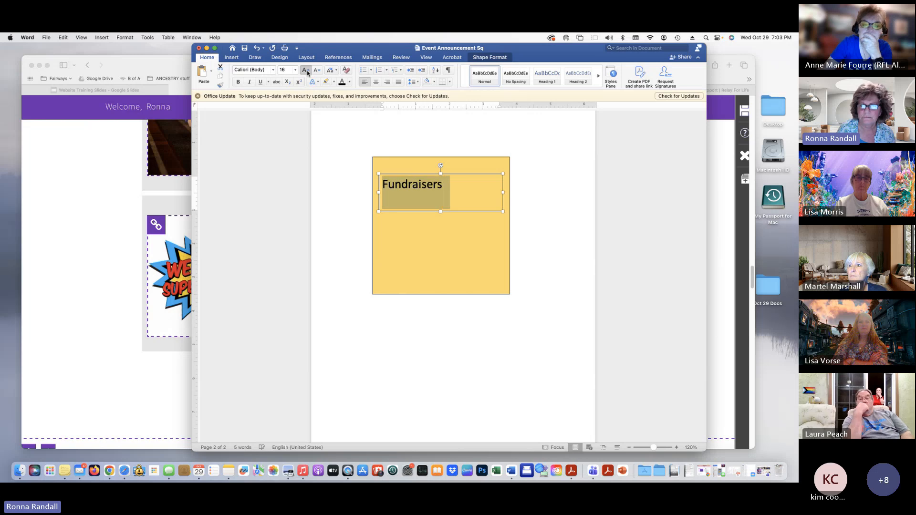
left_click(307, 72)
left_click(308, 71)
left_click(308, 72)
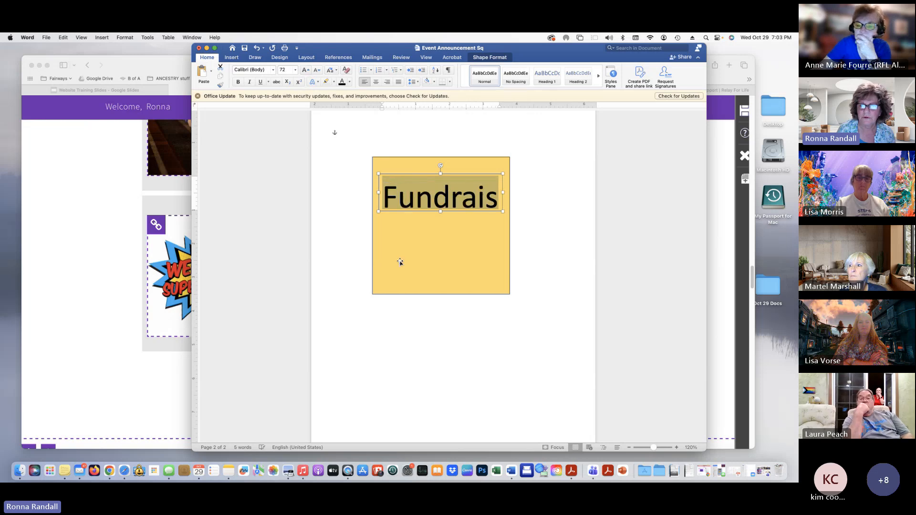
left_click(318, 71)
left_click(501, 364)
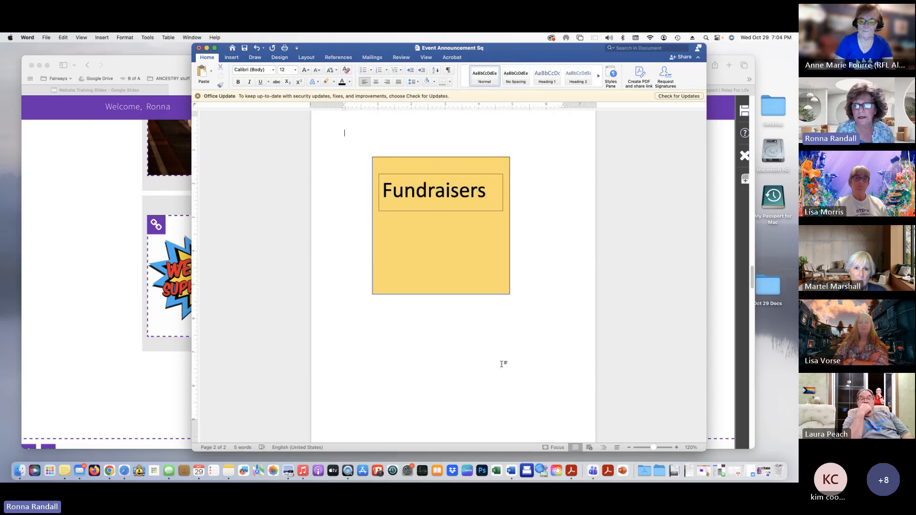
left_click(464, 208)
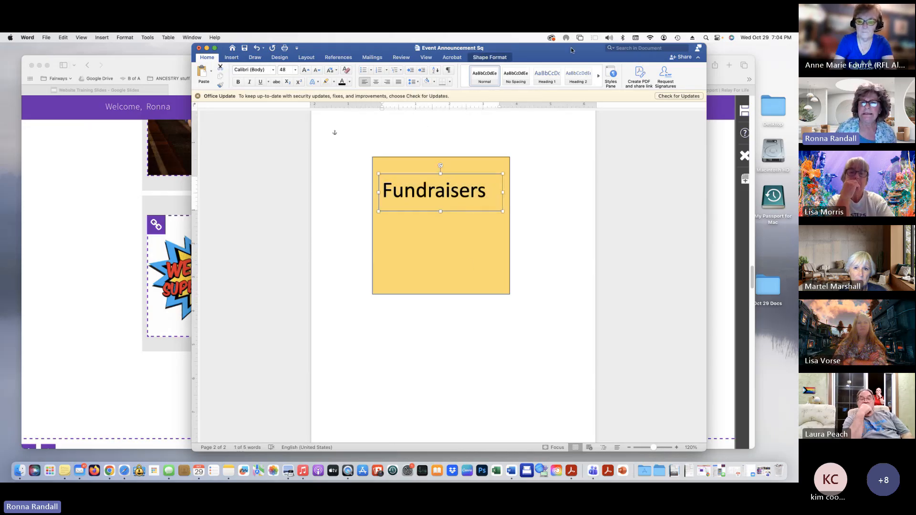
left_click_drag(475, 48, 463, 98)
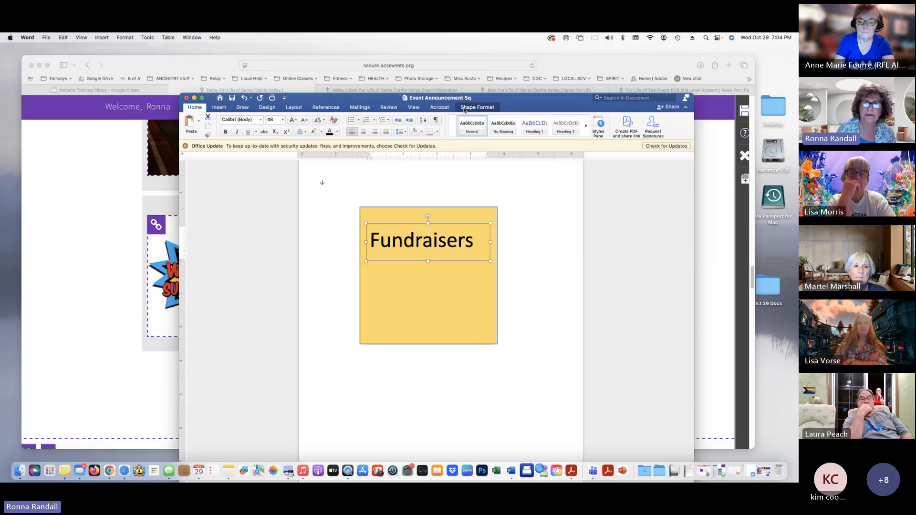
Change the Fundraisers text box outline colour, deselect it, and screenshot the yellow card
left_click(464, 108)
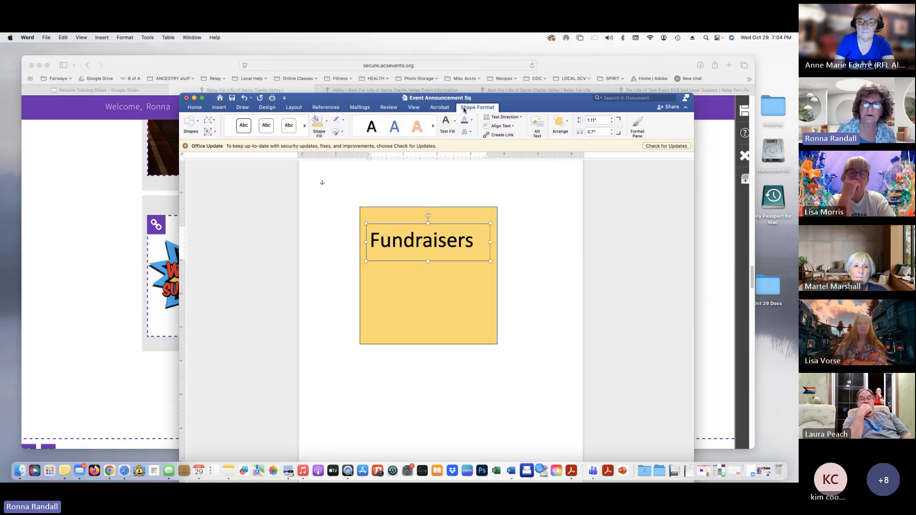
left_click(345, 120)
left_click(373, 170)
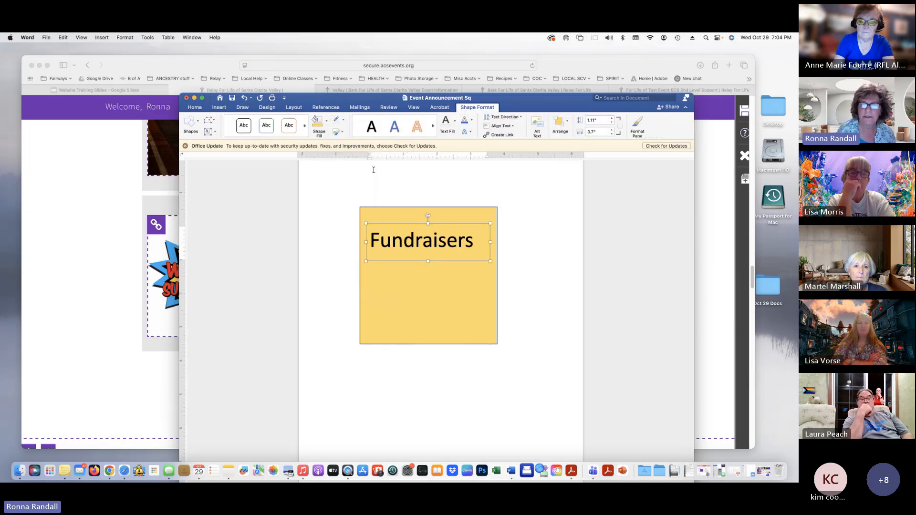
left_click(566, 387)
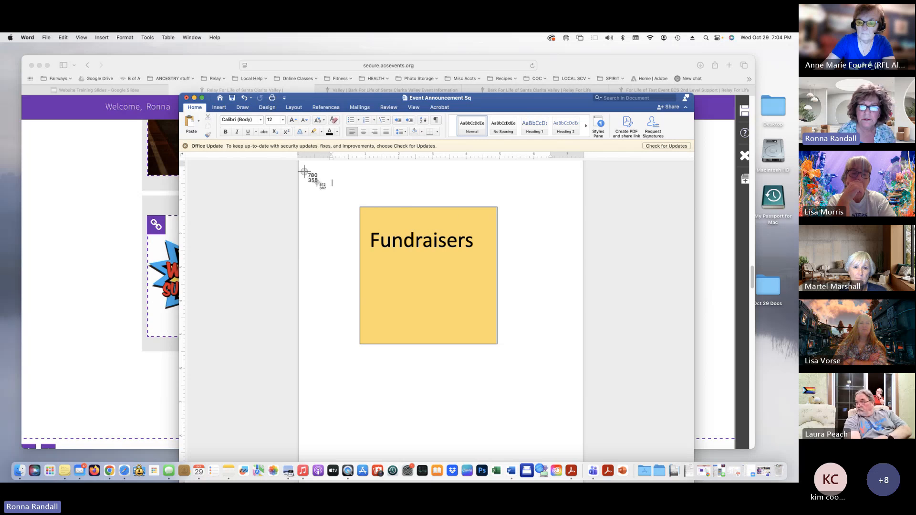
left_click_drag(360, 207, 497, 344)
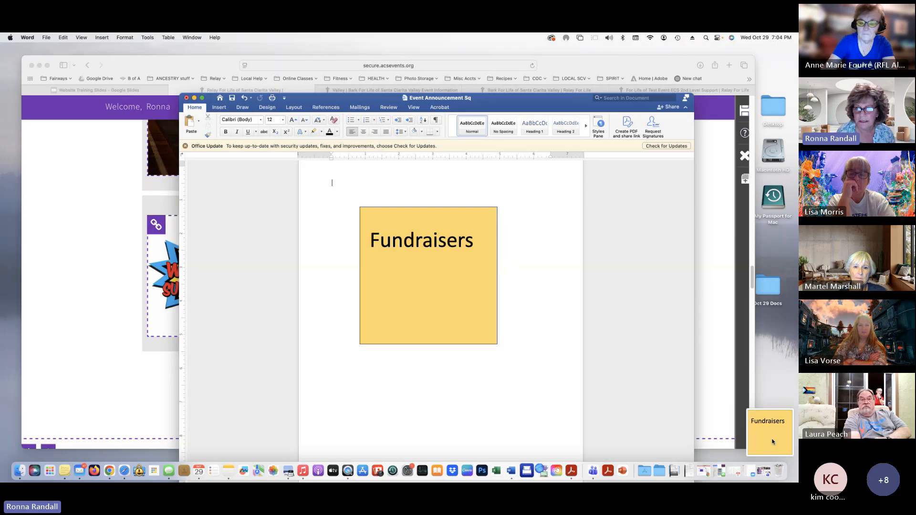
Upload the Desktop Fundraisers screenshot as the announcement image, zoomed out to fit, and save it
left_click(193, 97)
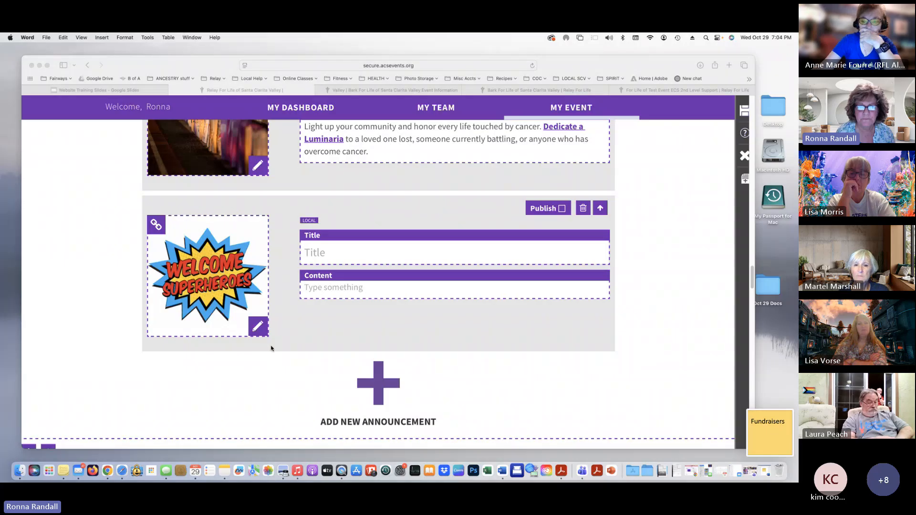
left_click(257, 326)
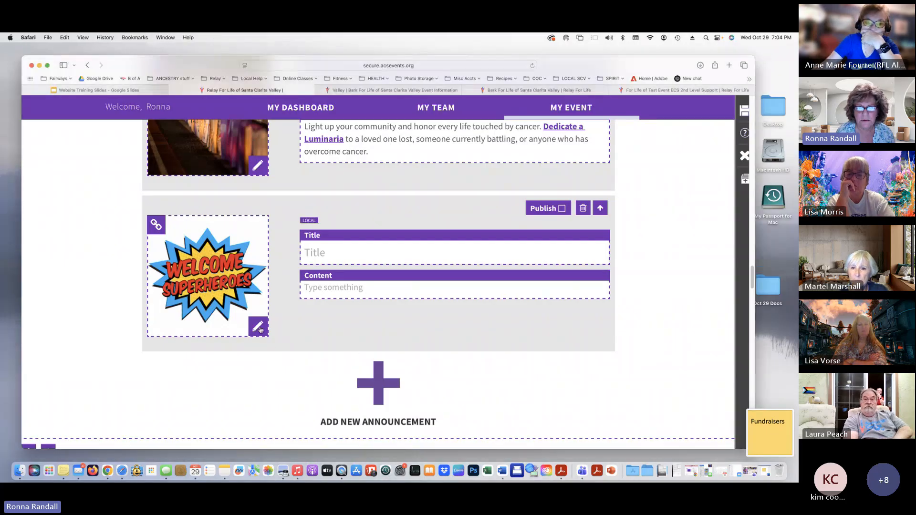
left_click(257, 326)
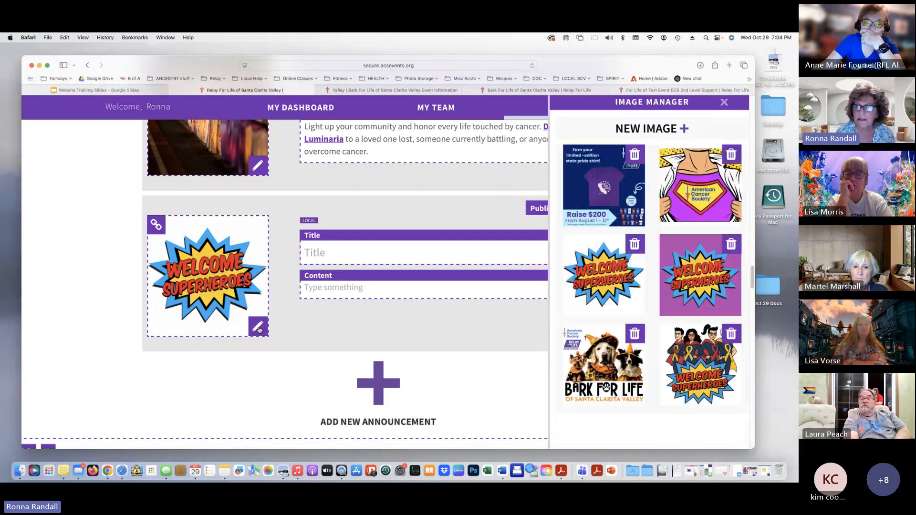
left_click(645, 129)
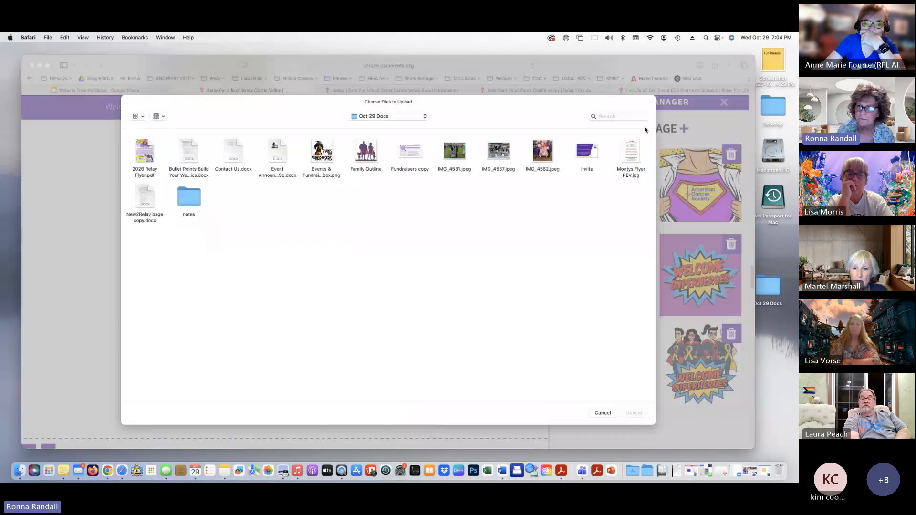
left_click(398, 117)
left_click(386, 126)
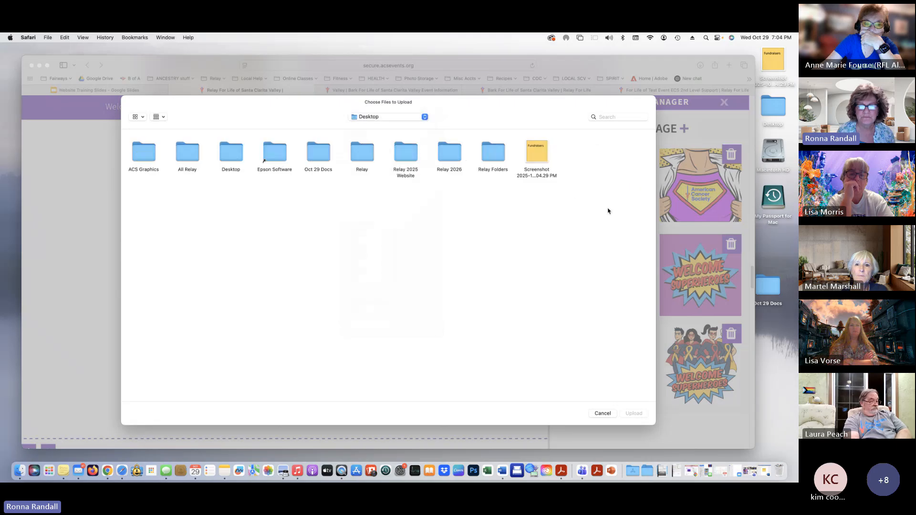
left_click(536, 153)
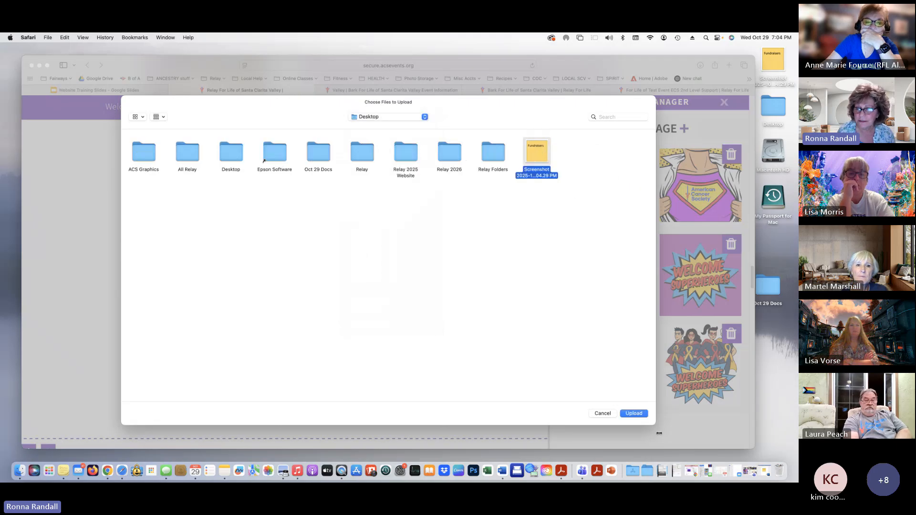
left_click(635, 413)
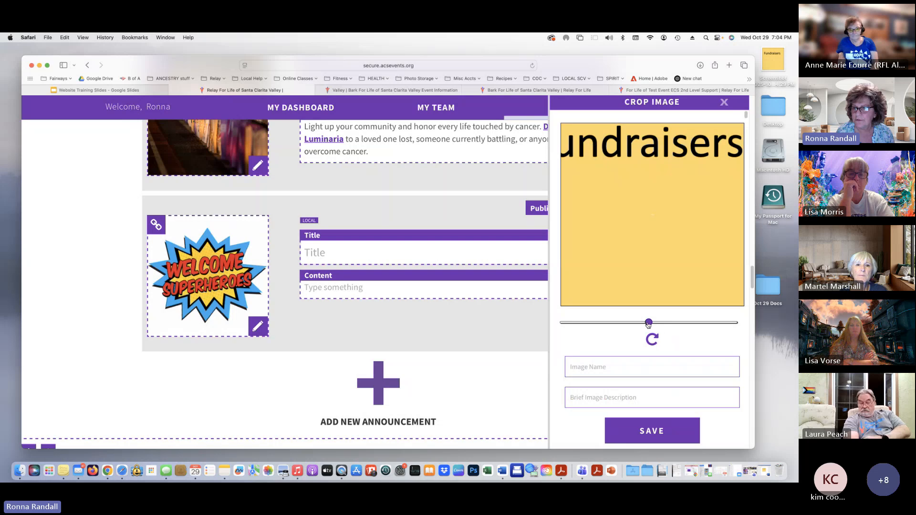
left_click_drag(649, 324, 624, 325)
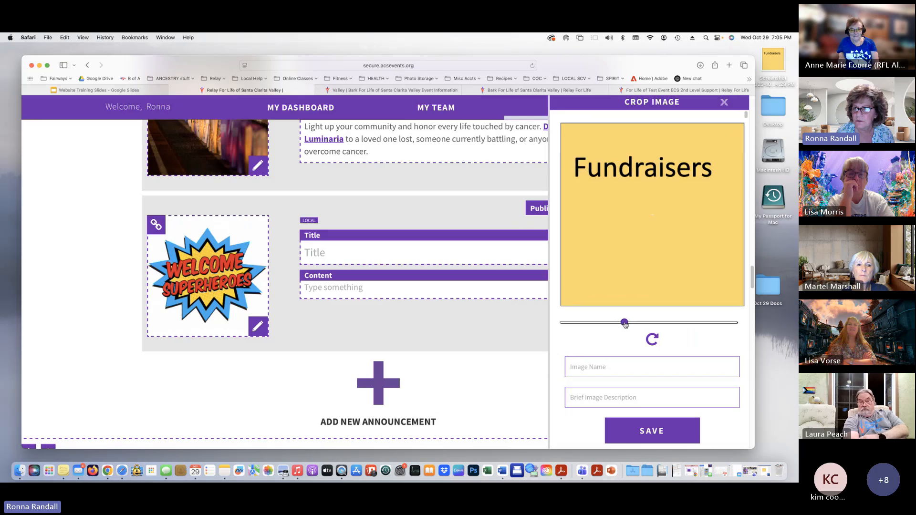
left_click(665, 430)
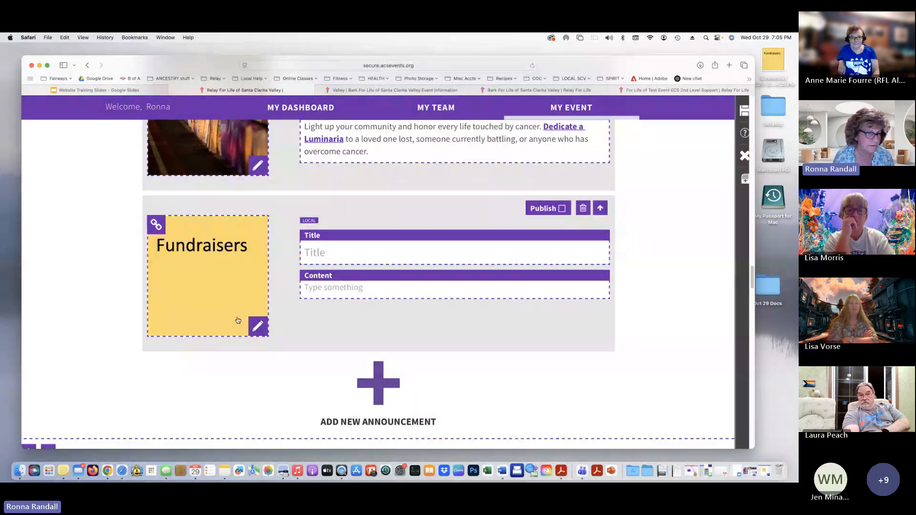
Title the announcement 'Fundraisers' and write the content 'Come to our fundraisers'
left_click(371, 251)
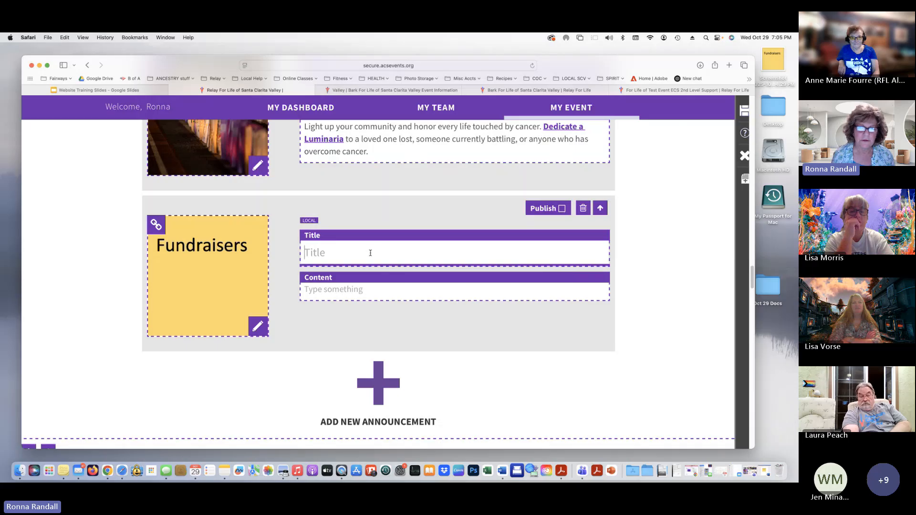
left_click(337, 290)
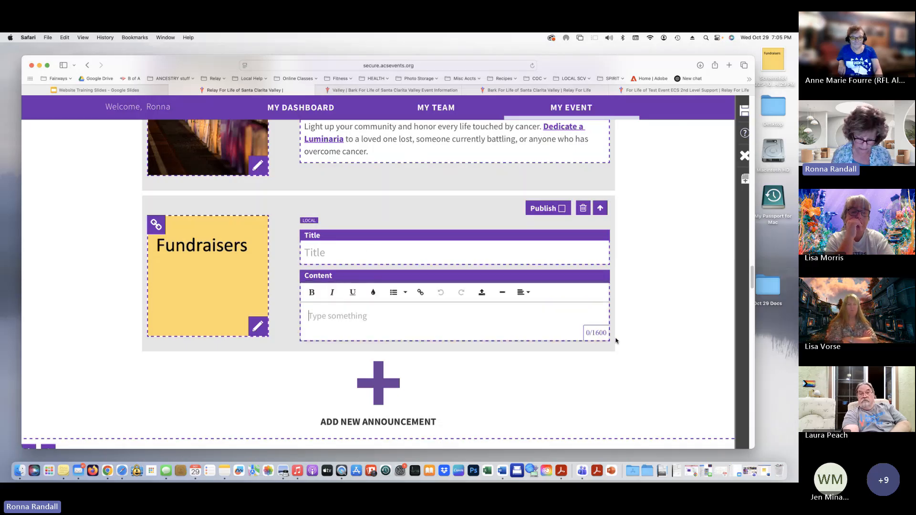
type("Come to our fudnra")
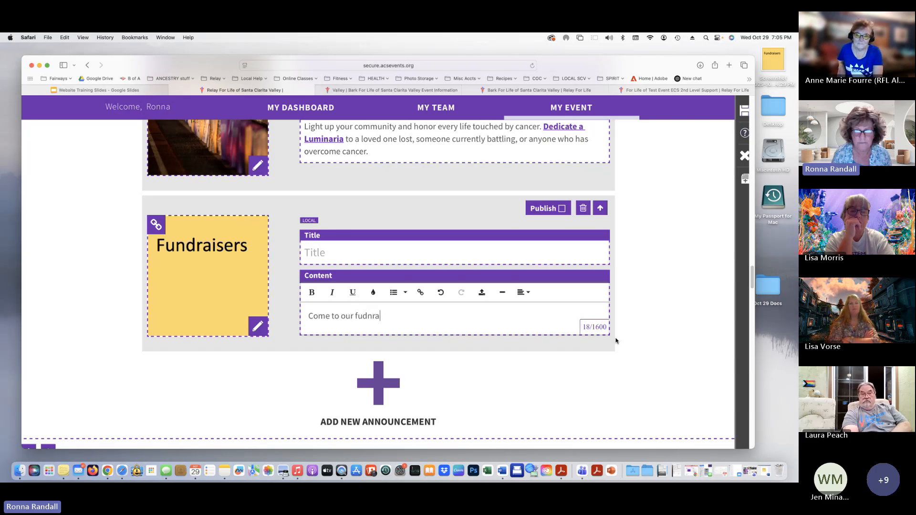
key("BackSpace")
key("BackSpace")
key("BackSpace")
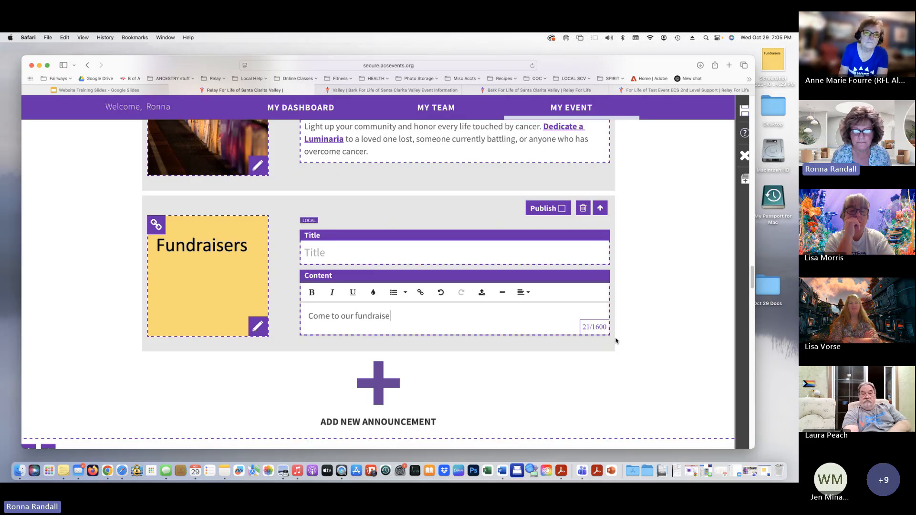
left_click(336, 251)
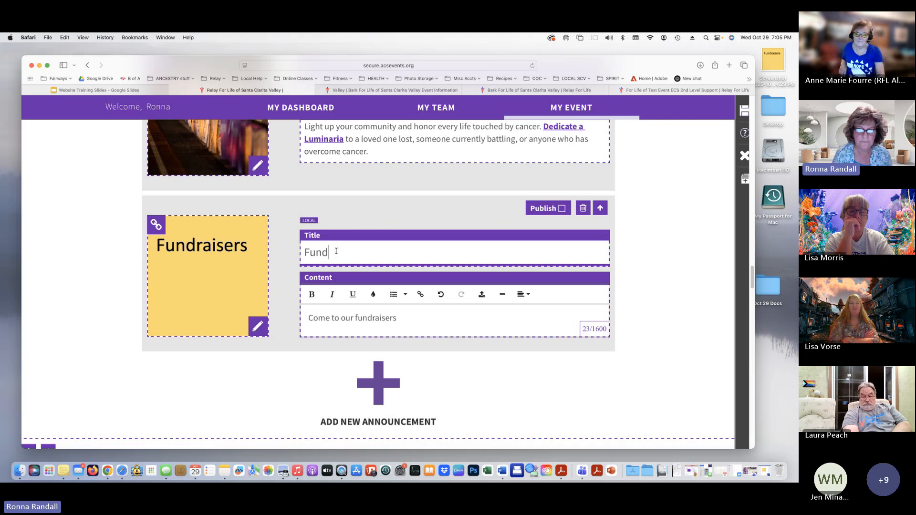
type("sers")
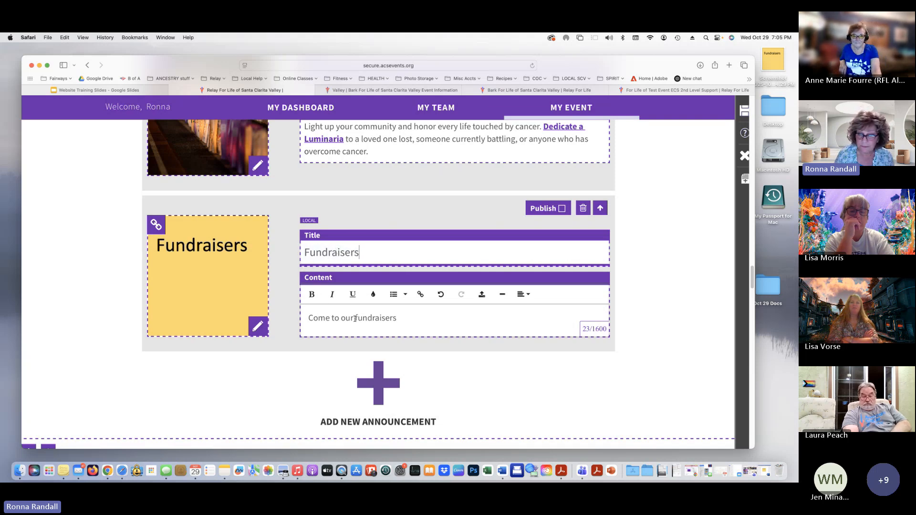
Make the word 'fundraisers' bold and red, then start a new line below
left_click_drag(355, 318, 398, 319)
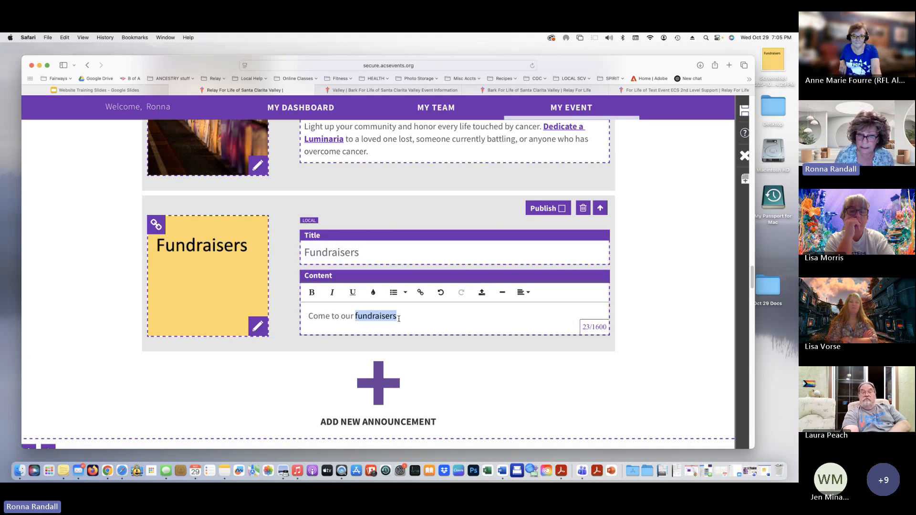
left_click(312, 292)
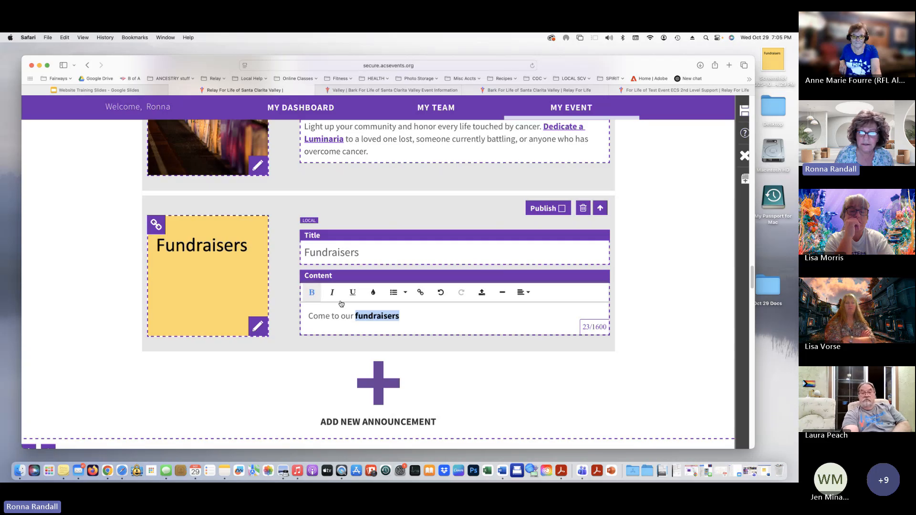
left_click(374, 293)
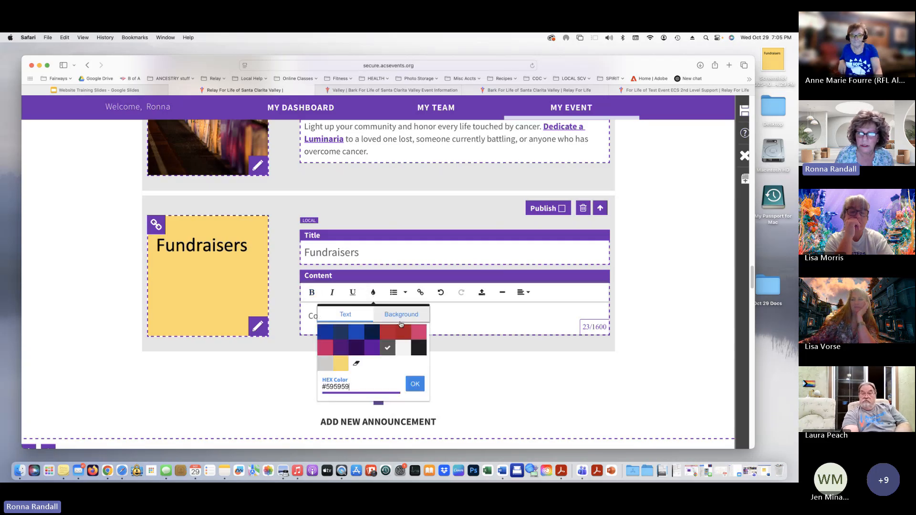
left_click(403, 336)
left_click(418, 319)
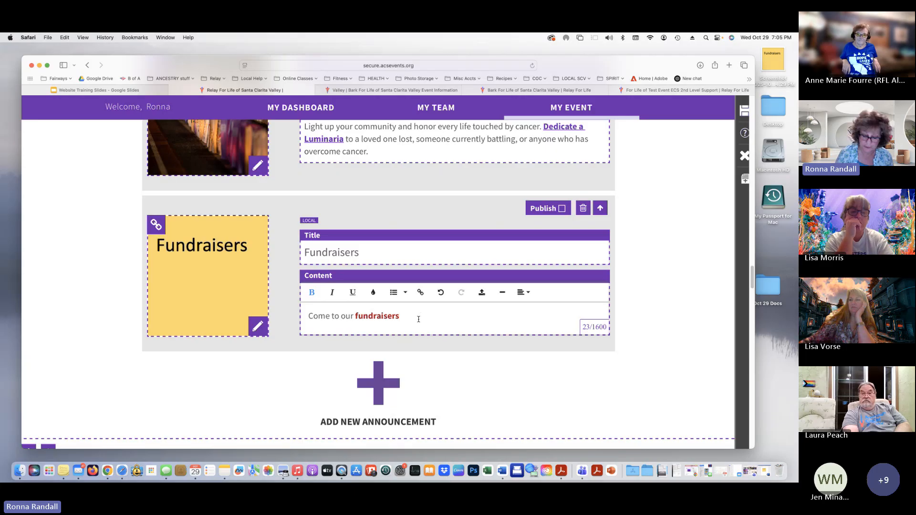
key("Return")
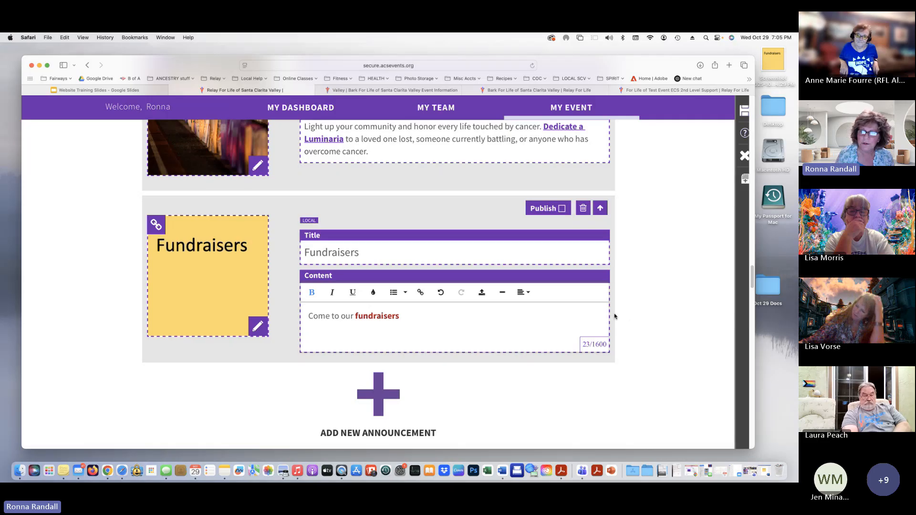
Upload the 2026 Relay Flyer PDF from the Oct 29 Docs folder to the File Library
left_click(481, 292)
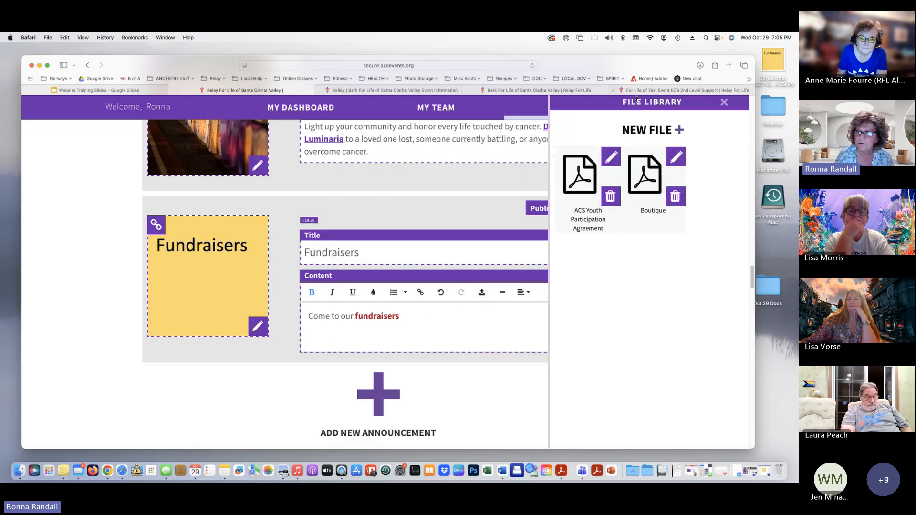
left_click(633, 134)
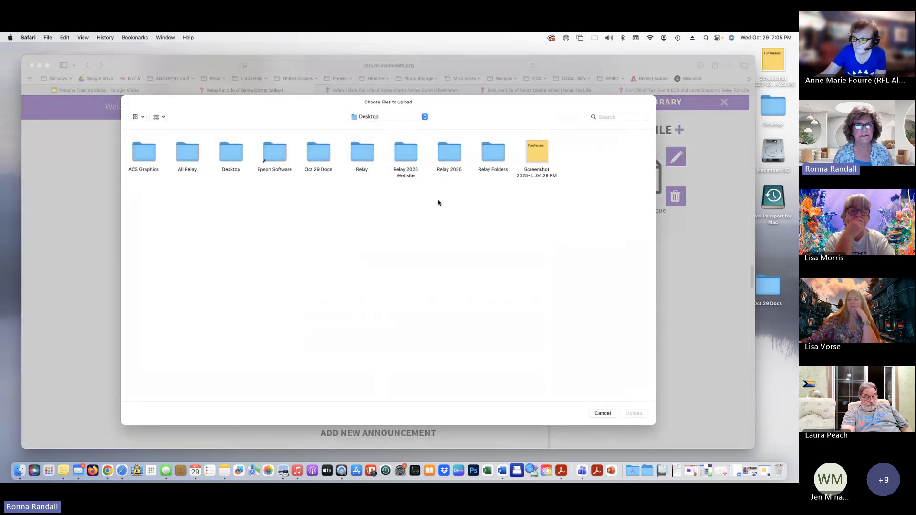
left_click(316, 151)
double_click(315, 152)
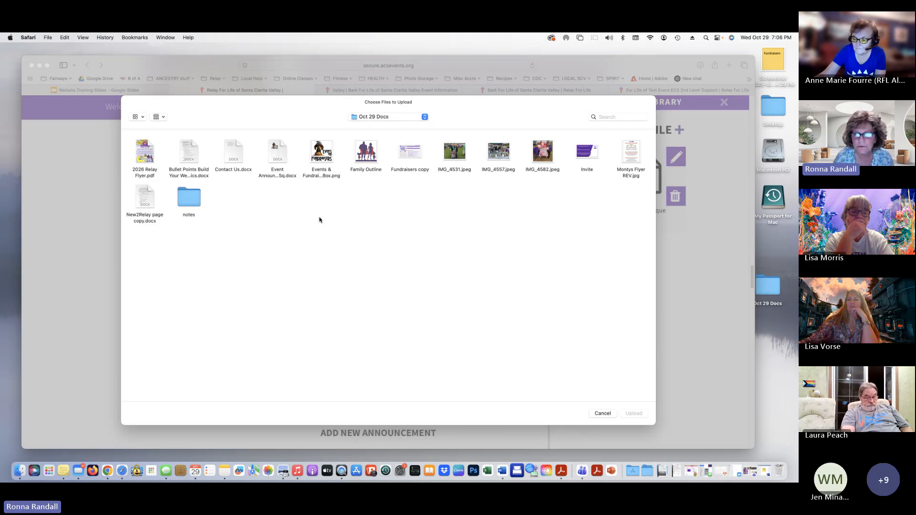
left_click(142, 154)
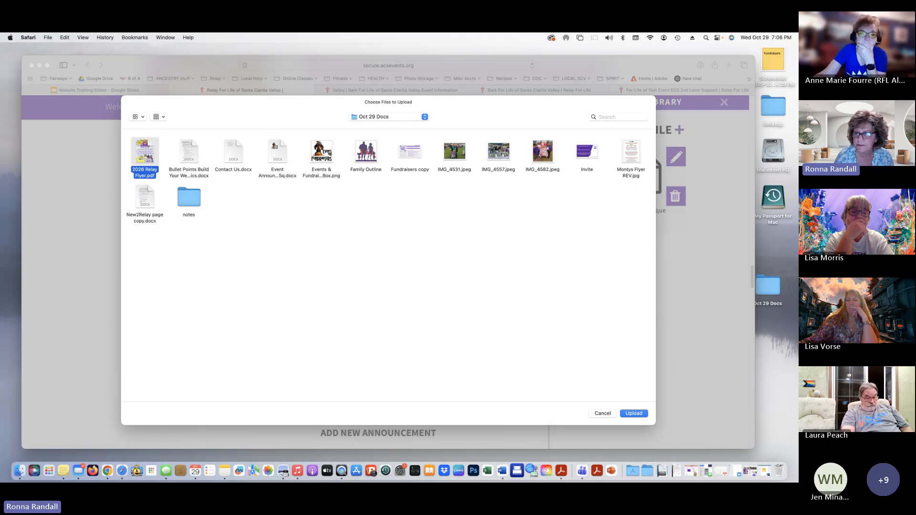
left_click(633, 414)
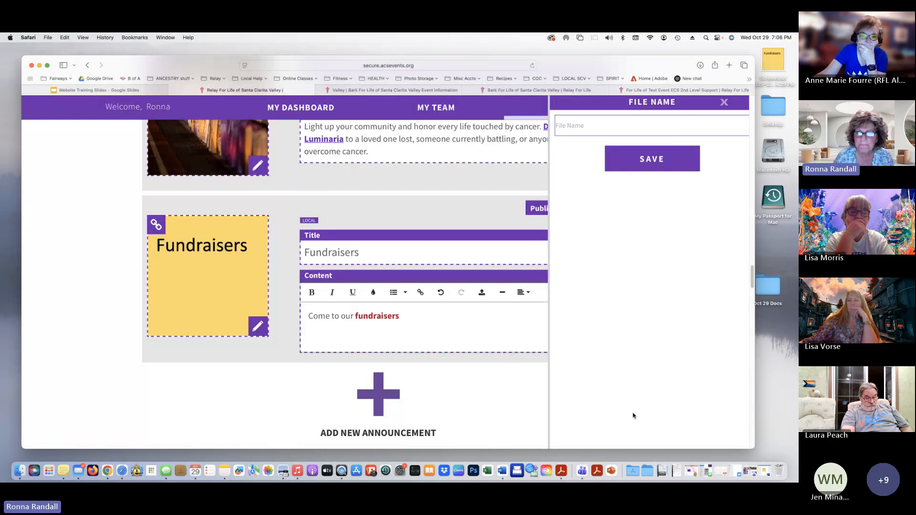
Save the uploaded file as 'event' and insert it as a link in the announcement content
left_click(591, 128)
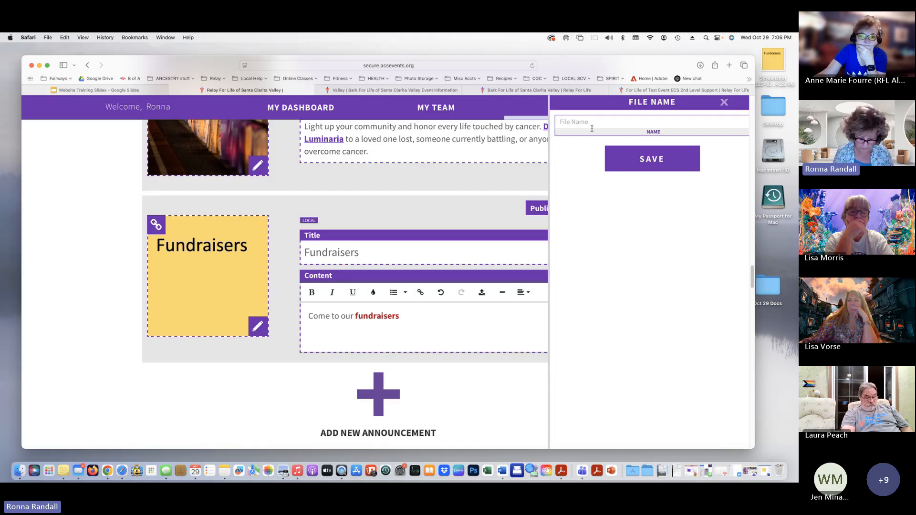
type("event")
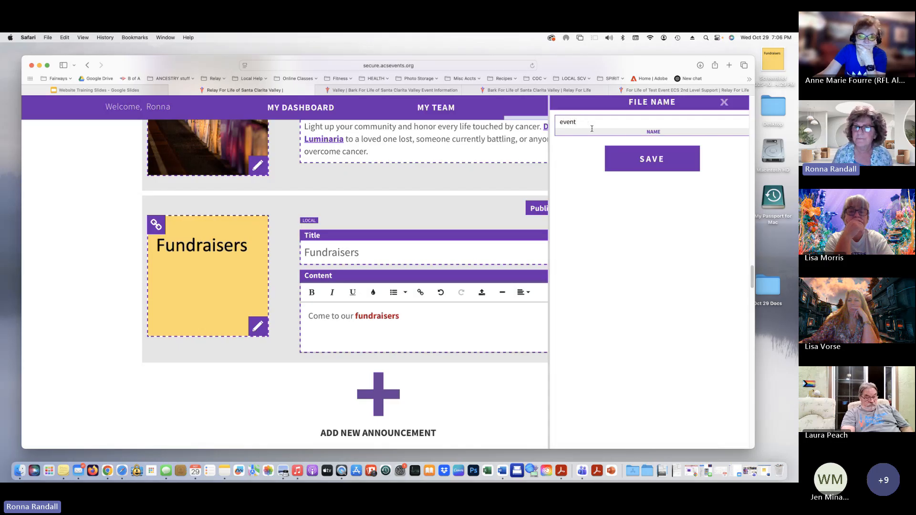
left_click(683, 155)
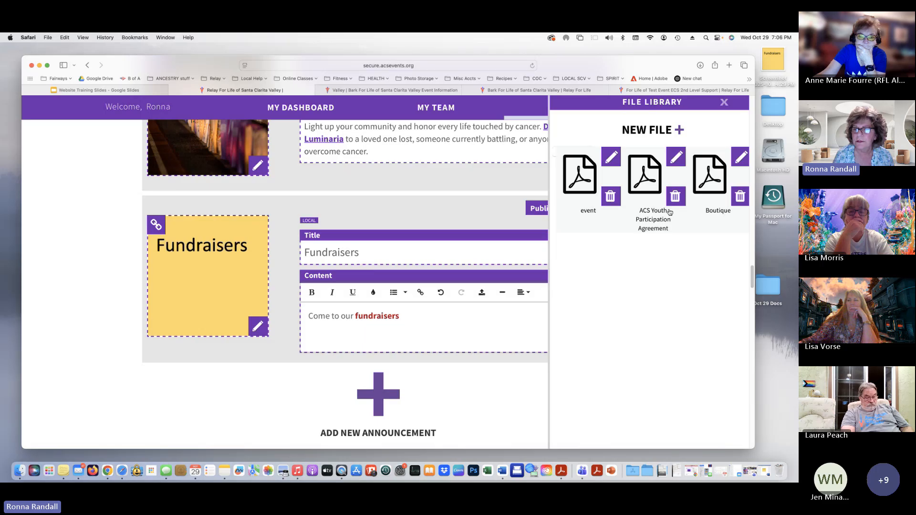
left_click(571, 174)
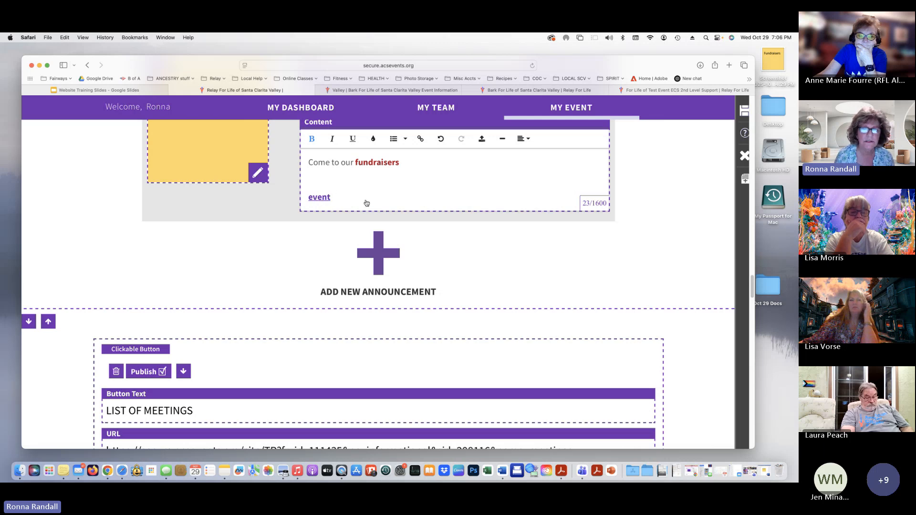
Delete the extra 'event' link from the announcement's second line
left_click(307, 197)
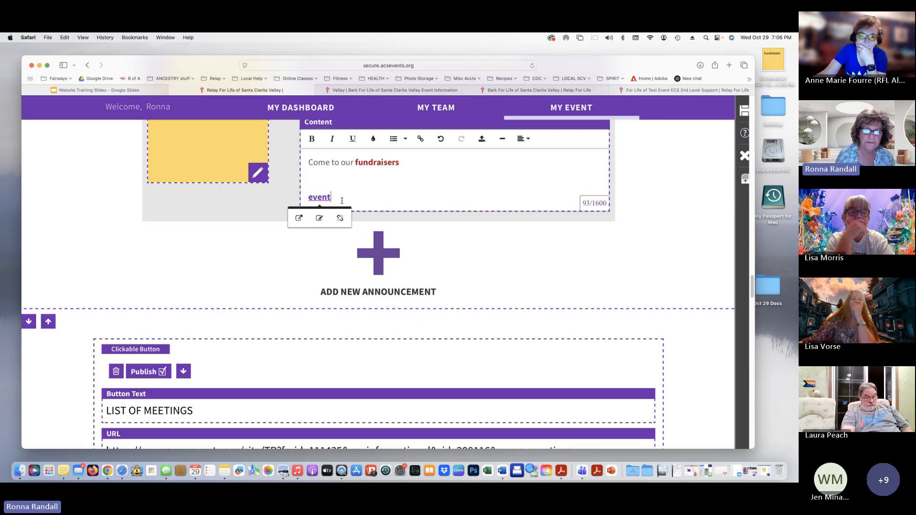
left_click_drag(333, 199, 303, 198)
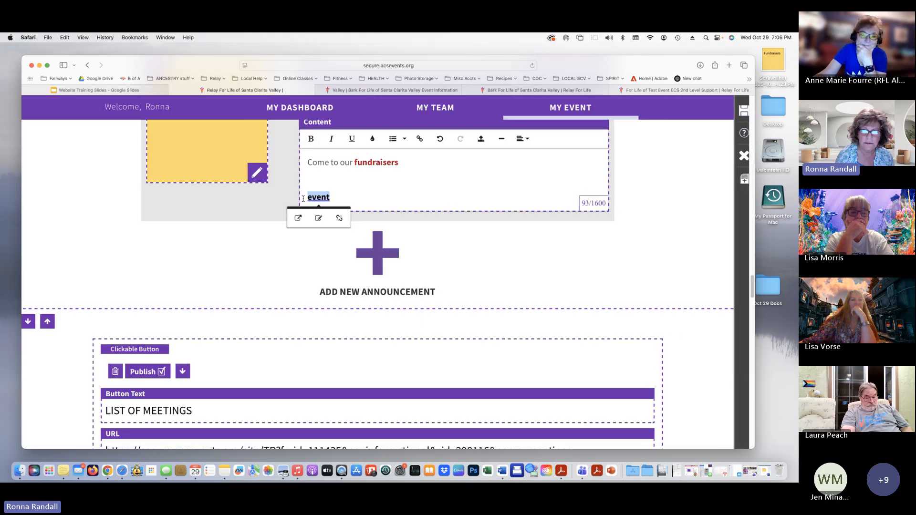
key("BackSpace")
scroll(389, 176, "down", 1)
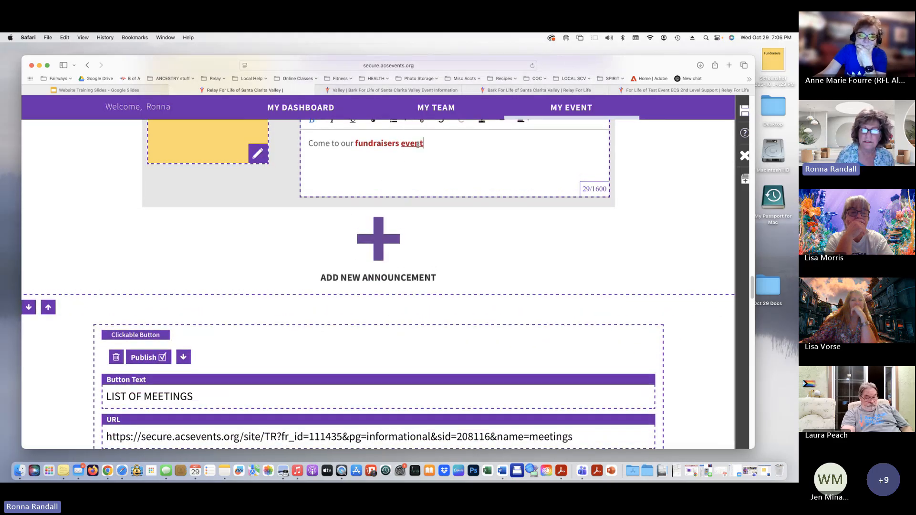
Check that the 'event' link follows 'fundraisers', so the text reads 'Come to our fundraisers event'
left_click(439, 152)
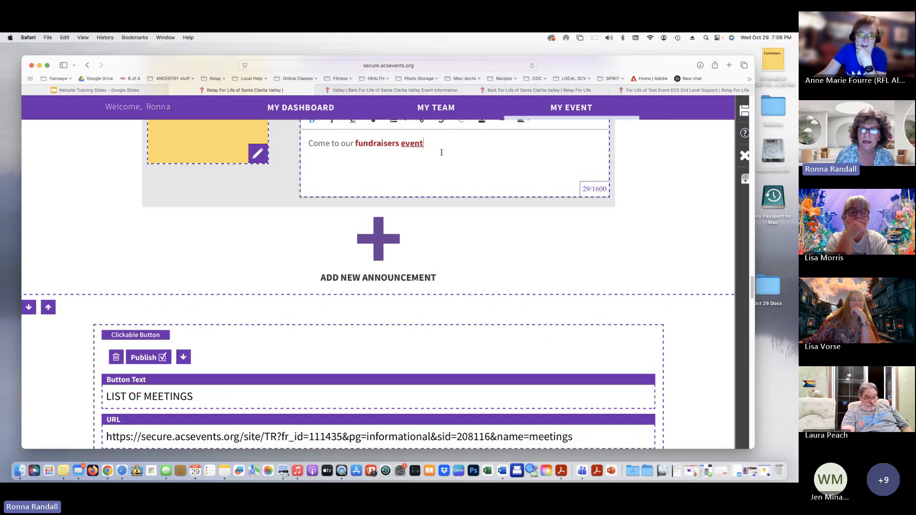
left_click(409, 147)
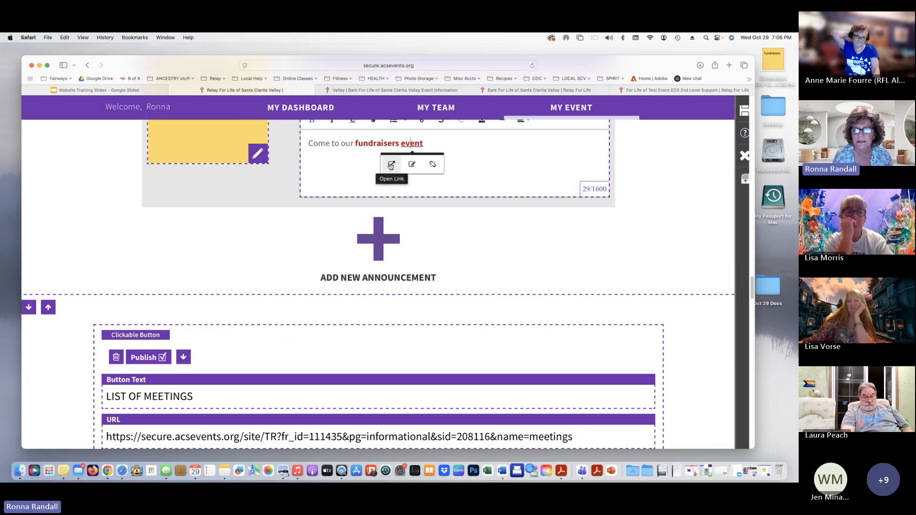
left_click(509, 166)
scroll(508, 166, "up", 3)
scroll(508, 167, "up", 1)
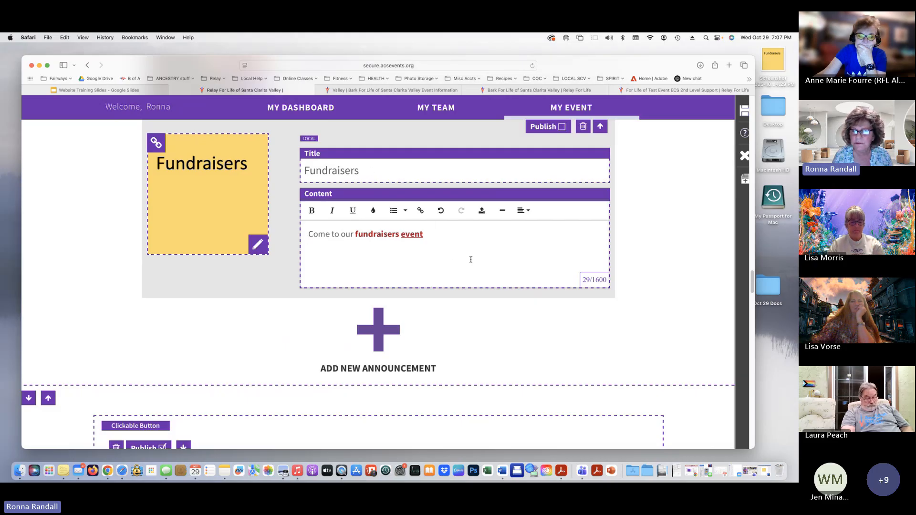
scroll(514, 243, "up", 3)
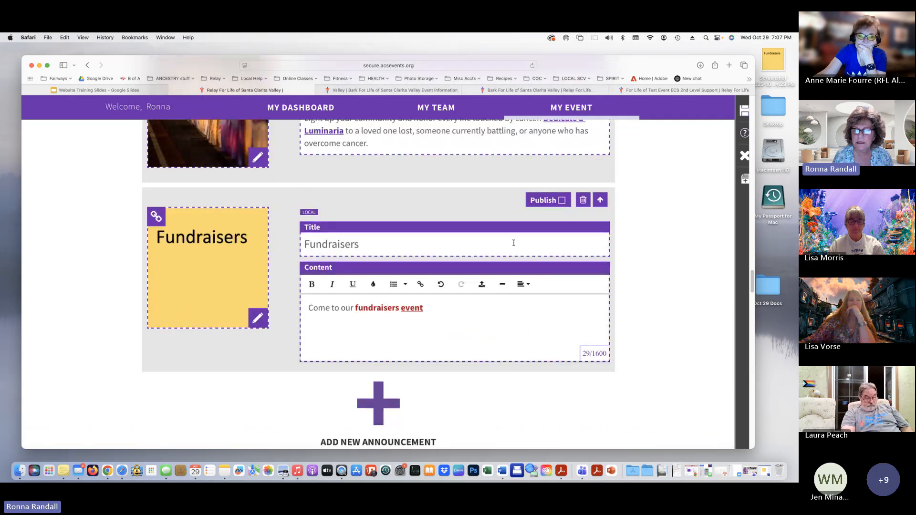
scroll(514, 243, "up", 1)
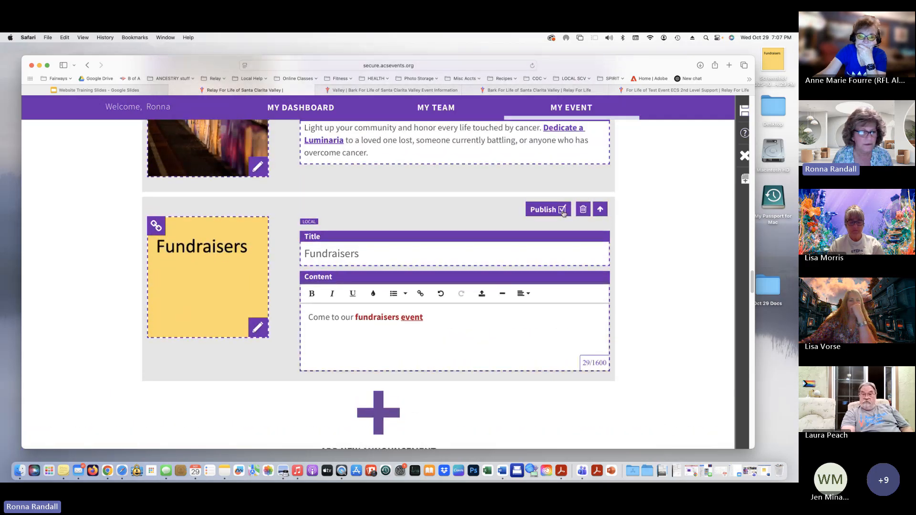
Move the Fundraisers announcement up past Luminaria, Download the App and Getting Started
scroll(668, 229, "up", 5)
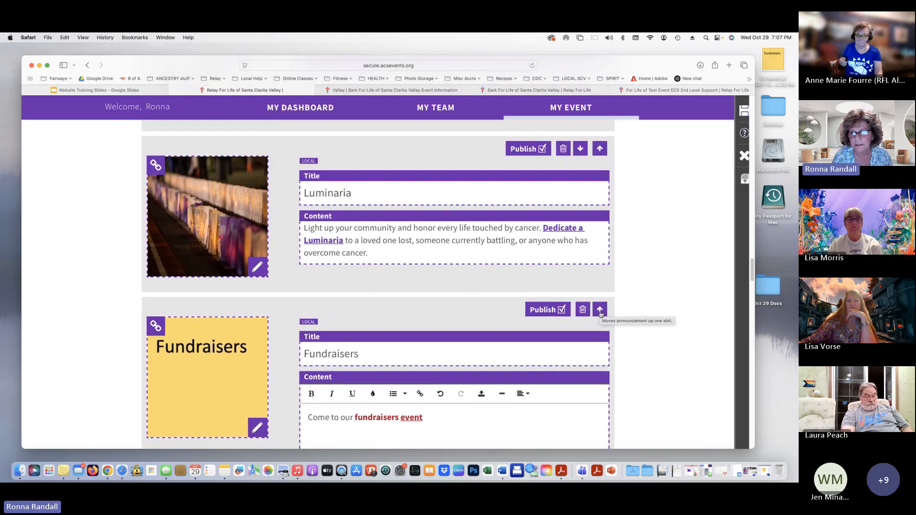
left_click(600, 311)
scroll(328, 364, "up", 4)
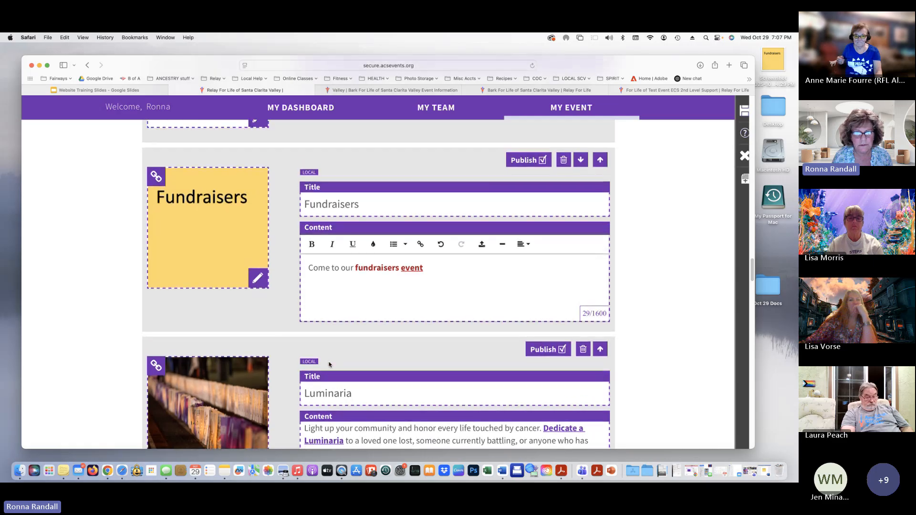
scroll(329, 365, "up", 4)
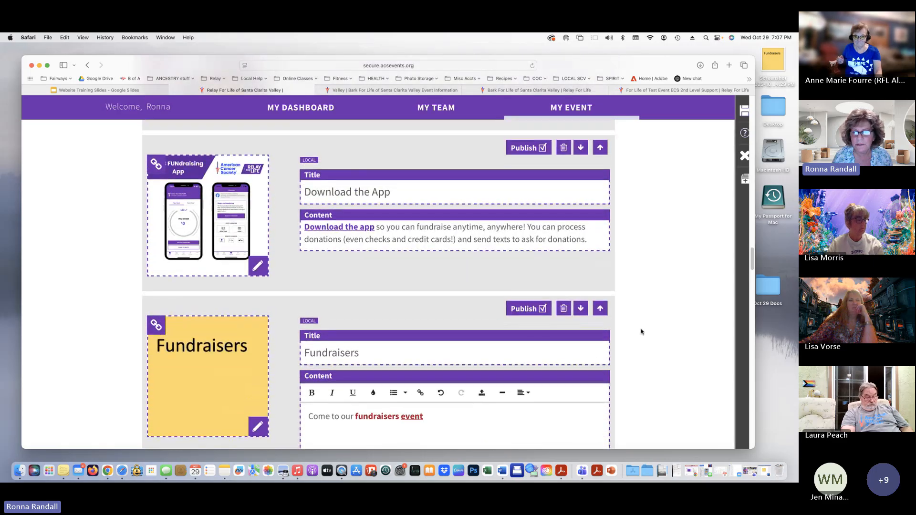
left_click(600, 309)
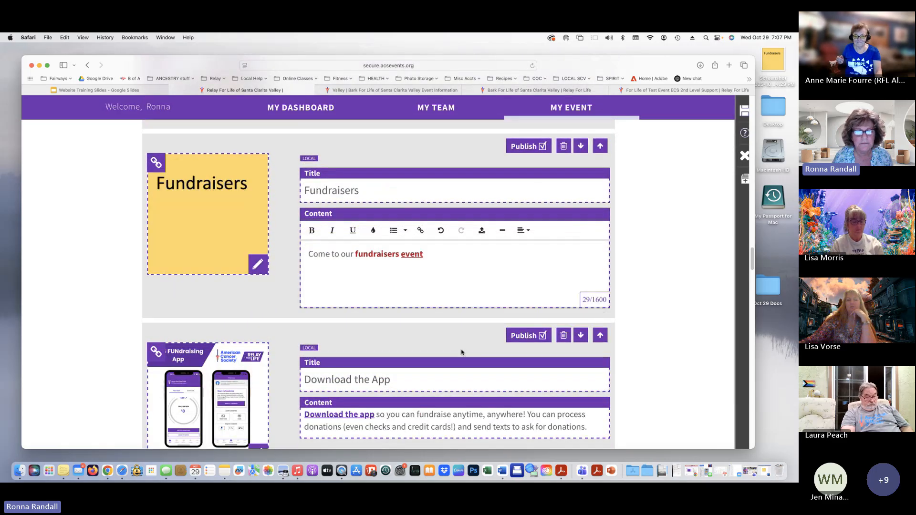
scroll(435, 352, "up", 5)
scroll(436, 353, "up", 5)
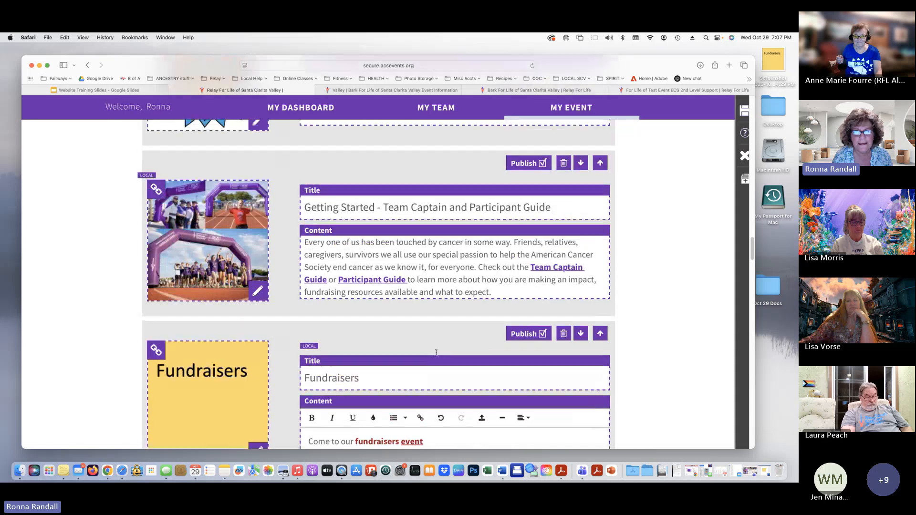
left_click(601, 341)
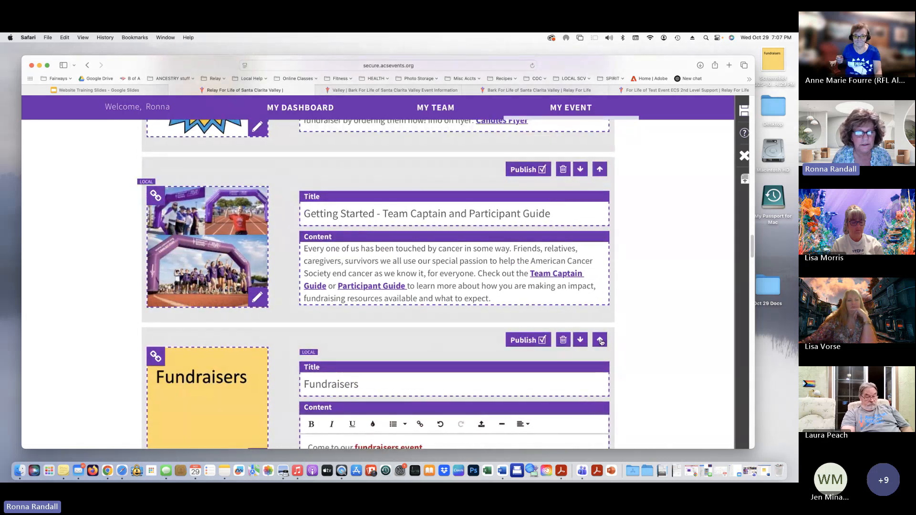
Save the announcement edits and exit edit mode to the live event page
scroll(592, 350, "up", 5)
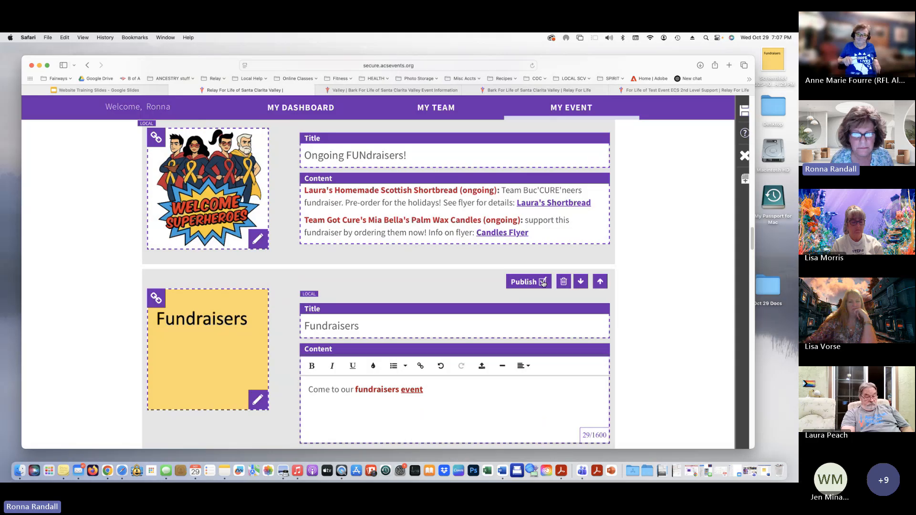
left_click(743, 111)
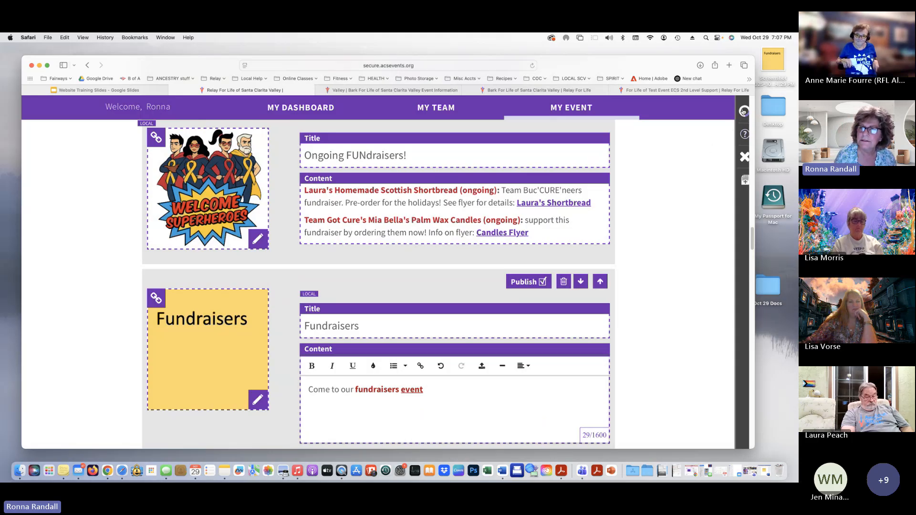
left_click(744, 154)
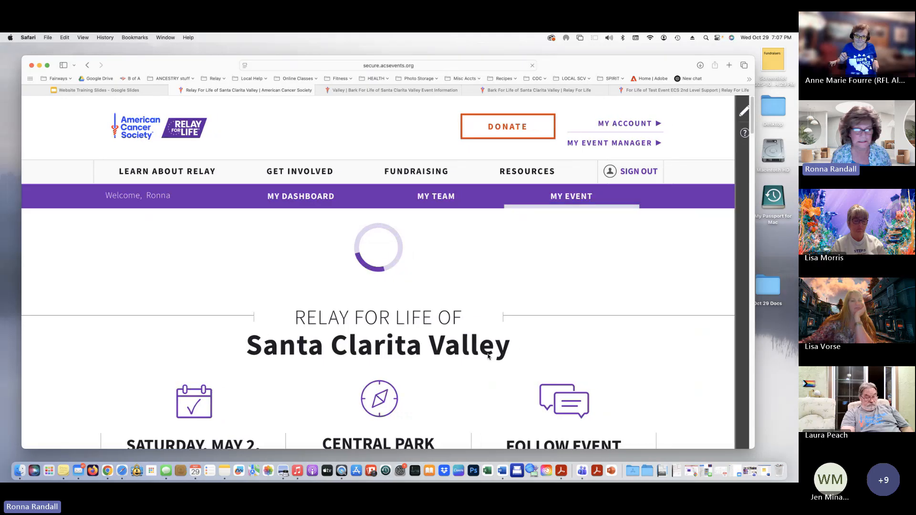
Scroll to Event Announcements to see the live Fundraisers post below Ongoing FUNdraisers
scroll(487, 357, "down", 2)
scroll(487, 357, "down", 15)
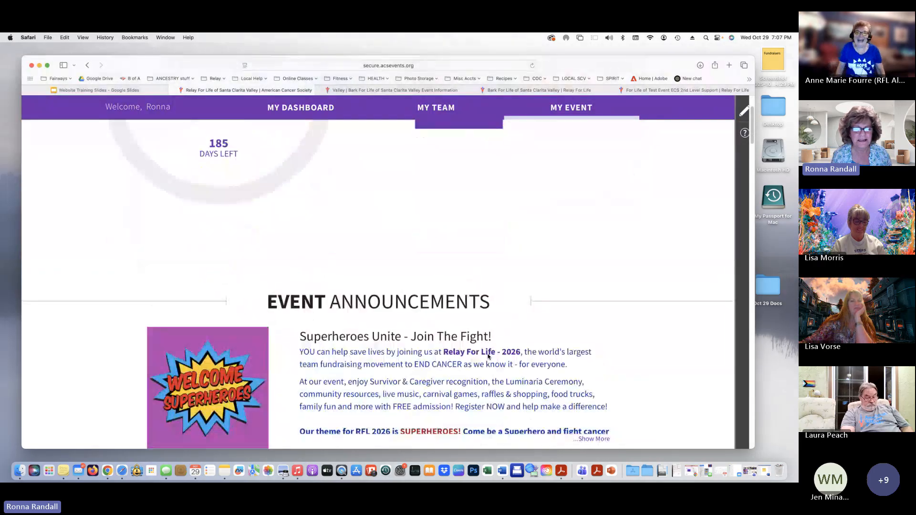
scroll(488, 357, "down", 8)
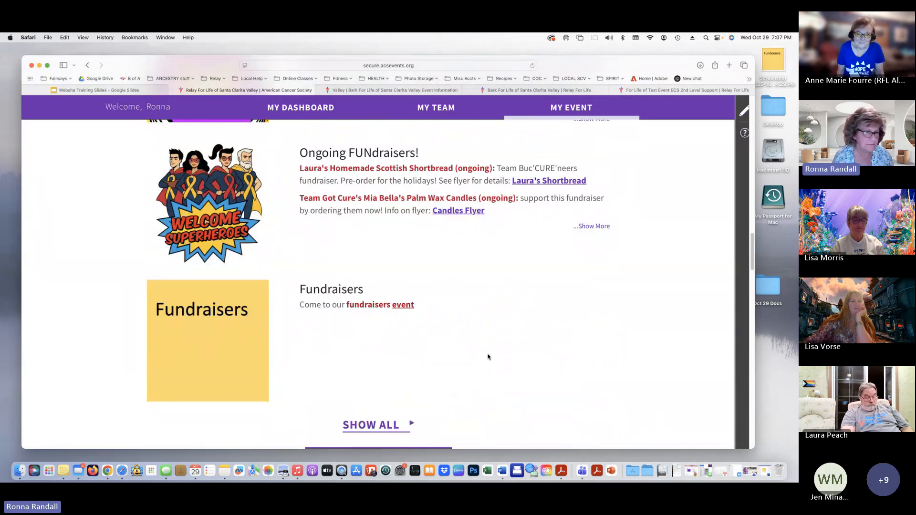
scroll(585, 227, "up", 1)
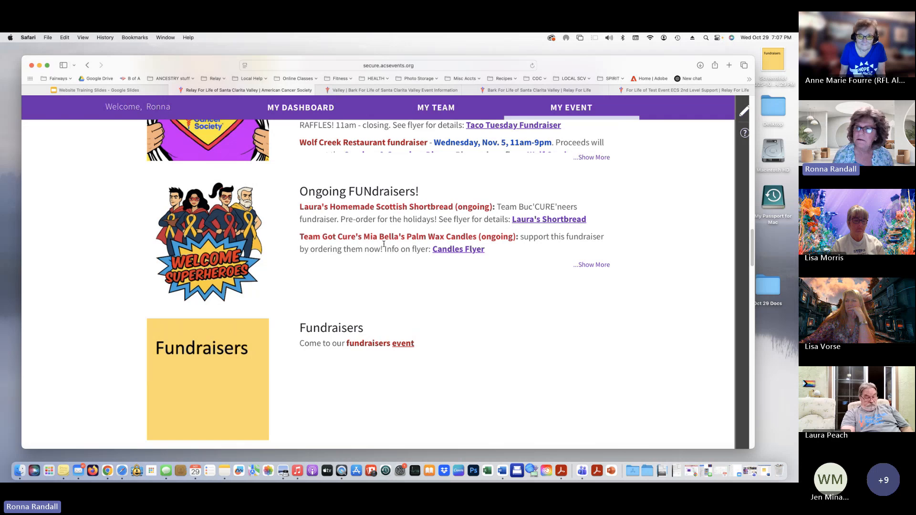
Return the event page to edit mode and scroll past Event Photos to Forms & Documents
left_click(744, 111)
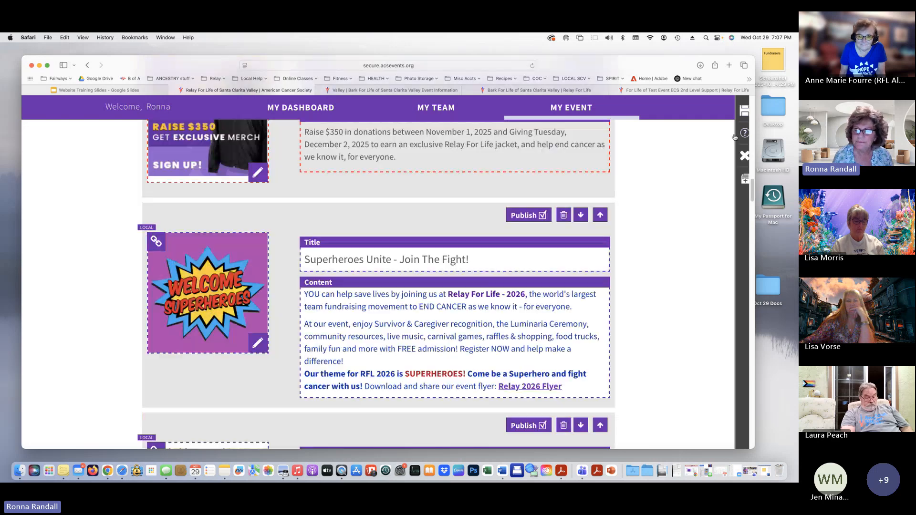
scroll(264, 416, "down", 10)
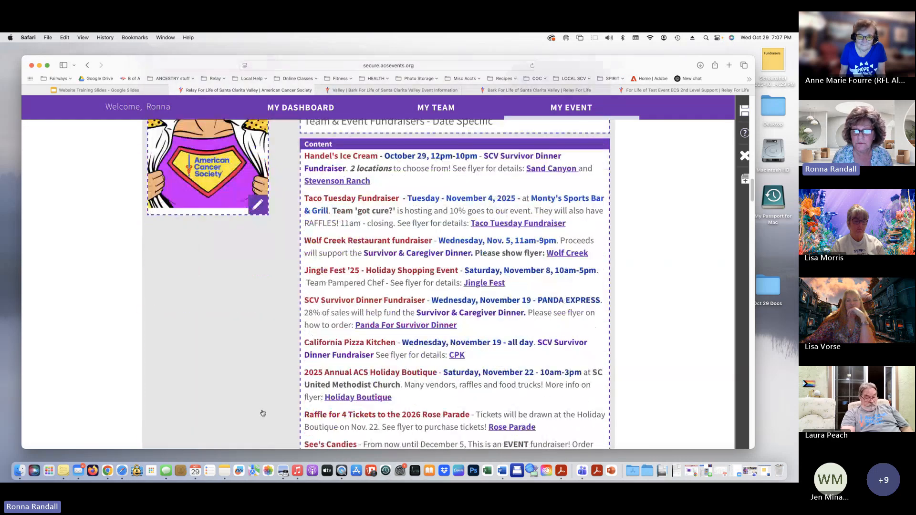
scroll(263, 413, "down", 12)
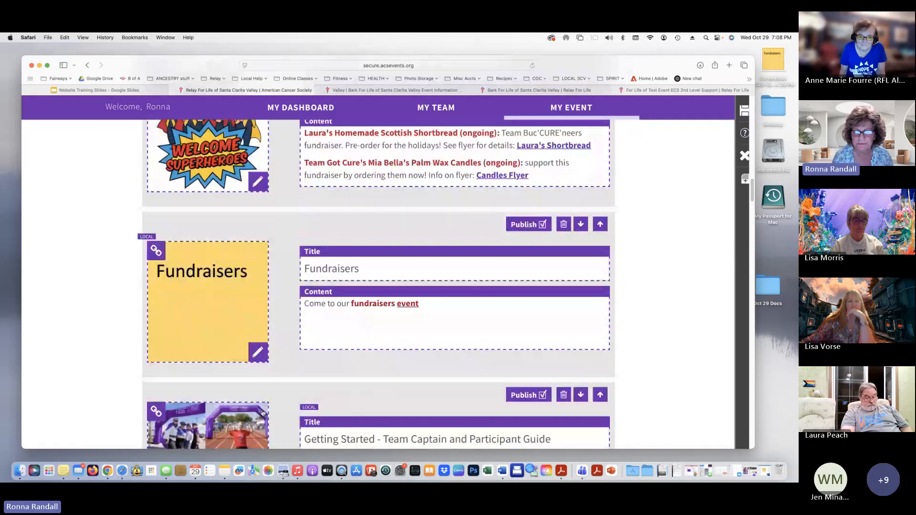
scroll(262, 413, "down", 12)
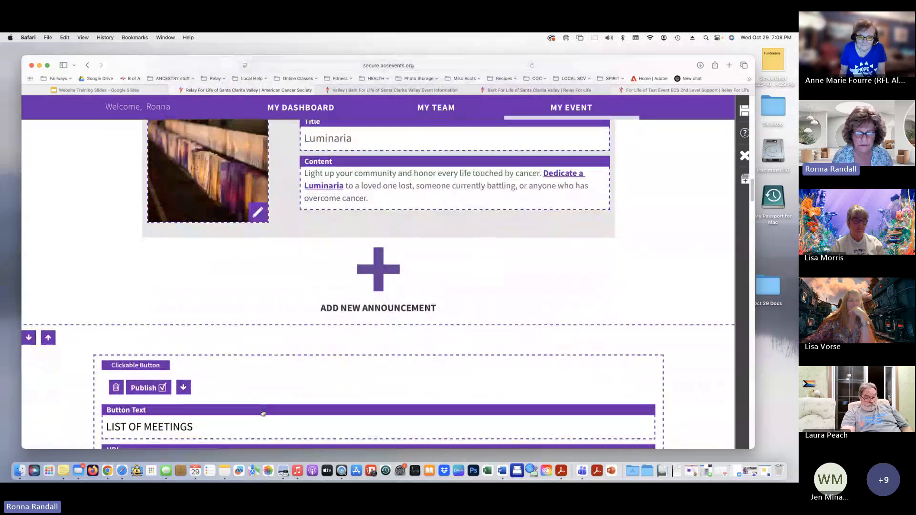
scroll(262, 410, "down", 7)
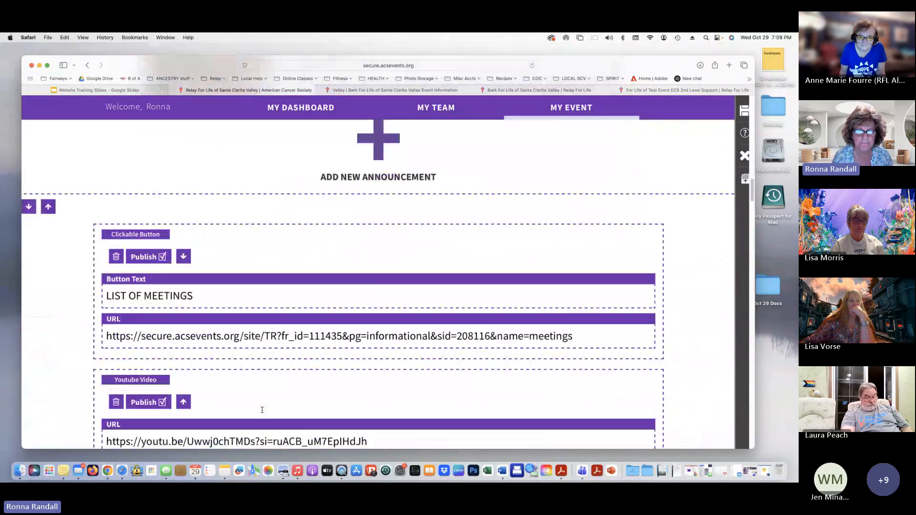
scroll(262, 410, "down", 8)
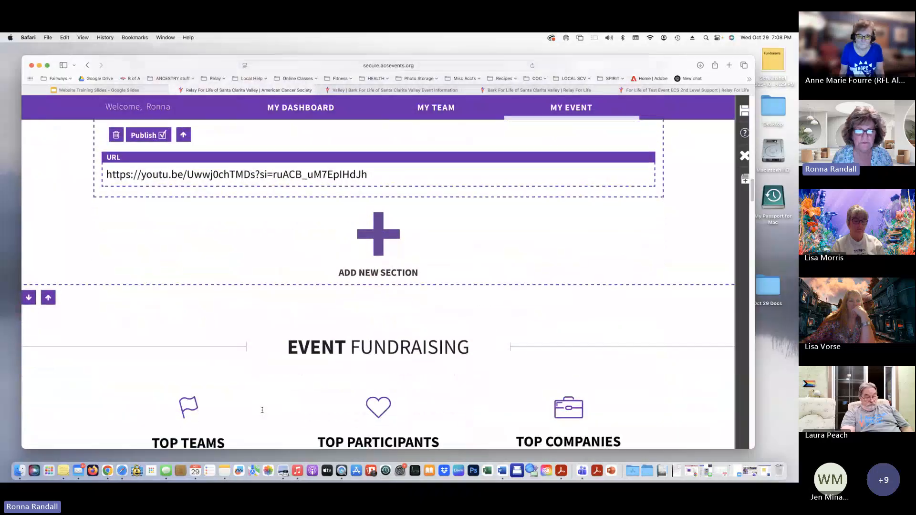
scroll(262, 410, "down", 1)
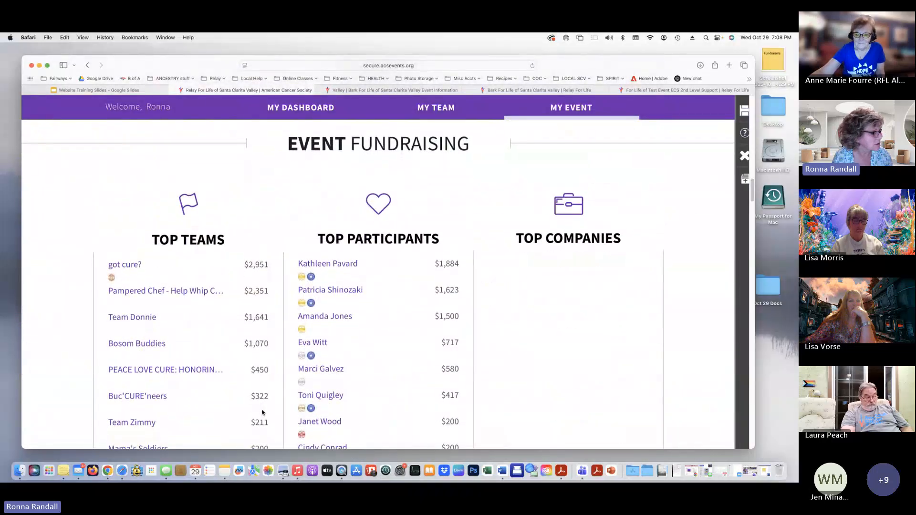
scroll(262, 412, "down", 8)
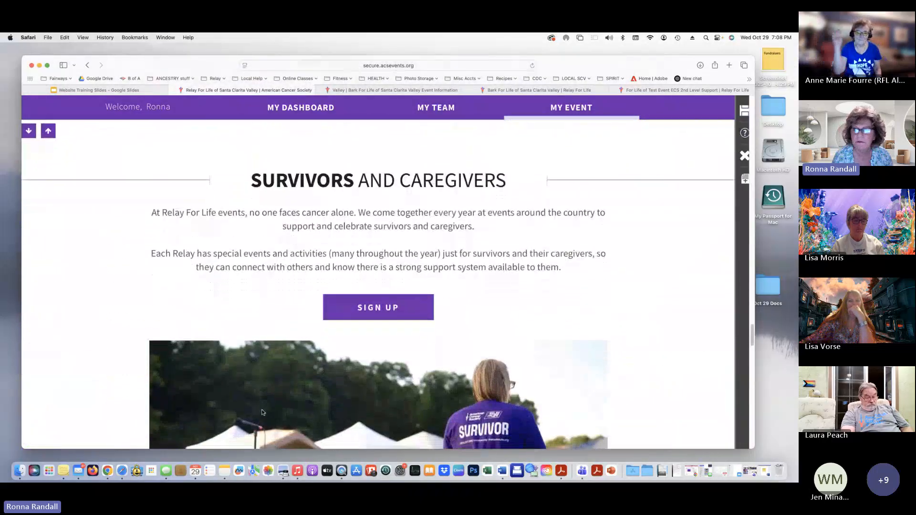
scroll(507, 283, "down", 8)
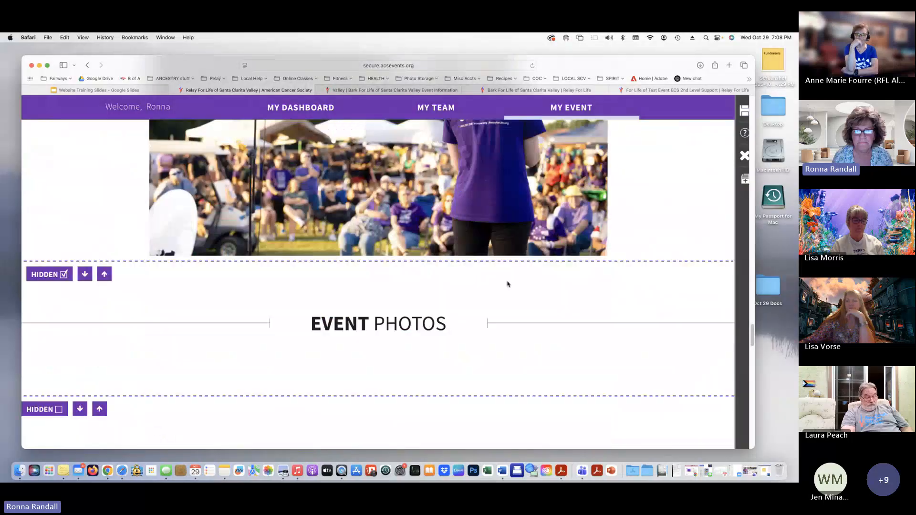
scroll(507, 283, "down", 8)
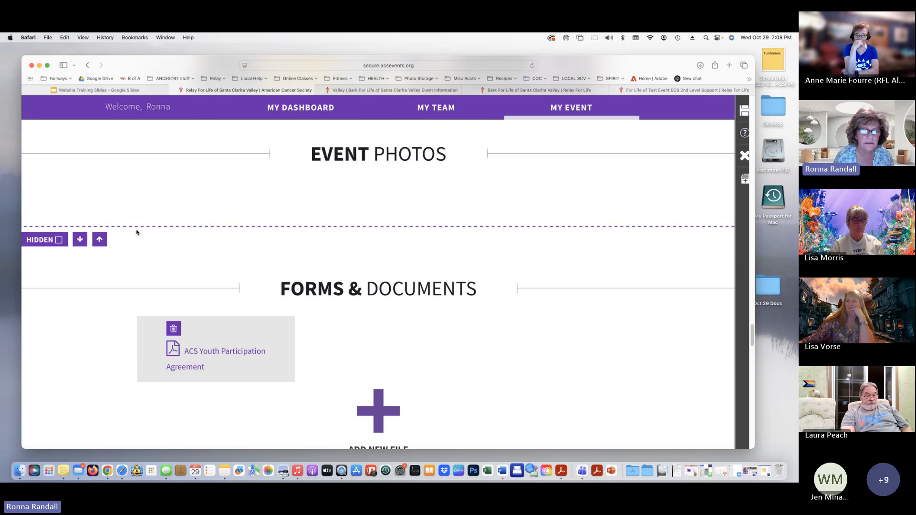
scroll(337, 187, "up", 4)
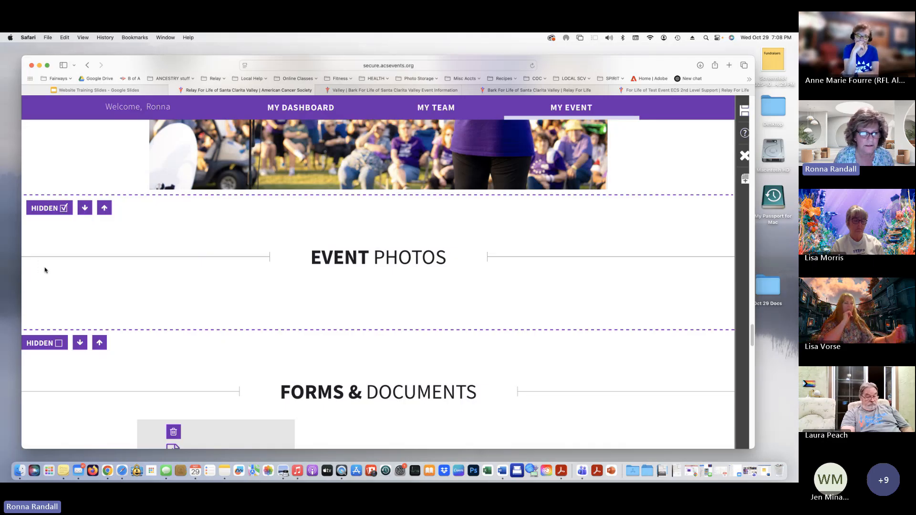
scroll(47, 277, "down", 3)
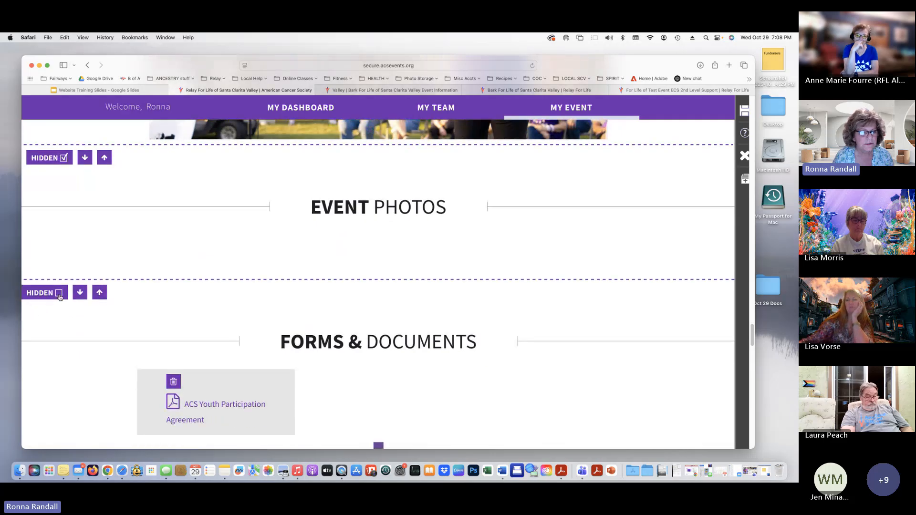
scroll(441, 316, "down", 5)
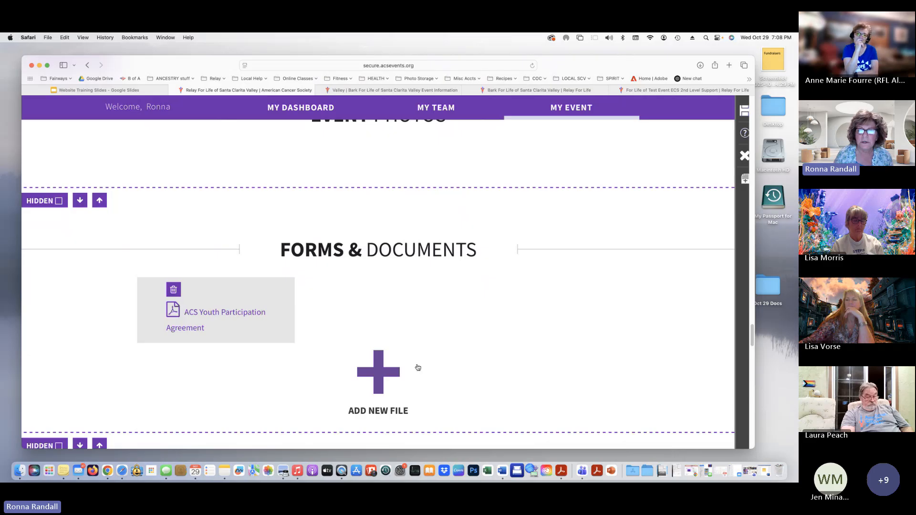
Add the 'event' PDF from the File Library to Forms & Documents
left_click(380, 373)
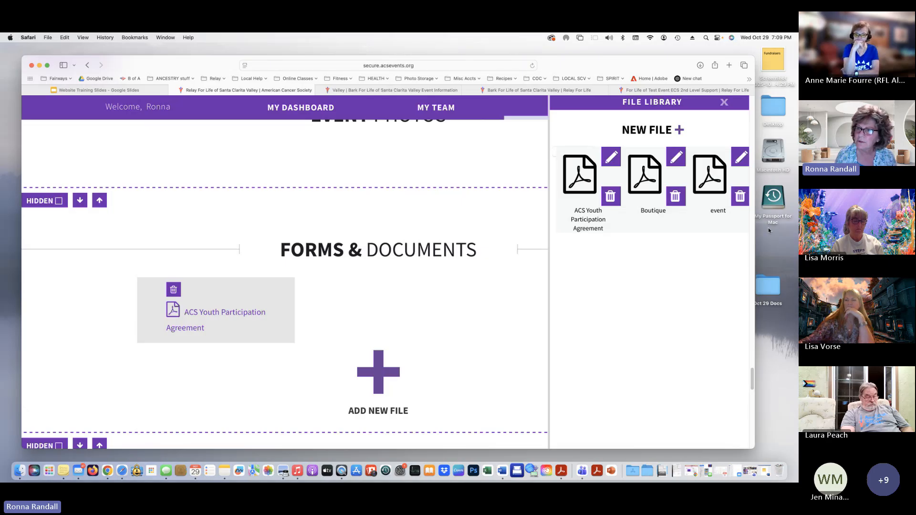
left_click(714, 177)
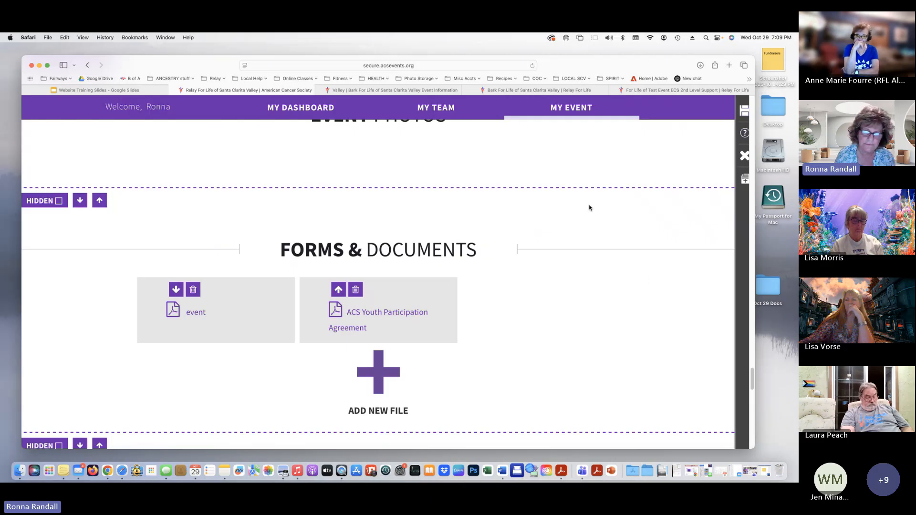
scroll(585, 230, "down", 1)
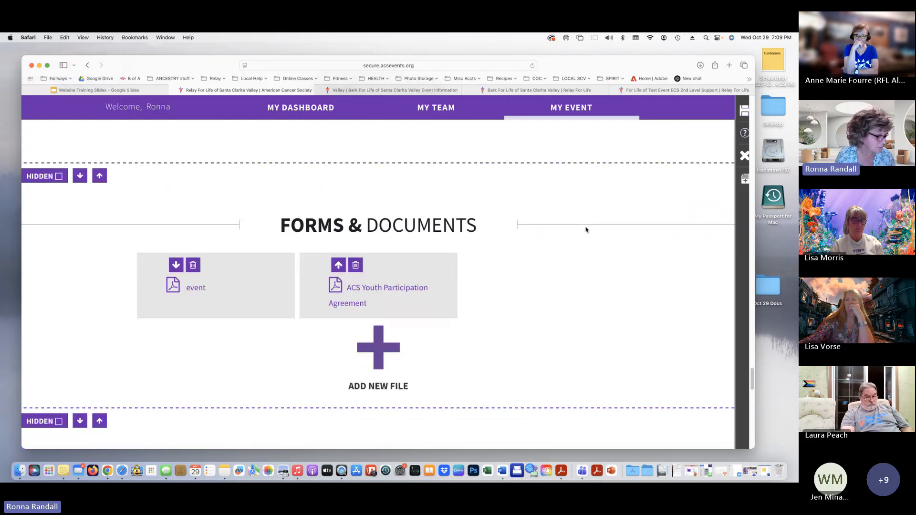
scroll(585, 230, "down", 1)
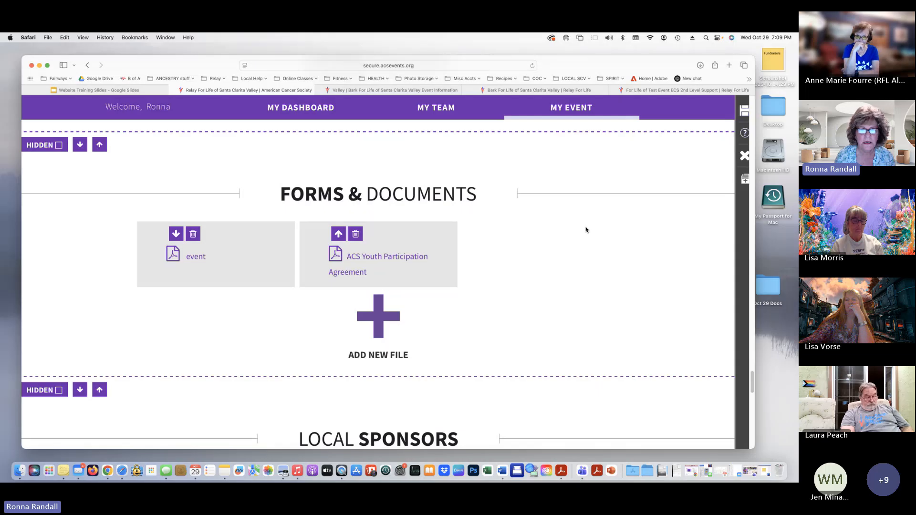
scroll(585, 230, "down", 8)
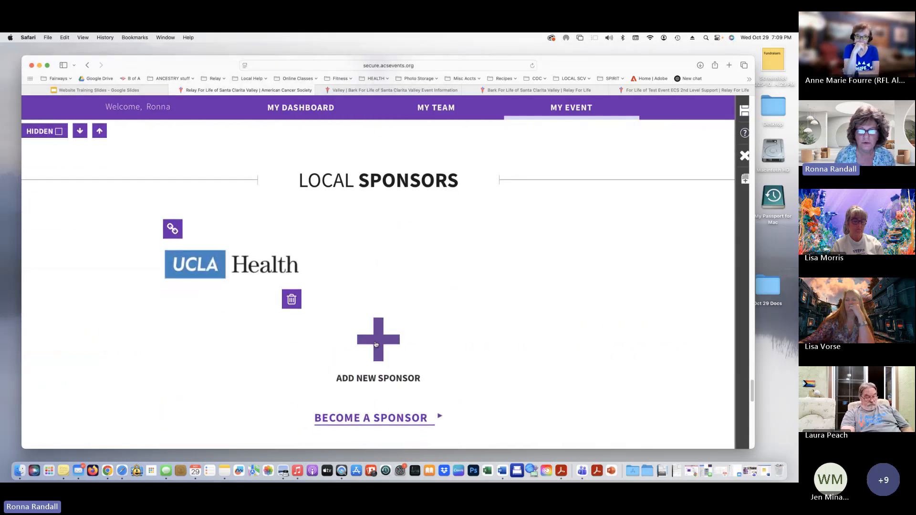
left_click(378, 342)
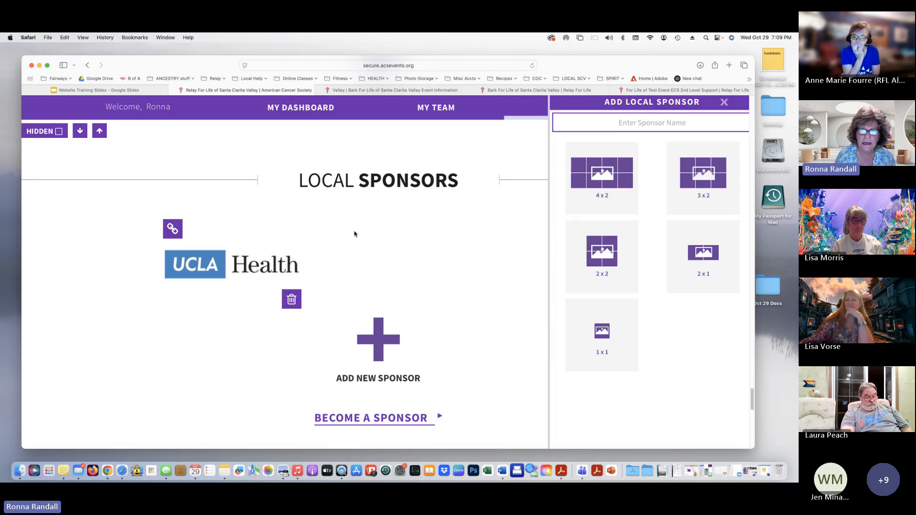
left_click(724, 102)
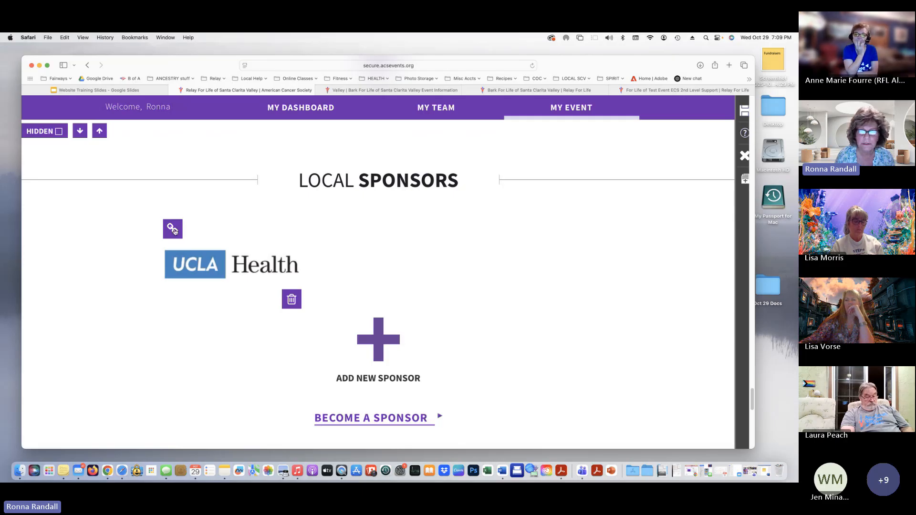
left_click(171, 229)
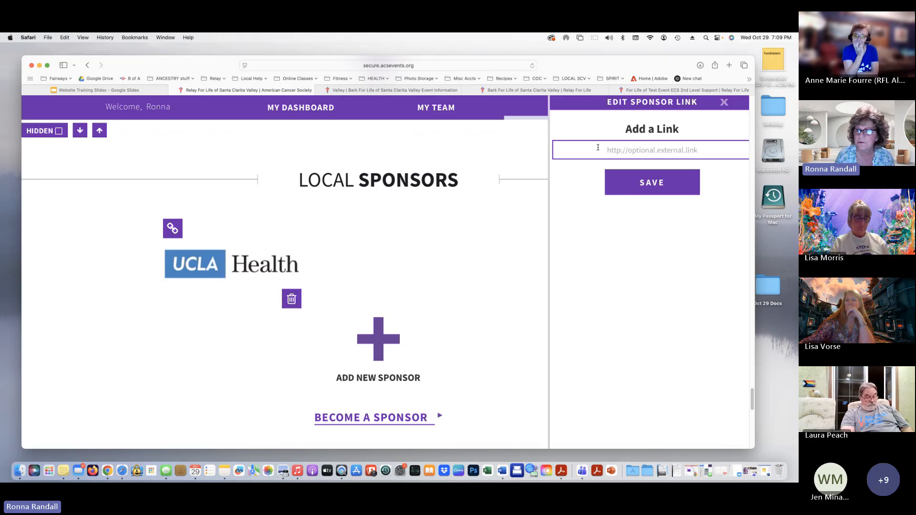
left_click(617, 149)
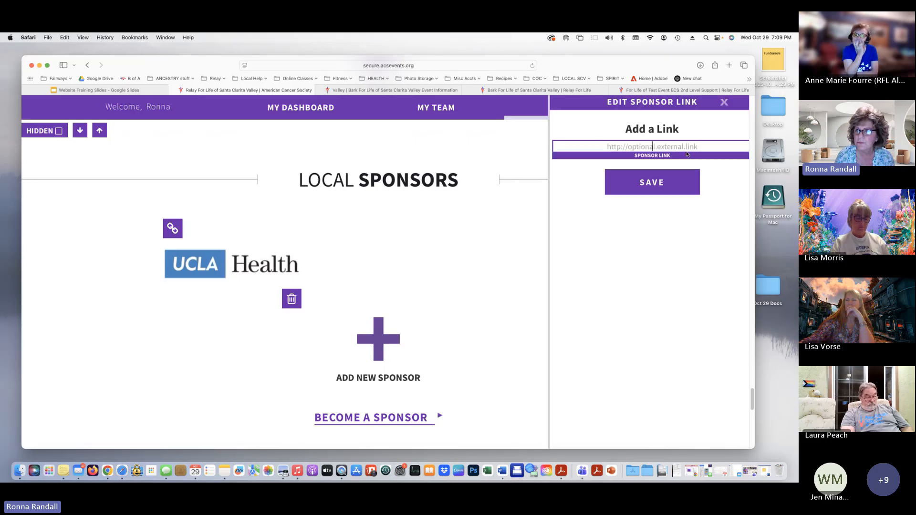
left_click(642, 177)
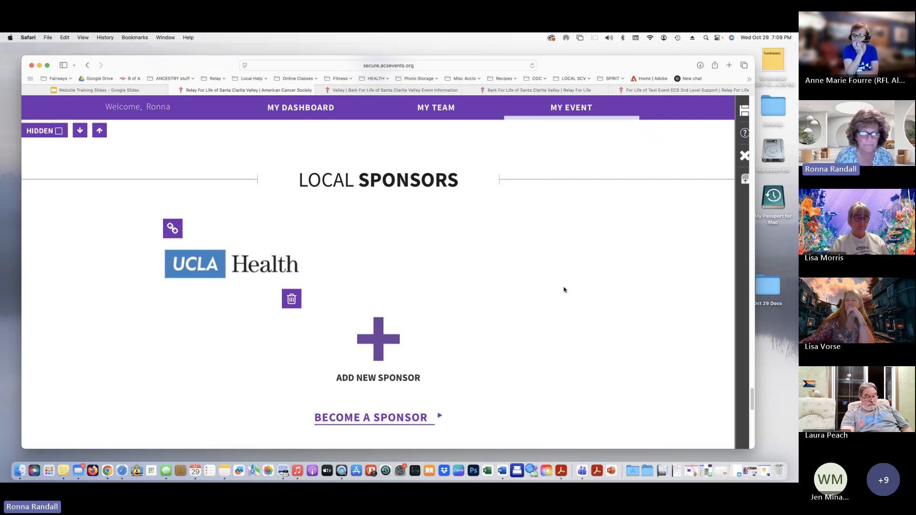
Open the Page Manager layouts from the Add New Section plus above Event Fundraising
scroll(563, 290, "down", 5)
scroll(564, 290, "down", 7)
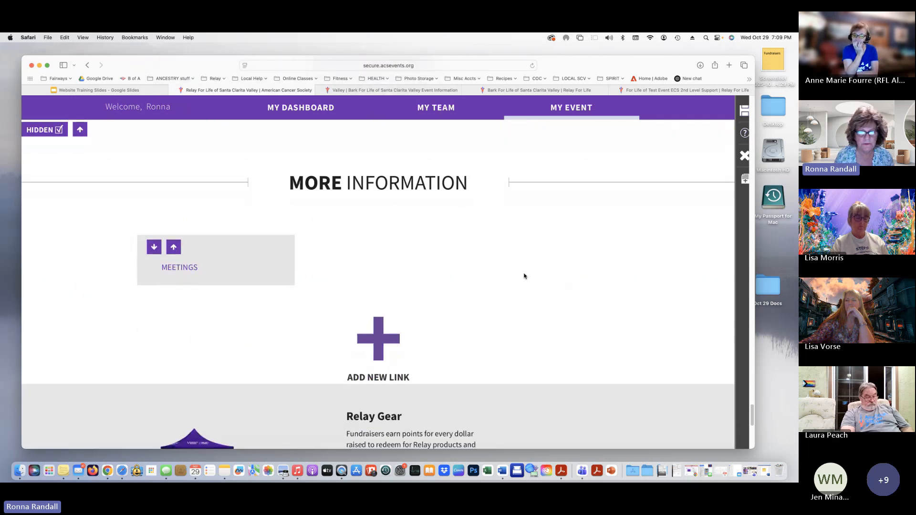
scroll(468, 267, "up", 12)
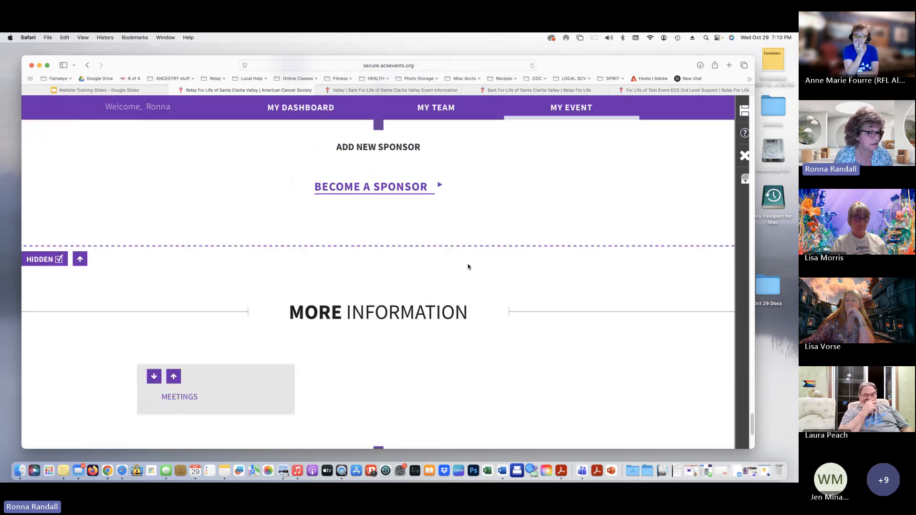
scroll(468, 266, "up", 5)
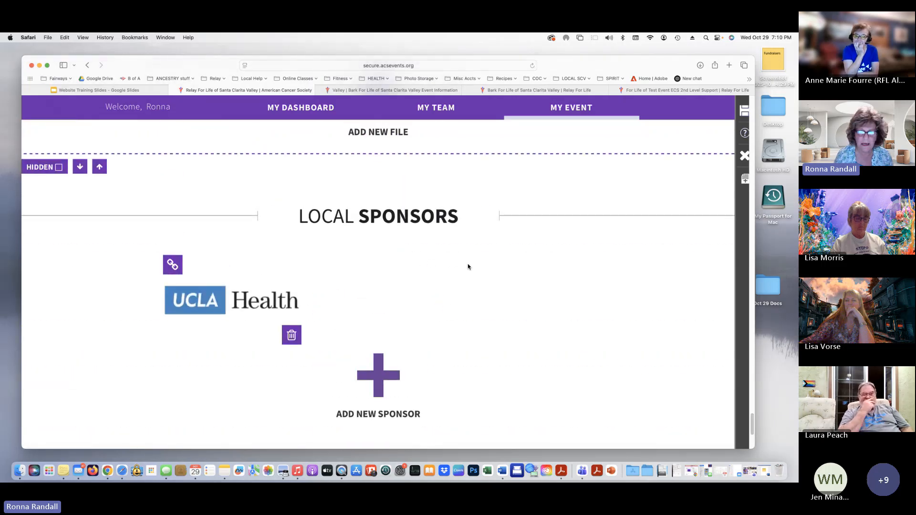
scroll(468, 267, "up", 5)
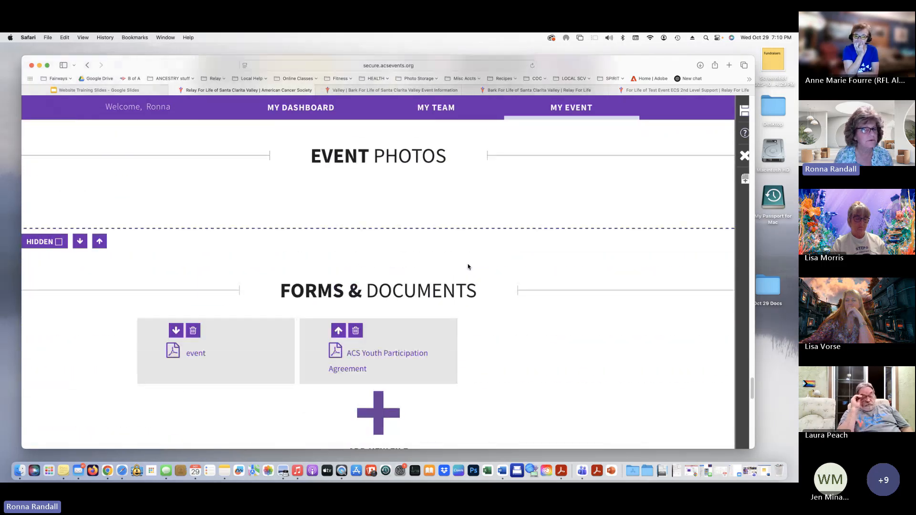
scroll(468, 267, "up", 3)
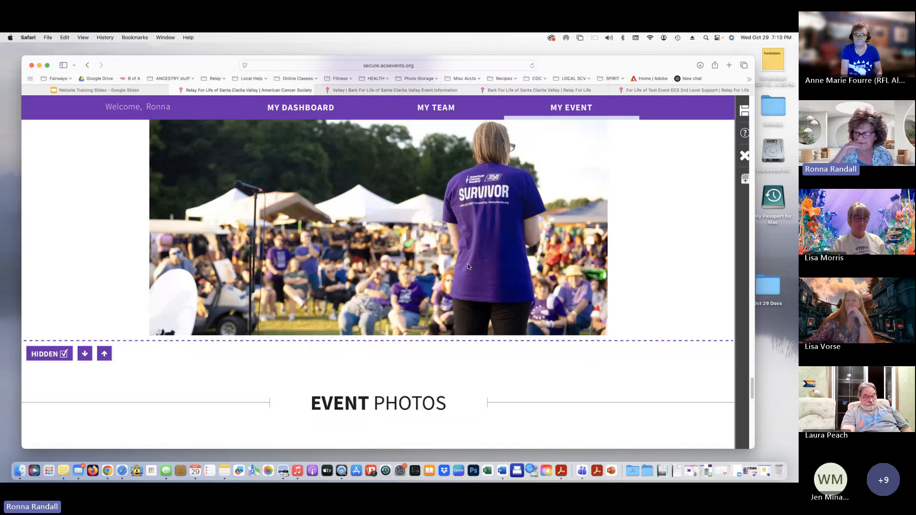
scroll(467, 266, "down", 10)
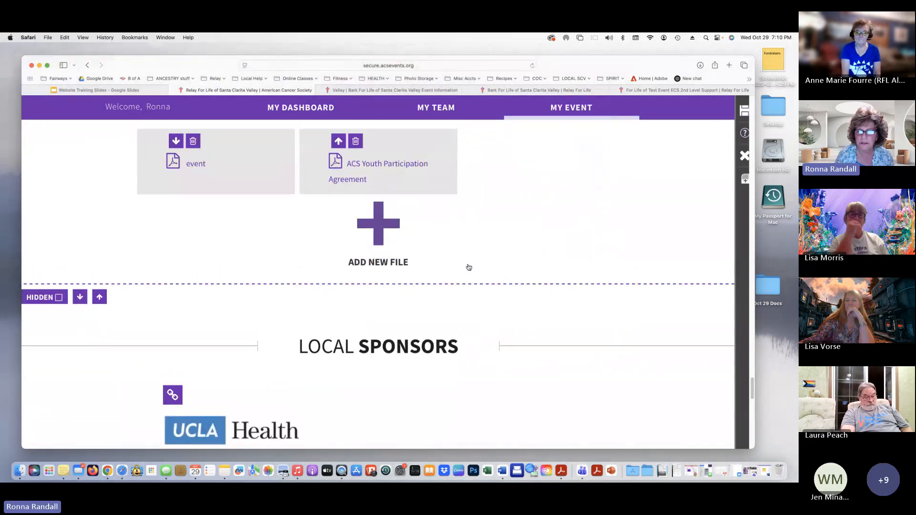
scroll(469, 266, "up", 3)
scroll(469, 267, "up", 15)
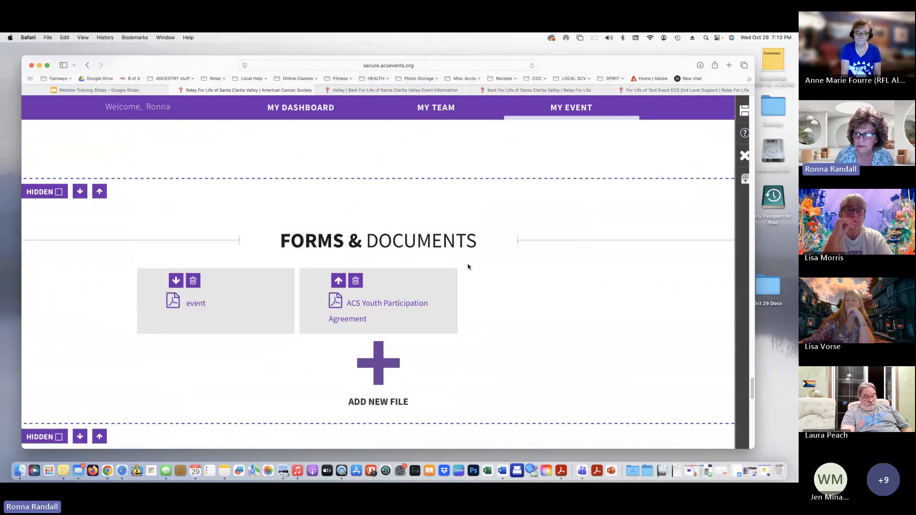
scroll(468, 266, "up", 15)
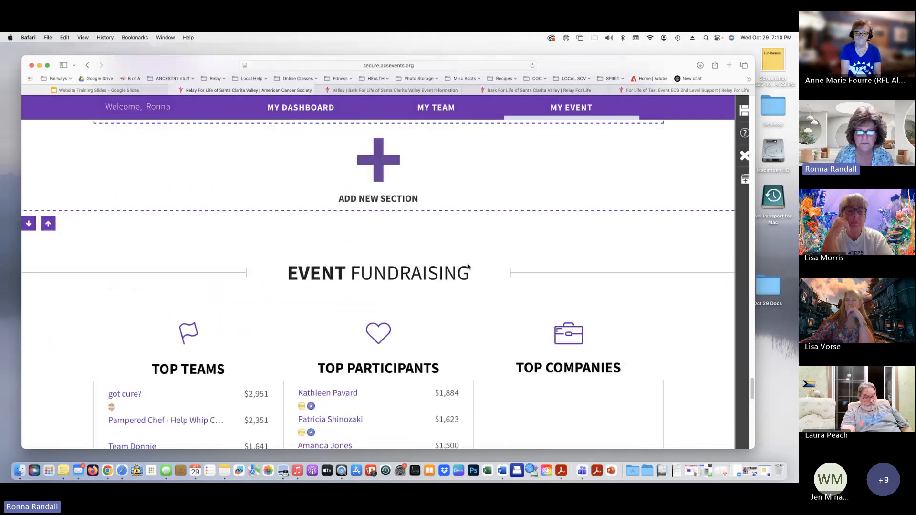
scroll(468, 264, "down", 5)
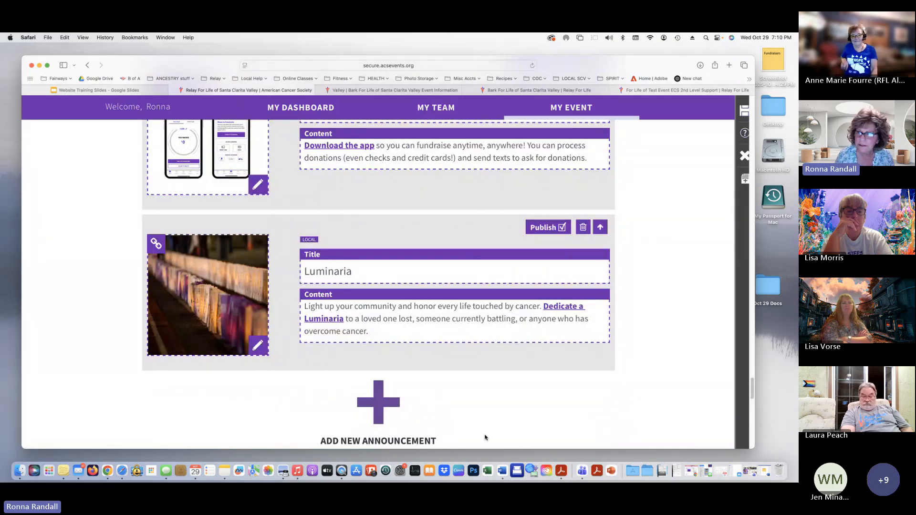
scroll(517, 423, "down", 3)
scroll(561, 312, "down", 15)
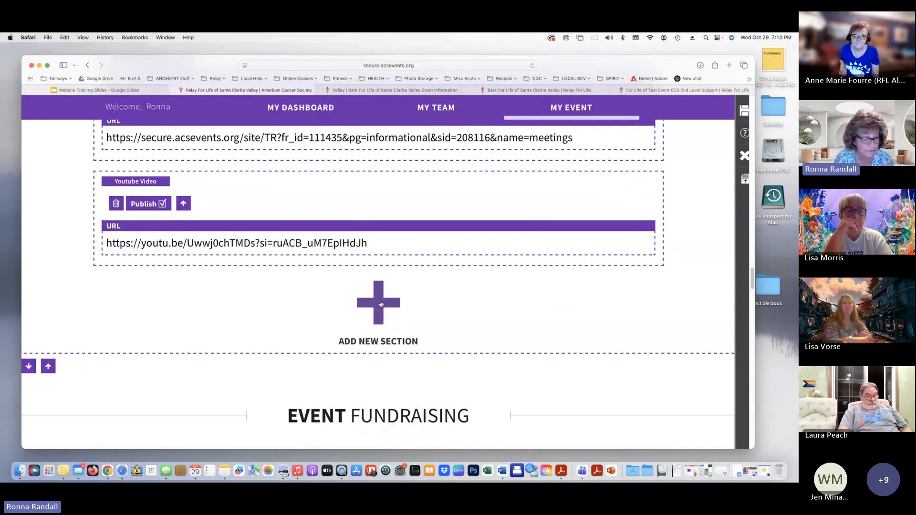
left_click(381, 304)
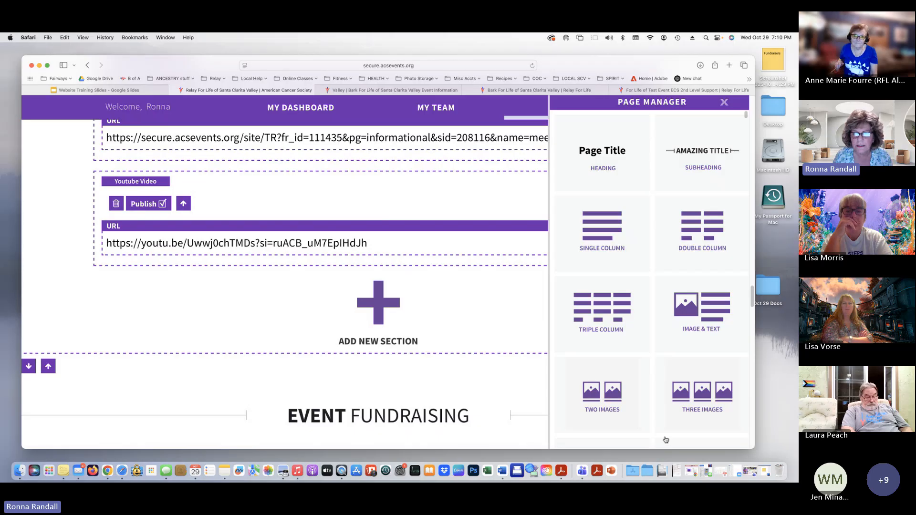
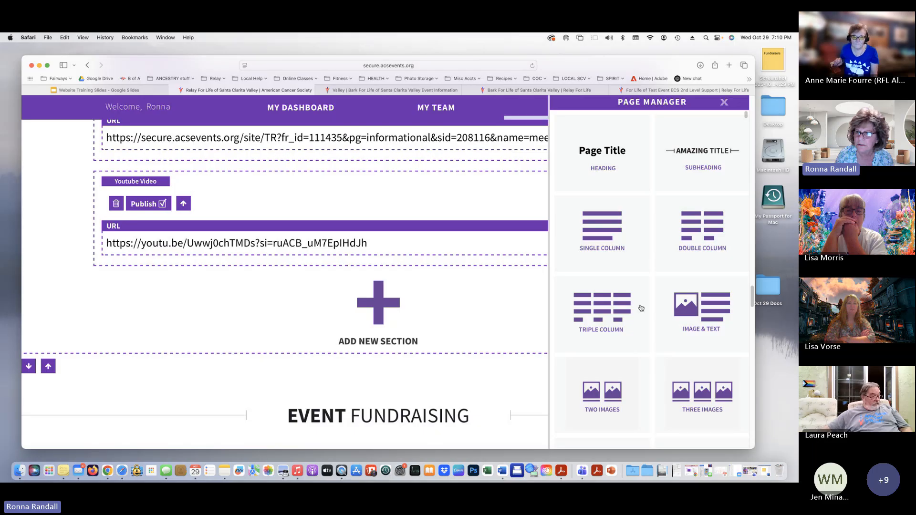
Insert an Image & Caption section, with the default Relay For Life logo, below the YouTube section
scroll(640, 308, "down", 5)
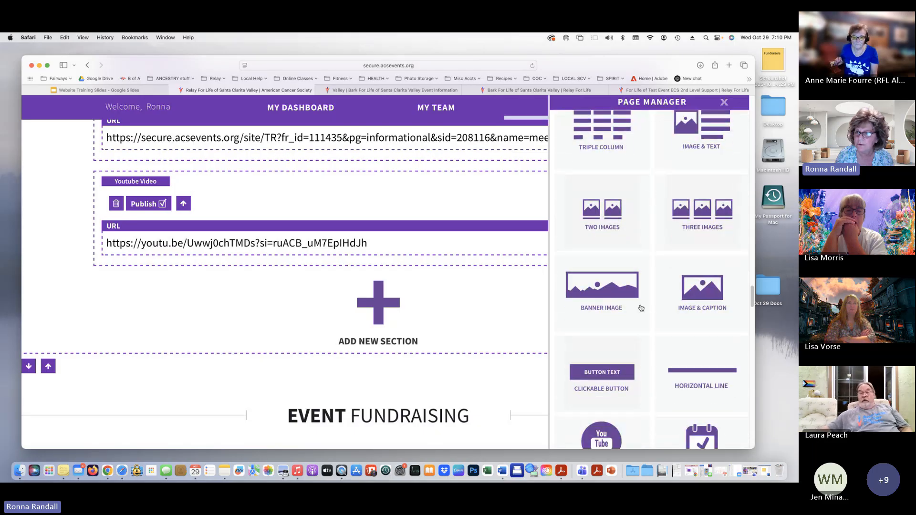
scroll(640, 307, "down", 2)
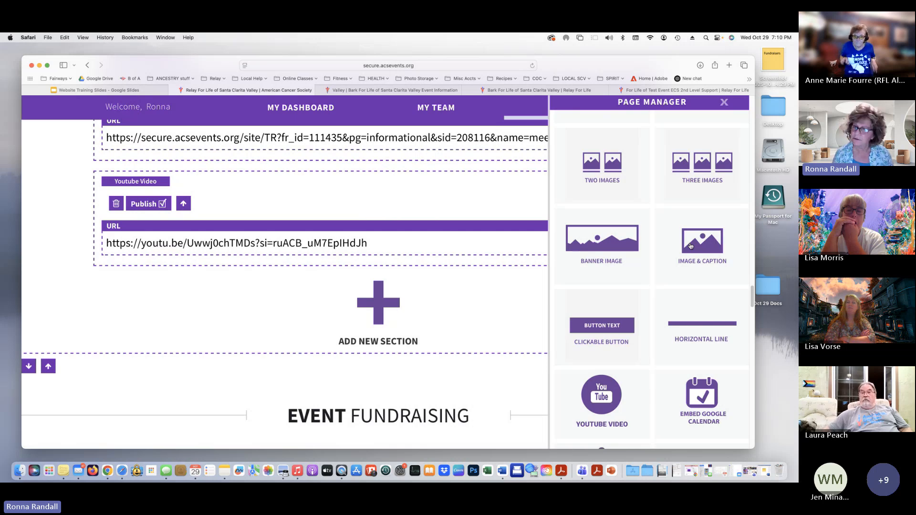
scroll(648, 291, "down", 2)
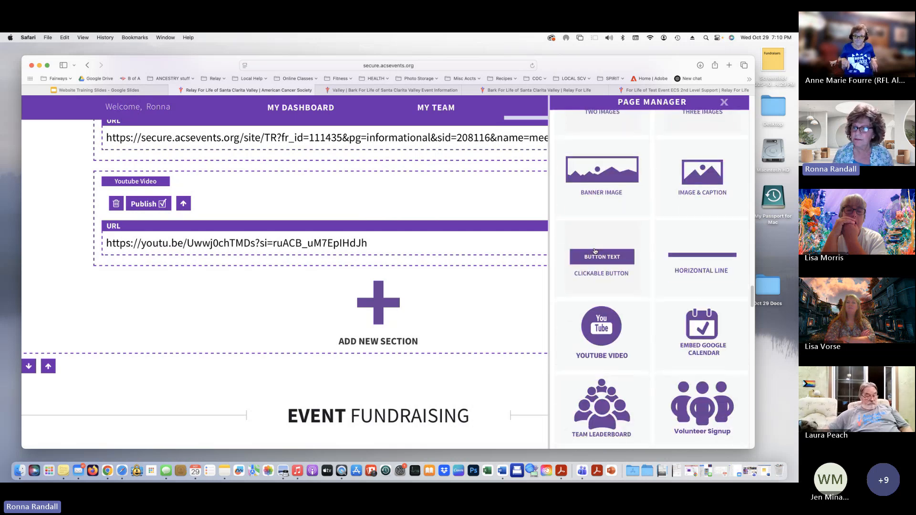
scroll(599, 335, "down", 3)
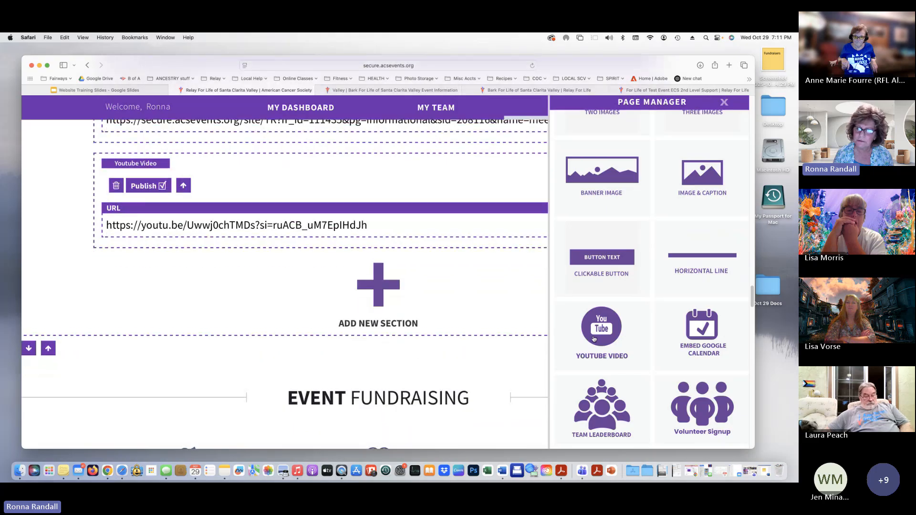
scroll(670, 354, "up", 5)
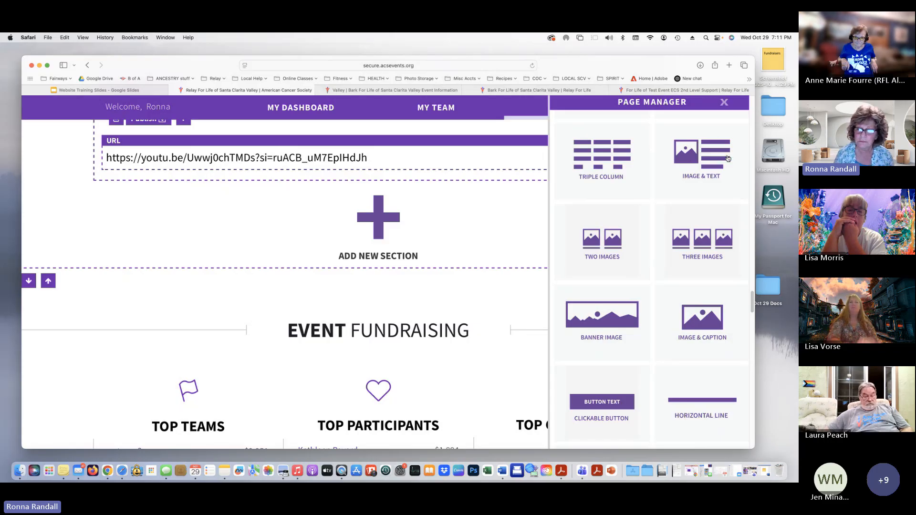
left_click(694, 319)
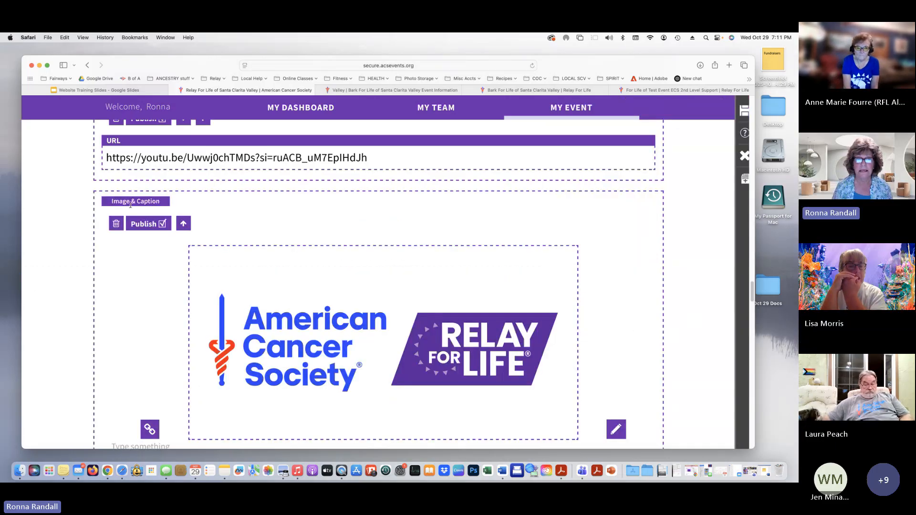
Replace the section's logo with the 'Preparing for Relay For Life 2026' invite graphic from Image Manager
scroll(675, 280, "down", 2)
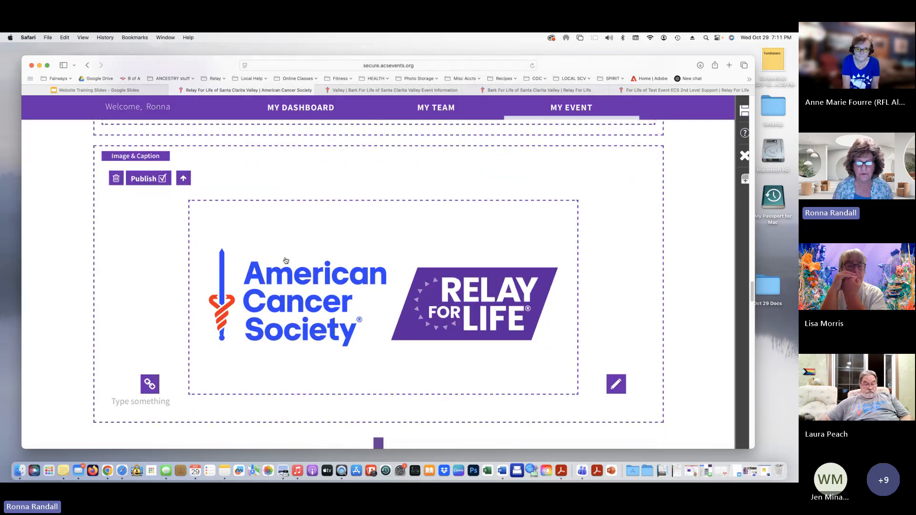
left_click(615, 384)
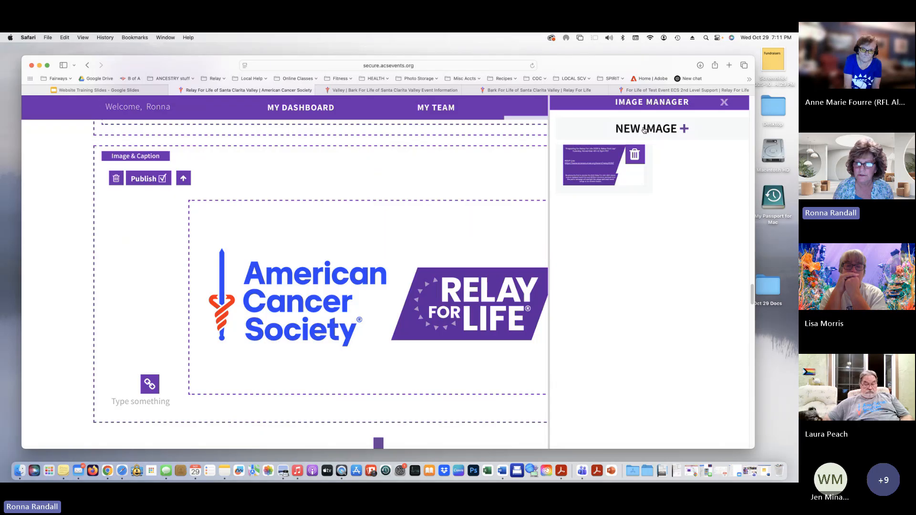
left_click(595, 171)
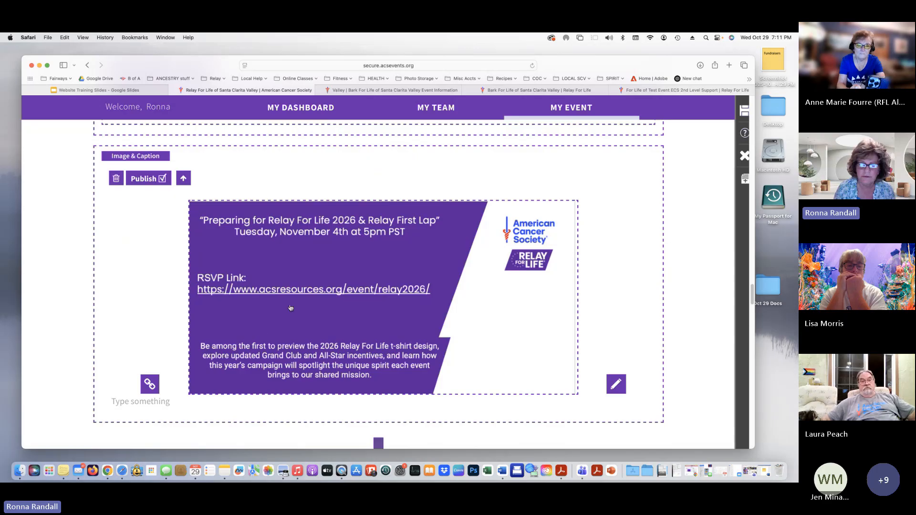
Reopen and close the image library, then move the browser aside to reveal the desktop folders
left_click(297, 292)
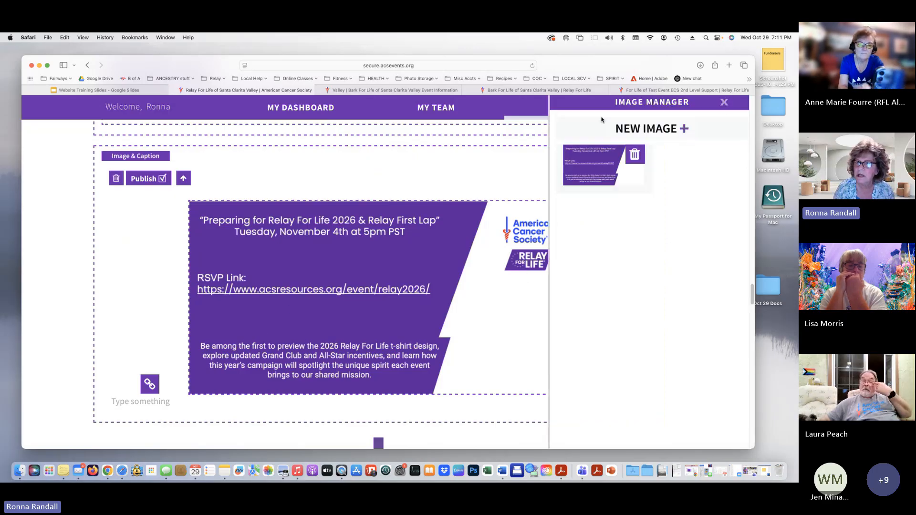
left_click(724, 103)
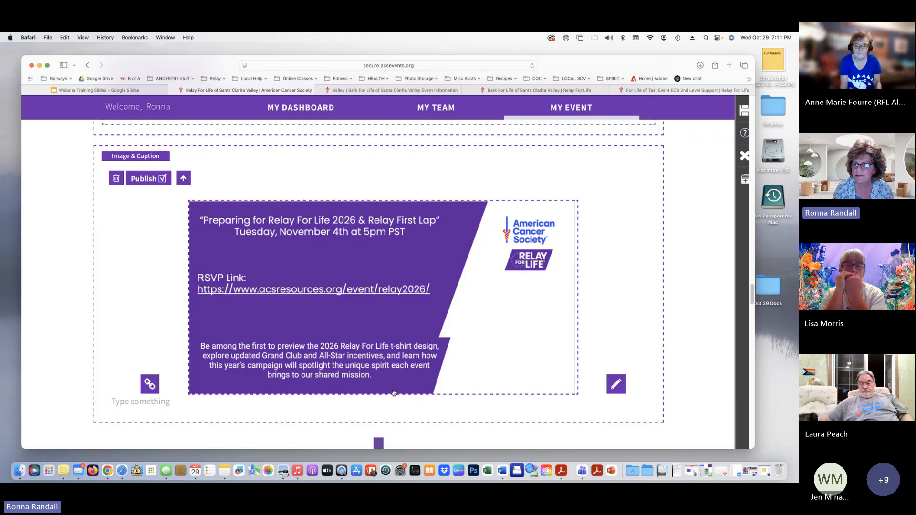
left_click_drag(609, 63, 553, 68)
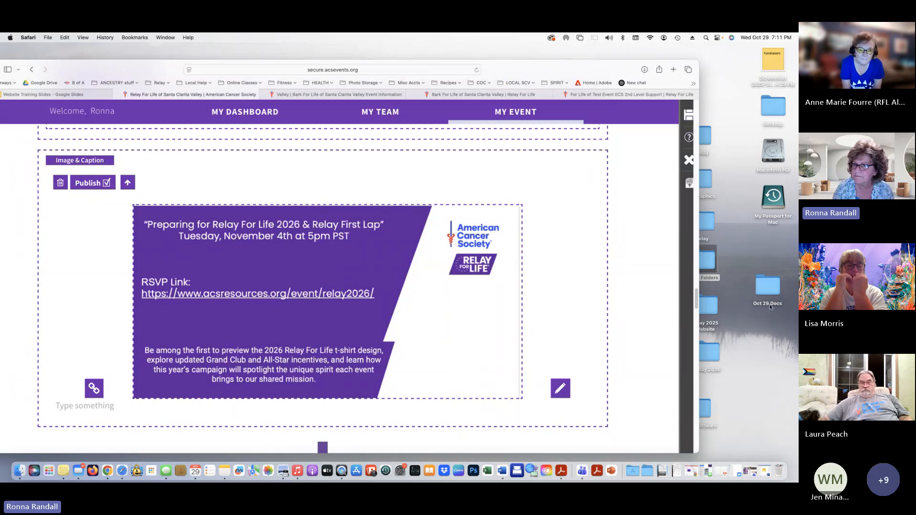
Copy the RSVP link address from the Invite image in Oct 29 Docs, then close both windows
double_click(767, 286)
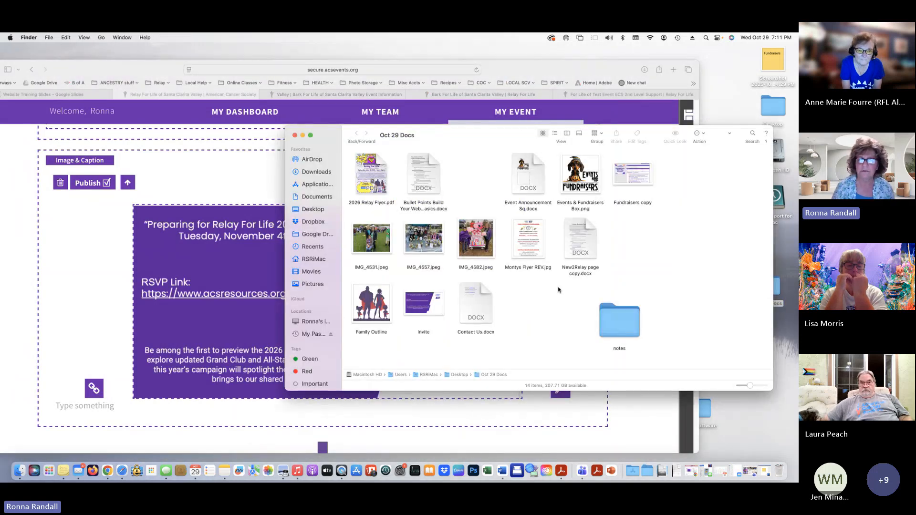
double_click(421, 306)
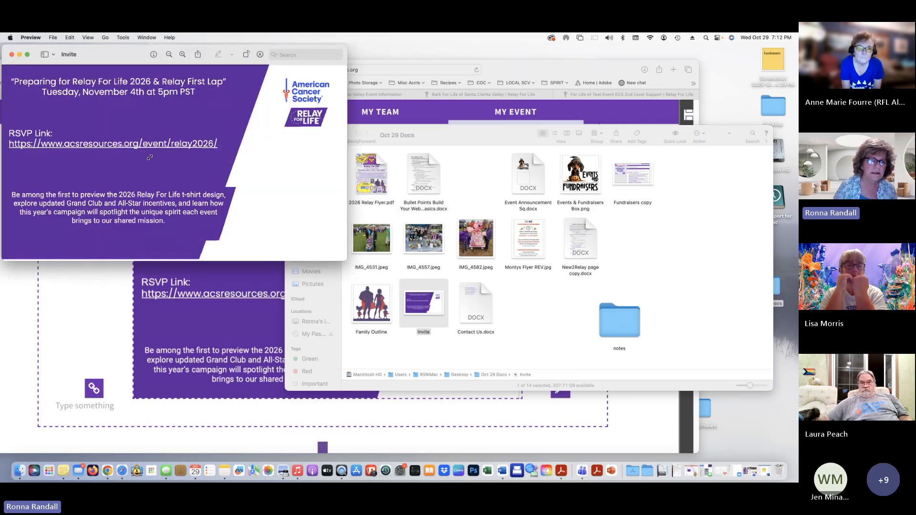
right_click(12, 147)
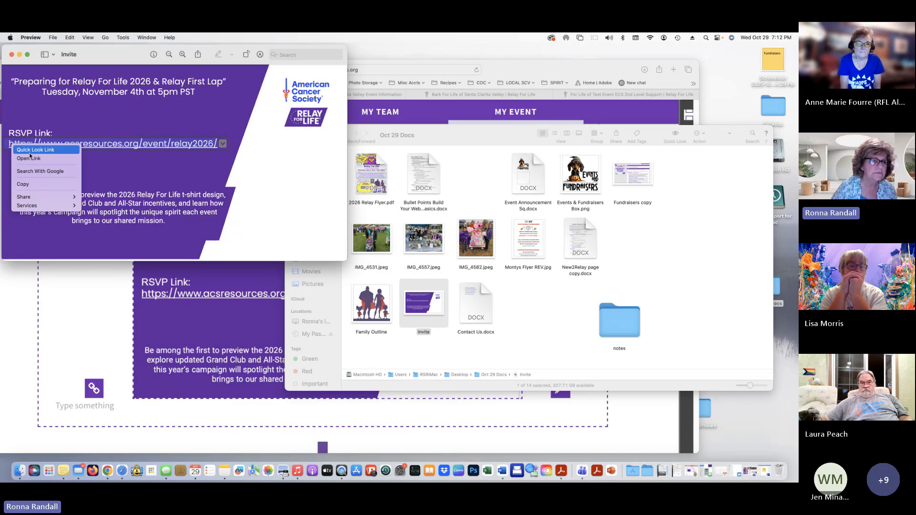
left_click(33, 183)
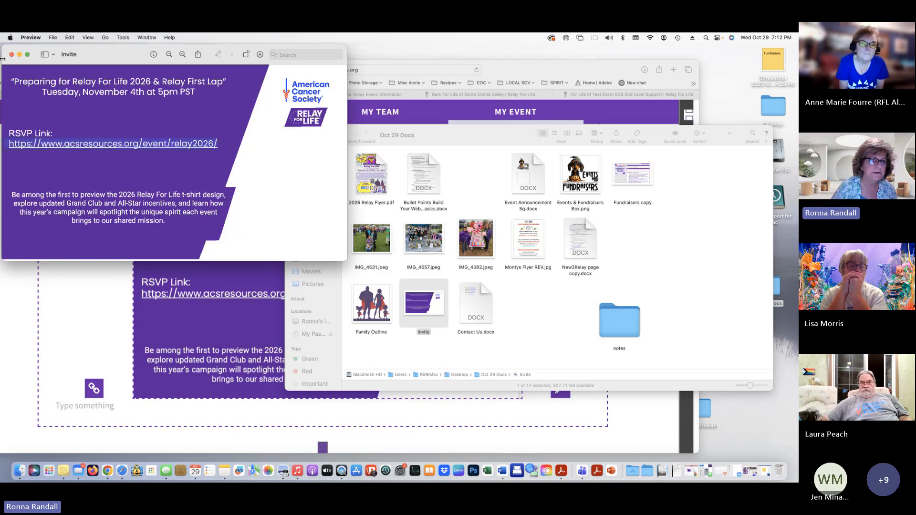
key("super+w")
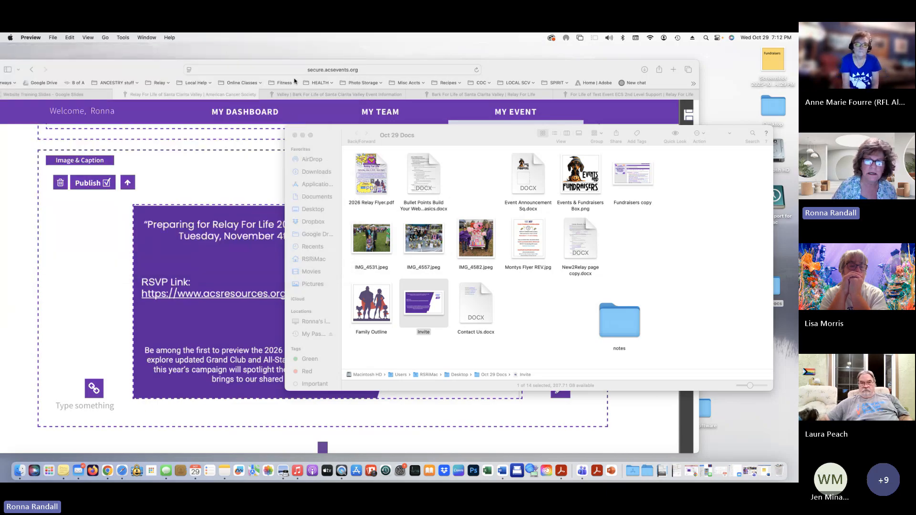
left_click(294, 135)
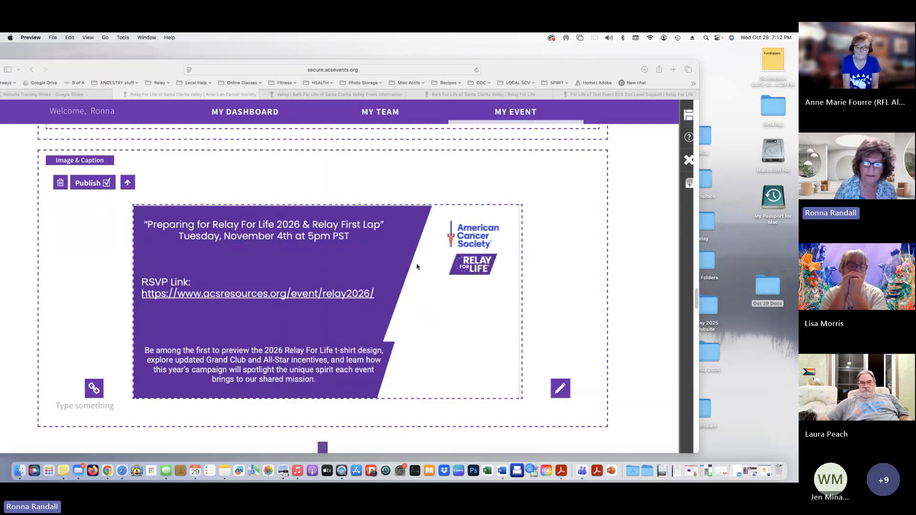
Type 'Click to RSVP' as the image caption and select that text
left_click(87, 415)
left_click(95, 407)
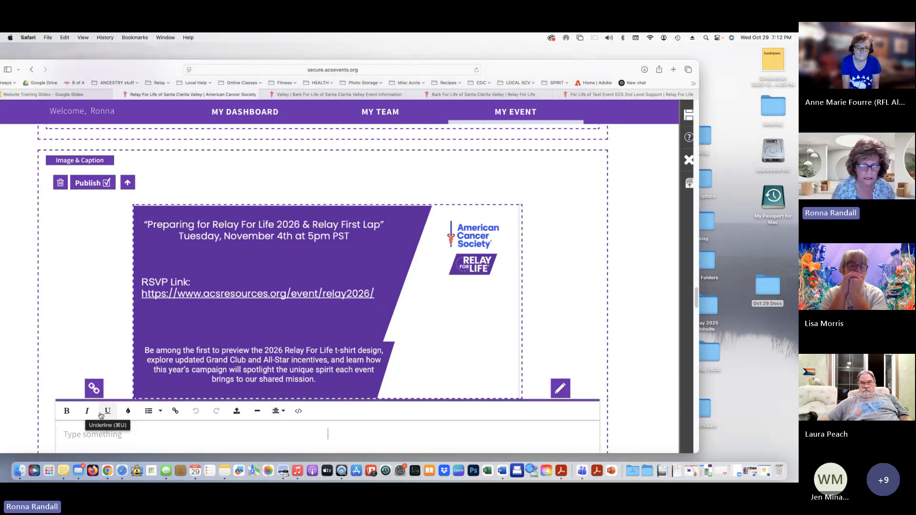
scroll(198, 402, "down", 1)
scroll(197, 402, "down", 1)
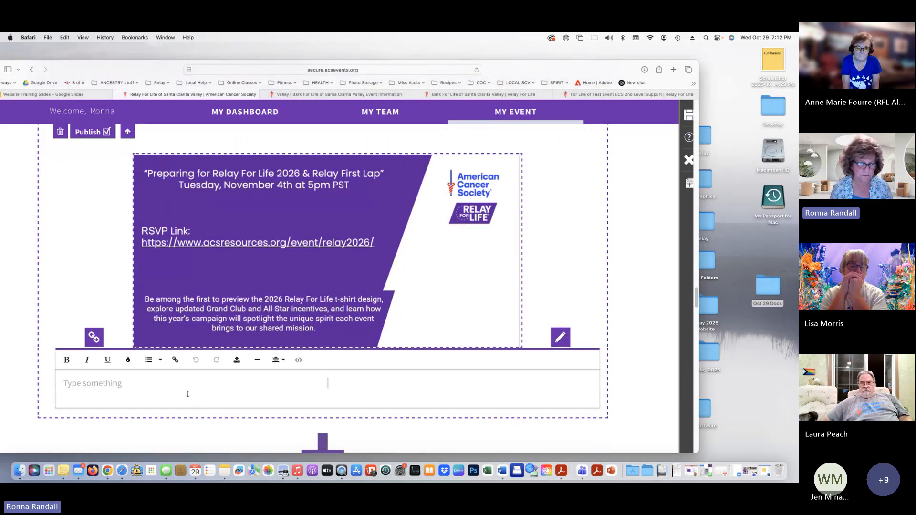
type("Click t")
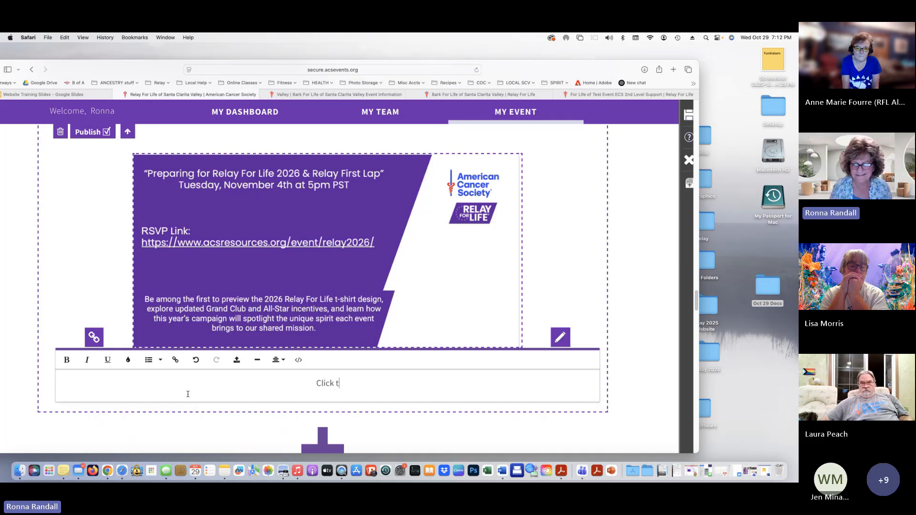
type("o RSVP")
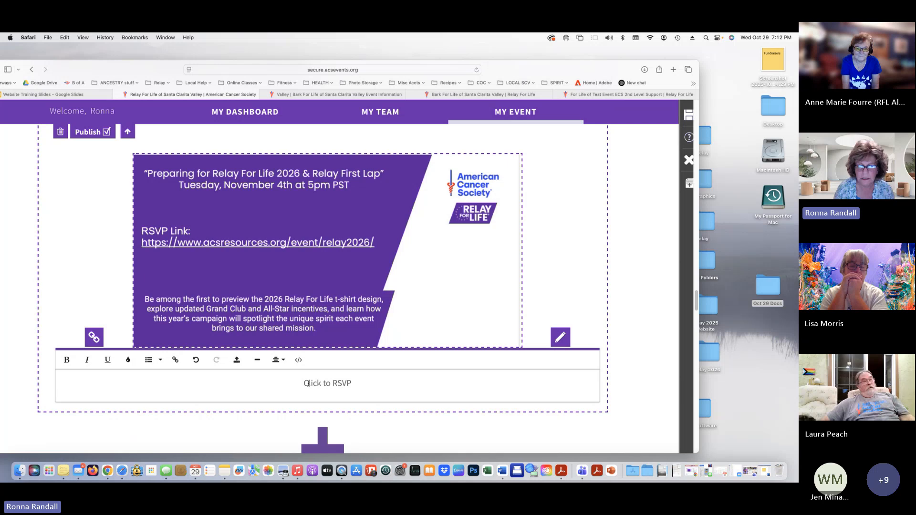
left_click_drag(303, 383, 351, 383)
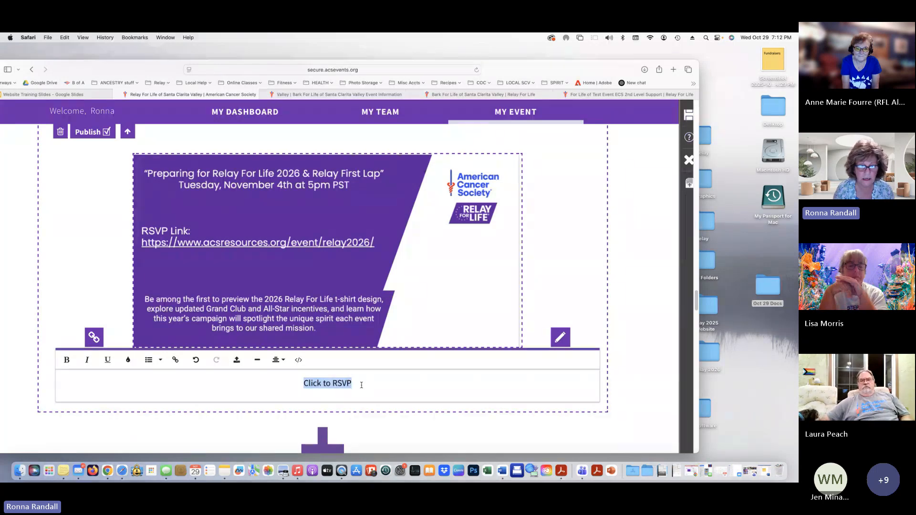
Link the caption to the pasted relay2026 RSVP address, set to open in a new tab
left_click(175, 361)
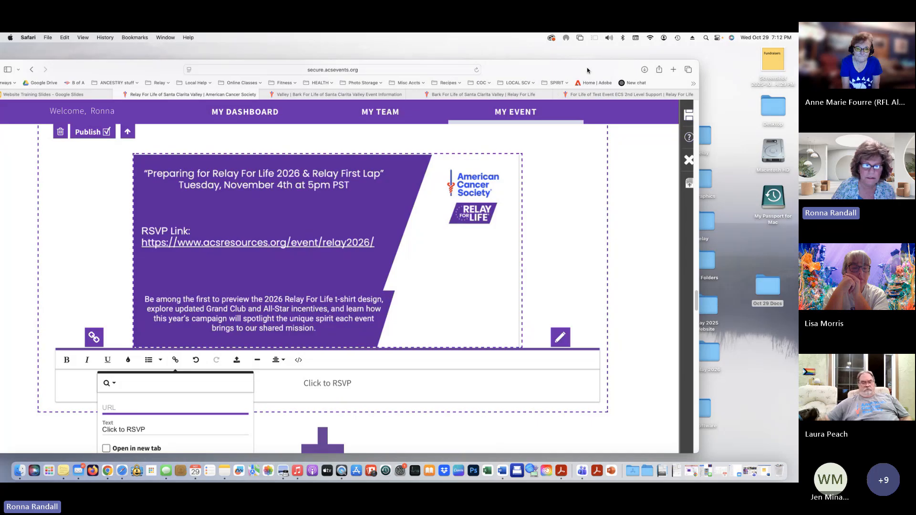
left_click_drag(587, 70, 631, 68)
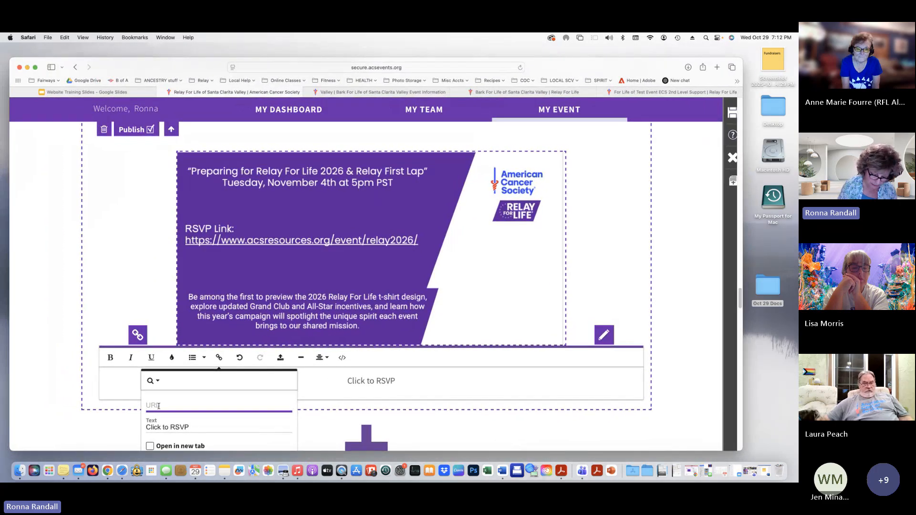
type("https://www.acsresources.org/event/relay2026/")
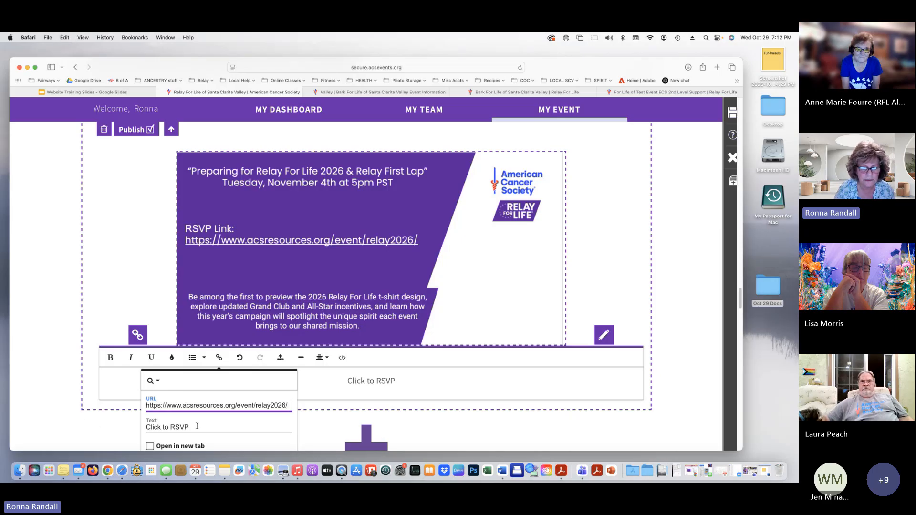
left_click(150, 446)
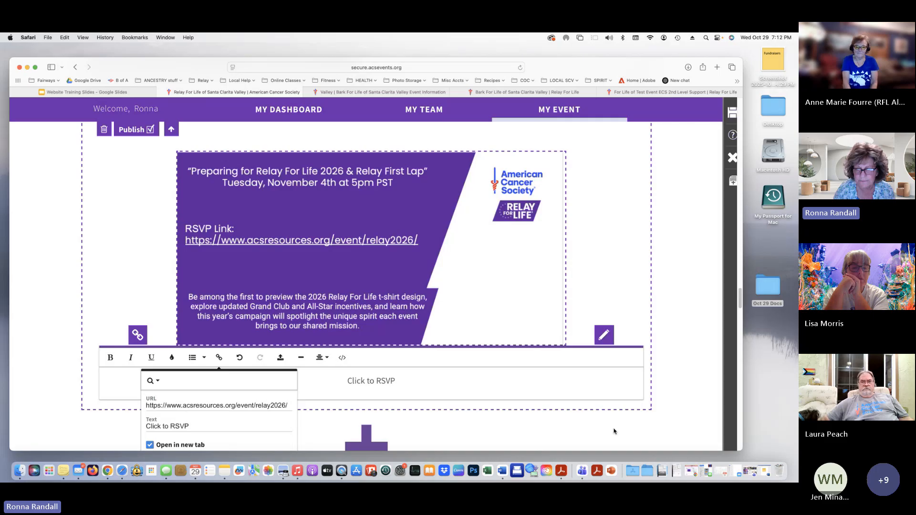
scroll(549, 444, "down", 3)
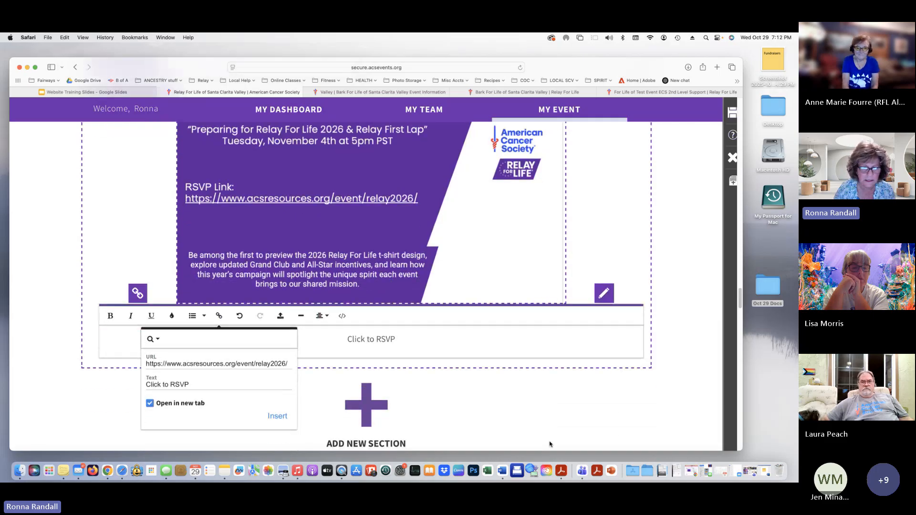
left_click(276, 409)
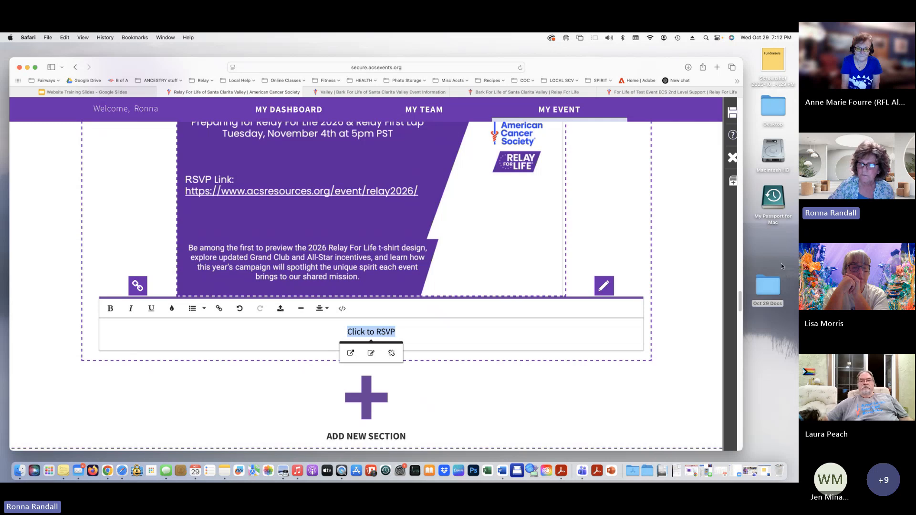
scroll(686, 276, "up", 5)
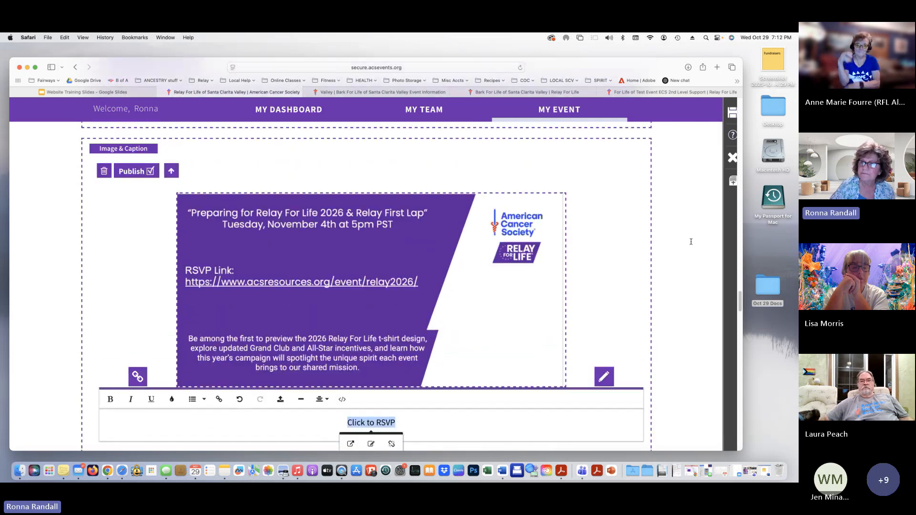
Save the event page changes and exit the editor
left_click(691, 243)
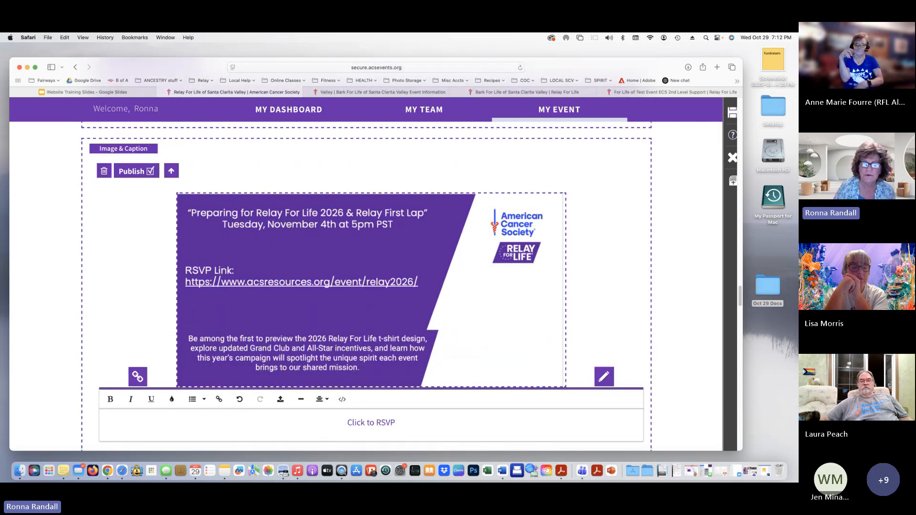
left_click(730, 113)
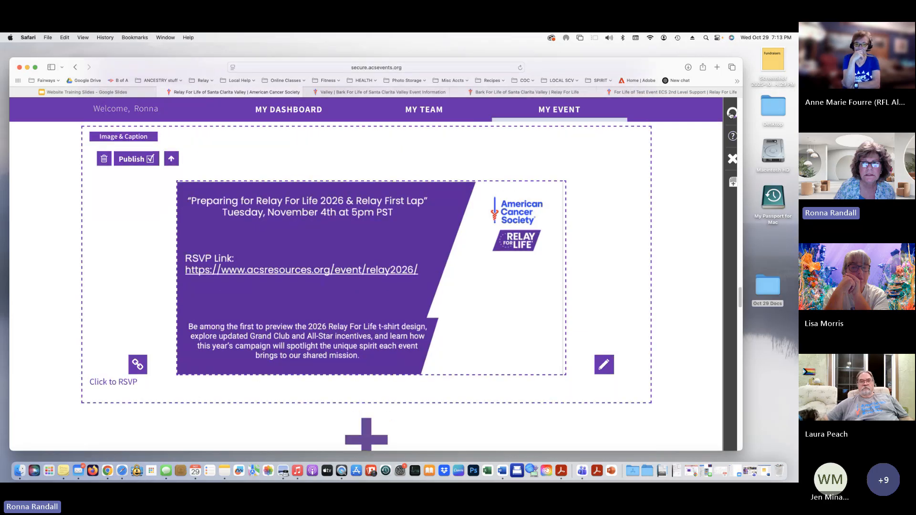
left_click(731, 158)
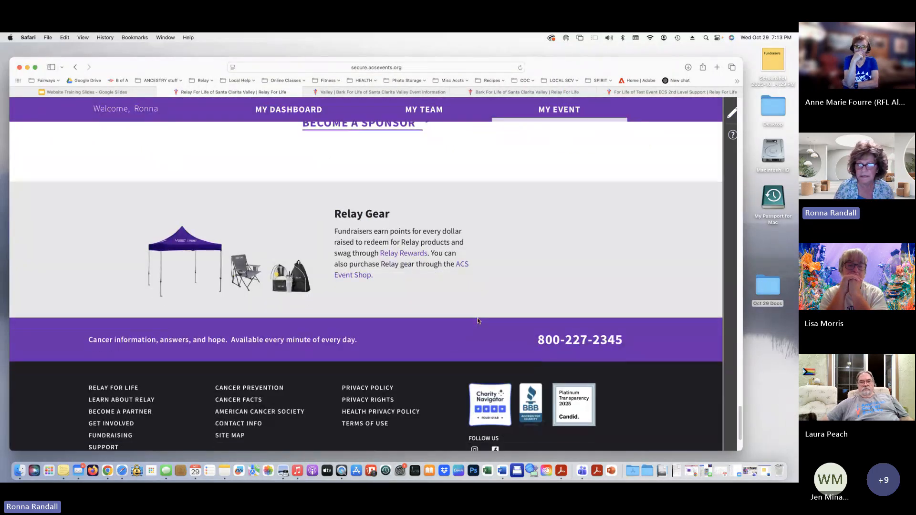
Zoom out the live page and check the Relay 2026 flyer and Click to RSVP caption
scroll(478, 321, "up", 12)
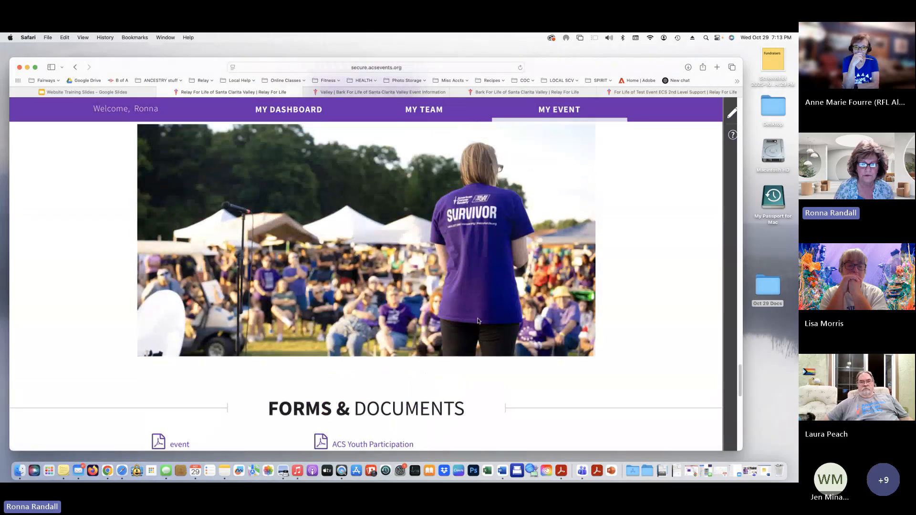
scroll(478, 321, "up", 15)
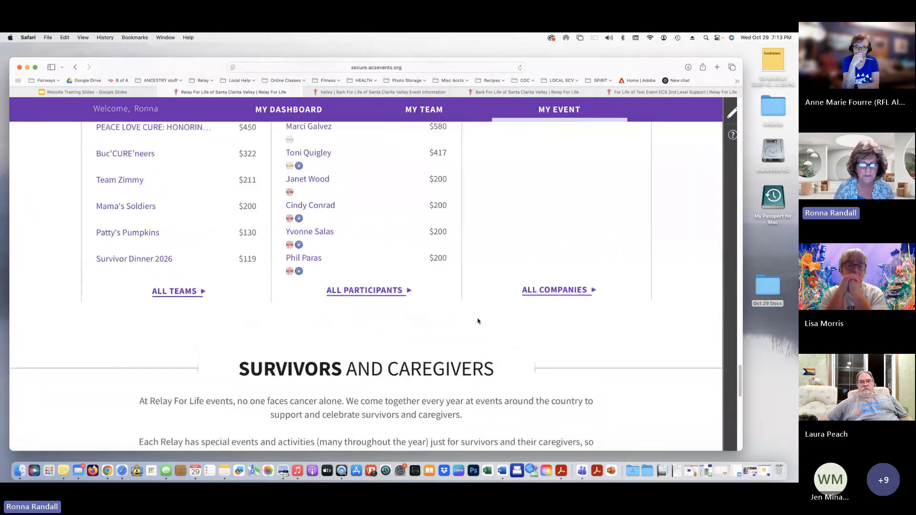
scroll(477, 321, "up", 5)
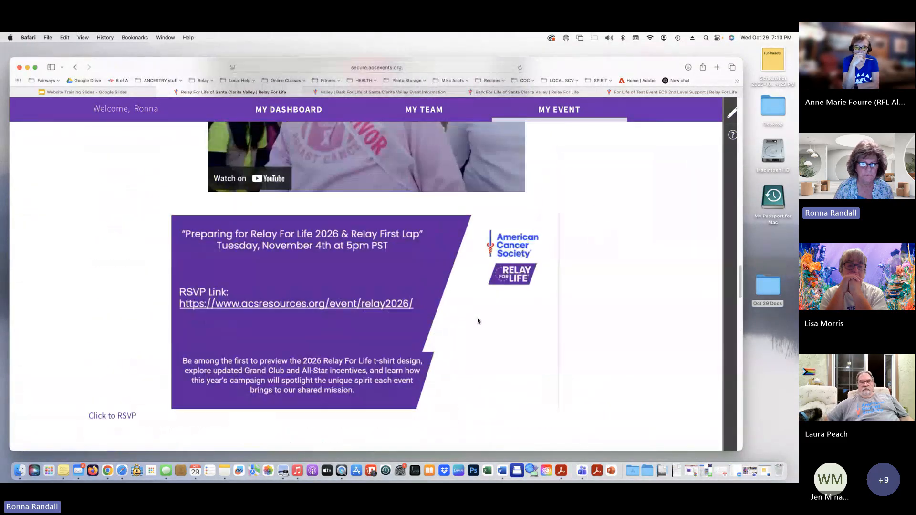
key("super+minus")
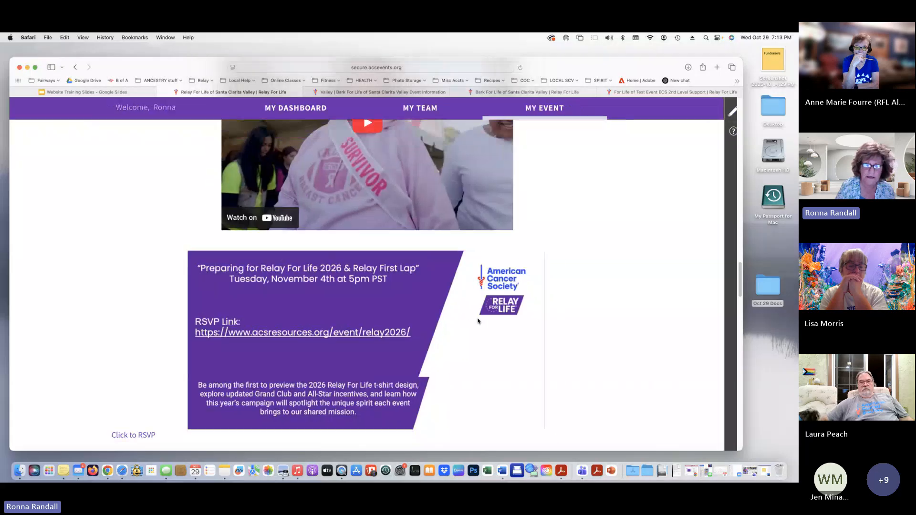
key("super+minus")
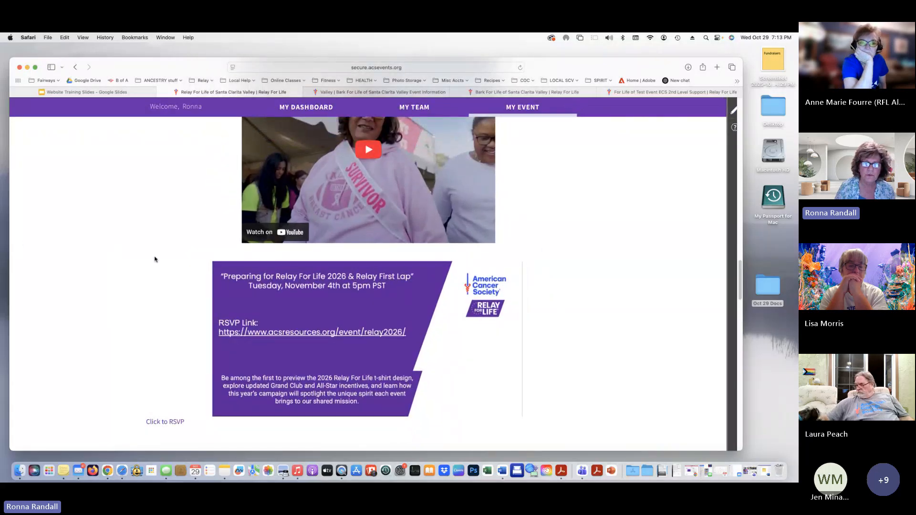
scroll(154, 258, "down", 1)
scroll(156, 259, "up", 3)
scroll(155, 259, "up", 5)
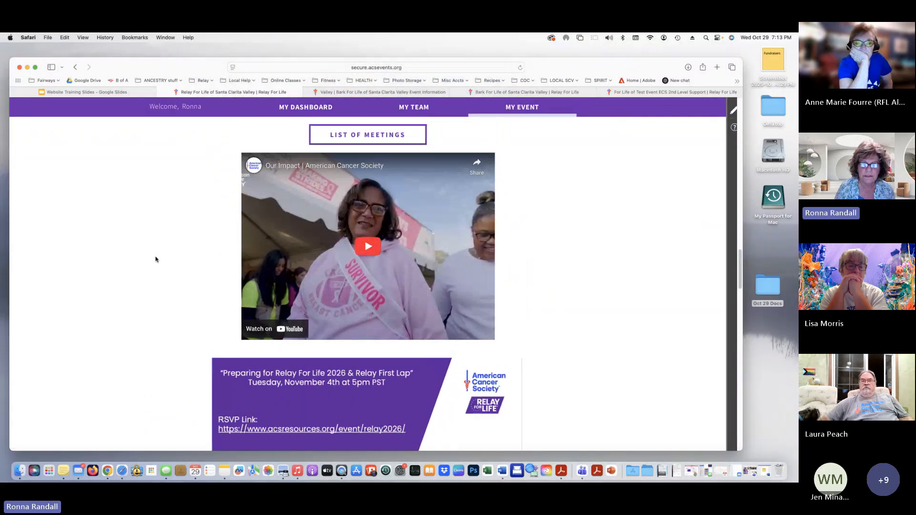
scroll(155, 259, "down", 3)
scroll(155, 259, "down", 5)
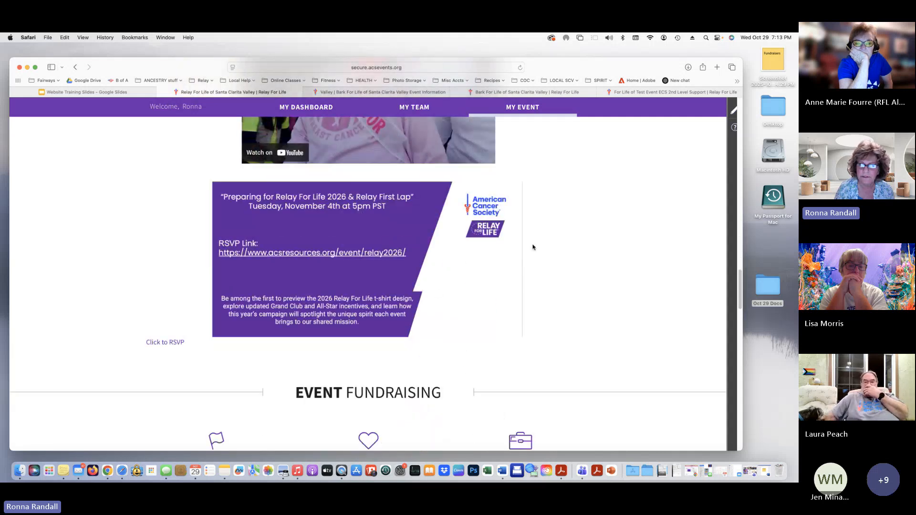
In edit mode, move the Image & Caption flyer block up above the YouTube video and LIST OF MEETINGS button
left_click(734, 114)
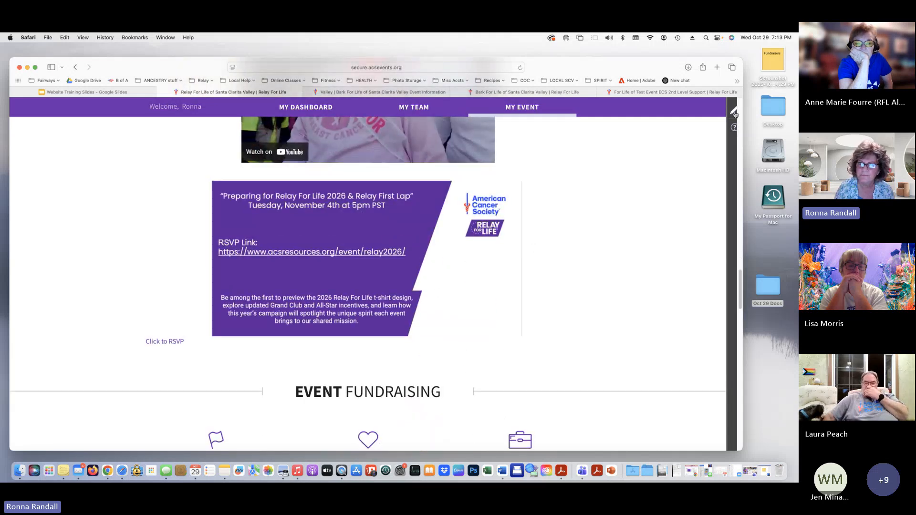
scroll(326, 347, "down", 5)
scroll(327, 348, "down", 15)
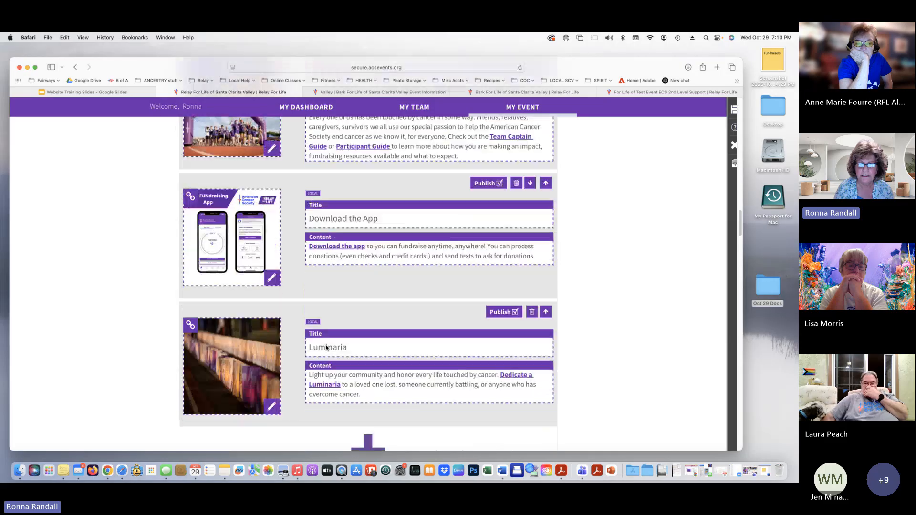
scroll(326, 348, "down", 8)
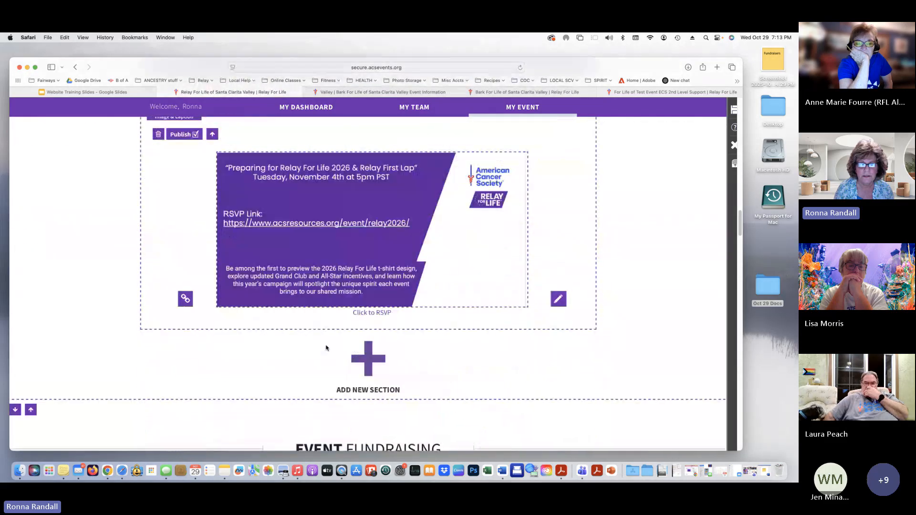
scroll(328, 348, "up", 2)
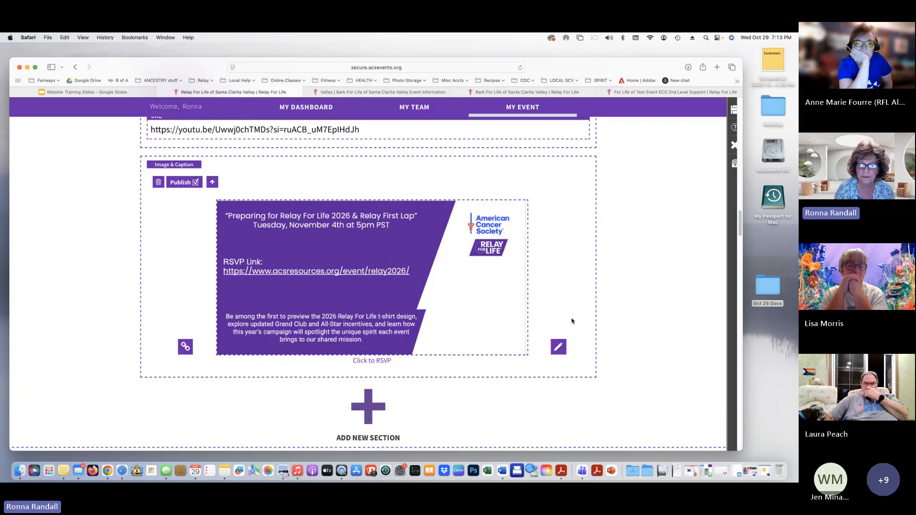
scroll(572, 321, "up", 3)
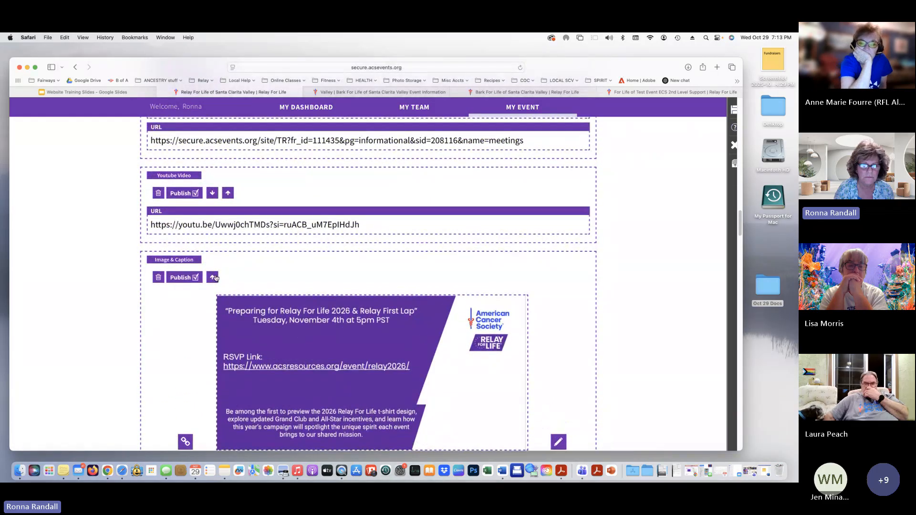
left_click(213, 278)
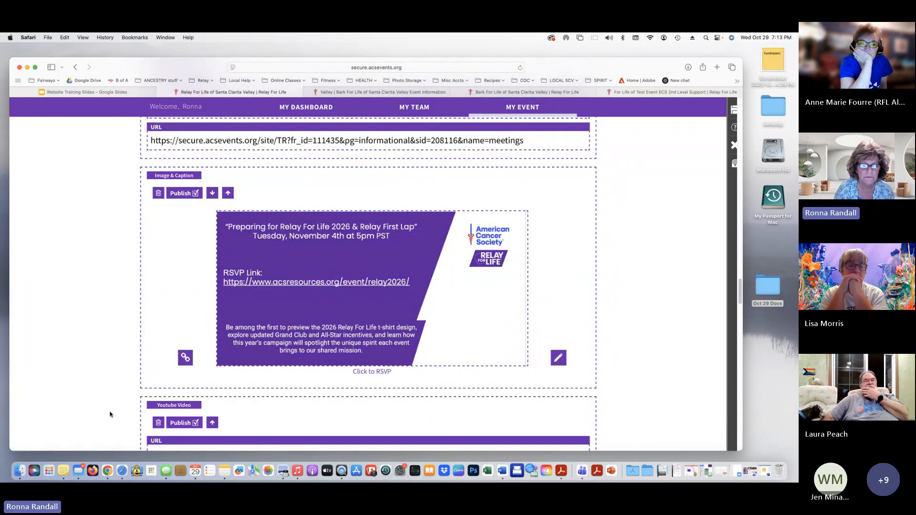
scroll(156, 348, "up", 3)
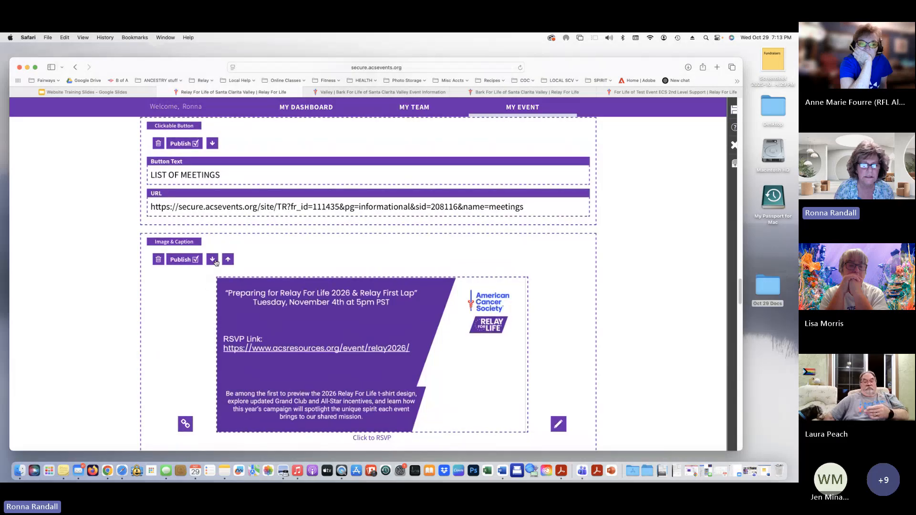
left_click(228, 260)
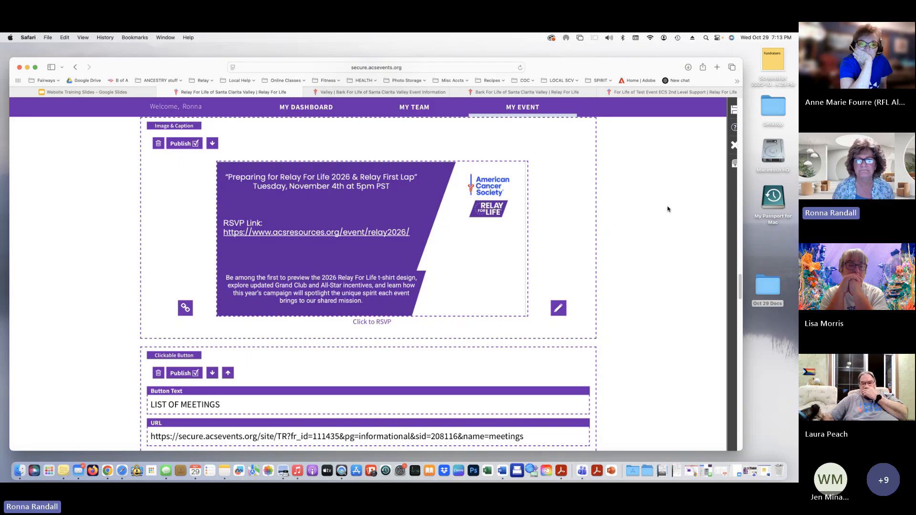
scroll(666, 206, "down", 3)
scroll(636, 211, "down", 8)
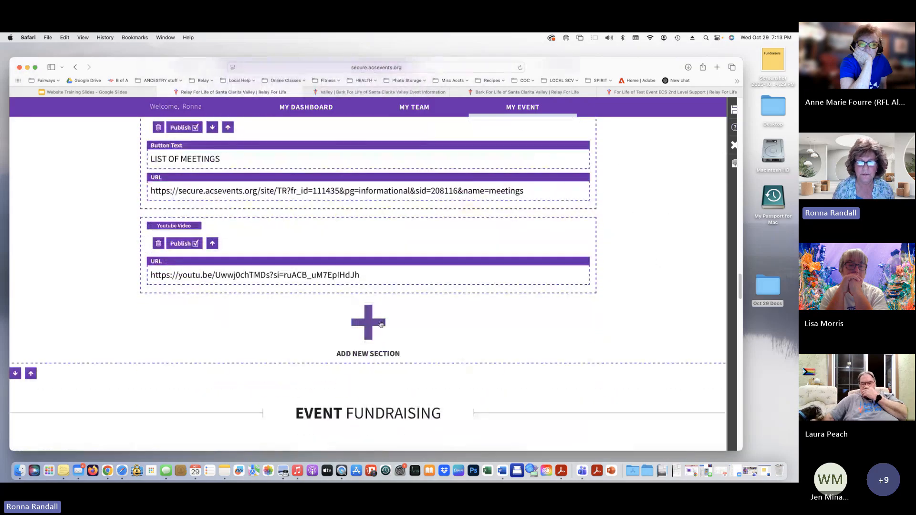
Add a Horizontal Line section to the event page
left_click(369, 319)
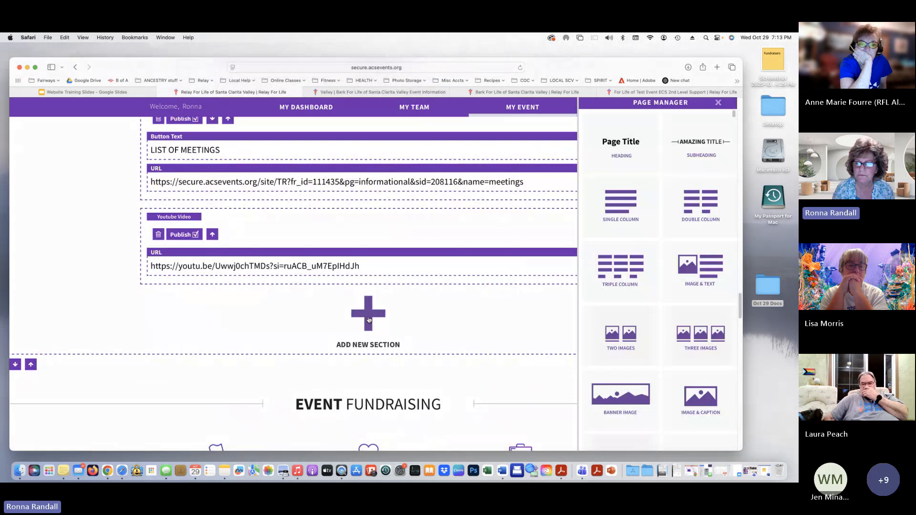
scroll(711, 281, "down", 5)
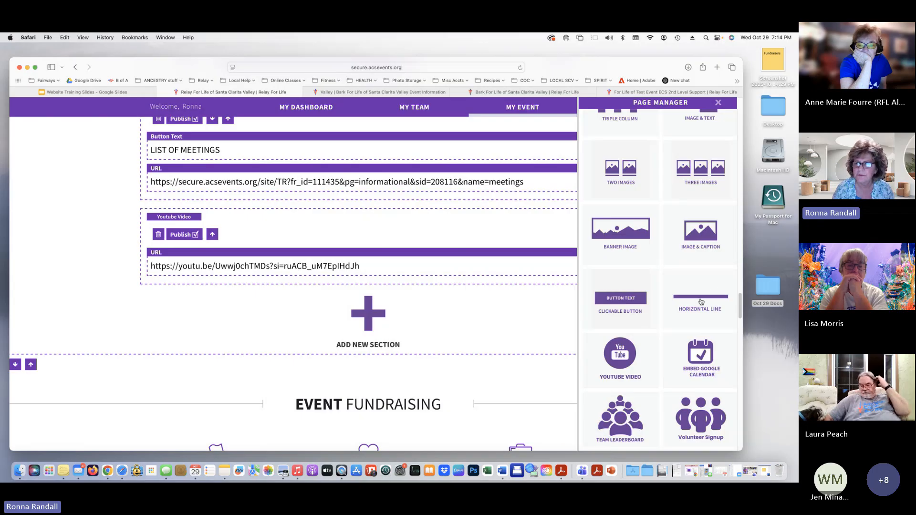
left_click(701, 301)
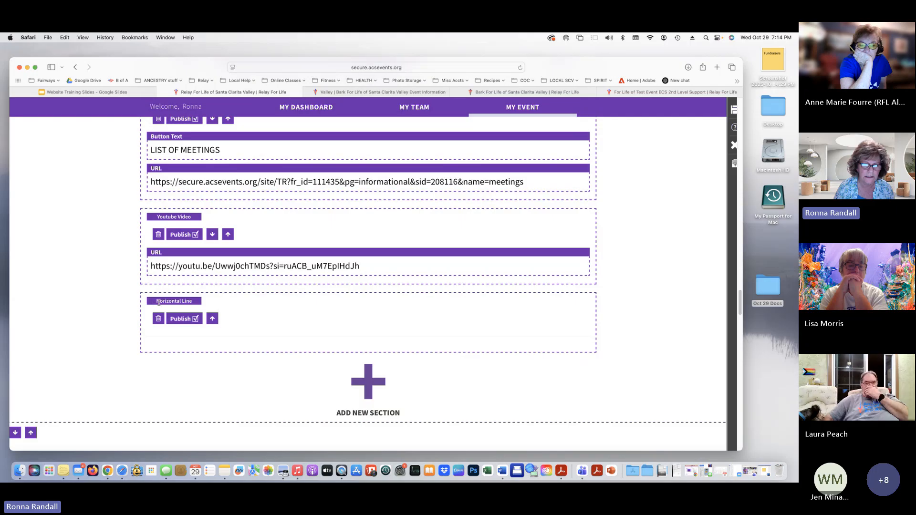
Move the horizontal line up past the video, meetings button and RSVP flyer block
left_click(213, 318)
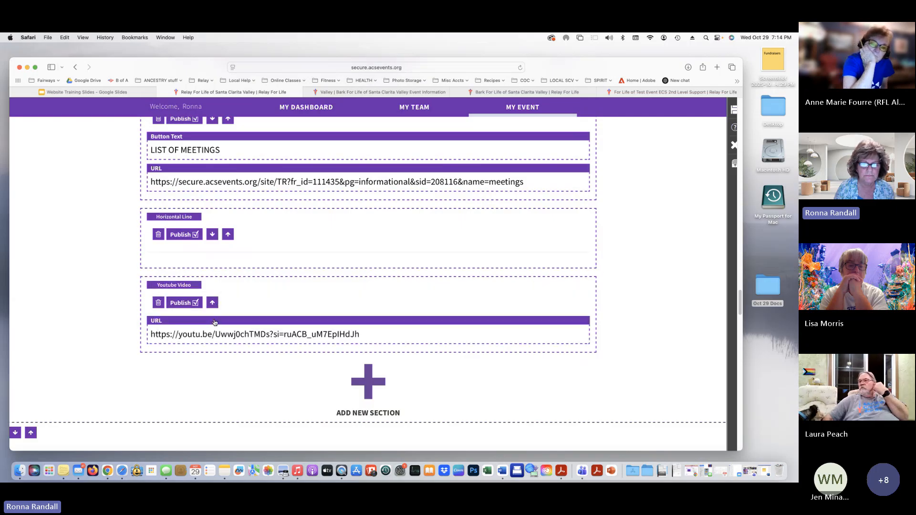
left_click(228, 235)
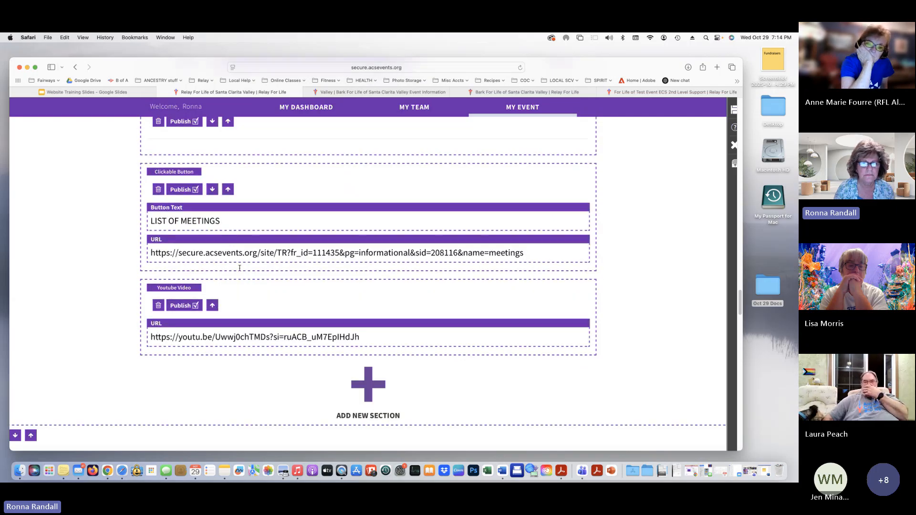
scroll(241, 274, "up", 5)
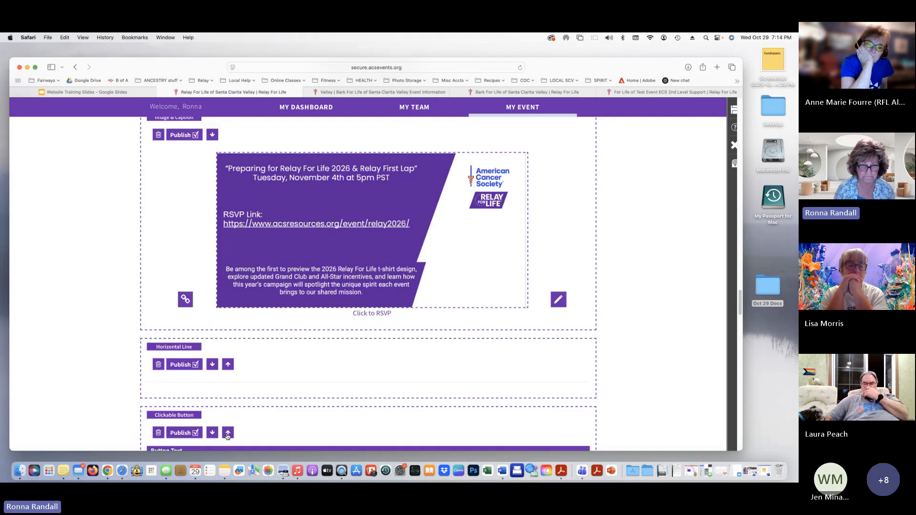
left_click(228, 364)
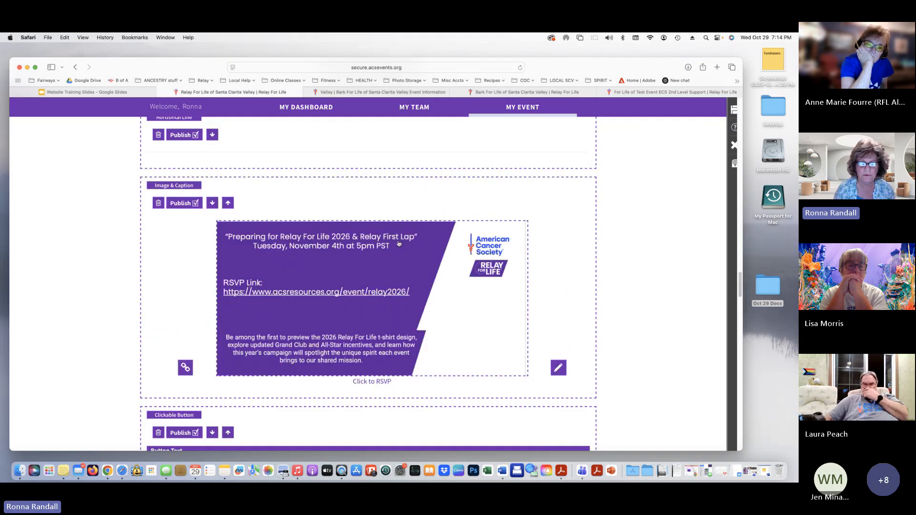
scroll(172, 232, "up", 4)
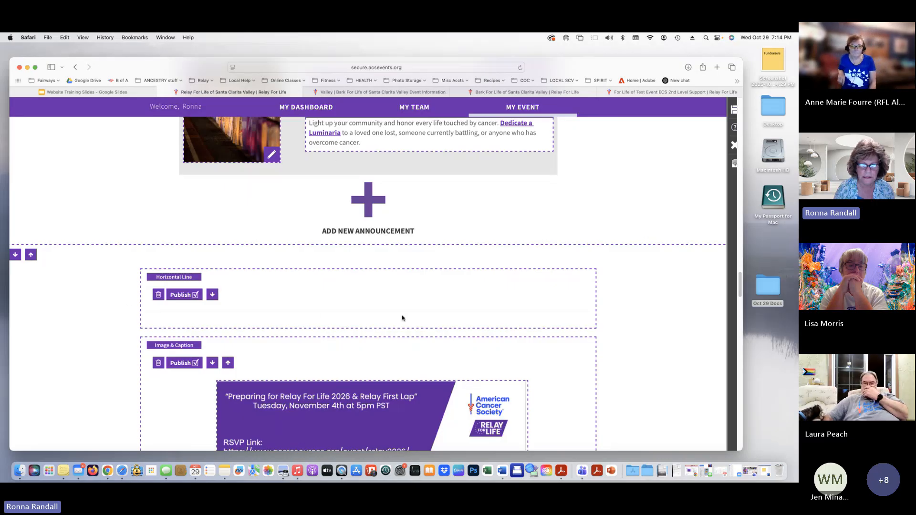
scroll(229, 296, "down", 2)
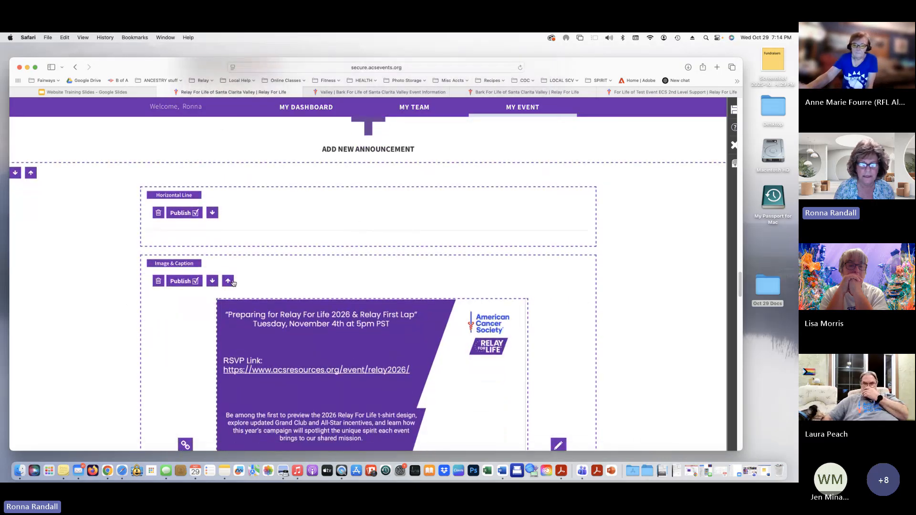
scroll(339, 333, "down", 2)
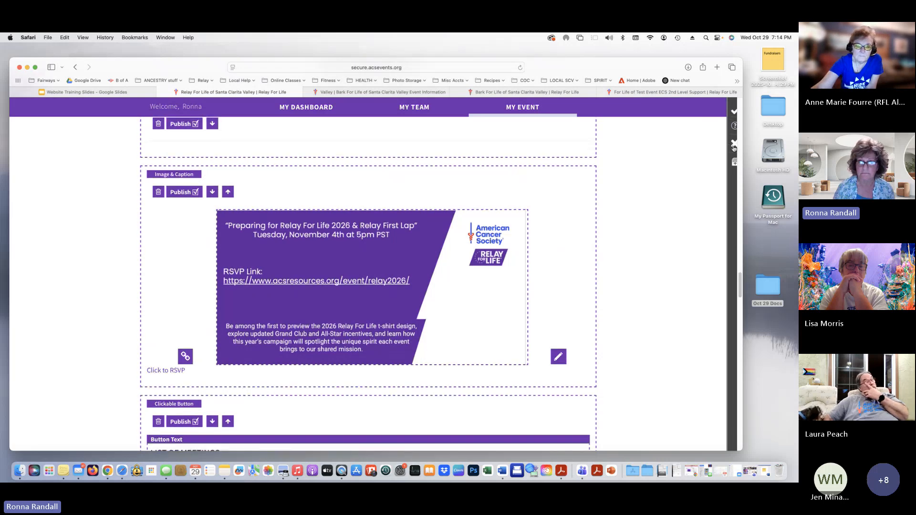
Exit edit mode and scroll the live page down to the RSVP flyer and List of Meetings button
left_click(734, 144)
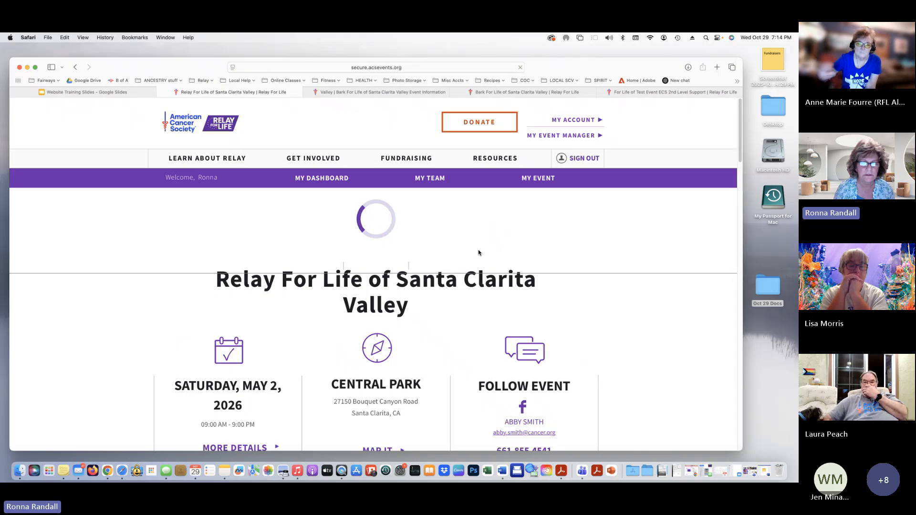
scroll(479, 253, "down", 6)
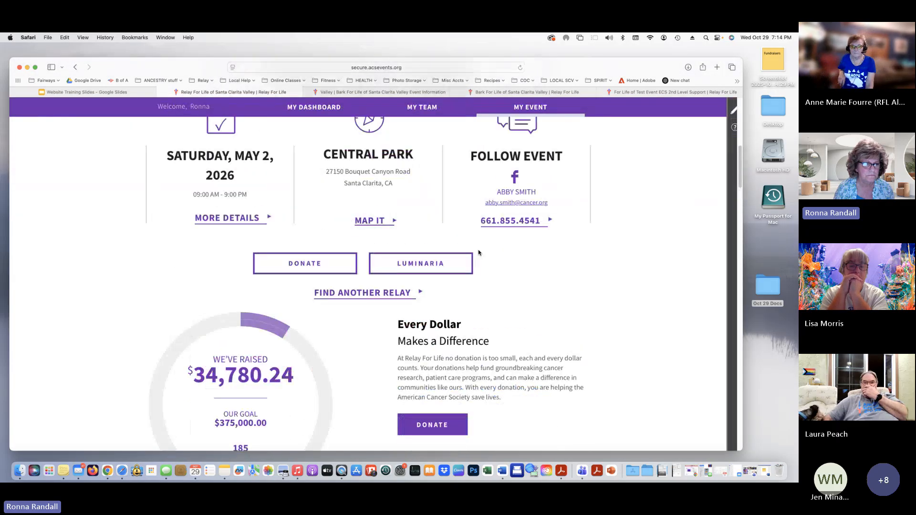
scroll(479, 253, "down", 5)
scroll(479, 253, "down", 10)
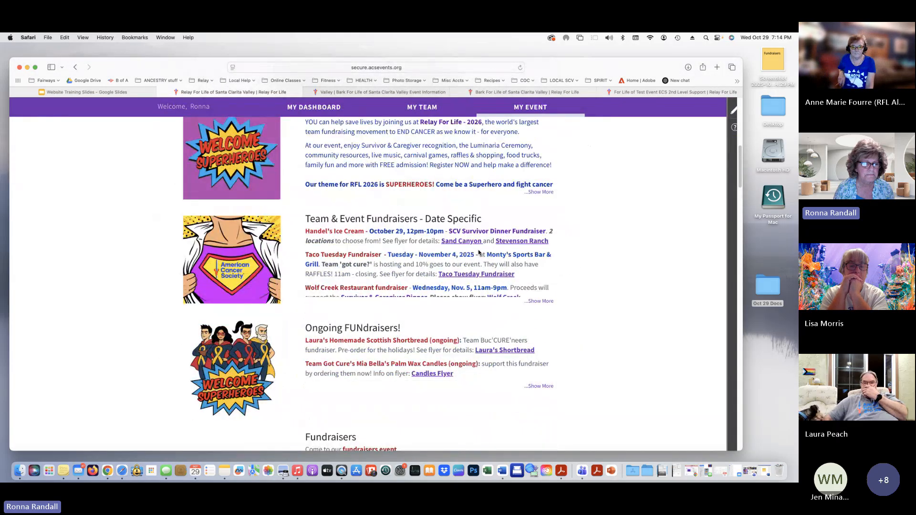
scroll(478, 252, "down", 2)
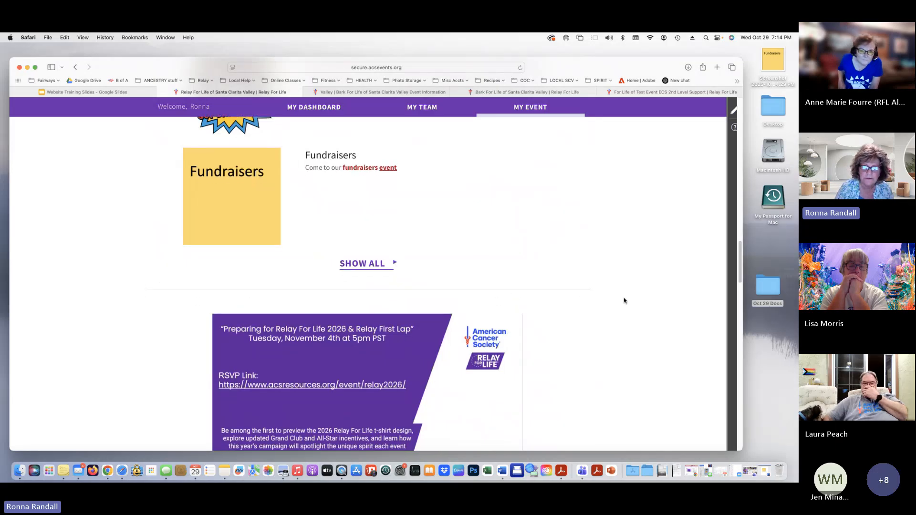
scroll(623, 301, "down", 2)
scroll(623, 301, "down", 2)
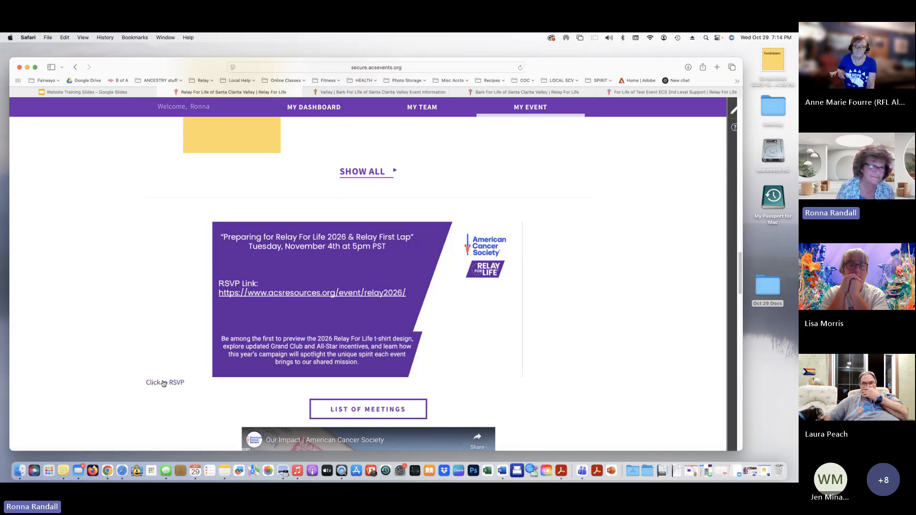
scroll(617, 317, "down", 1)
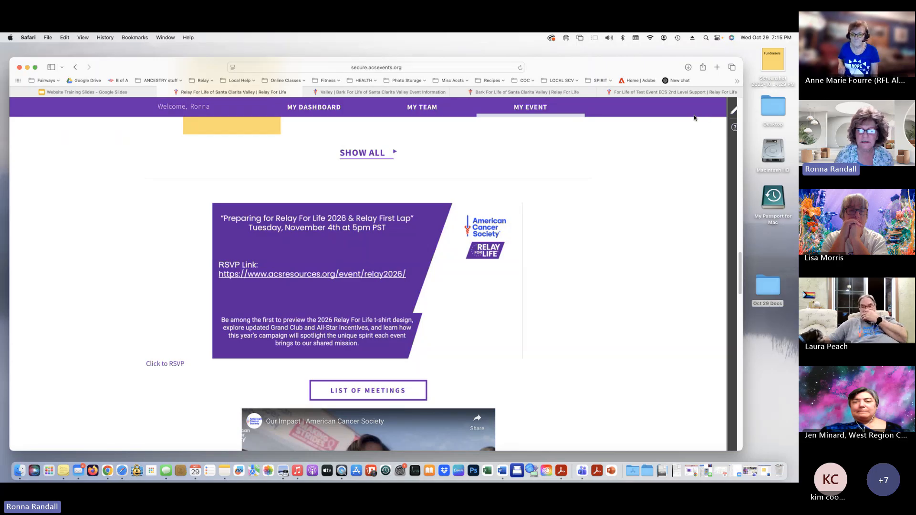
scroll(538, 204, "down", 5)
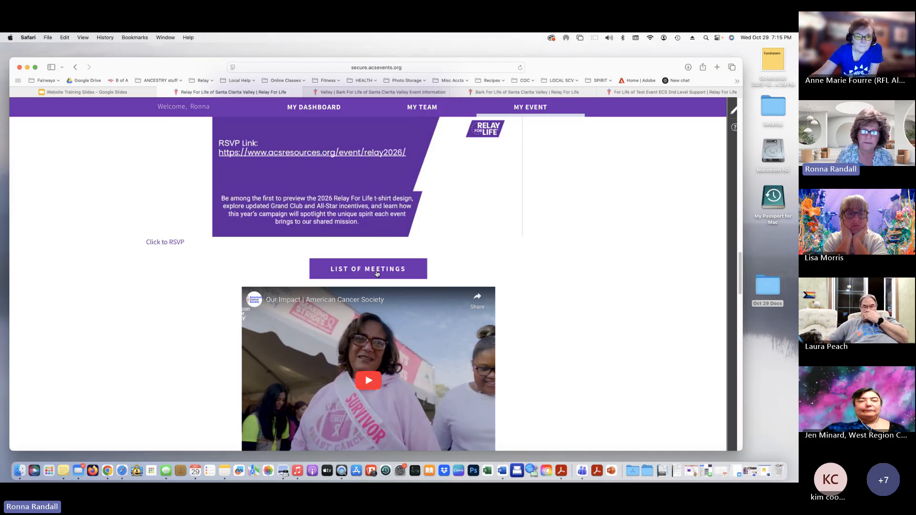
Open LIST OF MEETINGS in a new tab, scroll its schedule, then return to the event page tab
left_click(376, 270)
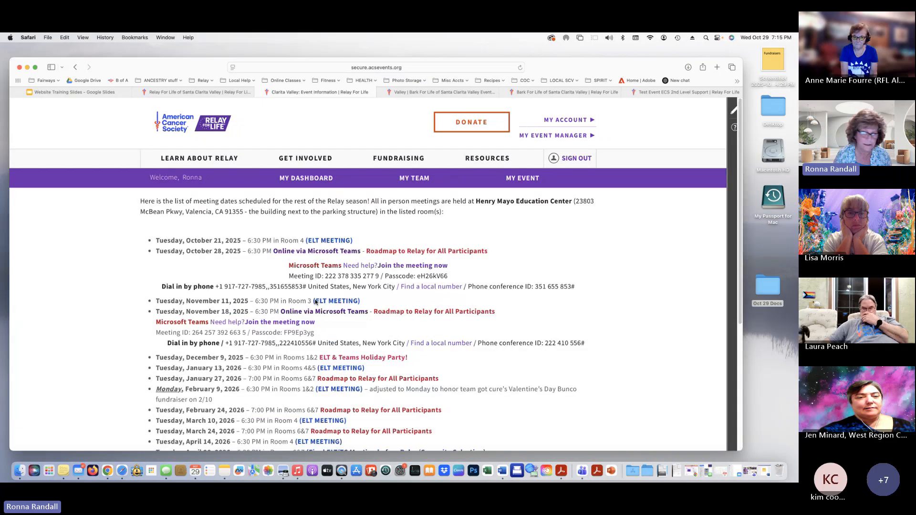
scroll(517, 345, "down", 1)
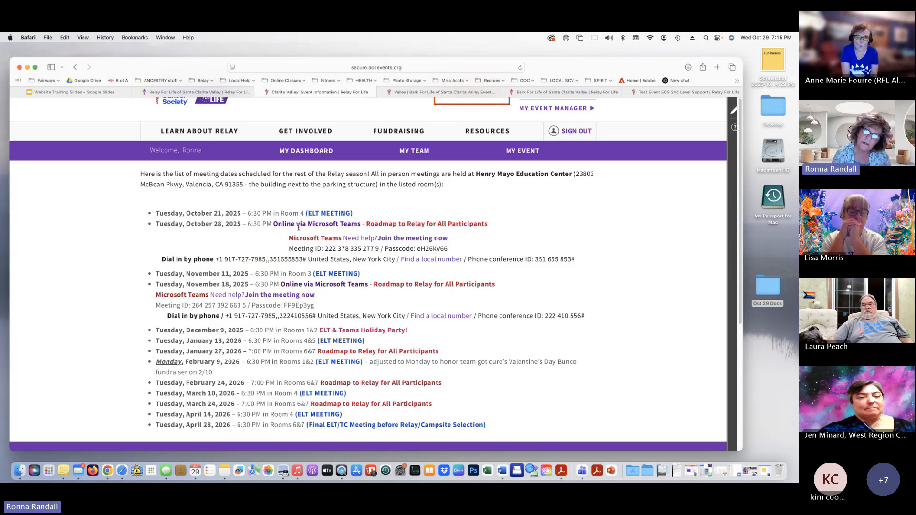
scroll(286, 152, "up", 1)
left_click(216, 91)
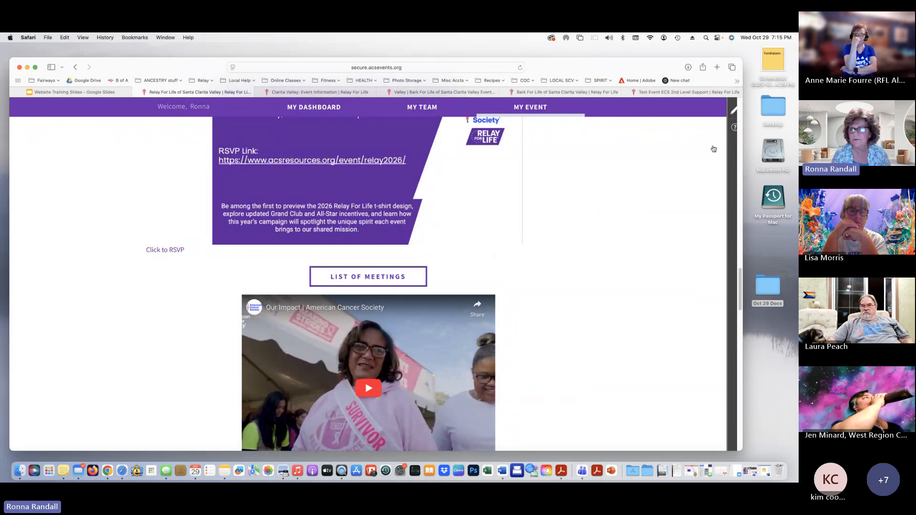
Enter edit mode and open the Page Manager listing Event Details, Local-Sponsors and MEETINGS
left_click(734, 111)
scroll(674, 201, "down", 2)
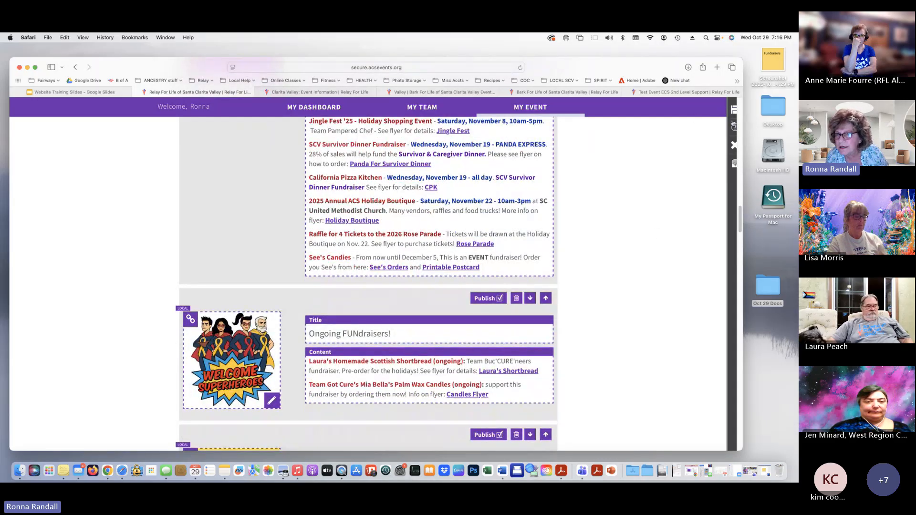
left_click(733, 164)
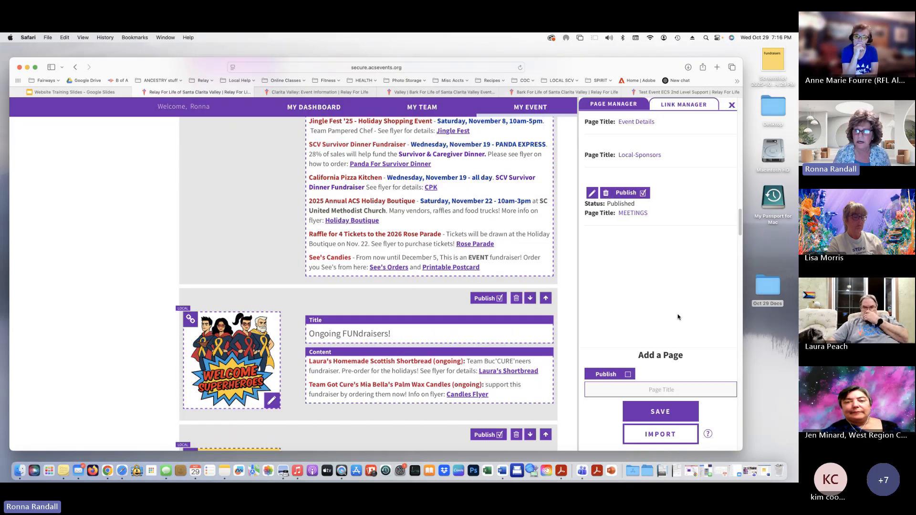
Create and save a new page titled 'New to Relay?', then reload the site
scroll(677, 316, "down", 3)
left_click(668, 390)
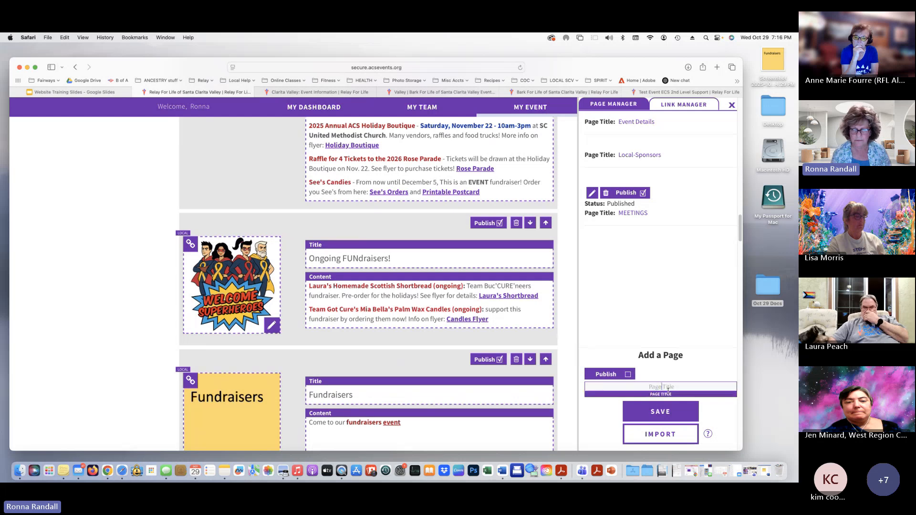
type("N")
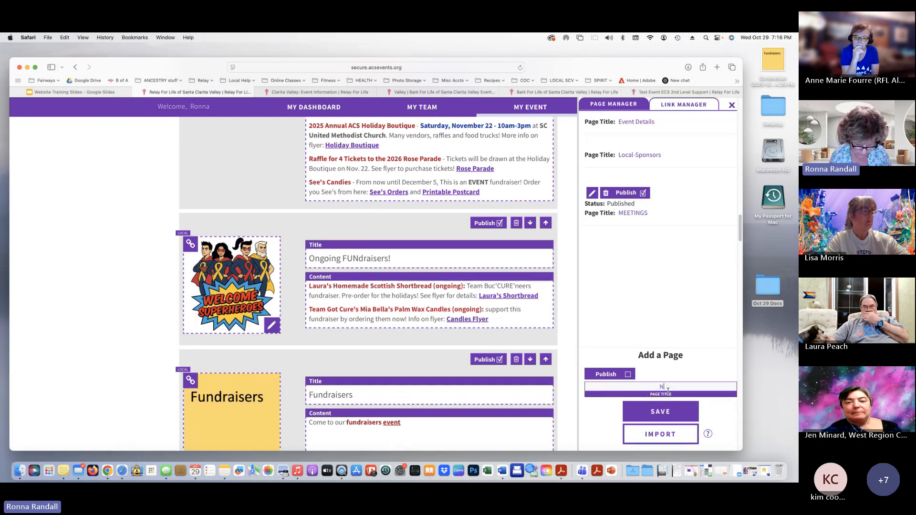
type("ew ")
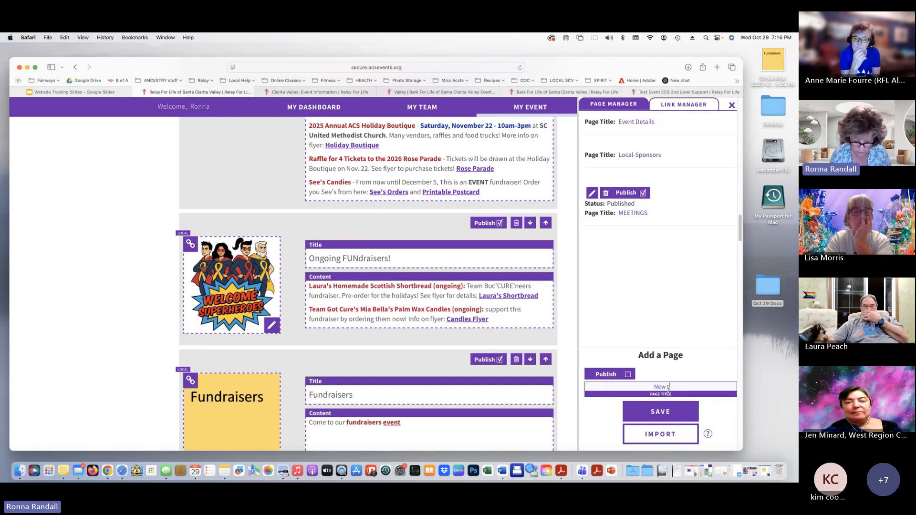
type("to Relay?")
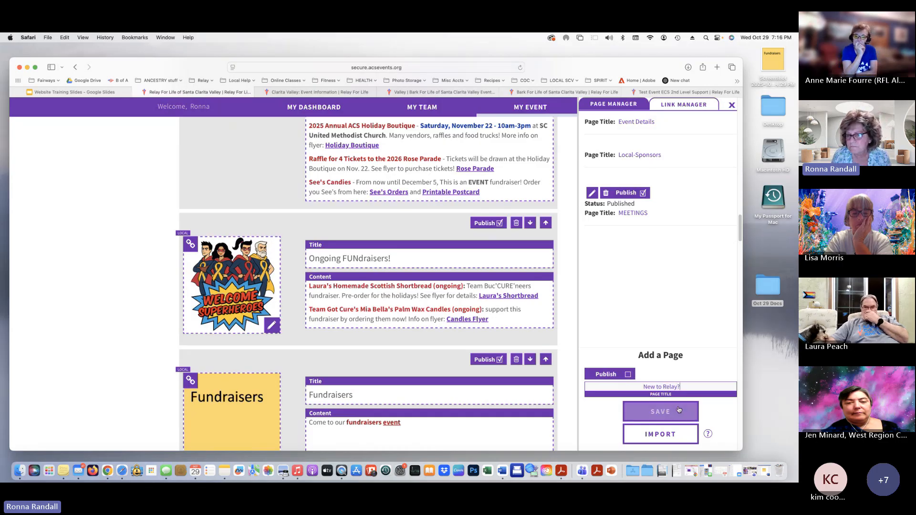
left_click(628, 376)
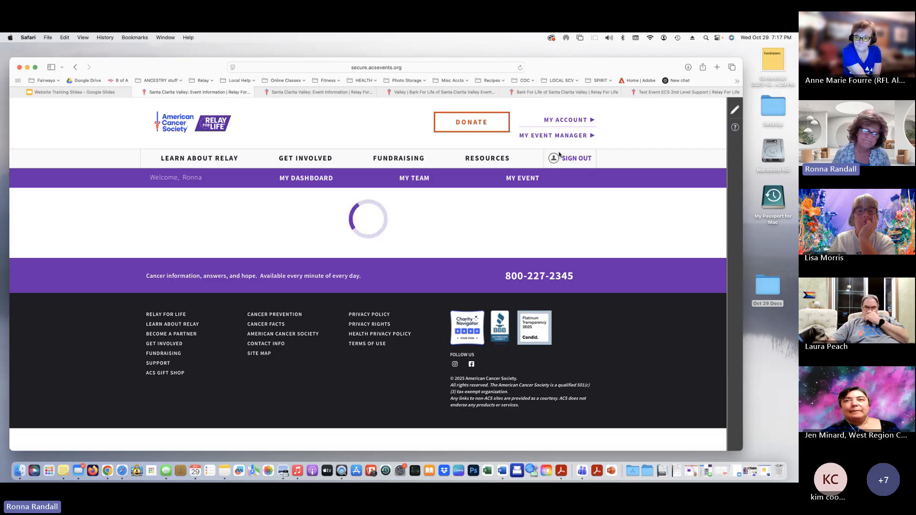
left_click(521, 68)
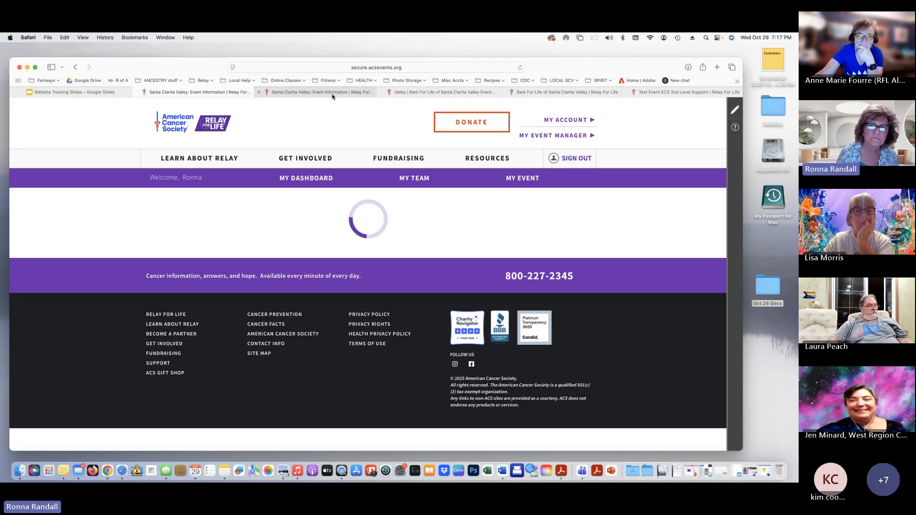
Close the extra meeting-dates tab
mouse_move(268, 97)
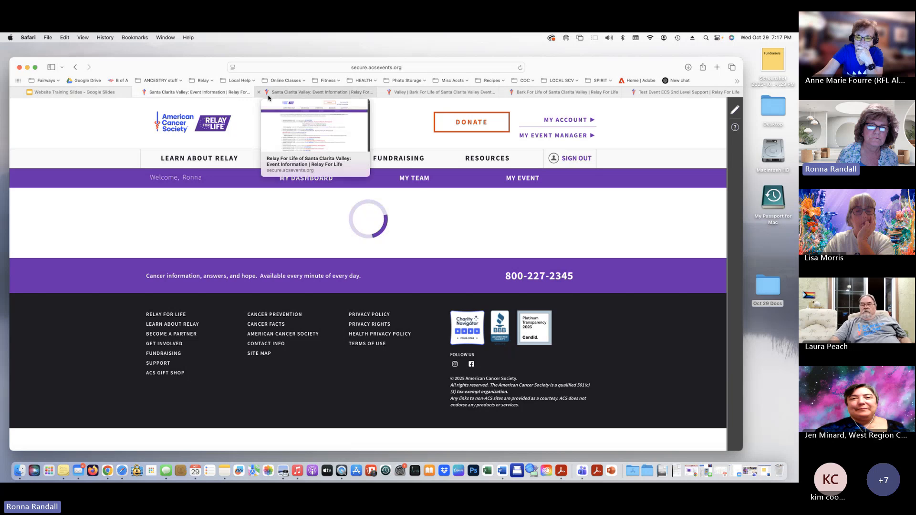
left_click(266, 95)
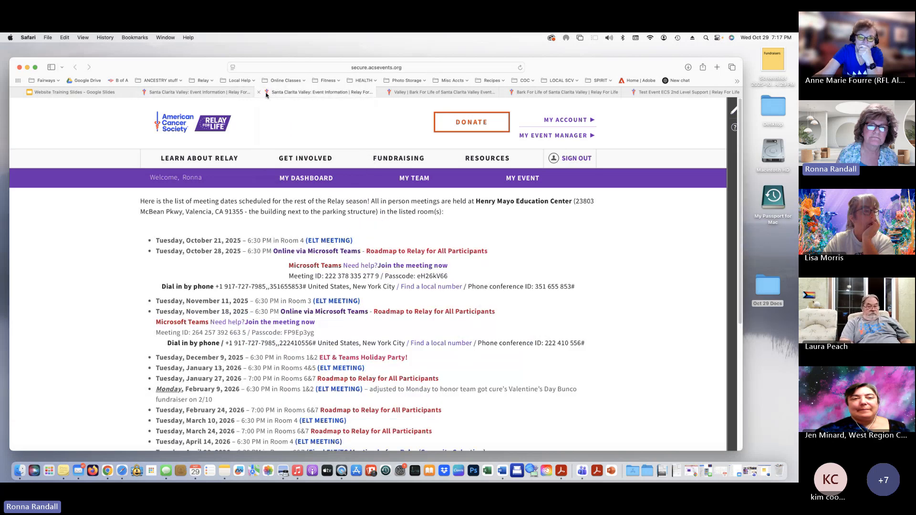
left_click(258, 92)
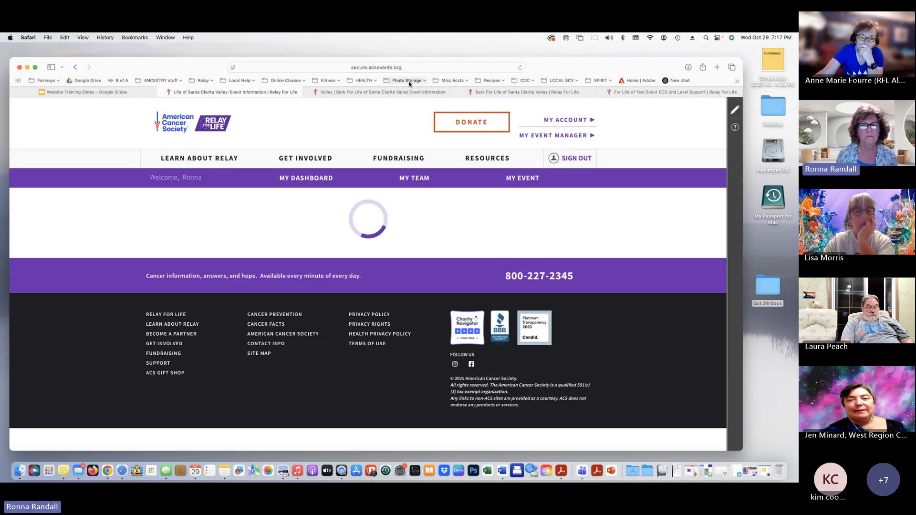
Open the Relay For Life event page from bookmarks and scroll down to List of Meetings
left_click(200, 81)
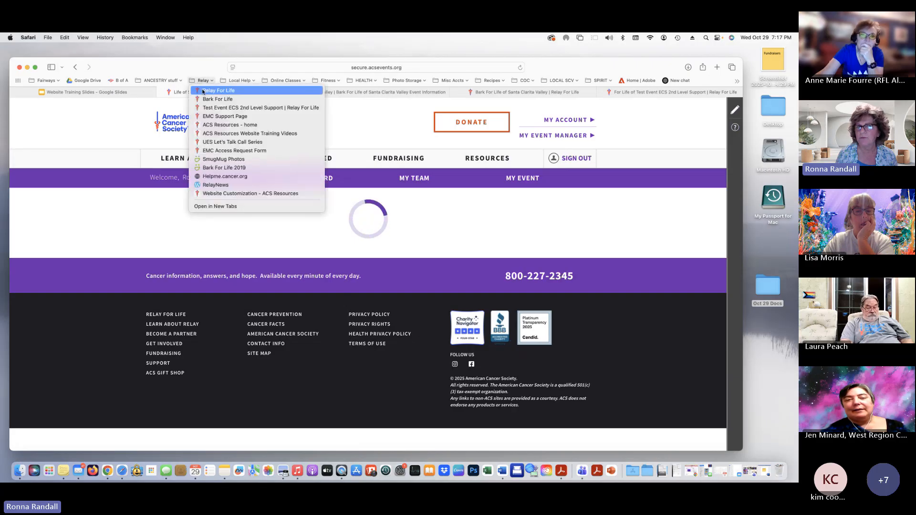
left_click(218, 91)
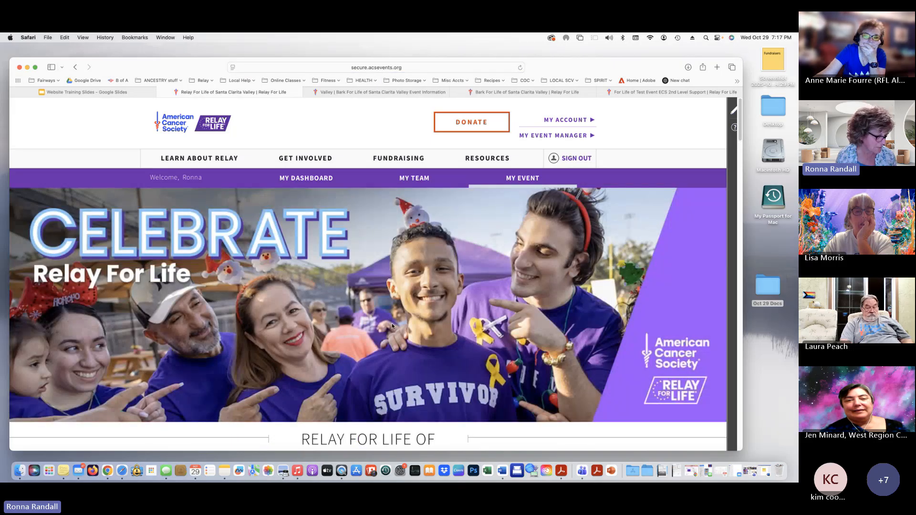
scroll(392, 326, "down", 10)
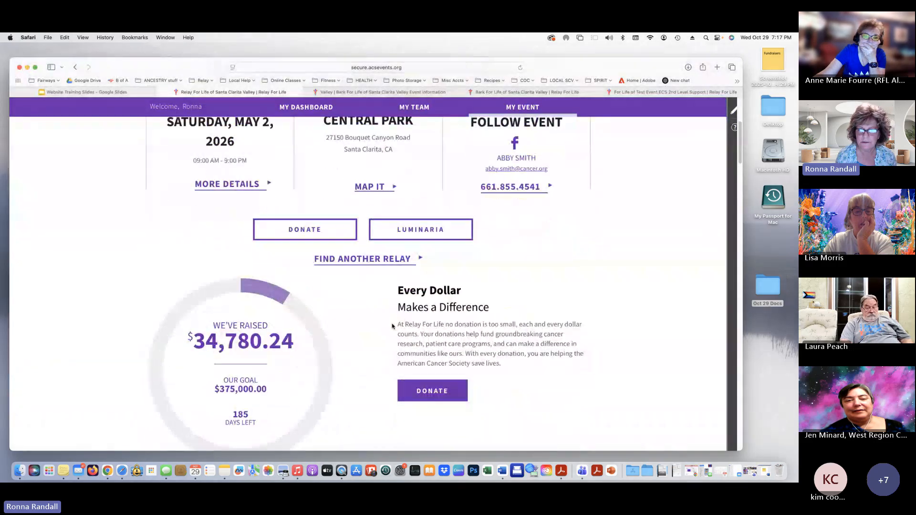
scroll(392, 326, "down", 10)
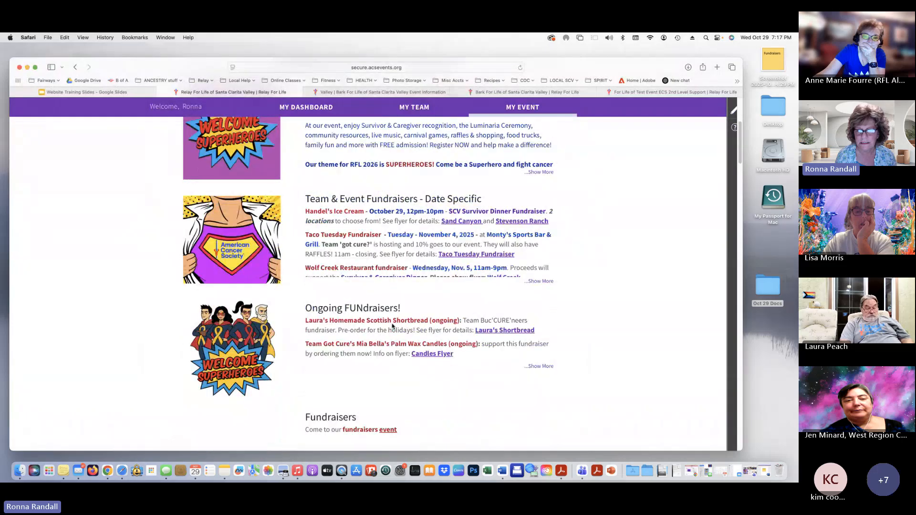
scroll(392, 326, "down", 5)
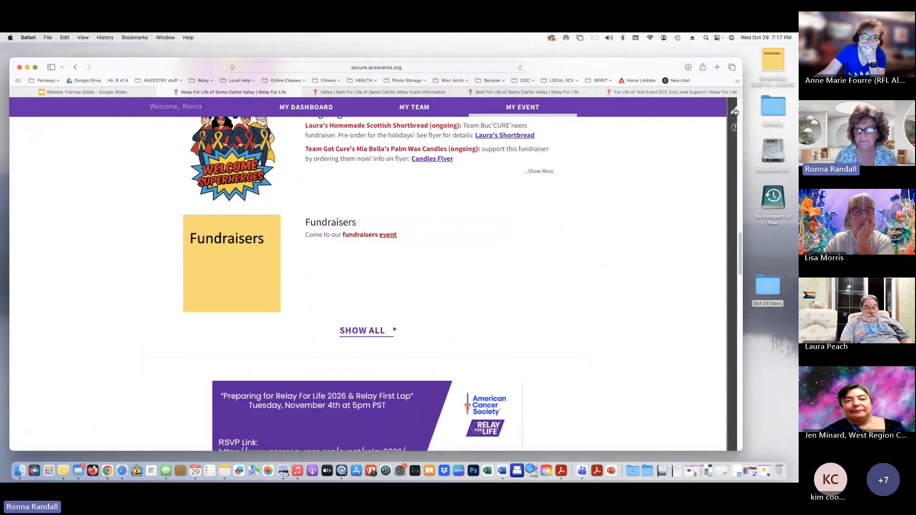
scroll(420, 302, "down", 6)
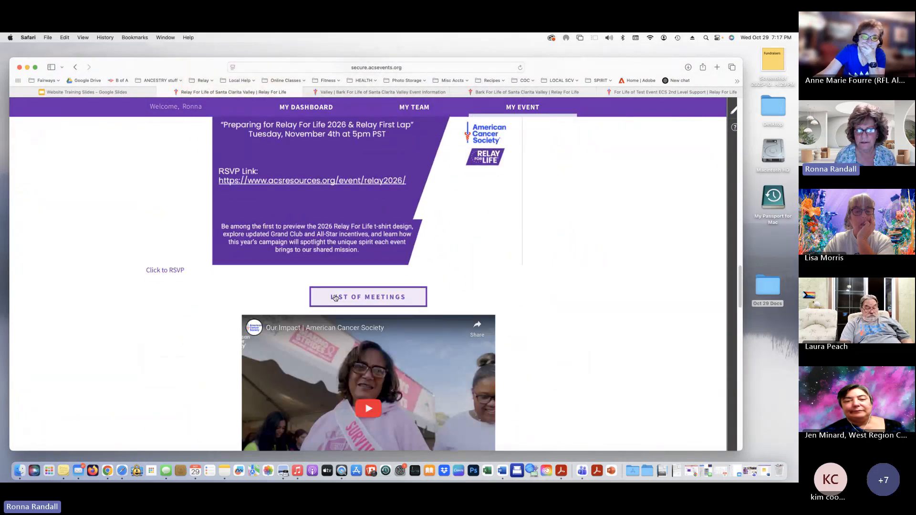
Enter edit mode and add a Clickable Button section below the YouTube video section
left_click(733, 113)
scroll(675, 238, "down", 10)
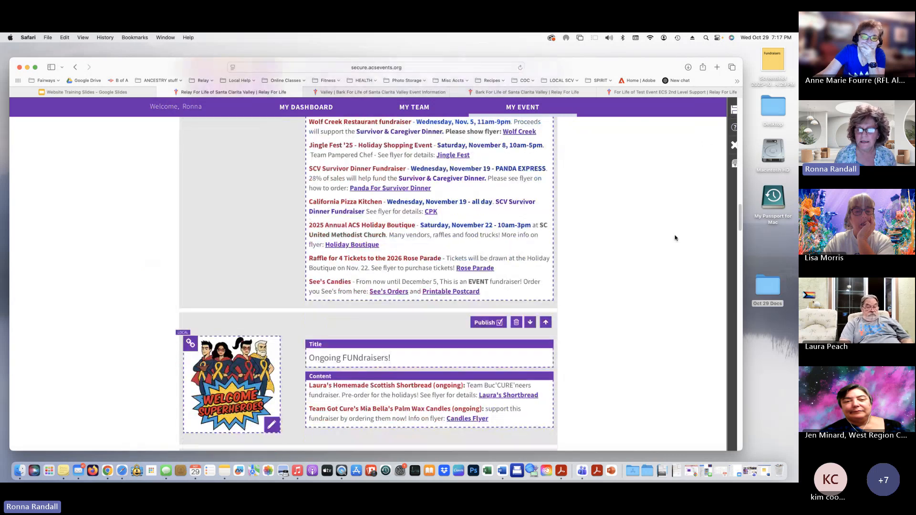
scroll(676, 238, "down", 5)
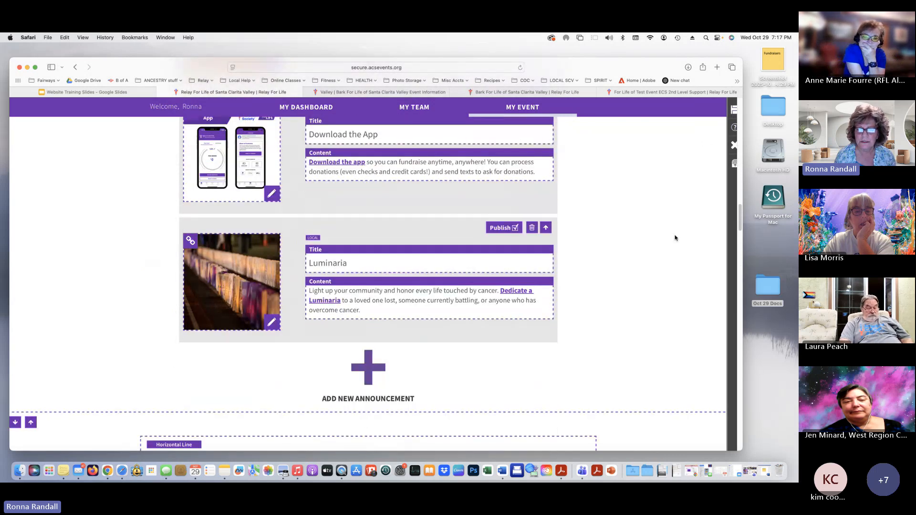
scroll(675, 238, "down", 10)
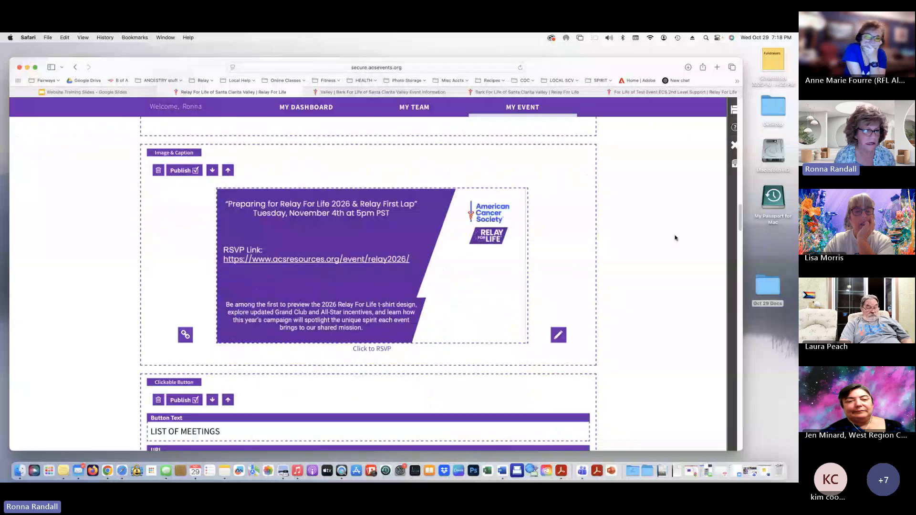
scroll(675, 237, "down", 3)
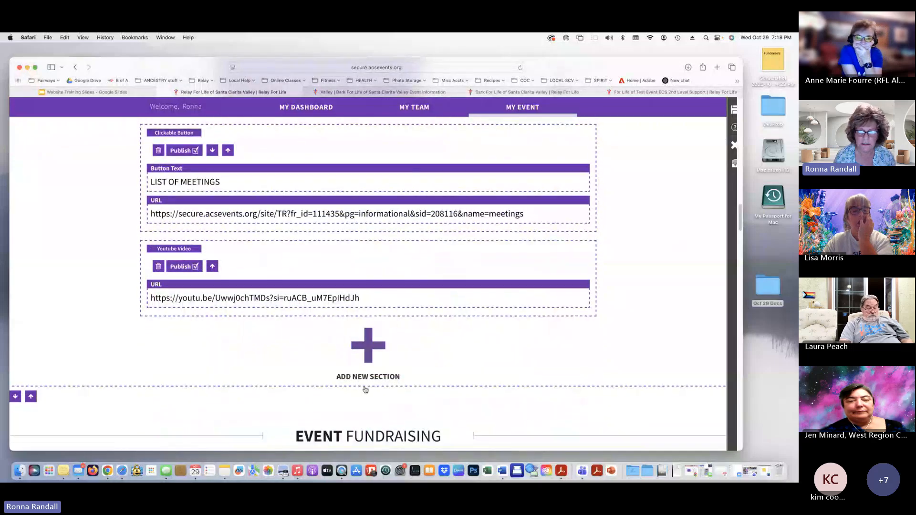
left_click(366, 361)
scroll(637, 400, "down", 2)
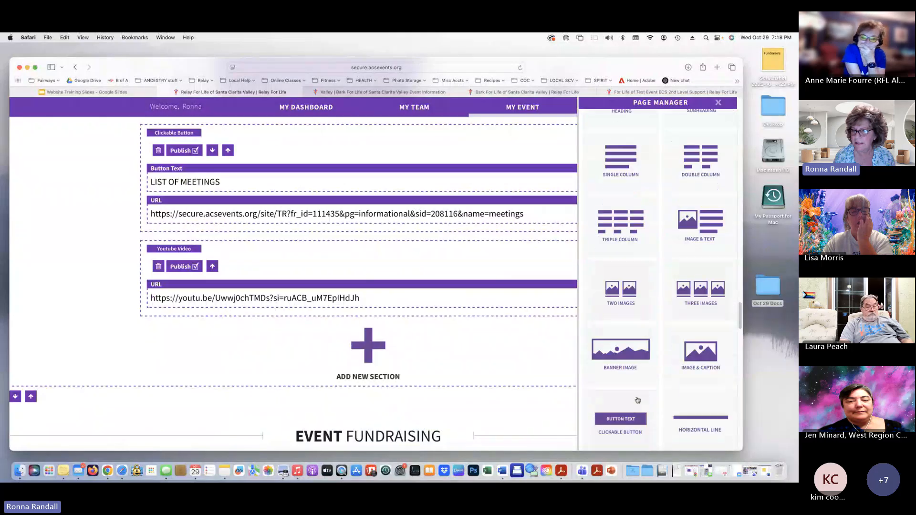
scroll(637, 400, "down", 5)
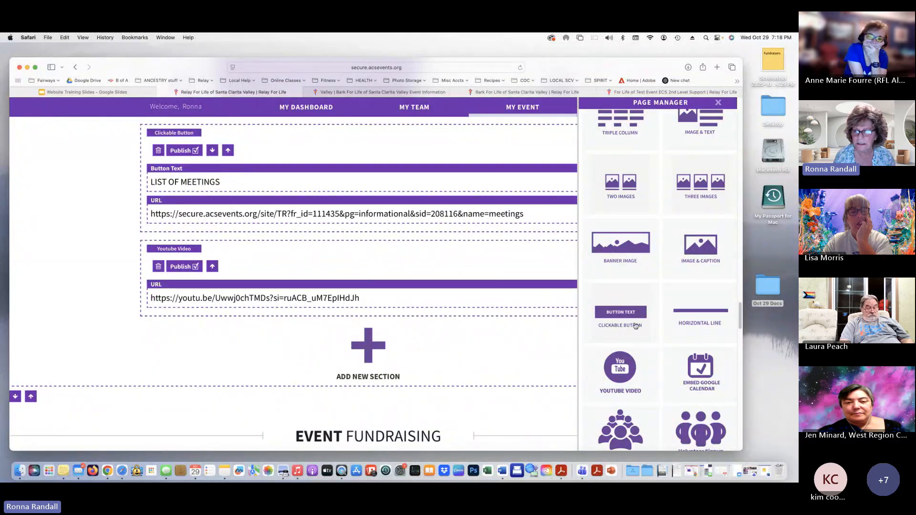
left_click(615, 313)
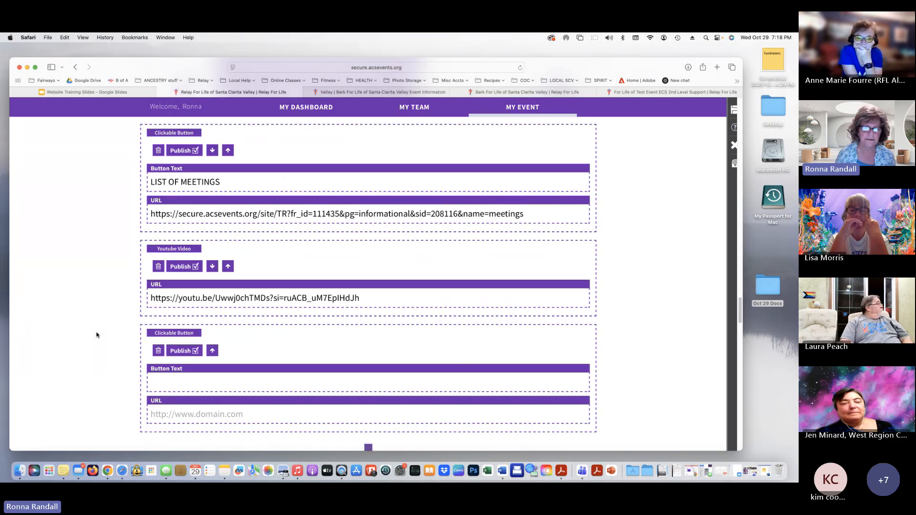
scroll(273, 345, "down", 5)
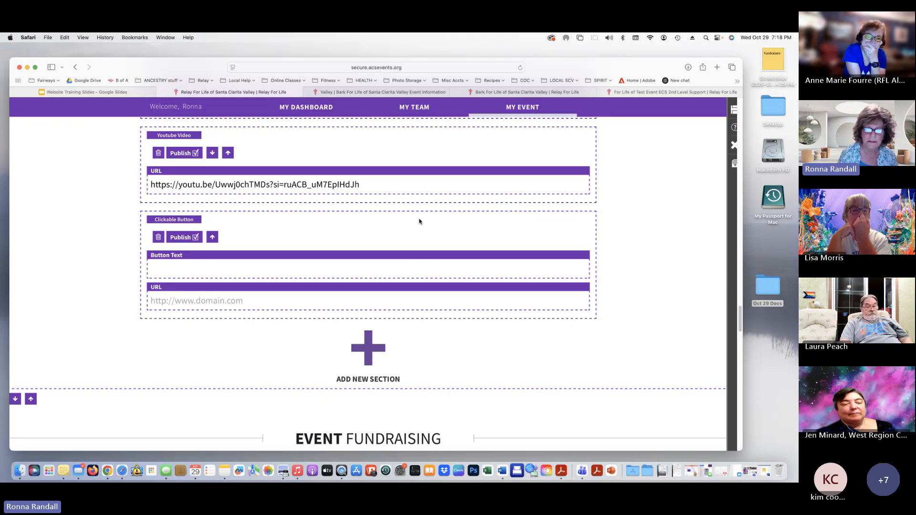
Label the new button 'New To Relay?' and bring up the Page Manager list of pages
left_click(176, 270)
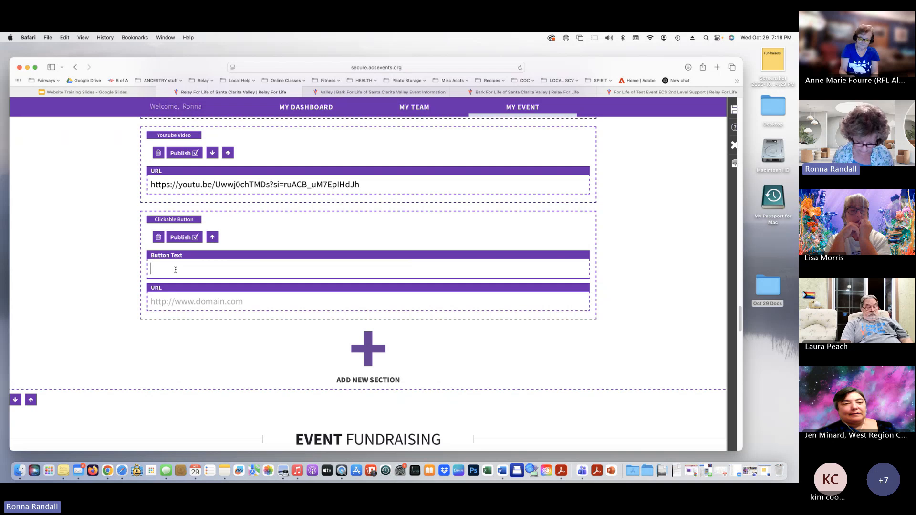
type("New To Relay?")
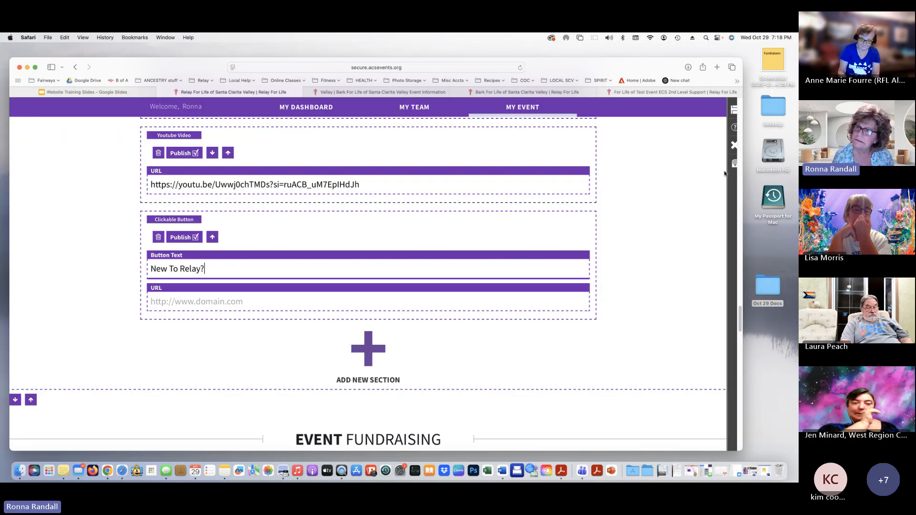
left_click(735, 164)
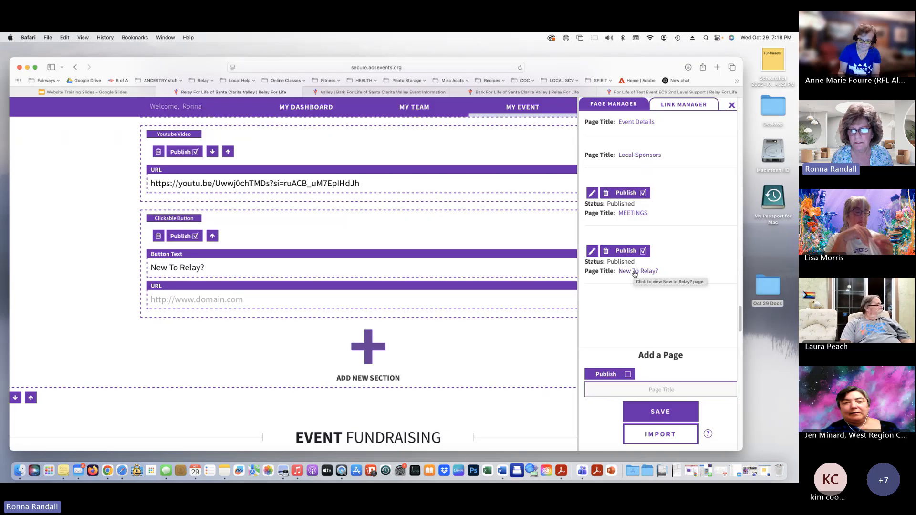
Copy the New To Relay? page's URL and paste it into the button's URL field
left_click(635, 272)
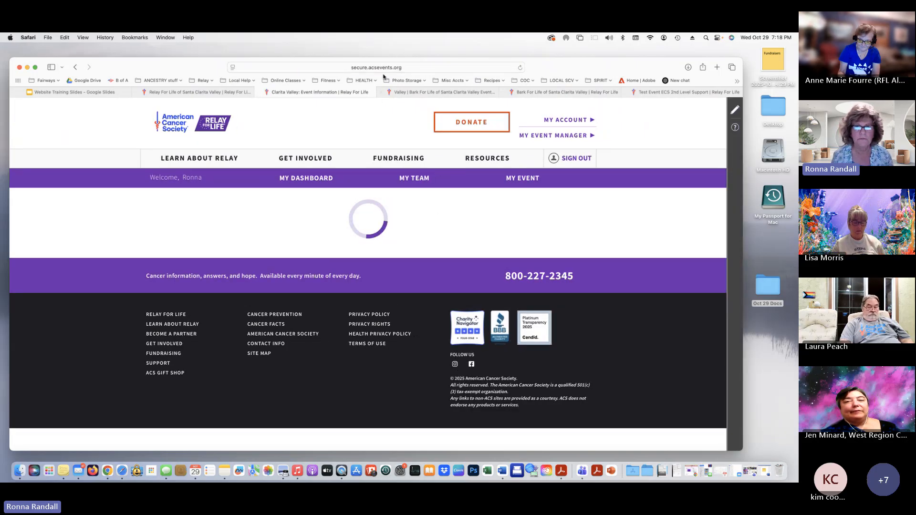
left_click(426, 67)
key("super+c")
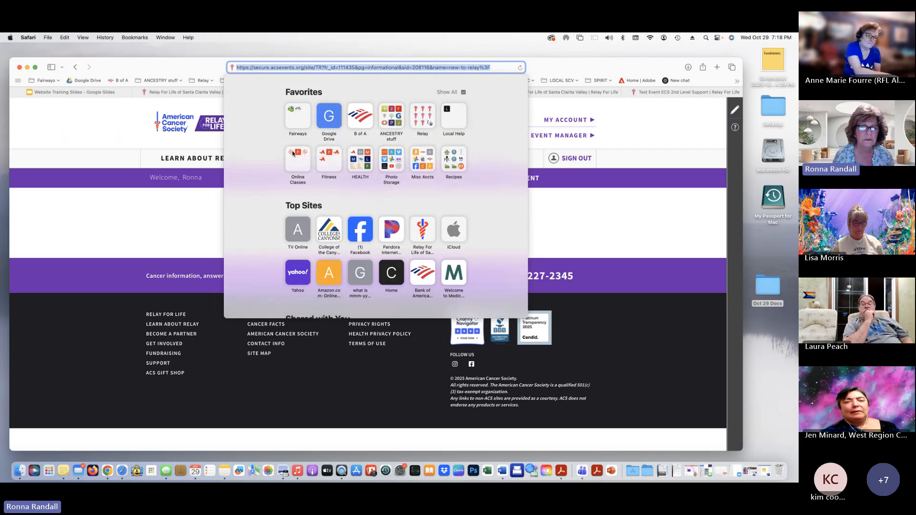
left_click(133, 253)
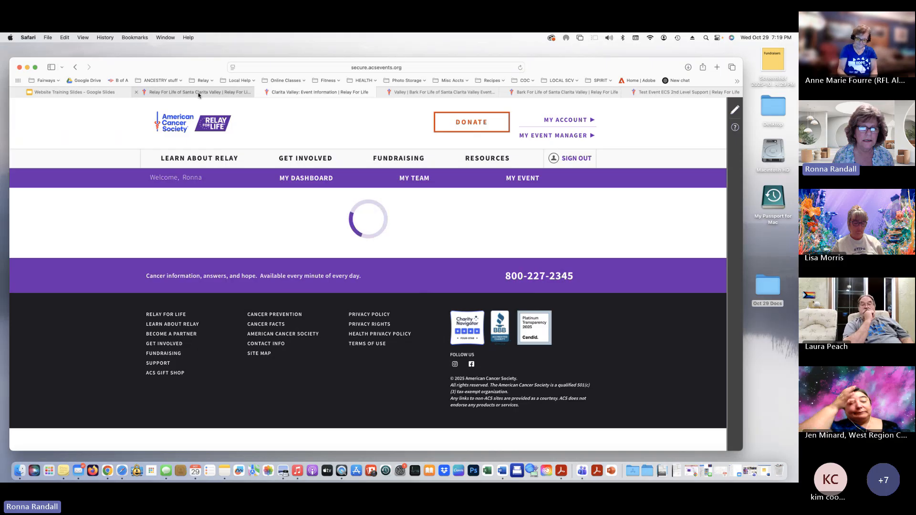
mouse_move(180, 93)
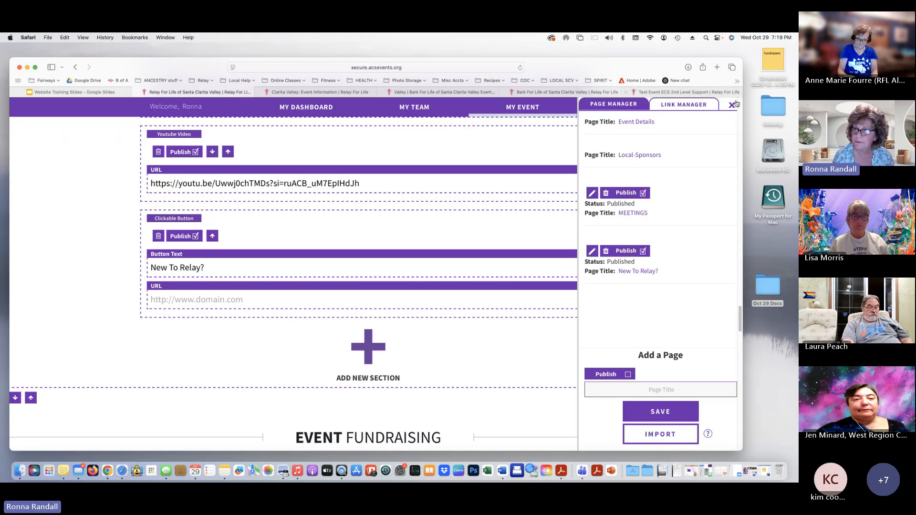
left_click(188, 305)
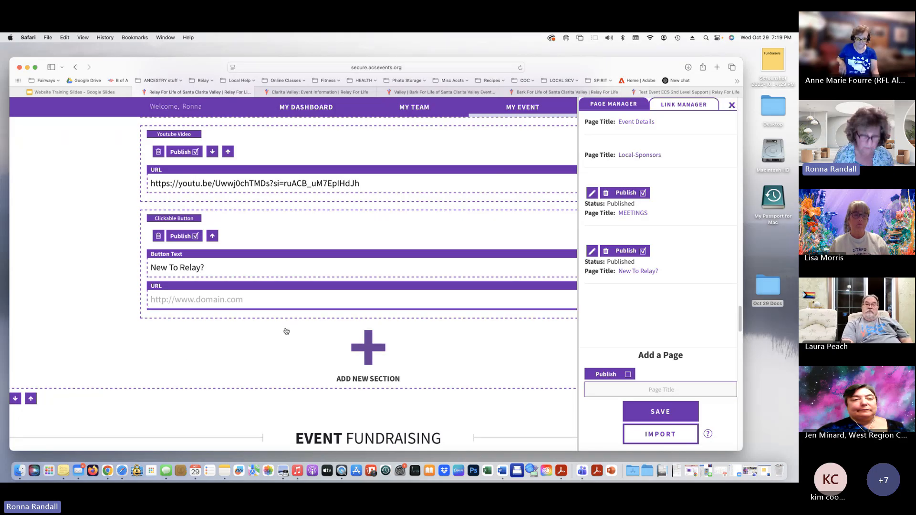
key("super+v")
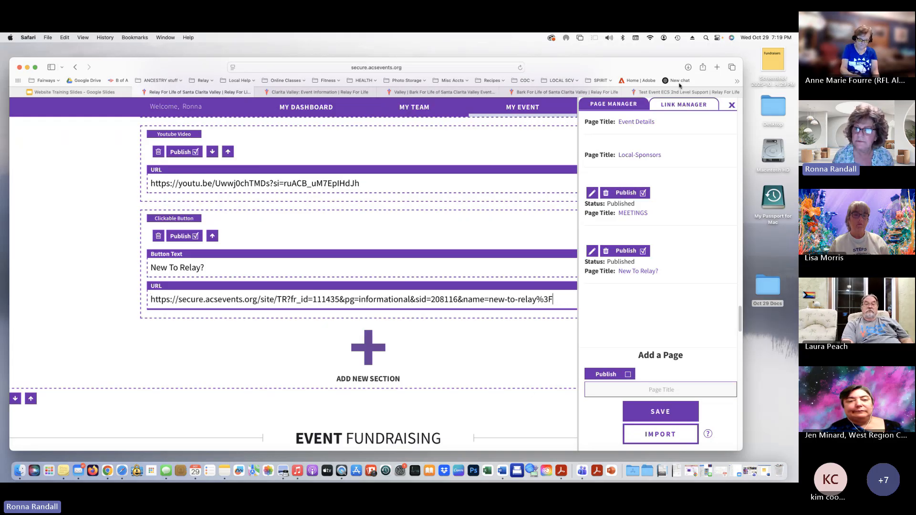
left_click(731, 105)
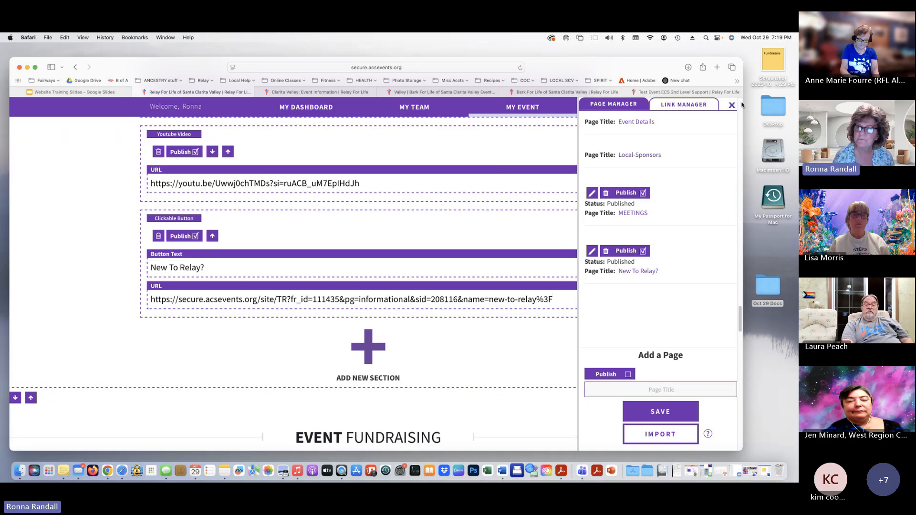
Move the New To Relay? button up above the video, then exit edit mode
left_click(731, 105)
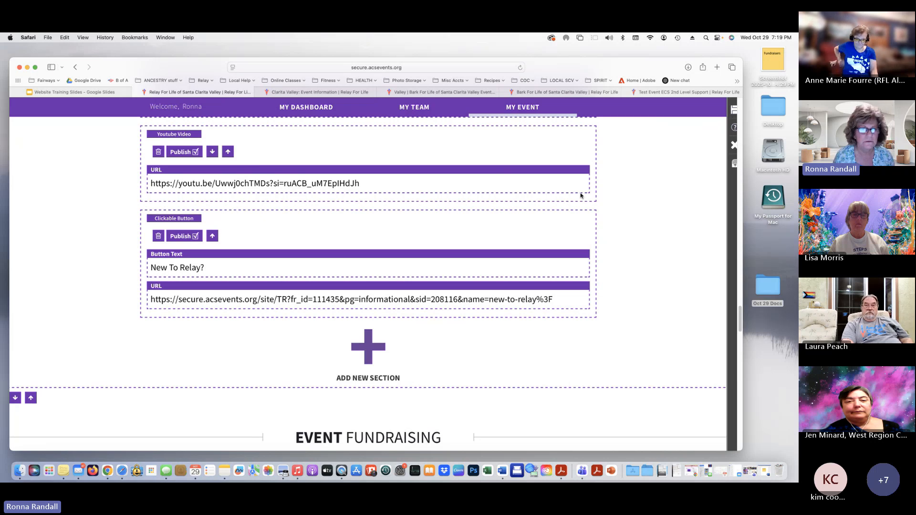
scroll(600, 319, "up", 3)
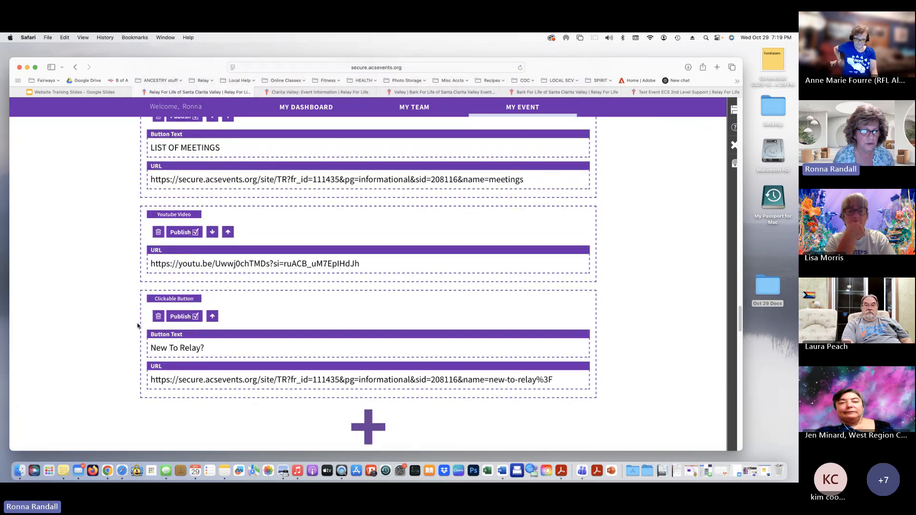
left_click(213, 317)
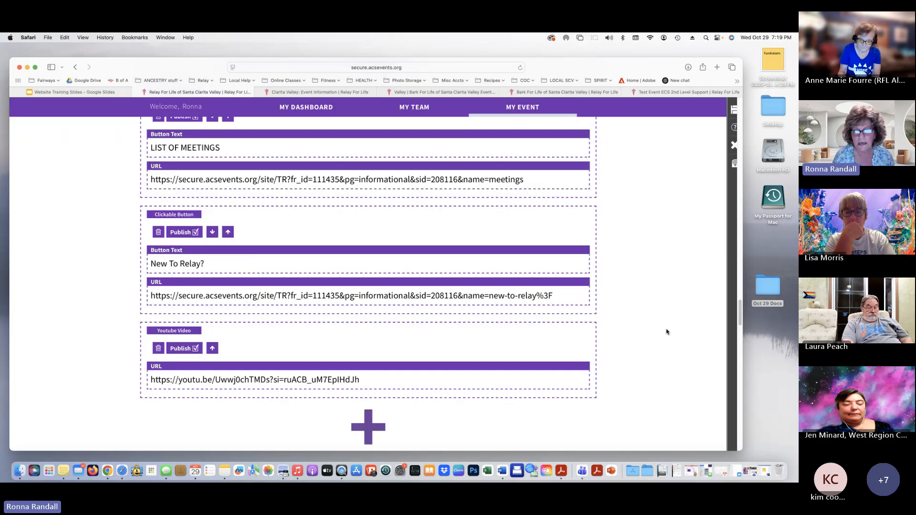
left_click(734, 144)
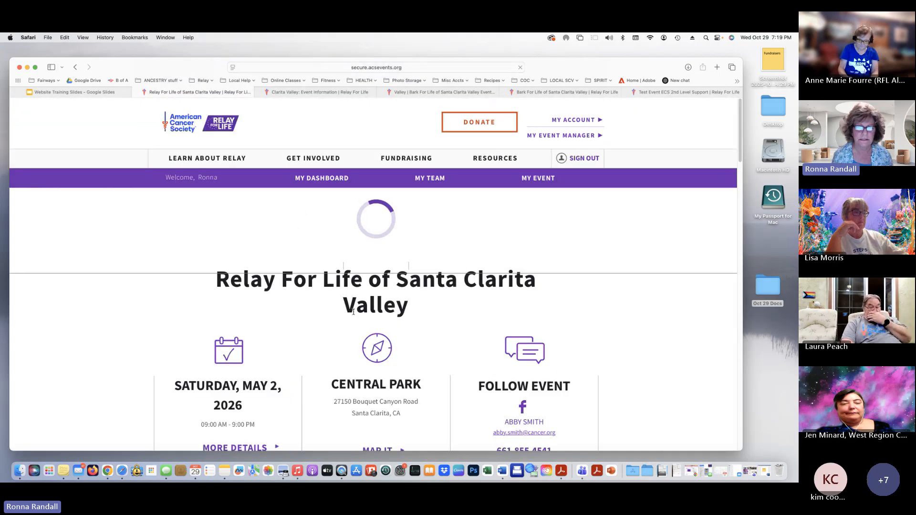
Test the NEW TO RELAY? button on the live event page by following its link
scroll(353, 311, "down", 5)
scroll(354, 311, "down", 10)
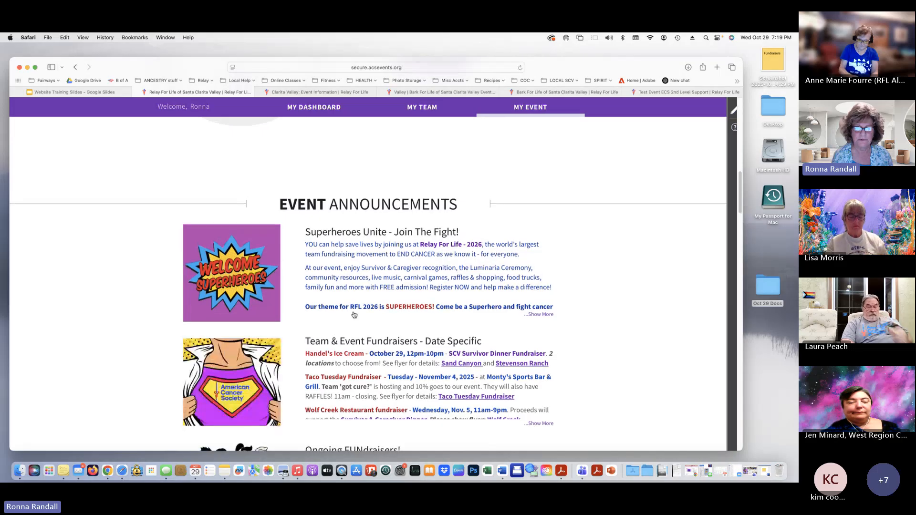
scroll(353, 315, "down", 6)
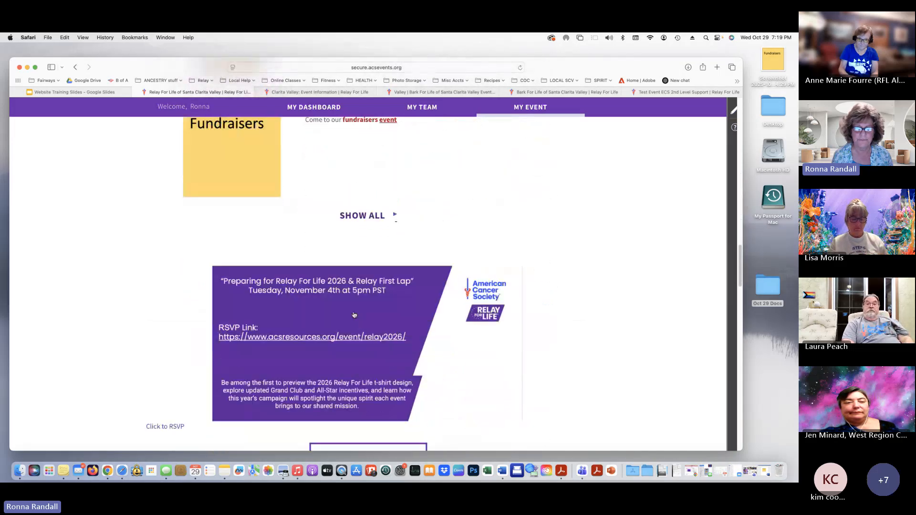
scroll(354, 314, "down", 1)
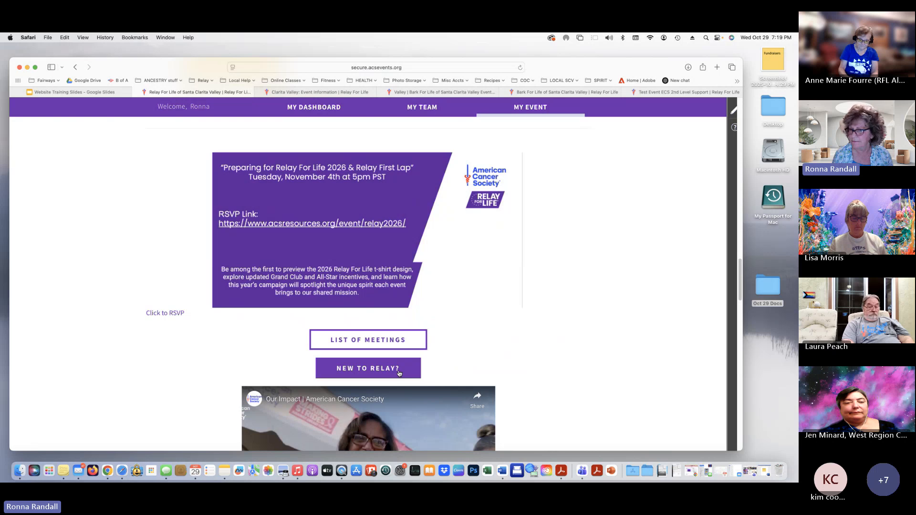
left_click(371, 370)
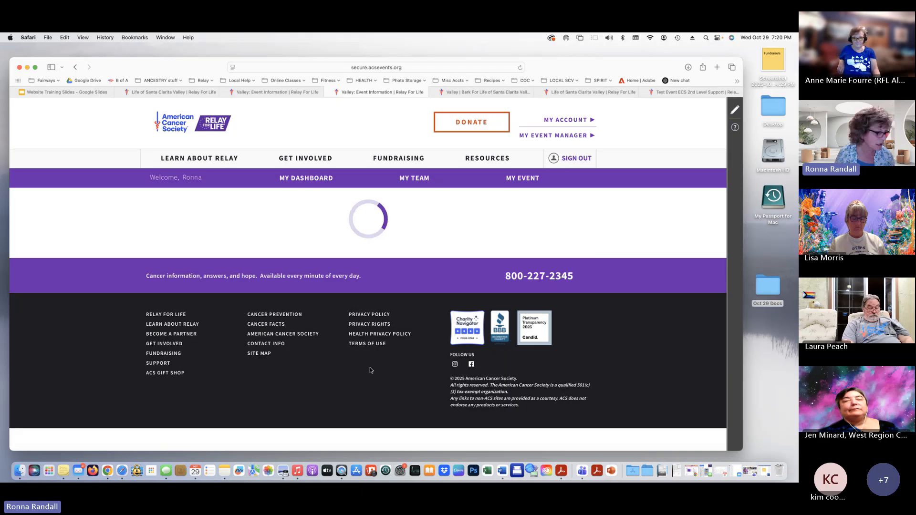
Close the extra Santa Clarita Valley event-information tabs
left_click(735, 110)
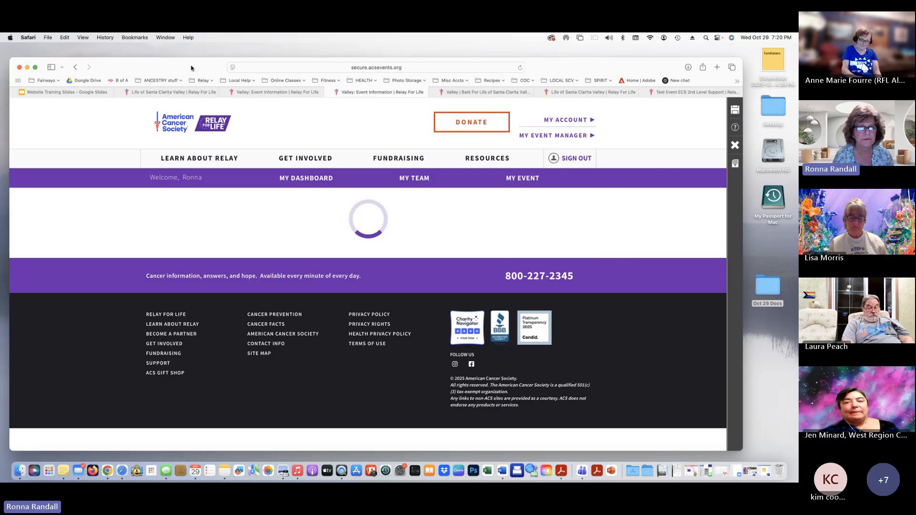
left_click_drag(191, 68, 194, 71)
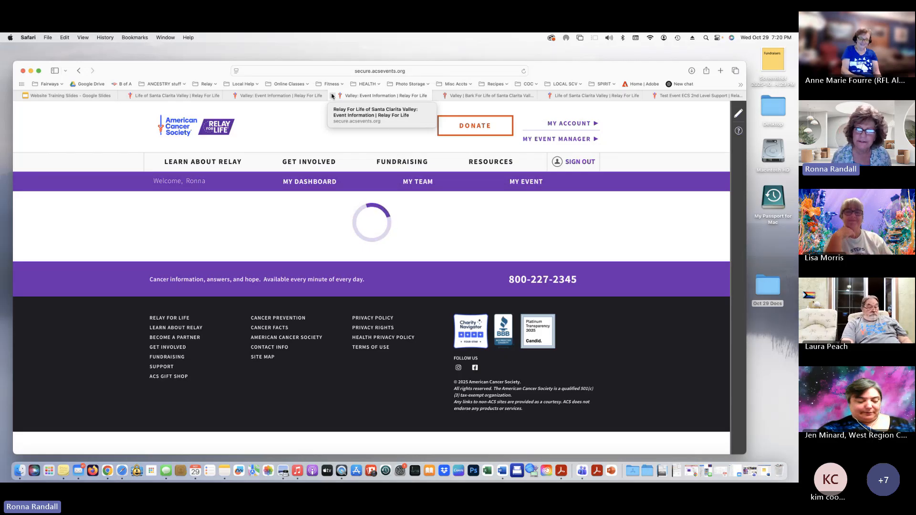
left_click(333, 96)
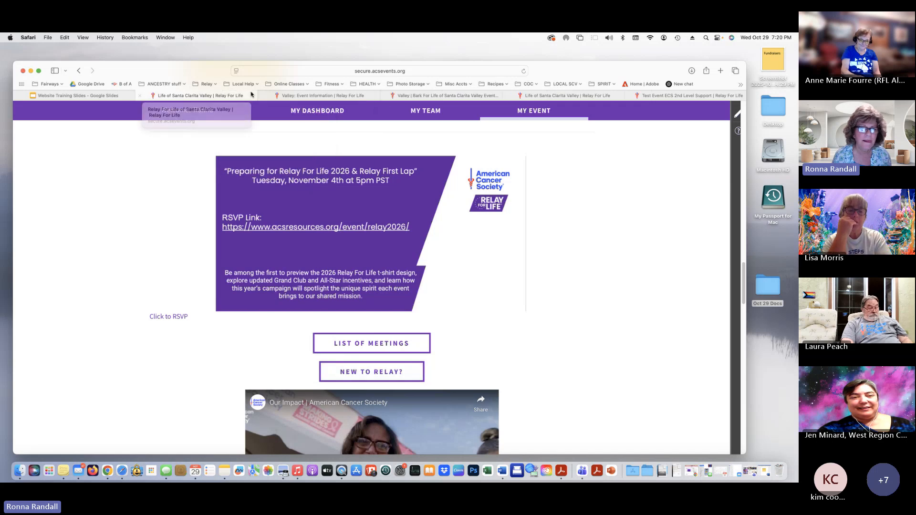
left_click(141, 96)
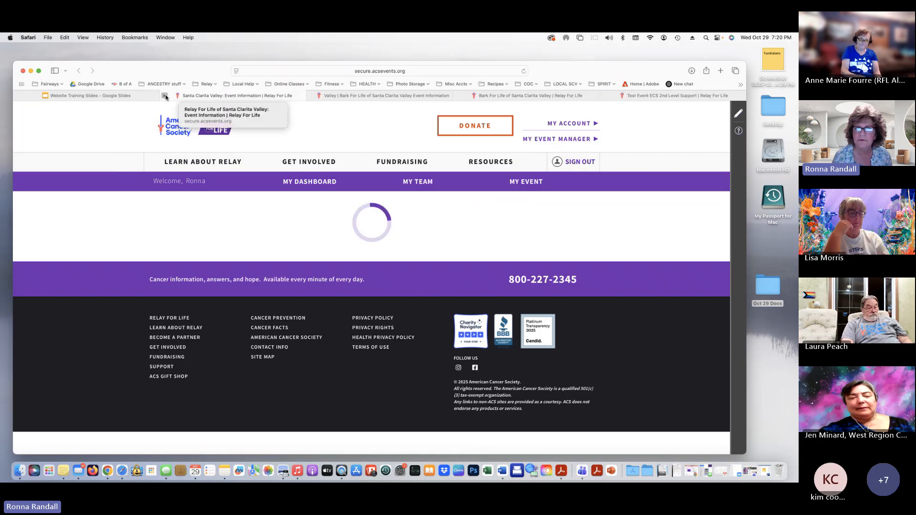
left_click(165, 96)
Reopen the Relay For Life event page from the Relay bookmarks in a new tab
left_click(720, 71)
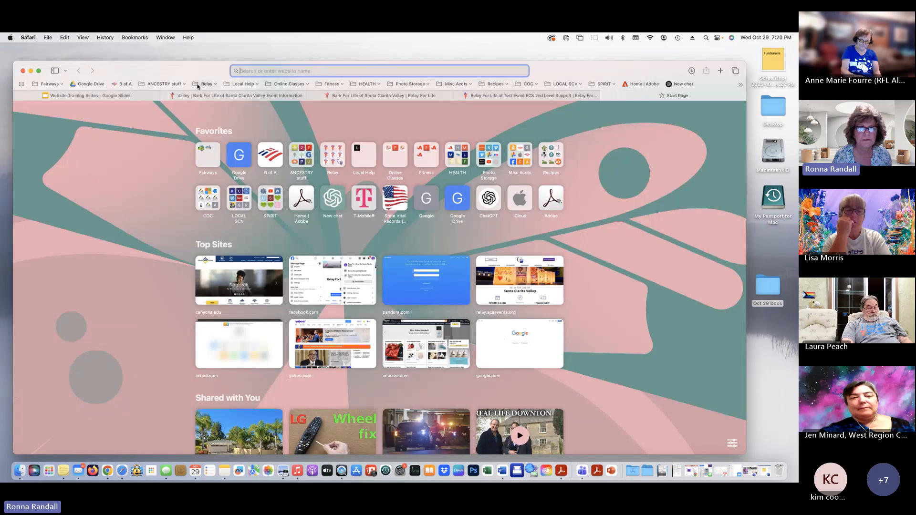
left_click(198, 86)
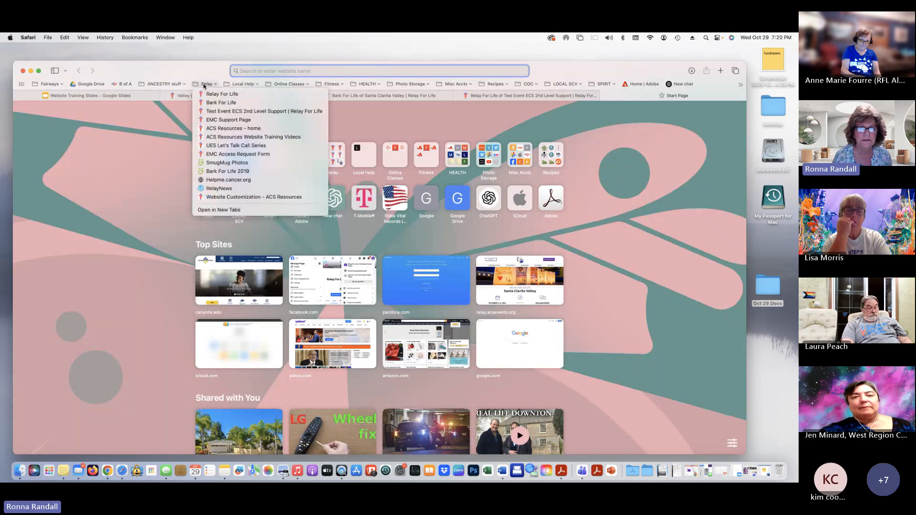
left_click(219, 95)
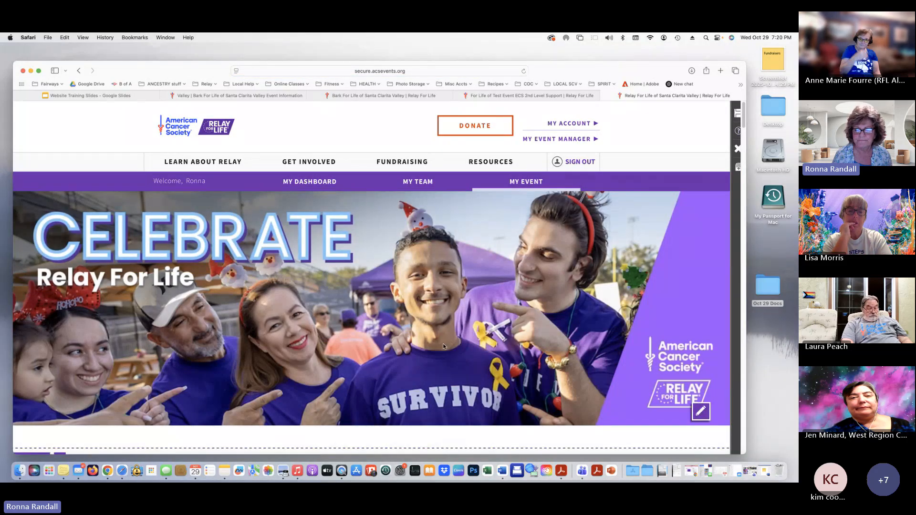
Select the New To Relay? button's URL and open a blank new tab
scroll(442, 346, "down", 15)
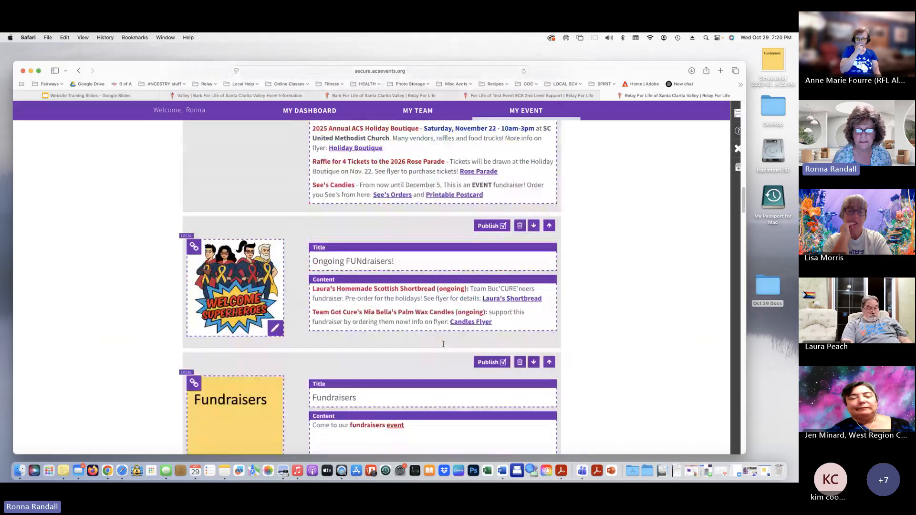
scroll(443, 344, "down", 15)
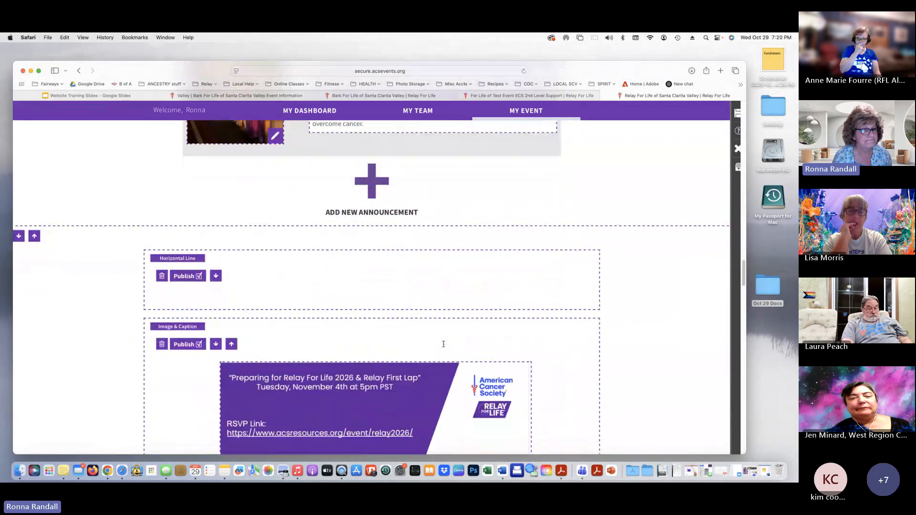
scroll(444, 344, "down", 8)
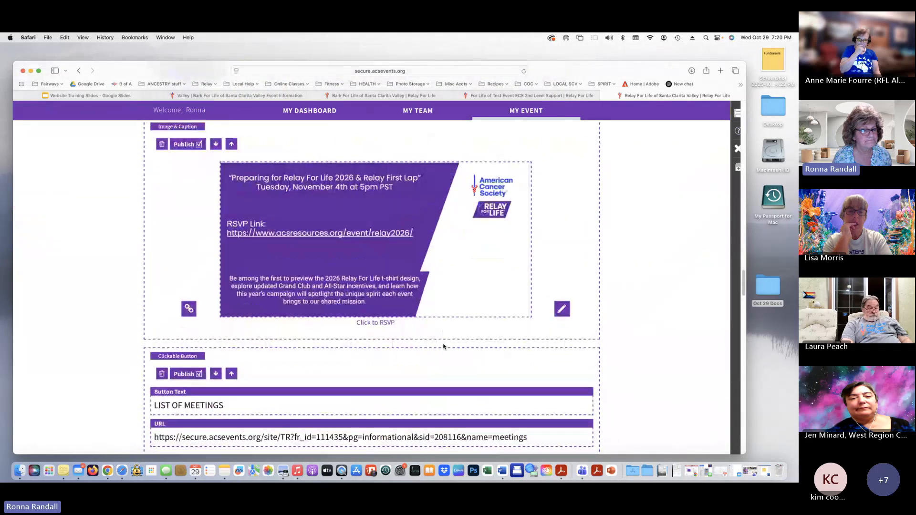
scroll(443, 346, "down", 1)
scroll(565, 371, "down", 5)
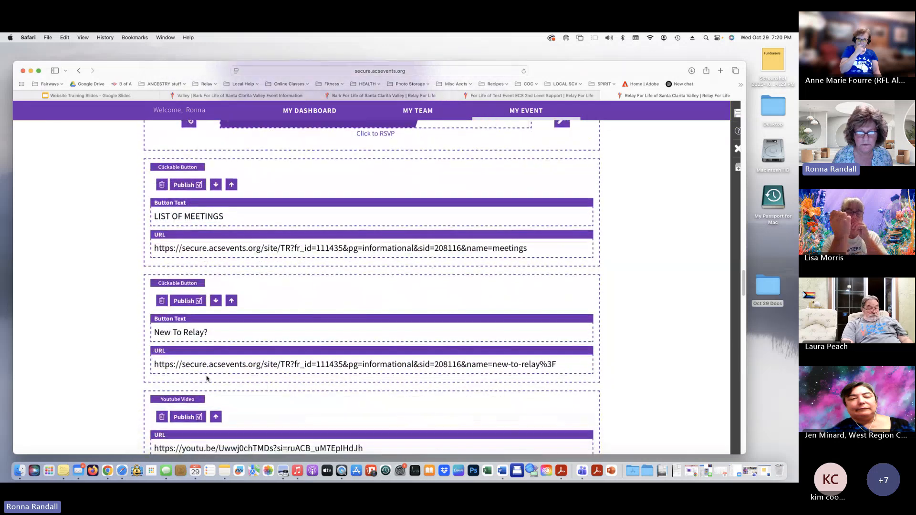
double_click(235, 365)
triple_click(235, 365)
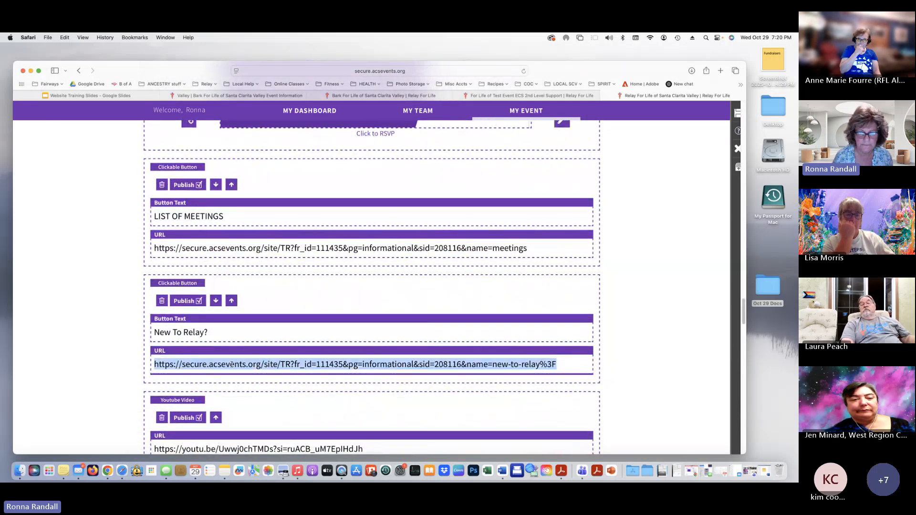
scroll(232, 364, "up", 1)
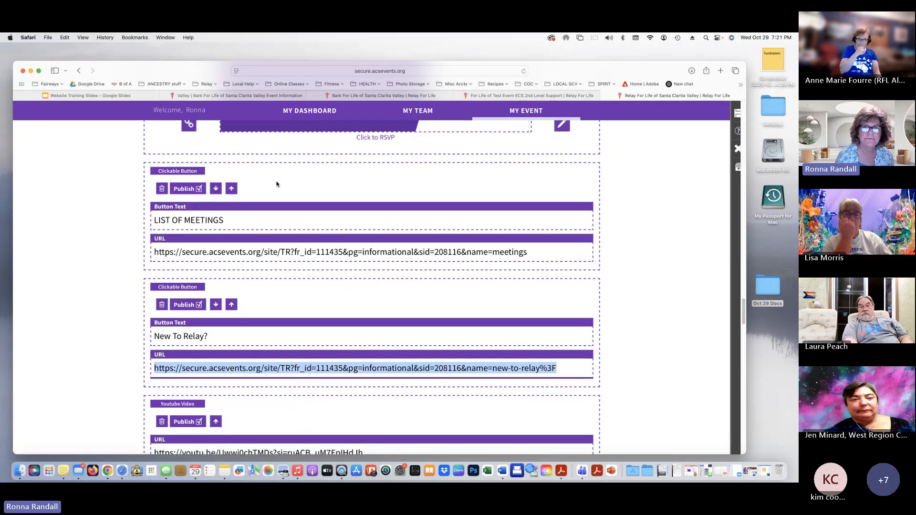
left_click(720, 70)
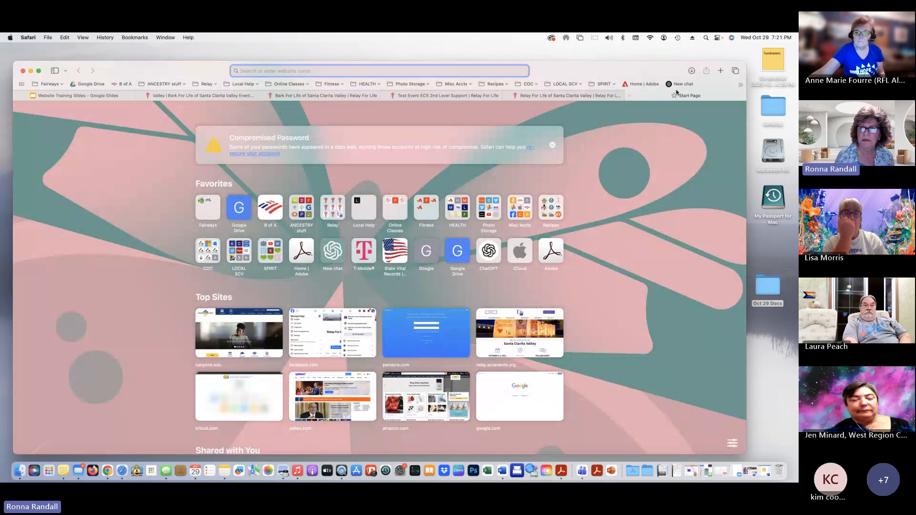
Load the copied New To Relay? link, then close extra tabs and show Bark For Life
key("cmd+v")
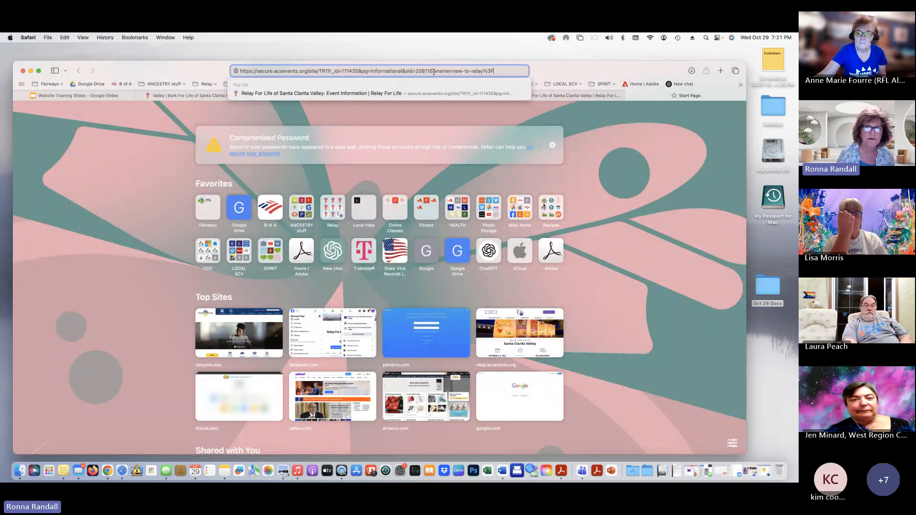
key("Return")
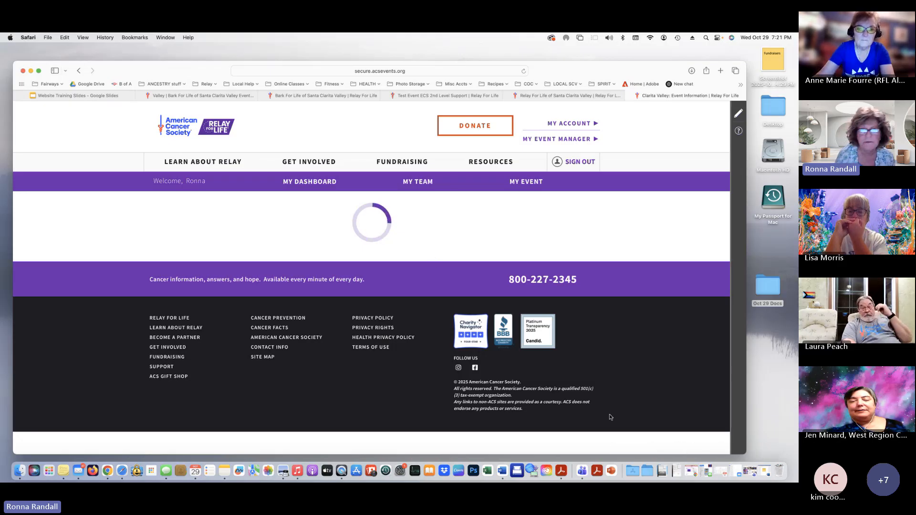
left_click(628, 96)
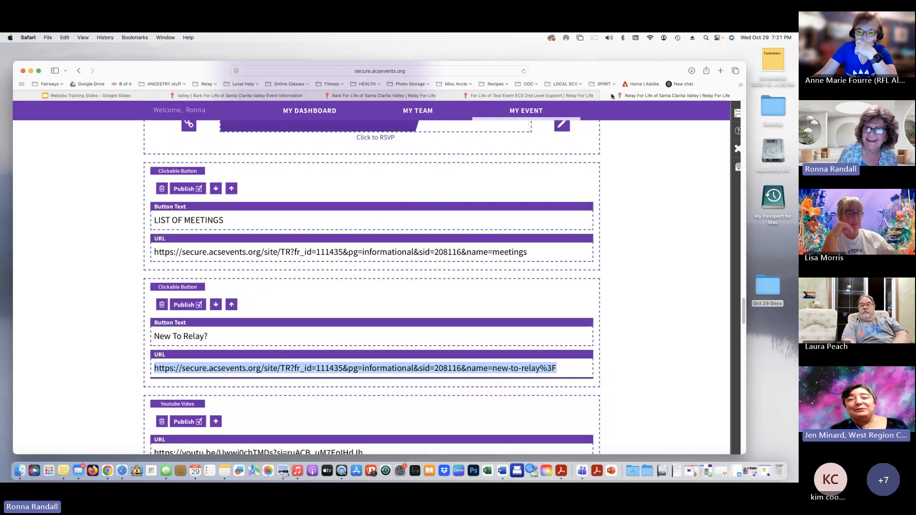
left_click(605, 96)
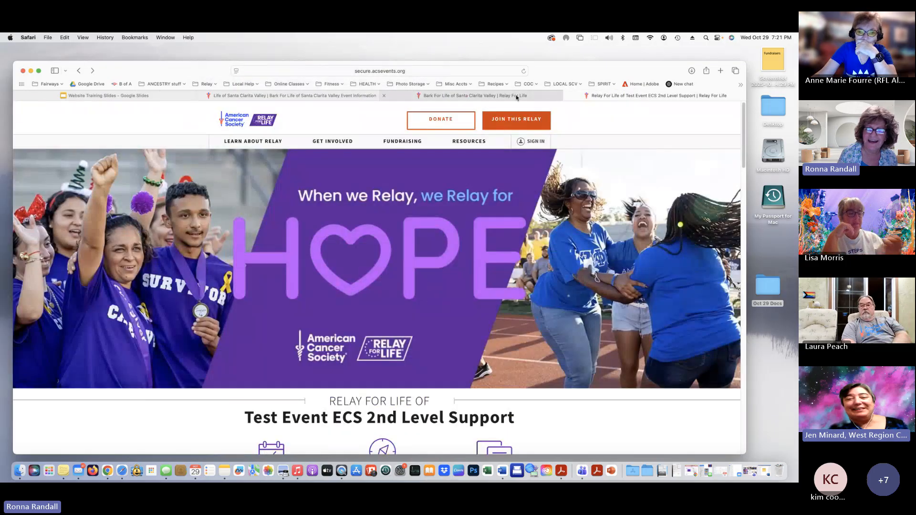
left_click(258, 96)
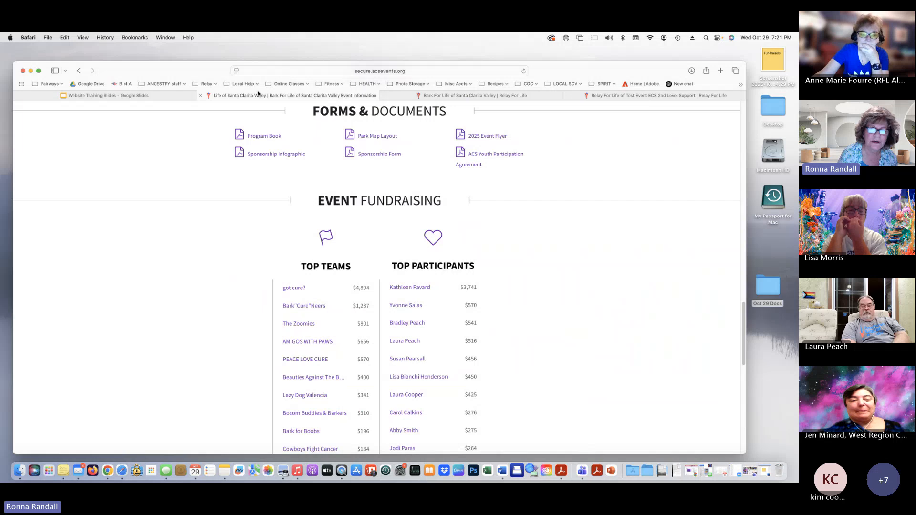
In Chrome, open the Santa Clarita Valley event and log in to the participant account
left_click(692, 475)
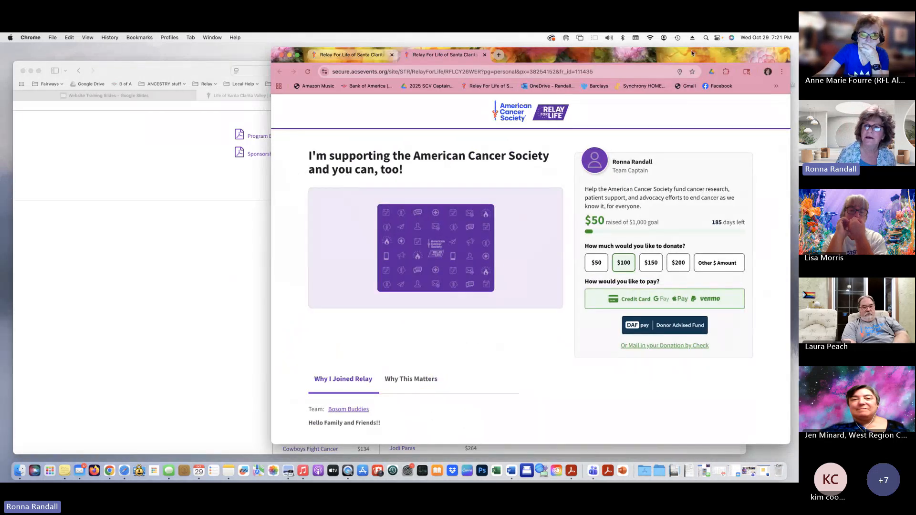
left_click_drag(692, 53, 502, 65)
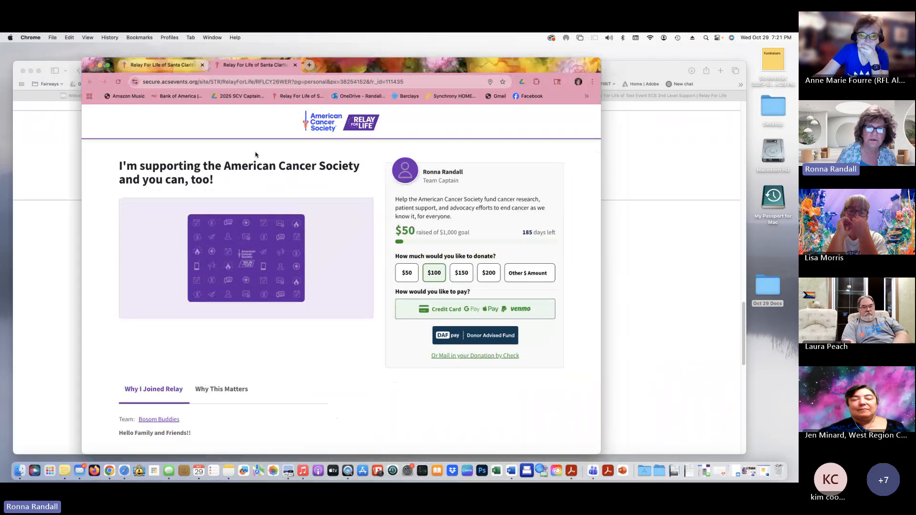
left_click(288, 98)
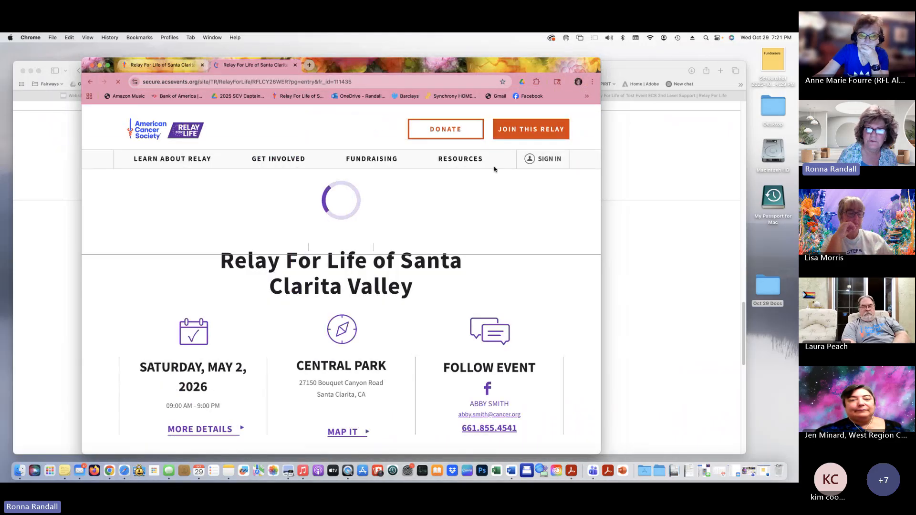
left_click(557, 159)
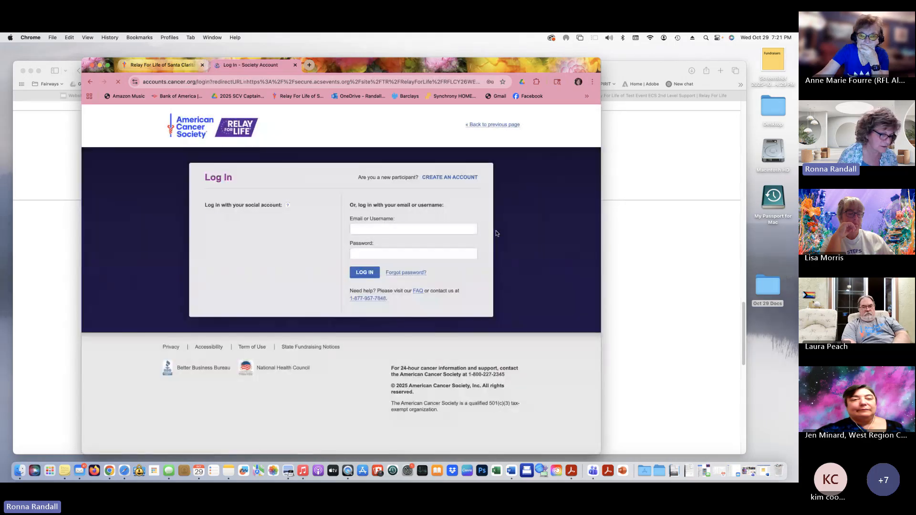
left_click(376, 271)
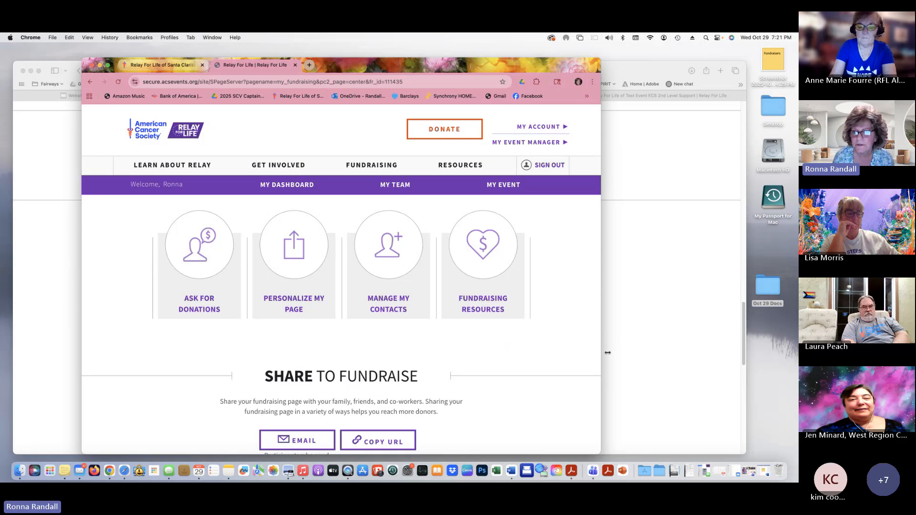
Open the event page and scroll down to the LIST OF MEETINGS and NEW TO RELAY? buttons
left_click_drag(607, 353, 640, 351)
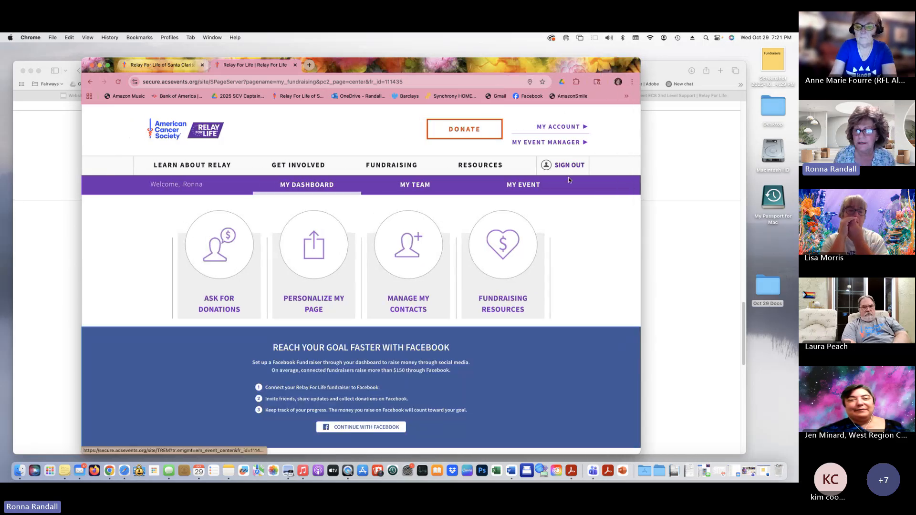
left_click(525, 186)
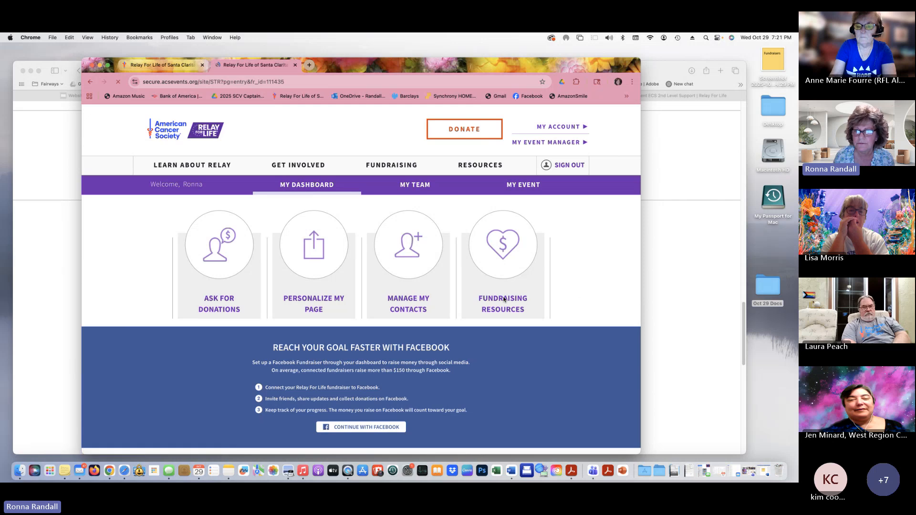
scroll(452, 300, "down", 12)
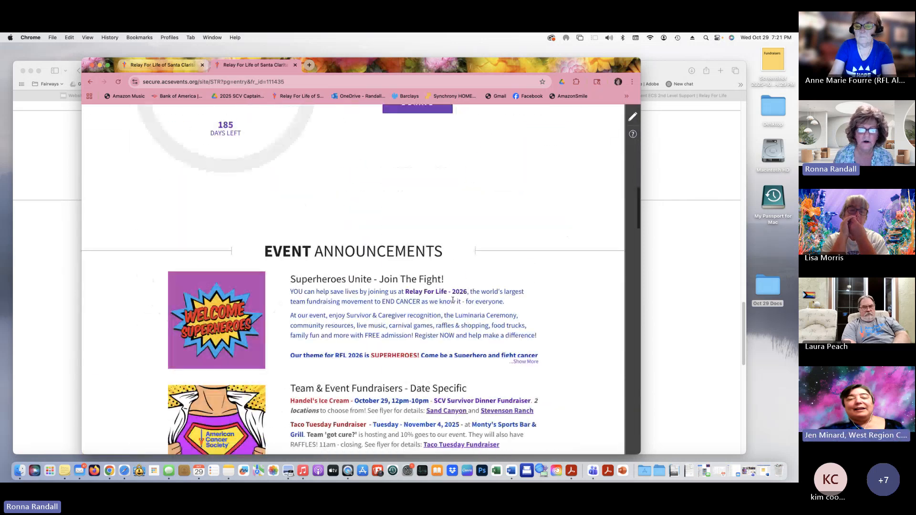
scroll(452, 300, "down", 12)
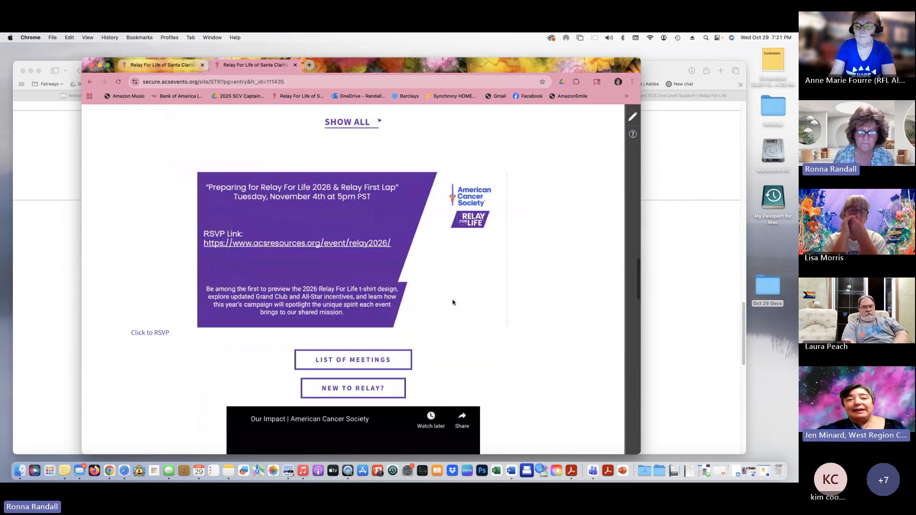
scroll(452, 302, "down", 1)
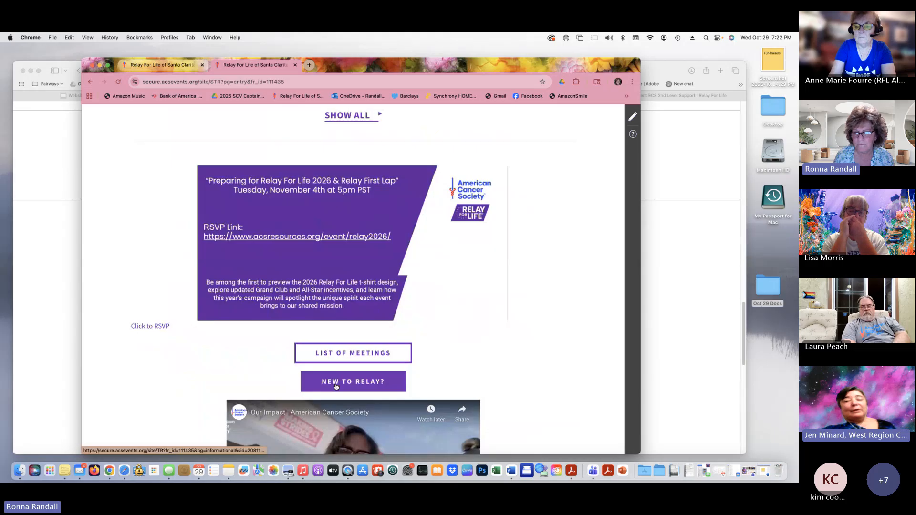
Confirm NEW TO RELAY? opens its info page, then return to Safari's Test Event ECS 2nd Level Support tab
left_click(337, 387)
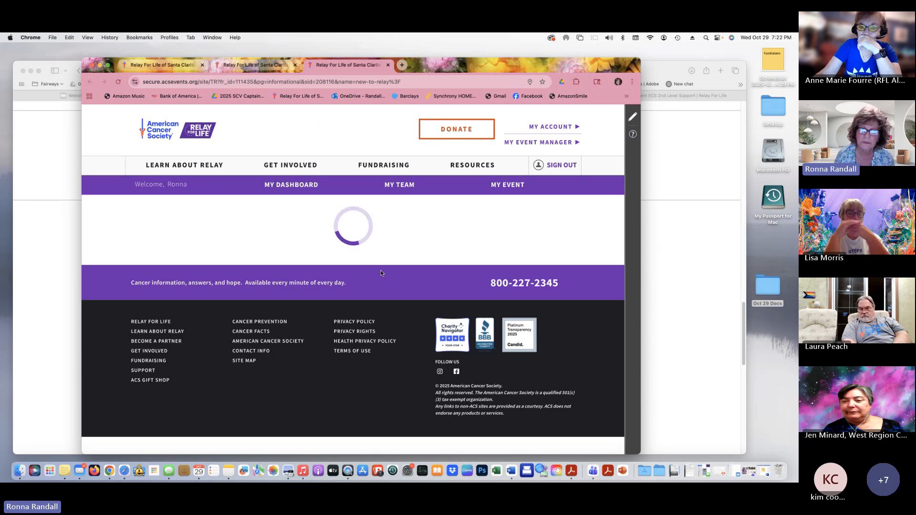
left_click(94, 65)
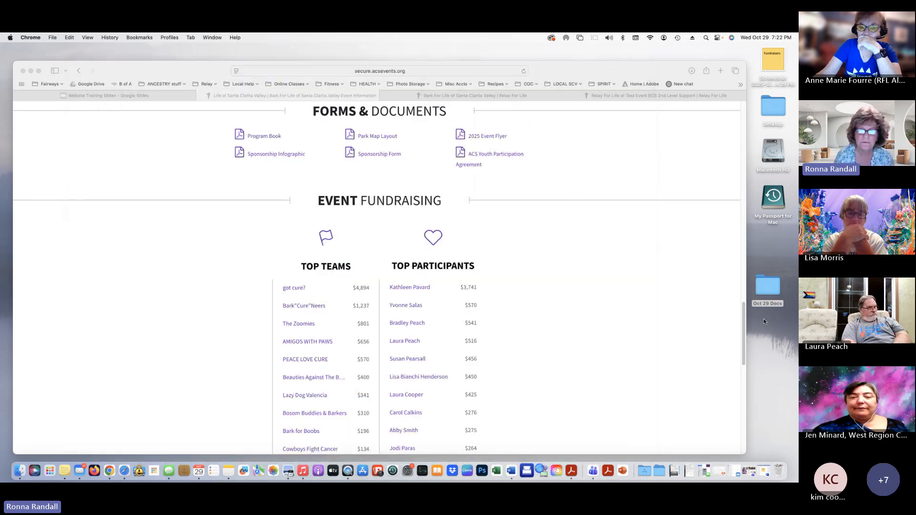
scroll(574, 358, "up", 10)
scroll(575, 358, "up", 10)
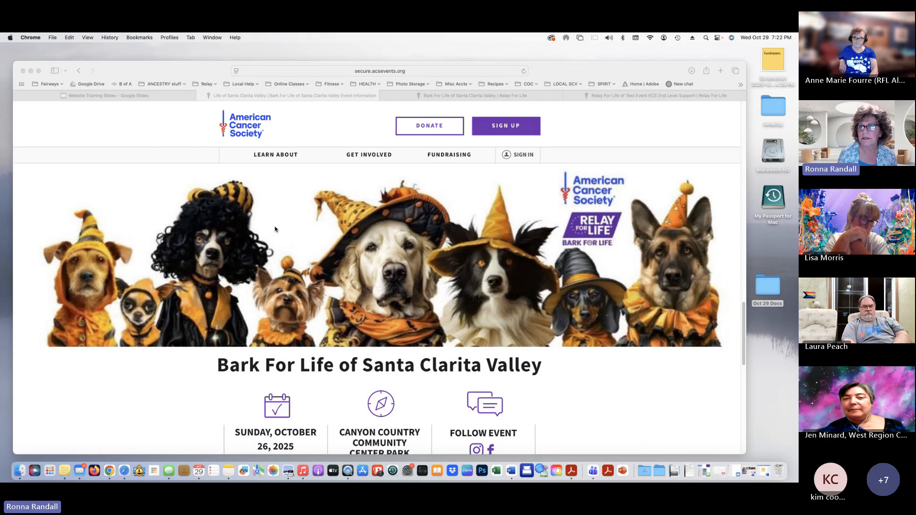
scroll(483, 321, "down", 5)
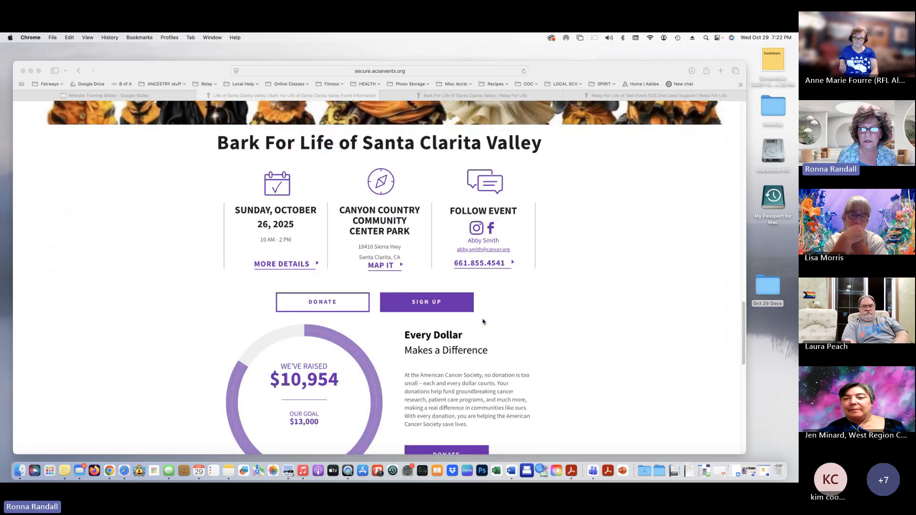
scroll(482, 322, "down", 1)
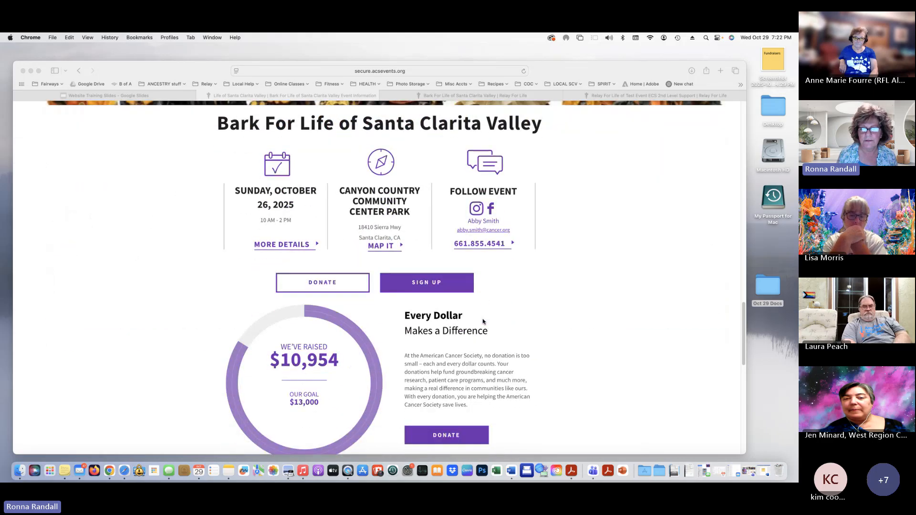
left_click(604, 96)
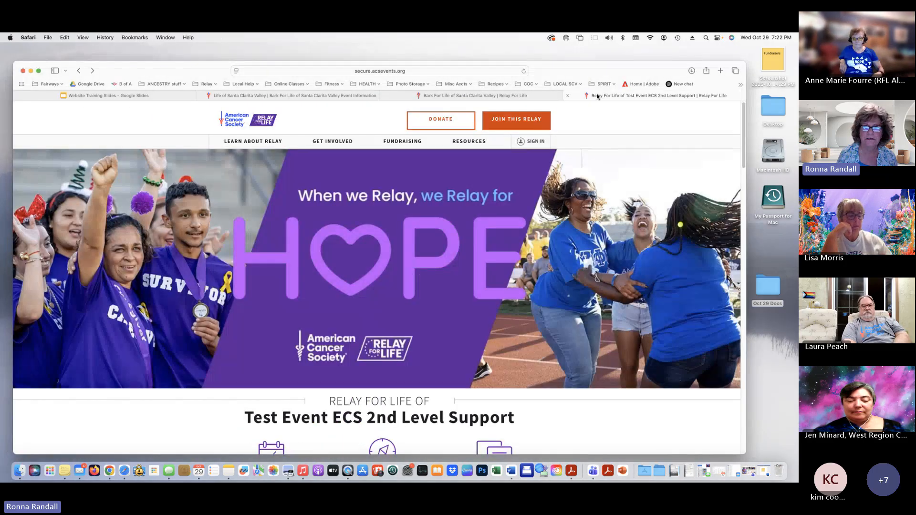
Open the Santa Clarita Valley relay page from the Relay bookmark and go to MORE DETAILS
left_click(481, 96)
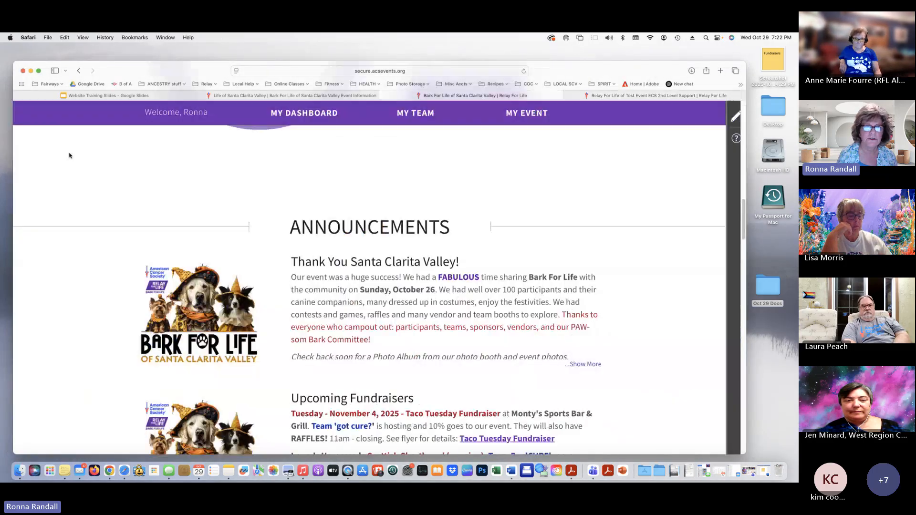
left_click(199, 84)
left_click(268, 156)
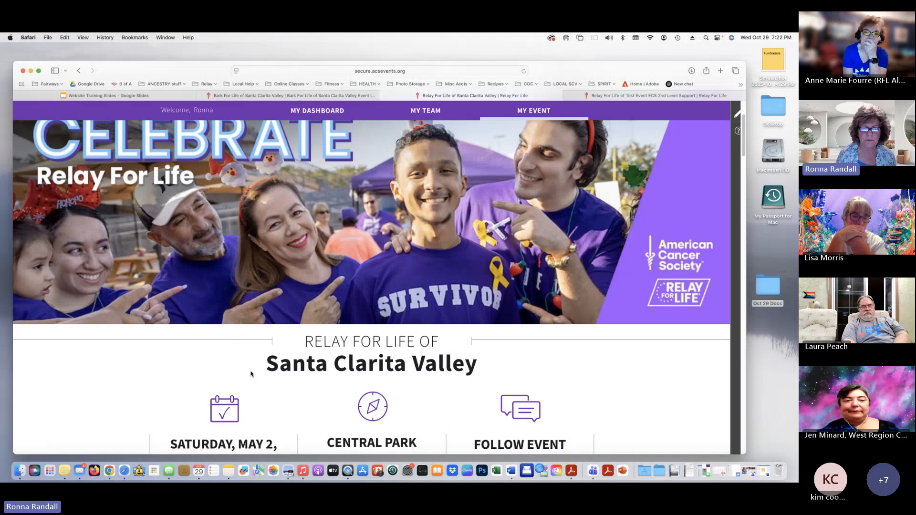
scroll(252, 374, "down", 5)
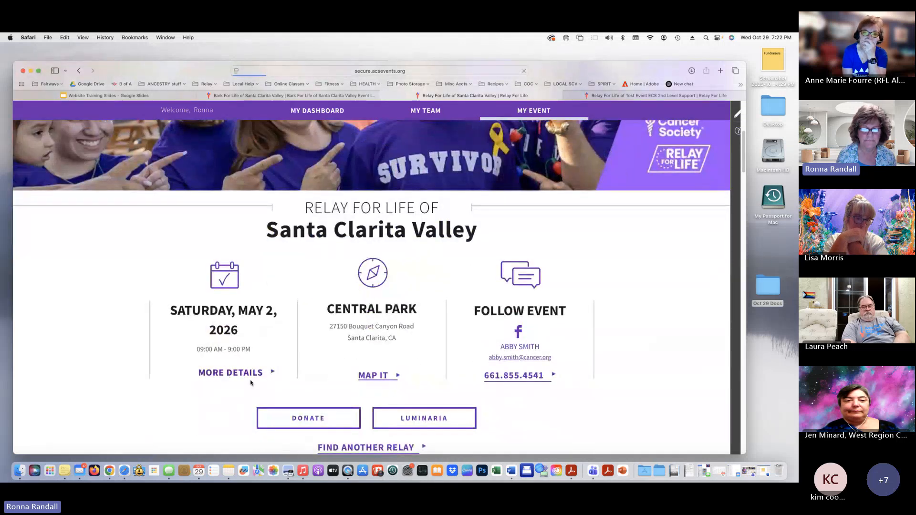
left_click(230, 374)
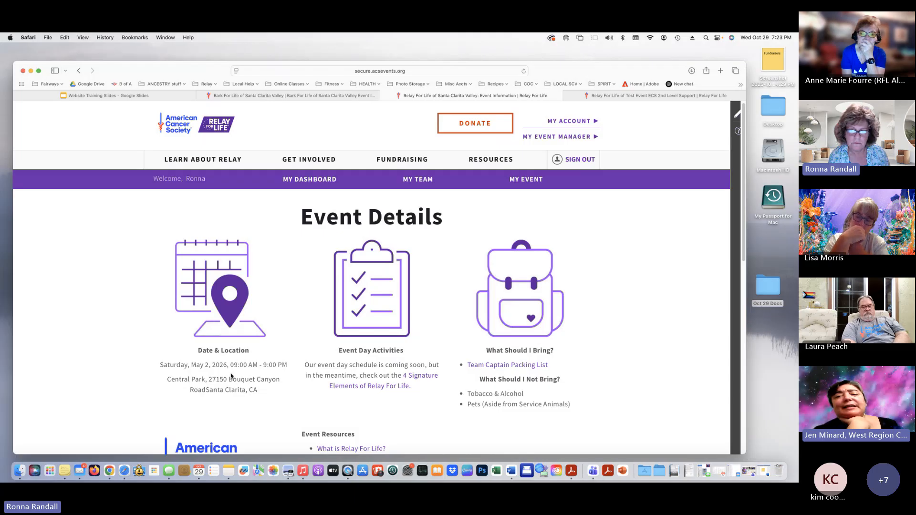
Review the details page and its editable blocks in edit mode, then return to Bark For Life
scroll(230, 375, "down", 1)
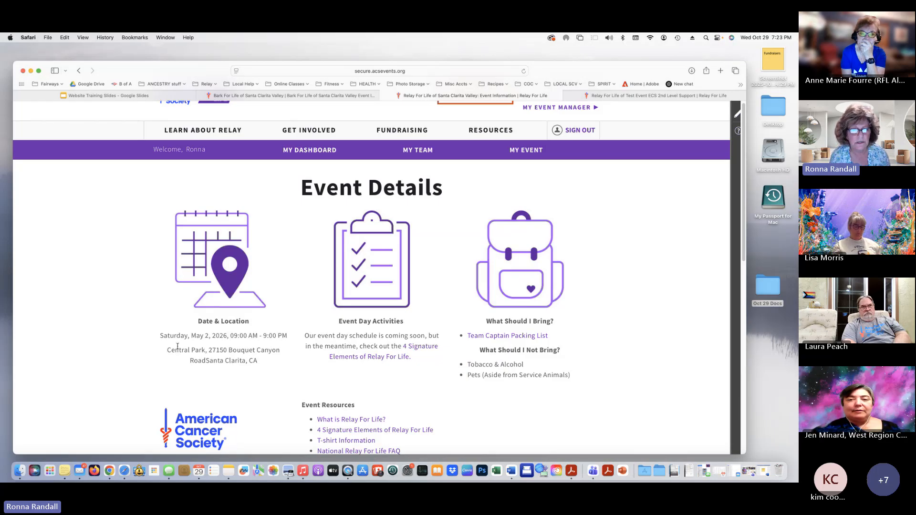
scroll(177, 346, "down", 1)
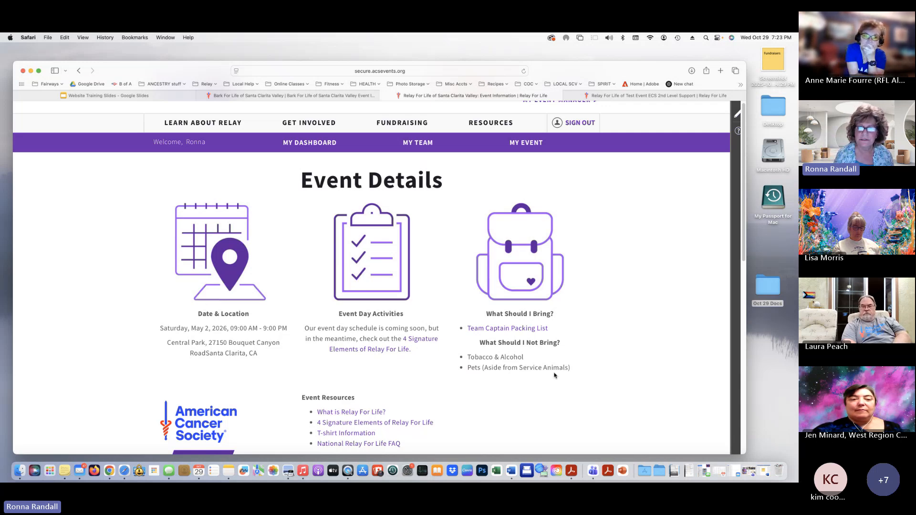
scroll(555, 375, "down", 3)
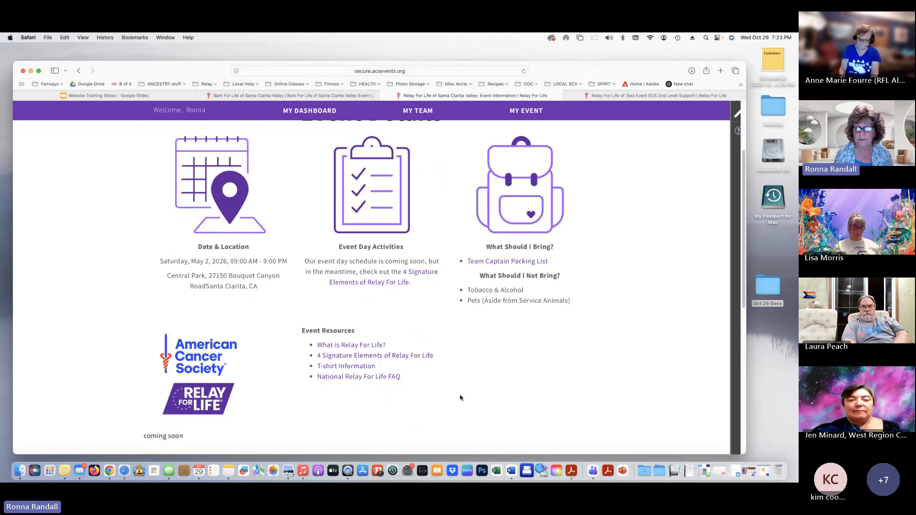
scroll(460, 397, "down", 5)
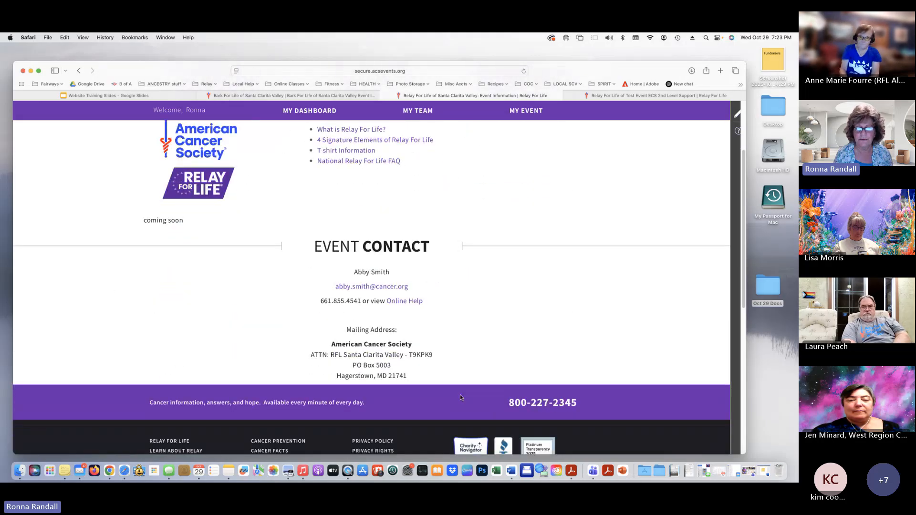
scroll(459, 397, "up", 4)
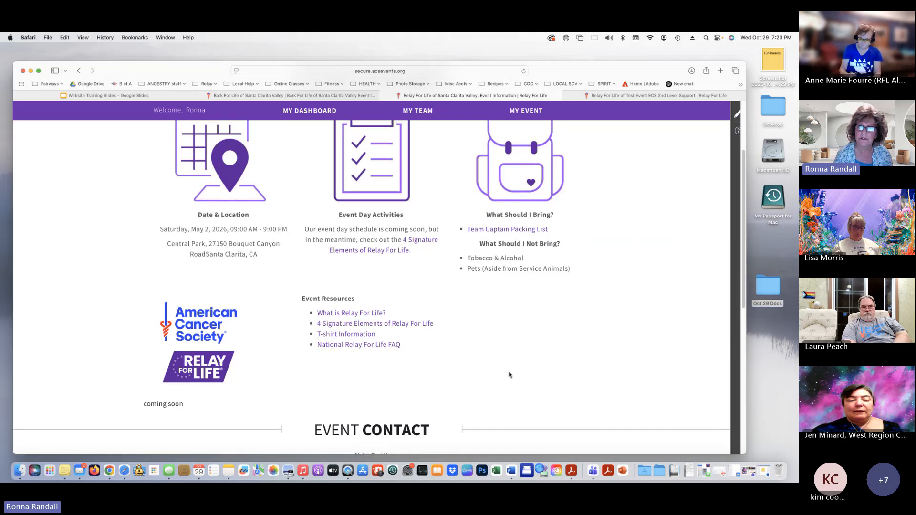
left_click(738, 114)
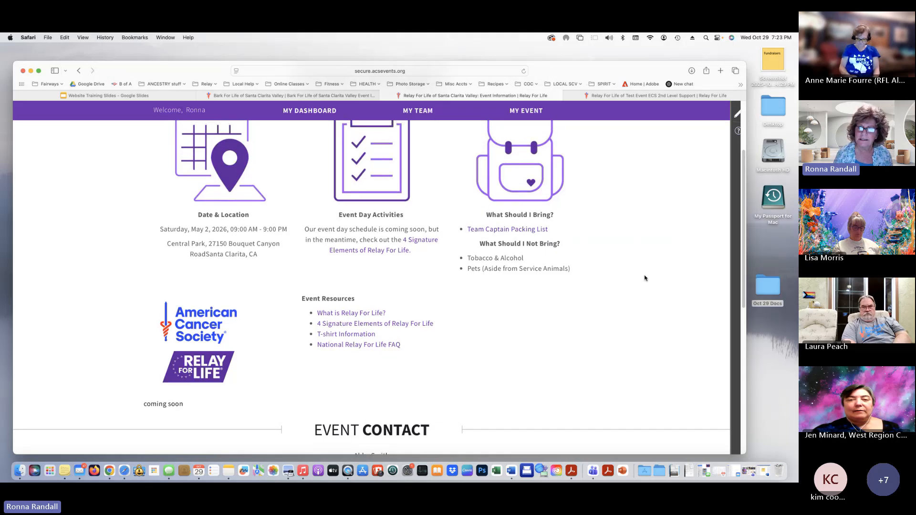
scroll(439, 416, "down", 3)
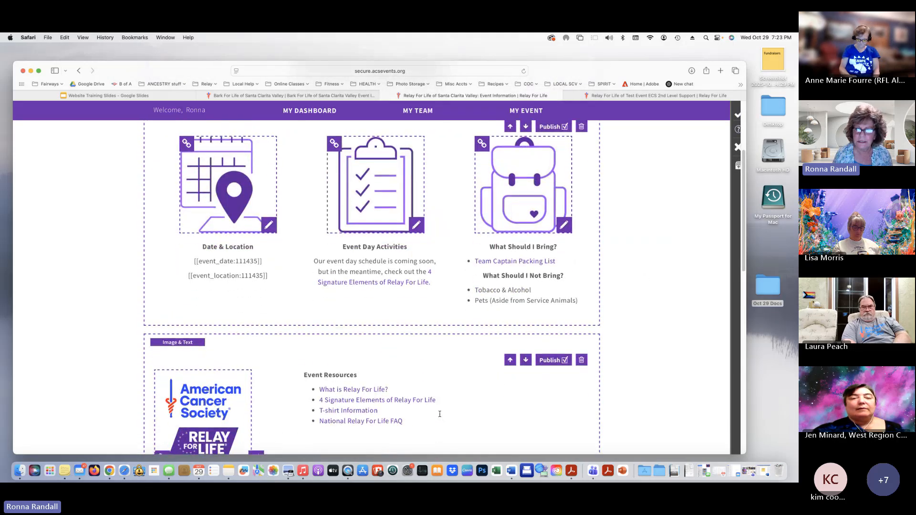
scroll(439, 414, "down", 1)
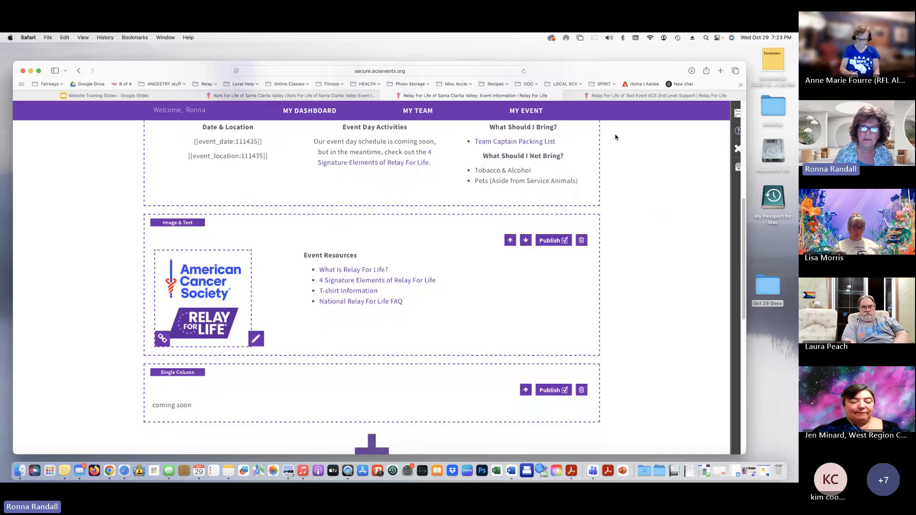
left_click(263, 95)
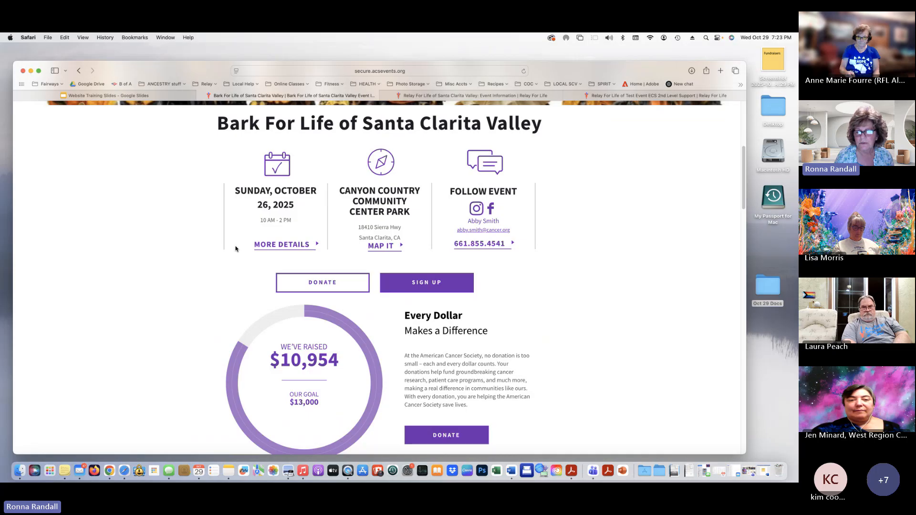
Open the Bark For Life event details and read the registration fee and check-in instructions
left_click(292, 246)
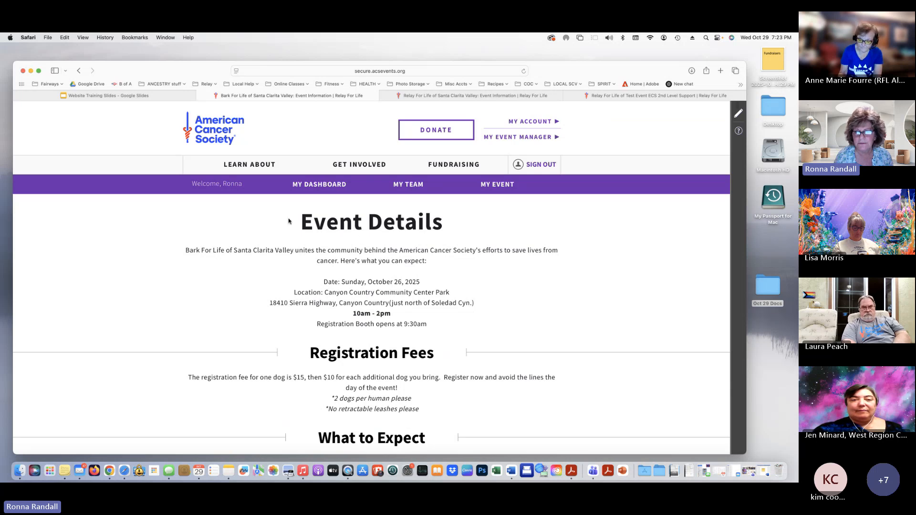
scroll(374, 254, "down", 1)
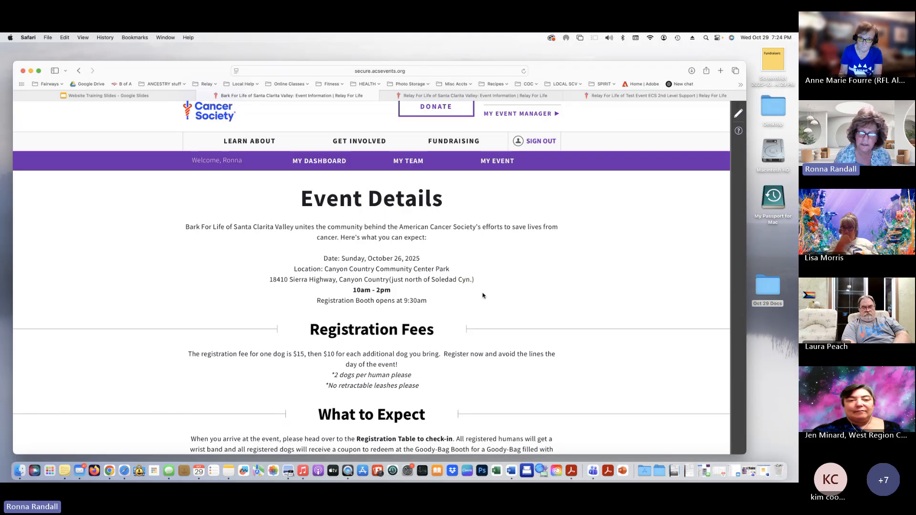
scroll(482, 294, "down", 1)
scroll(482, 296, "down", 5)
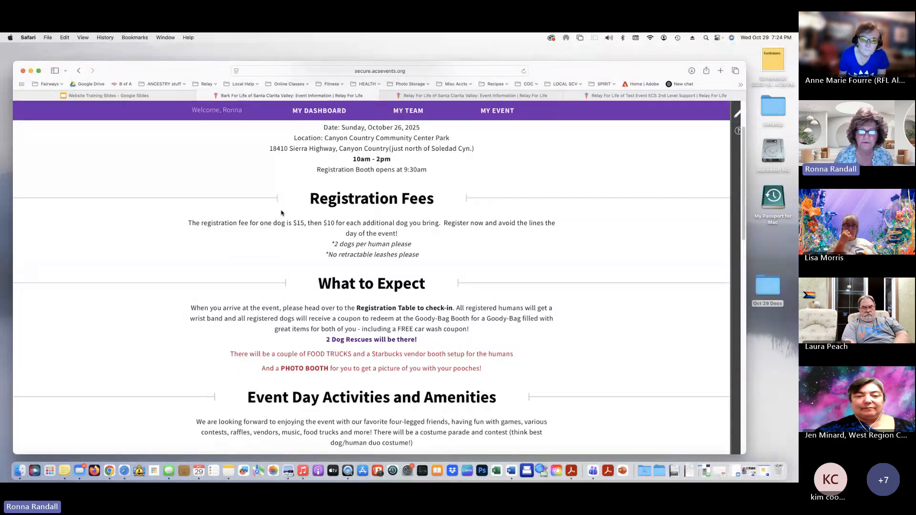
left_click_drag(196, 223, 375, 232)
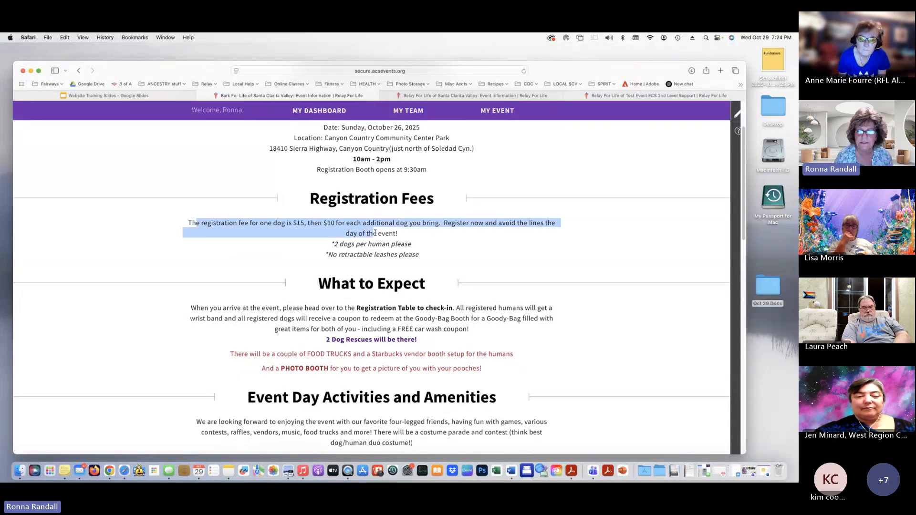
scroll(547, 347, "down", 3)
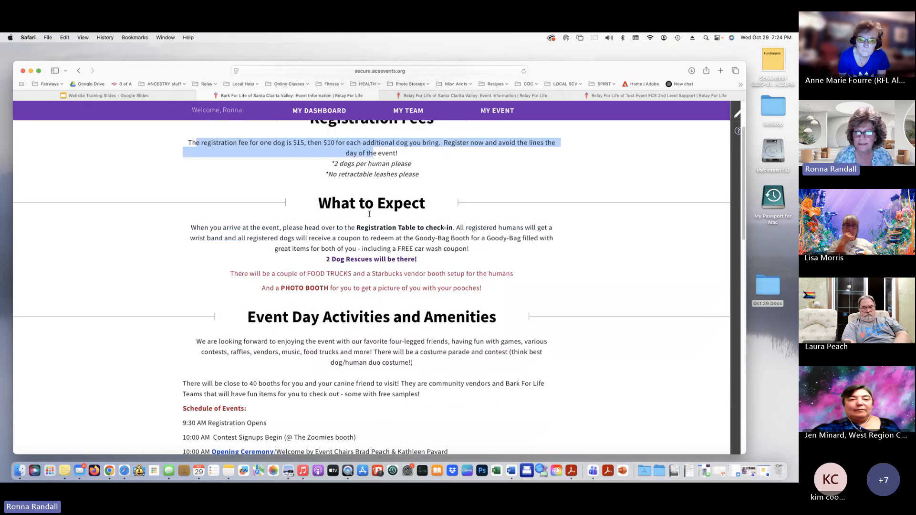
left_click_drag(231, 227, 453, 225)
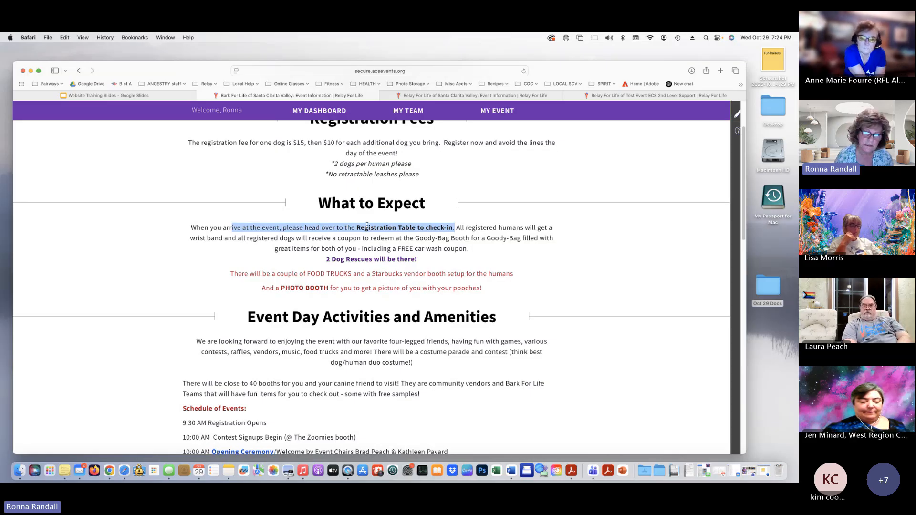
left_click(301, 276)
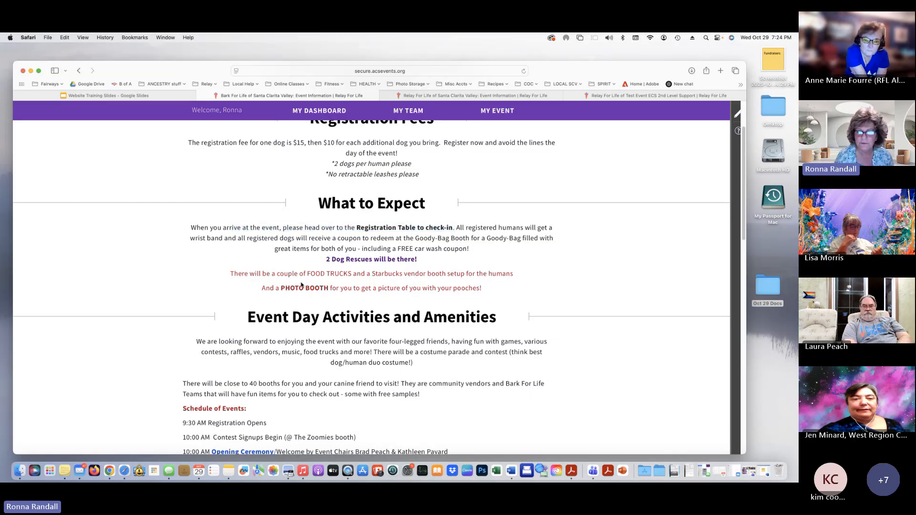
Scroll through the rest of the Bark For Life details and back to the top
scroll(563, 347, "down", 3)
scroll(563, 347, "down", 5)
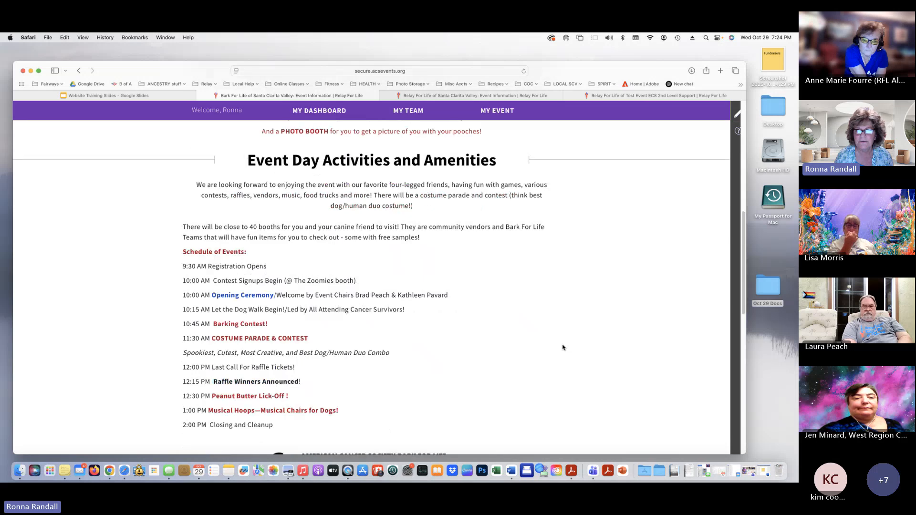
scroll(442, 301, "up", 1)
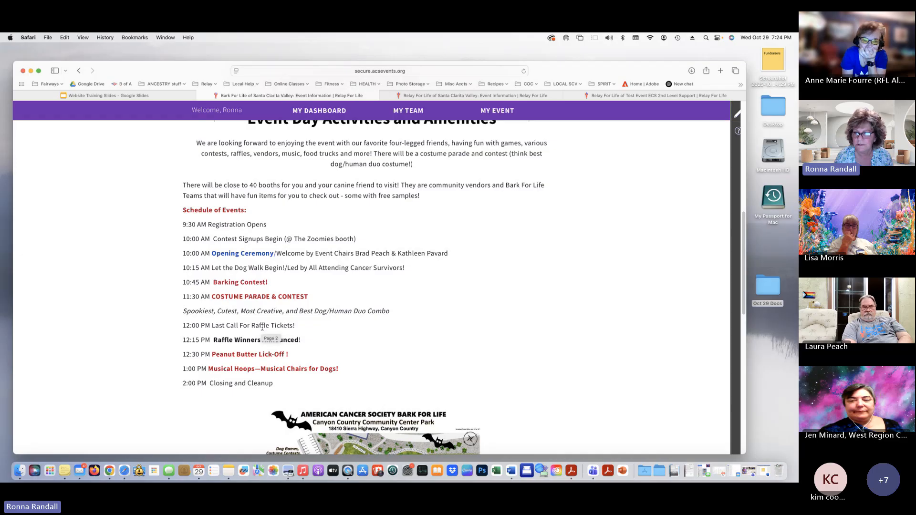
scroll(425, 323, "down", 5)
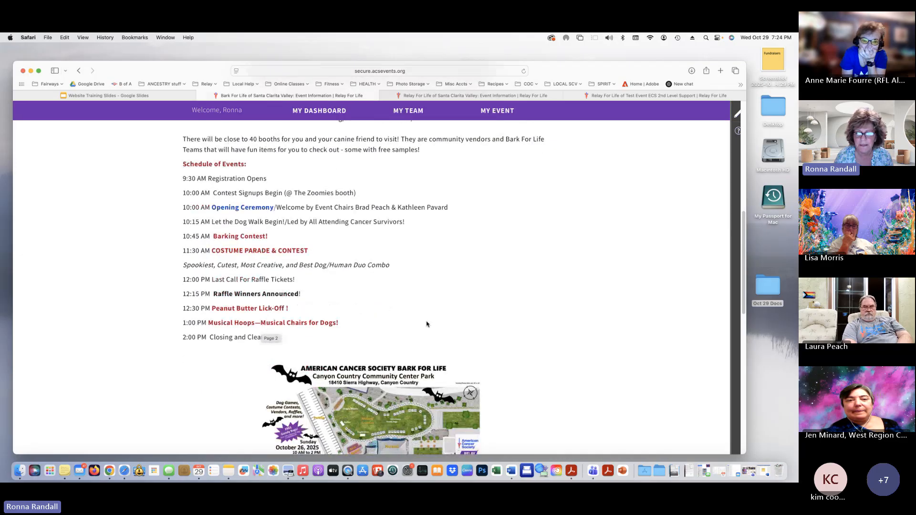
scroll(428, 323, "down", 5)
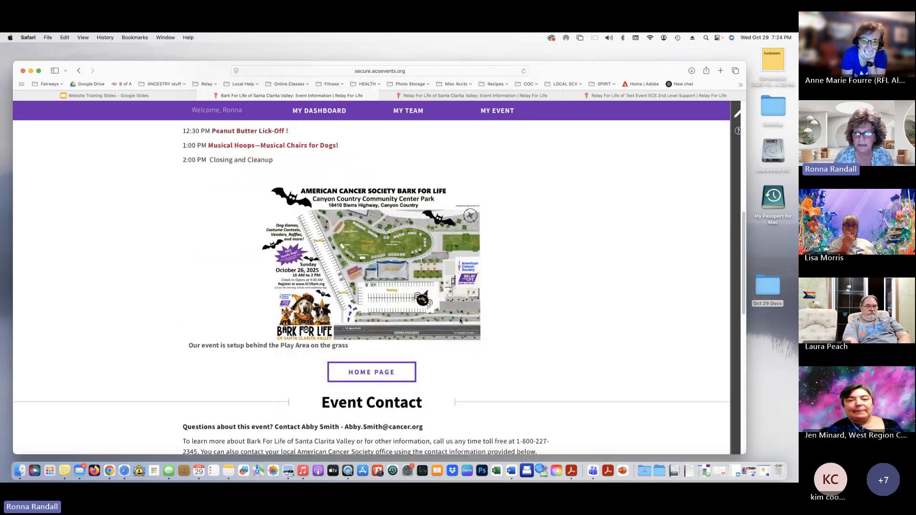
scroll(553, 300, "down", 2)
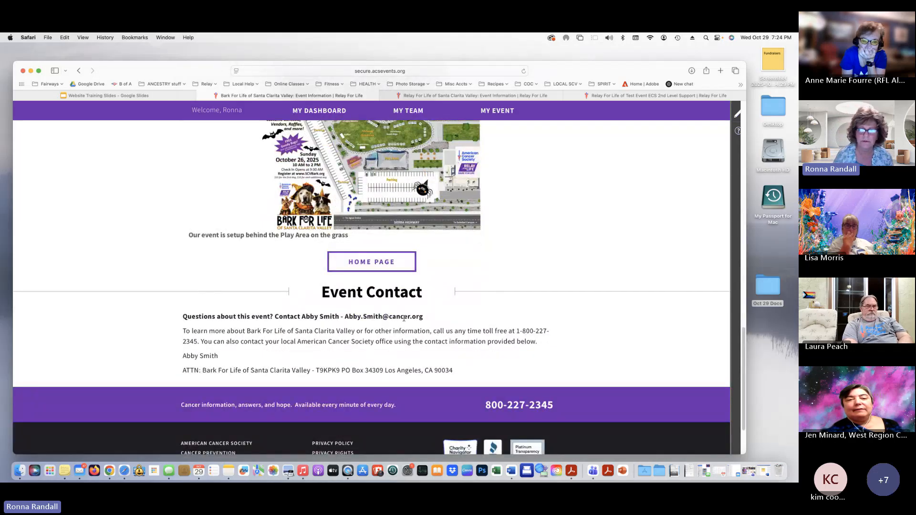
scroll(403, 318, "up", 10)
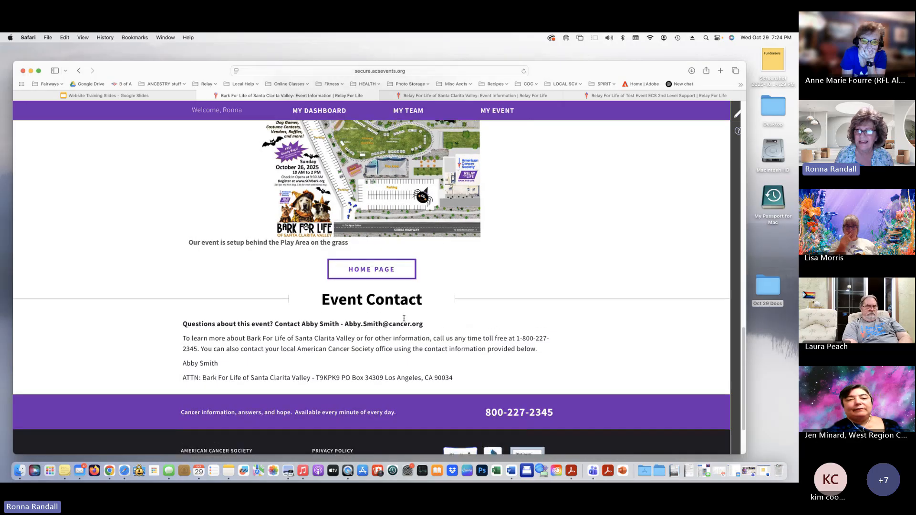
scroll(404, 318, "up", 6)
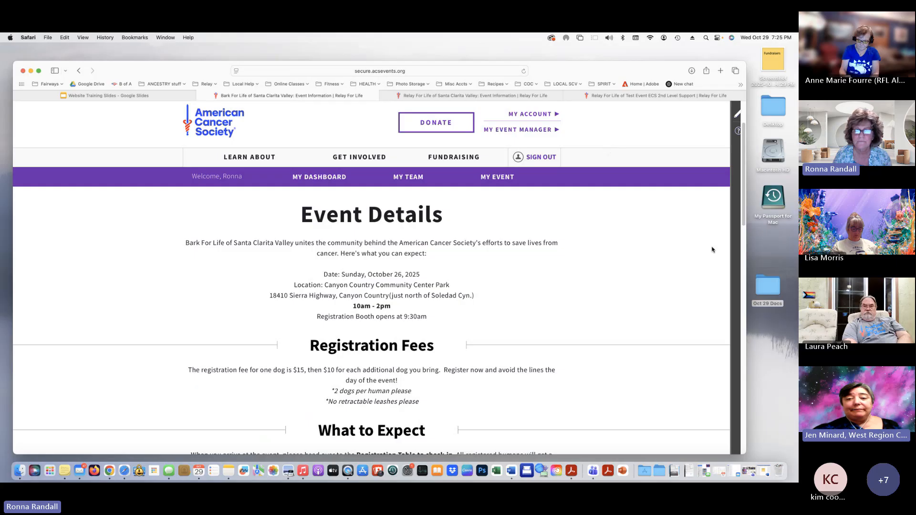
scroll(297, 228, "up", 1)
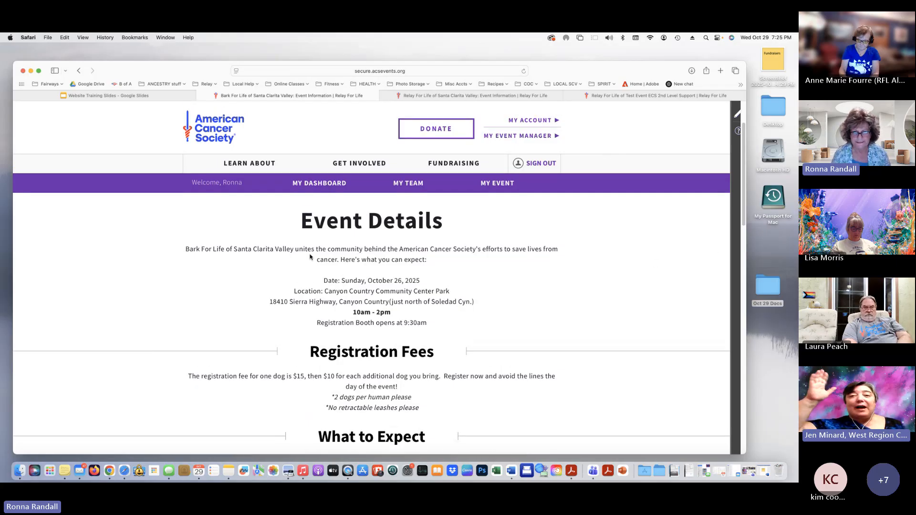
Exit the editor and scroll the live event page to its Saturday, May 2, 2026 Central Park details
left_click(438, 99)
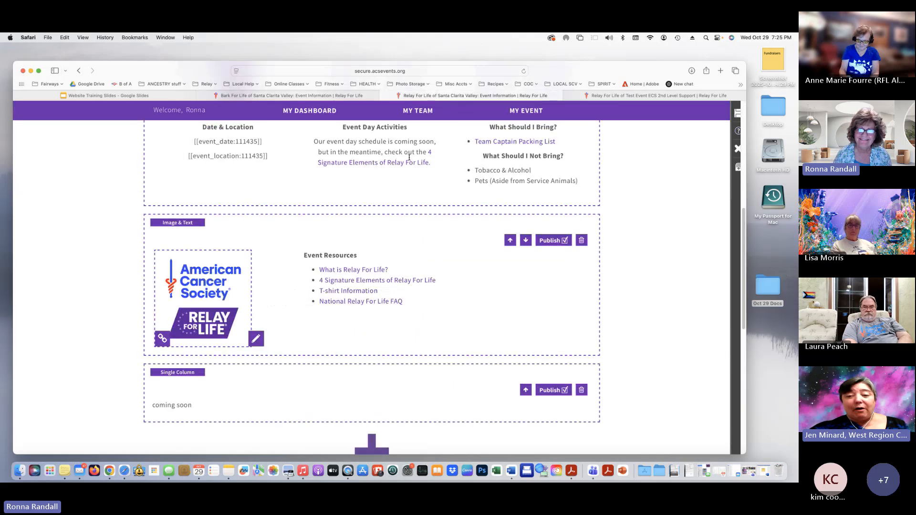
left_click(738, 148)
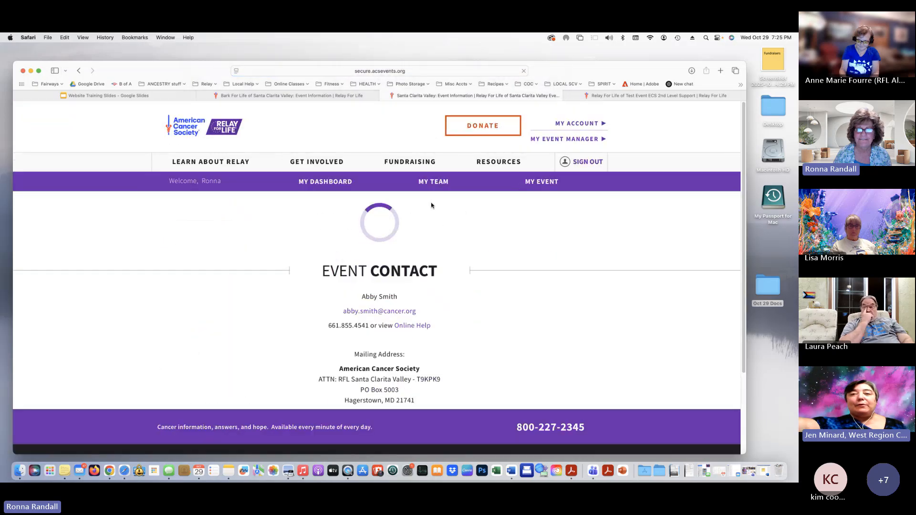
left_click(542, 183)
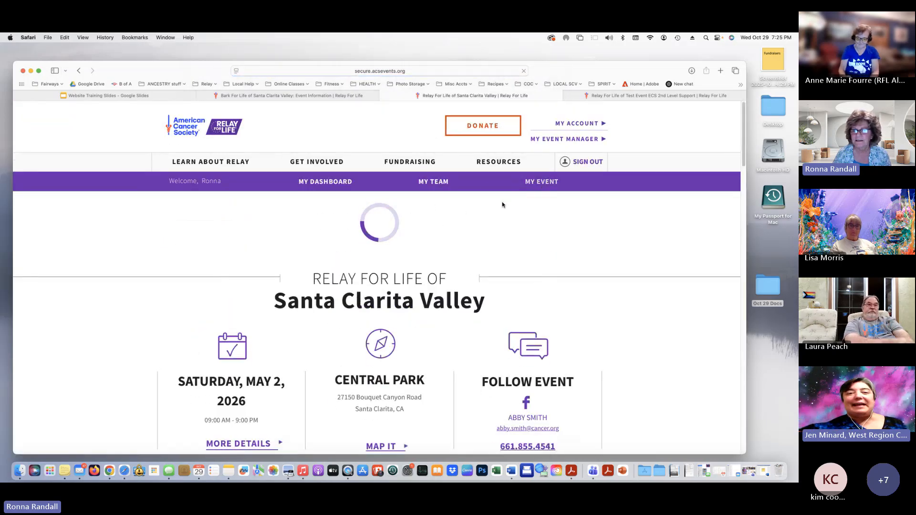
scroll(418, 262, "down", 1)
scroll(419, 262, "down", 2)
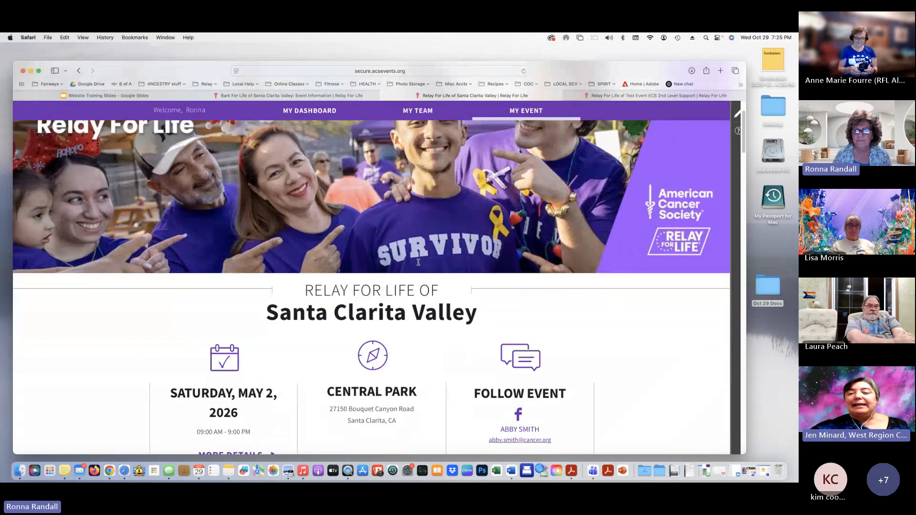
scroll(394, 326, "down", 3)
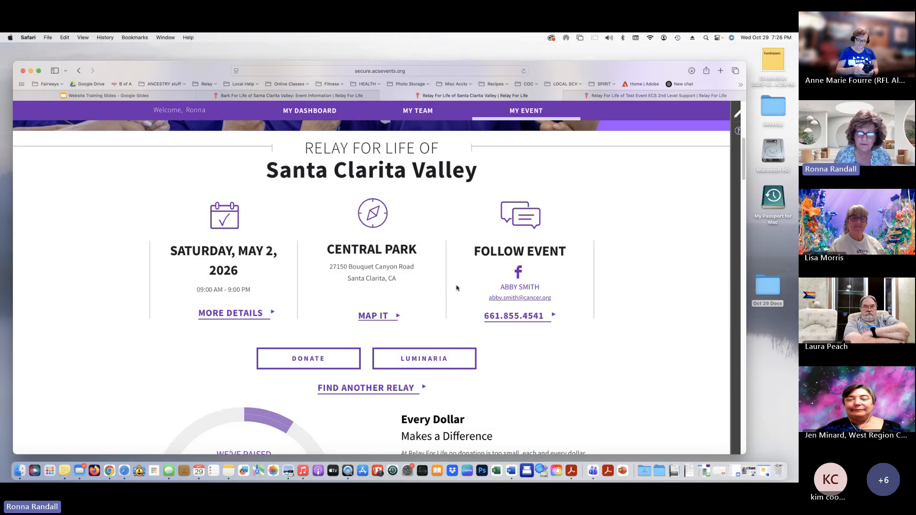
Put the event page into edit mode and open Page Manager's list of custom pages
left_click(738, 114)
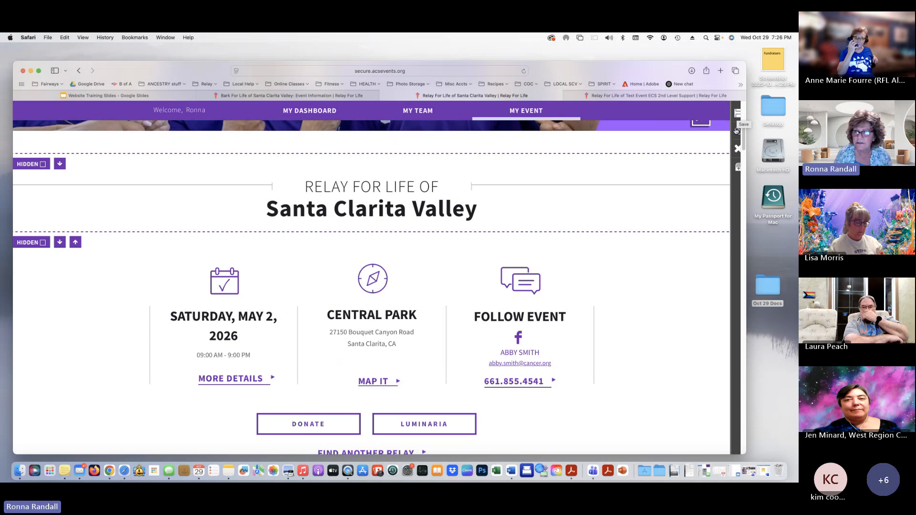
left_click(737, 168)
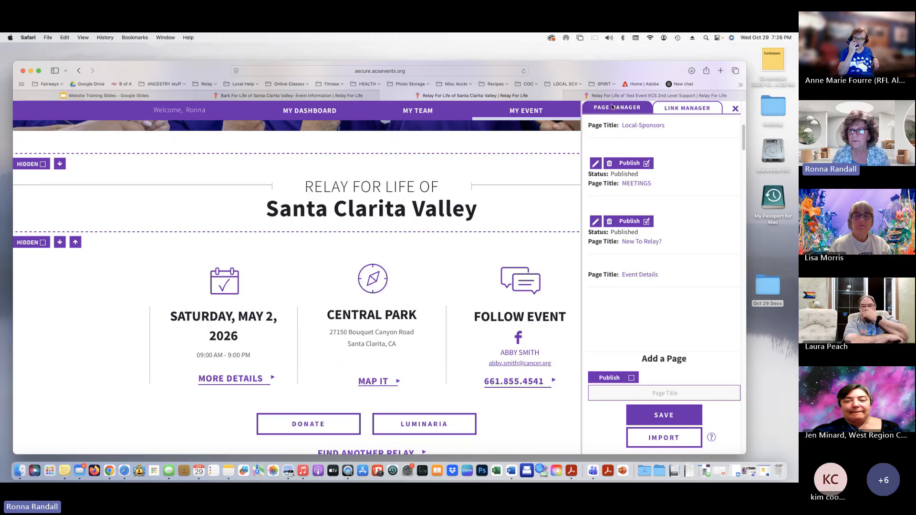
scroll(636, 229, "down", 1)
scroll(635, 229, "down", 1)
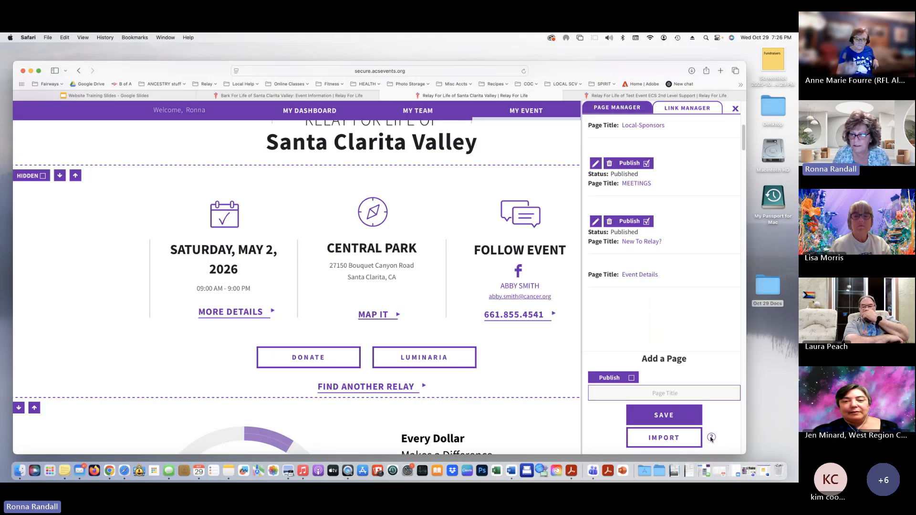
Review which of last year's pages can be imported, then close the import panel
mouse_move(711, 437)
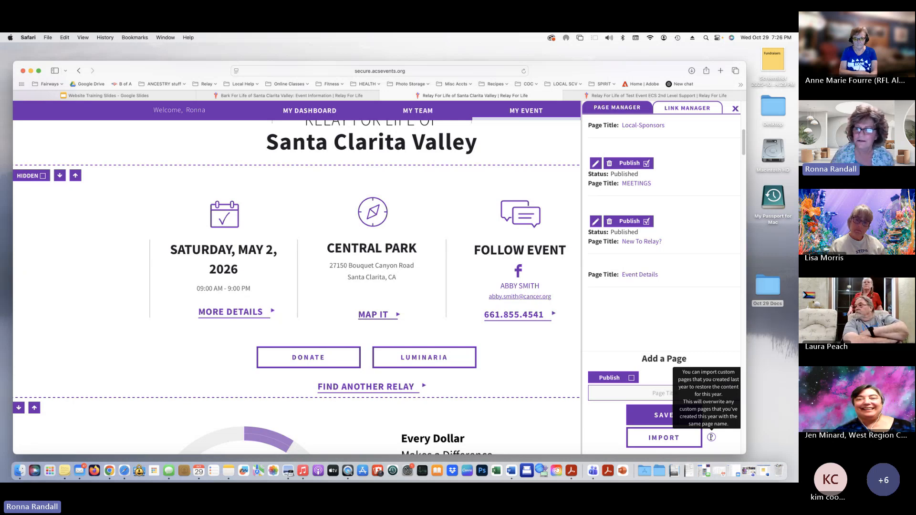
left_click(659, 438)
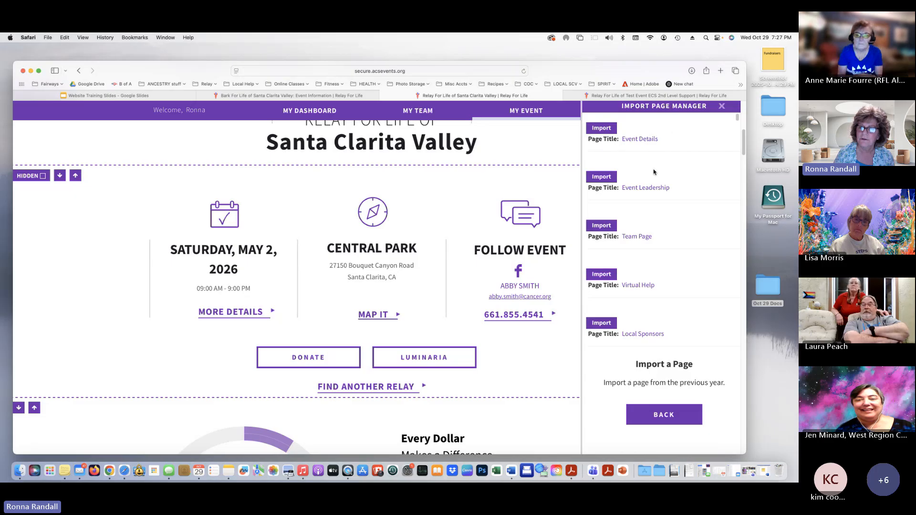
scroll(654, 176, "down", 2)
scroll(649, 247, "down", 4)
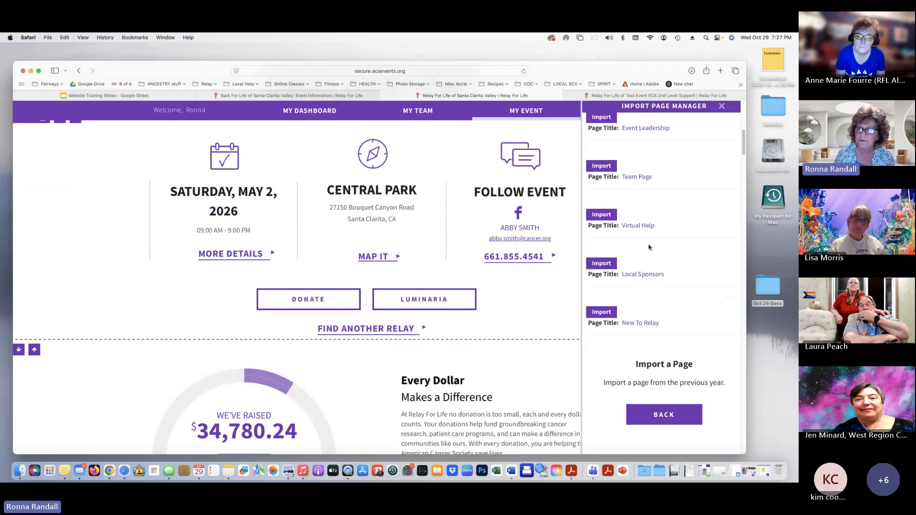
scroll(649, 247, "up", 4)
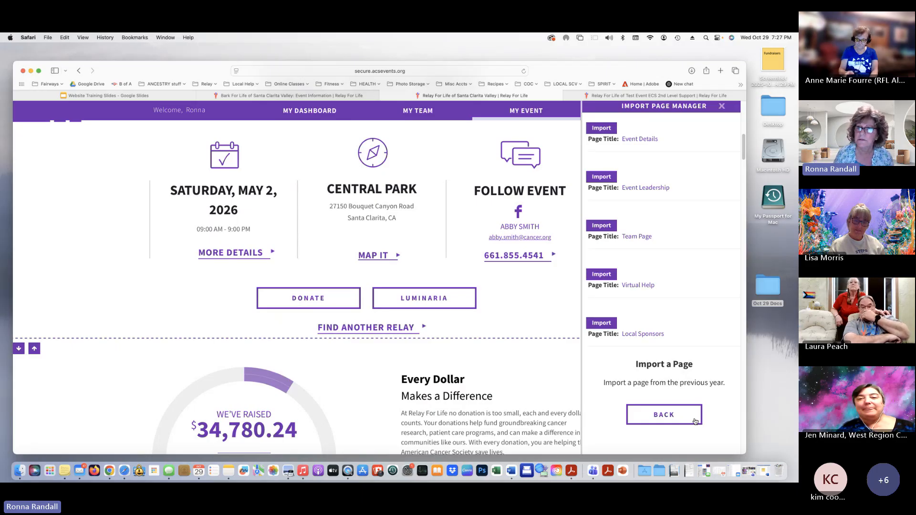
left_click(722, 109)
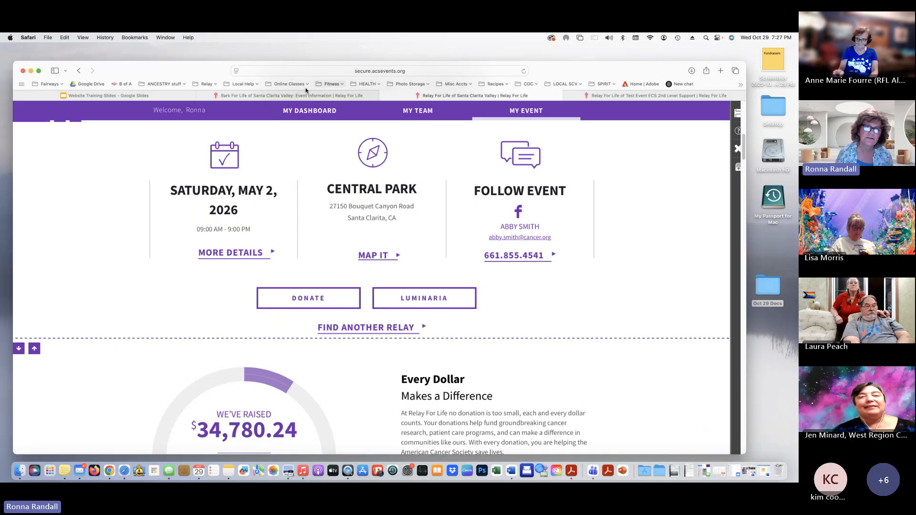
Present Website Training Slides full screen, going forward two slides and back to Resource Links - Online Chairs
left_click(162, 99)
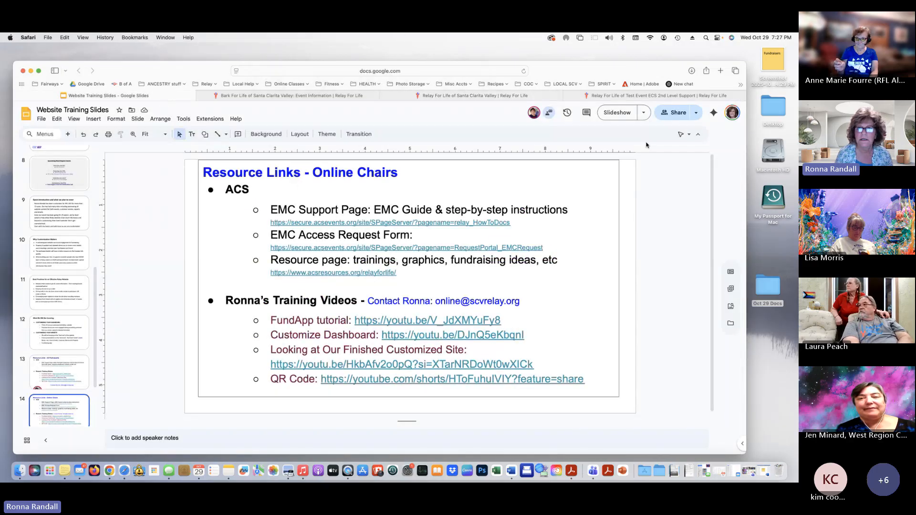
left_click(623, 117)
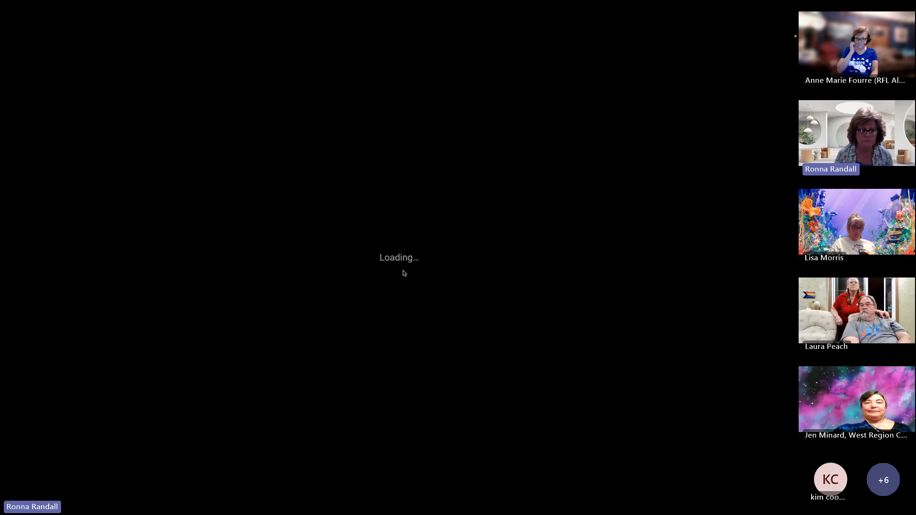
key("Right")
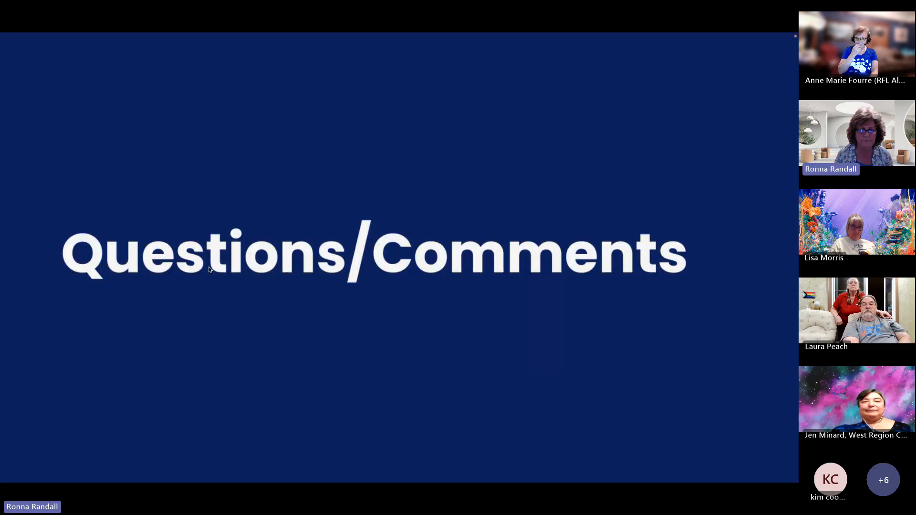
key("Right")
key("Left")
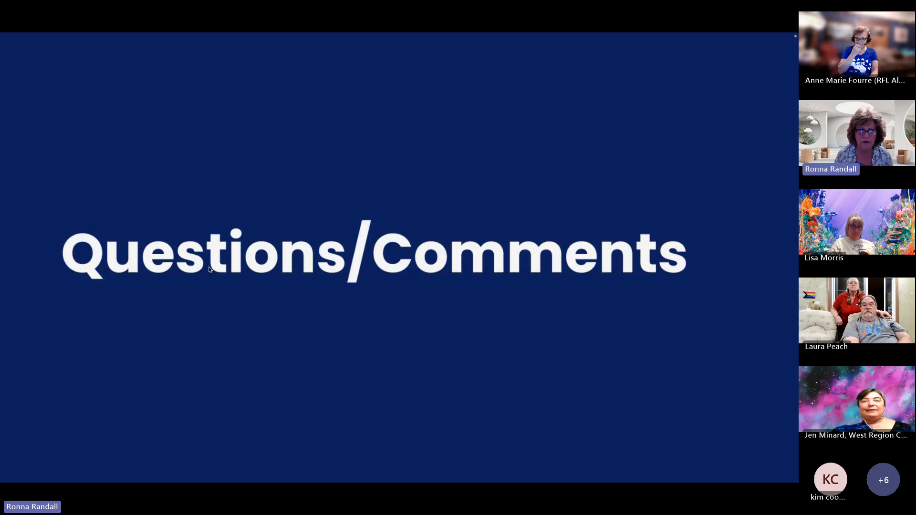
key("Left")
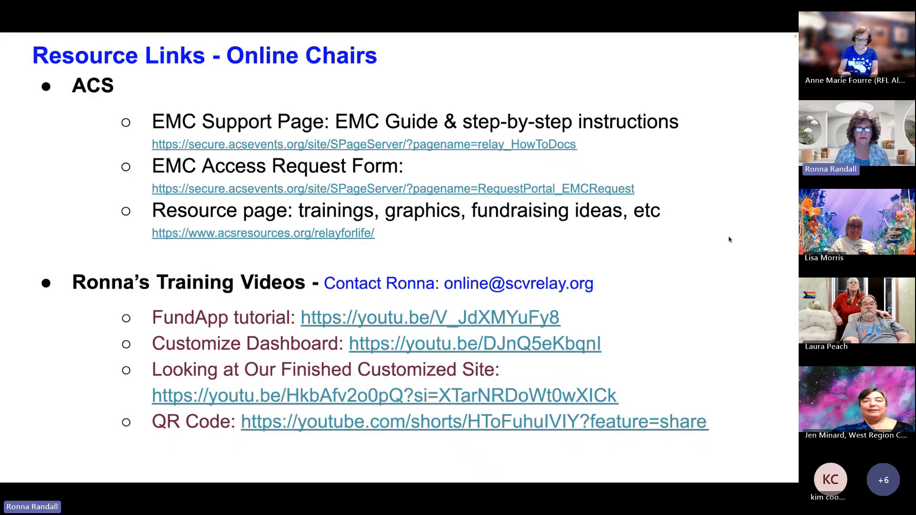